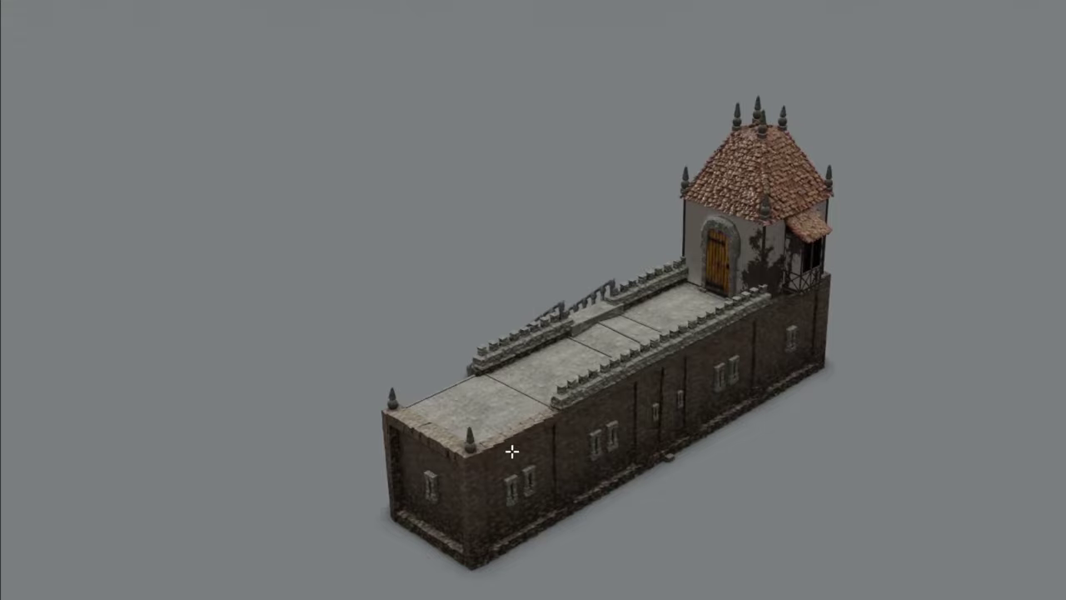
# Orbit the viewport to view the Tile plane with its clay roof-tile texture
pyautogui.moveTo(512, 450); pyautogui.dragTo(493, 404)
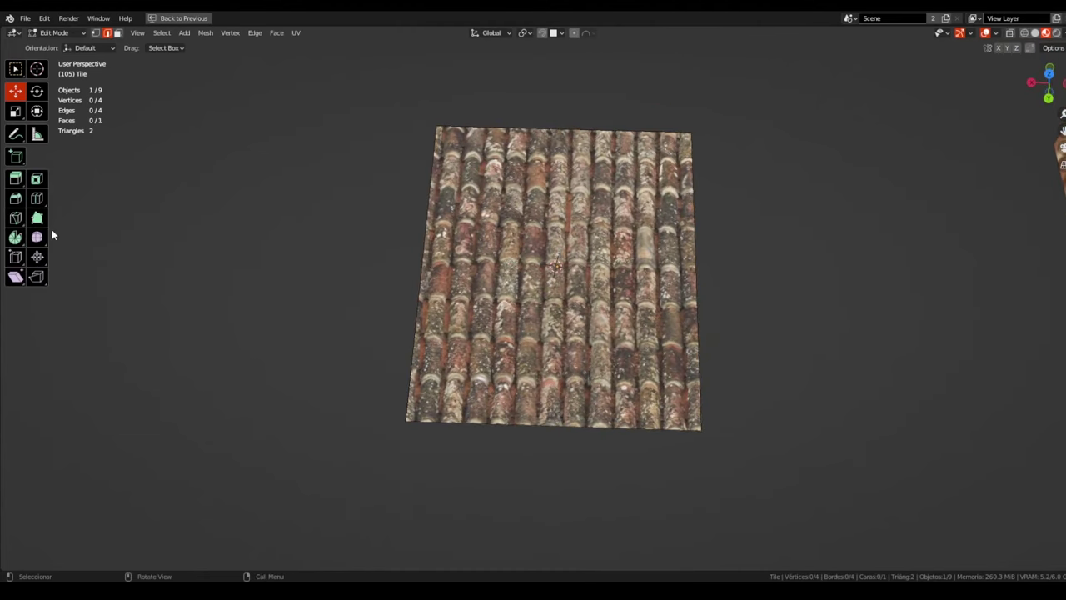
# Add a vertical loop cut across the Tile plane and raise it to 5 cuts
pyautogui.click(46, 202)
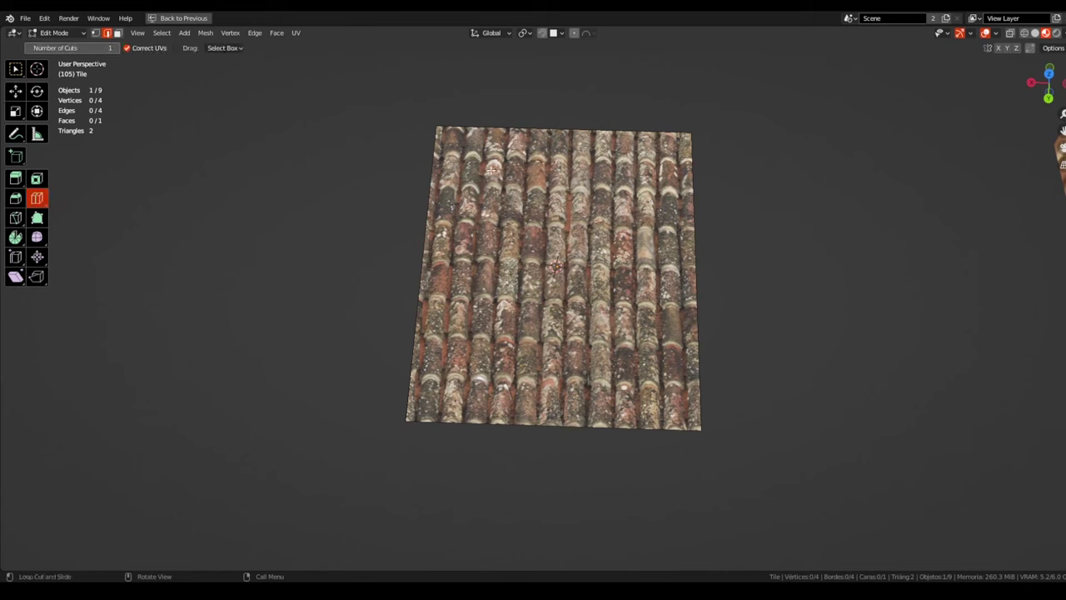
pyautogui.scroll(1, 525, 132)
pyautogui.click(530, 137)
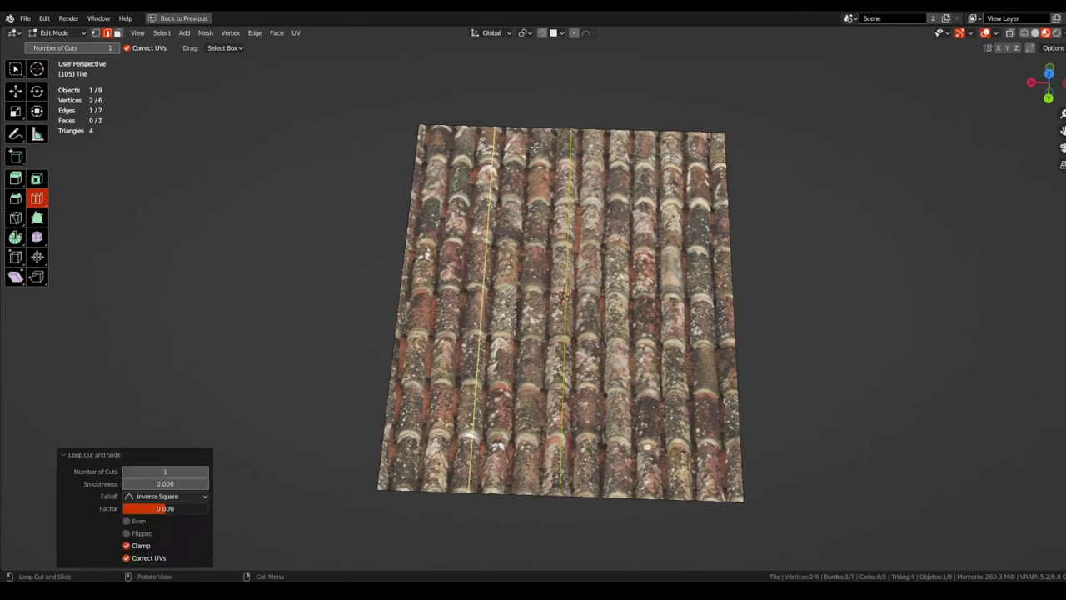
pyautogui.click(205, 472)
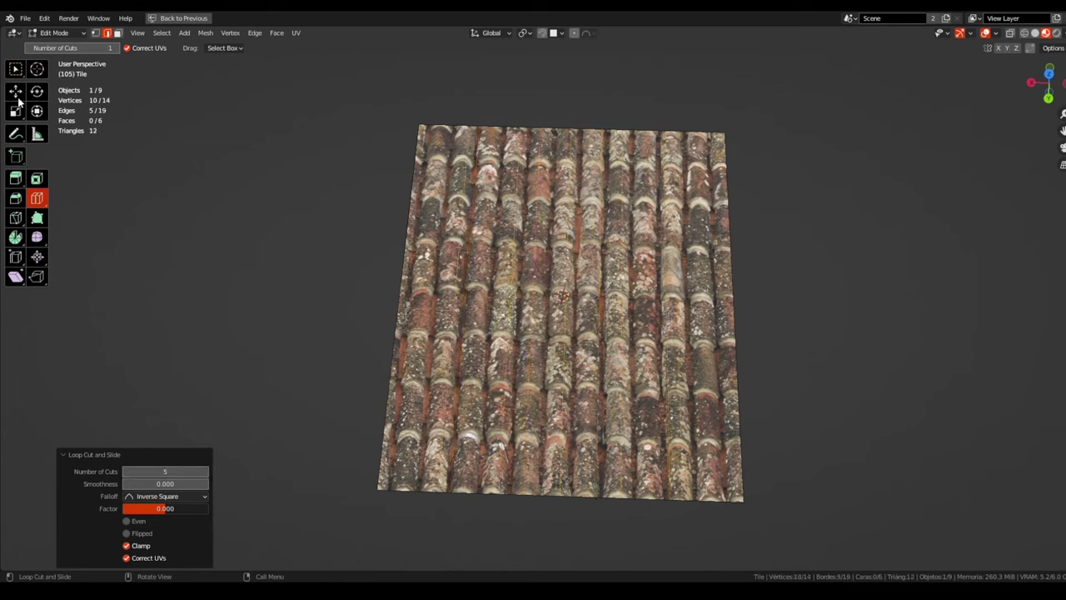
# Raise the middle edge loop along Z into an arch, then return to Object Mode
pyautogui.click(17, 97)
pyautogui.keyDown('alt'); pyautogui.click(571, 196); pyautogui.keyUp('alt')
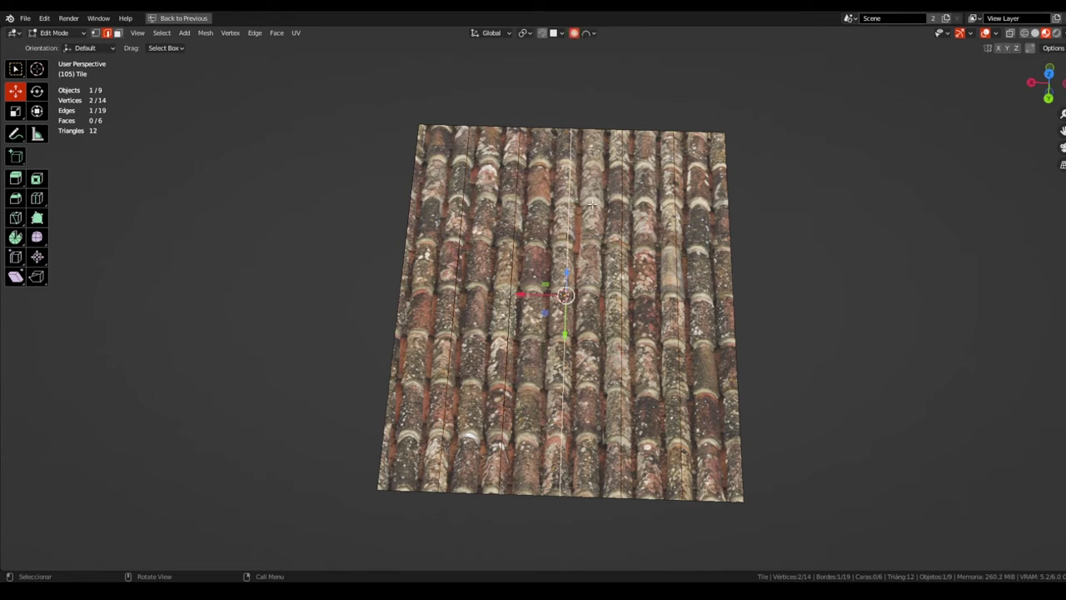
pyautogui.moveTo(608, 264); pyautogui.dragTo(613, 216, button='middle')
pyautogui.press('g')
pyautogui.press('z')
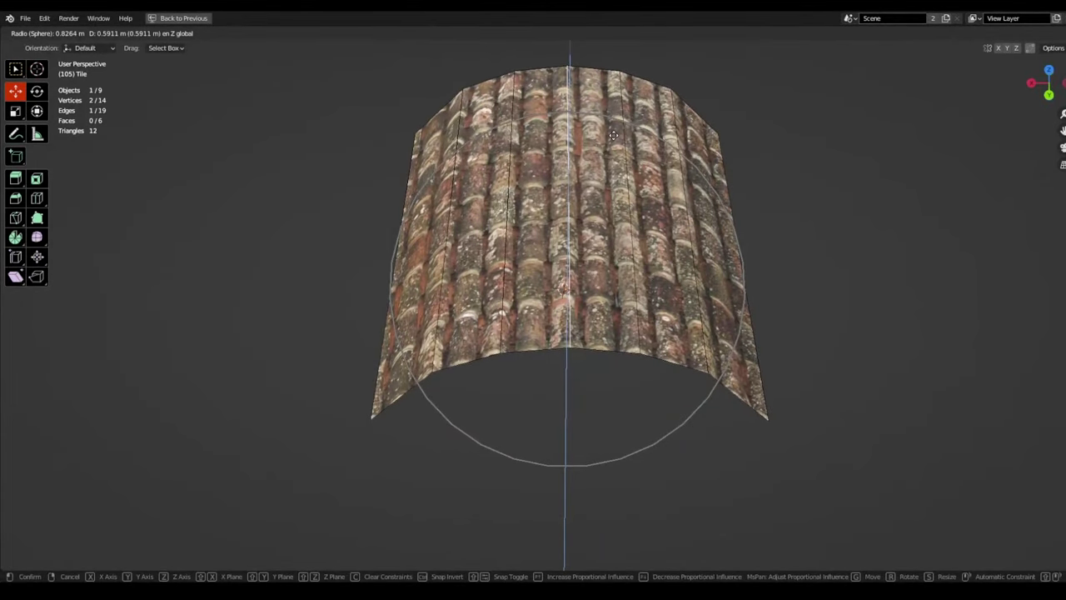
pyautogui.click(613, 133)
pyautogui.scroll(-3, 583, 208)
pyautogui.moveTo(583, 208); pyautogui.dragTo(574, 255, button='middle')
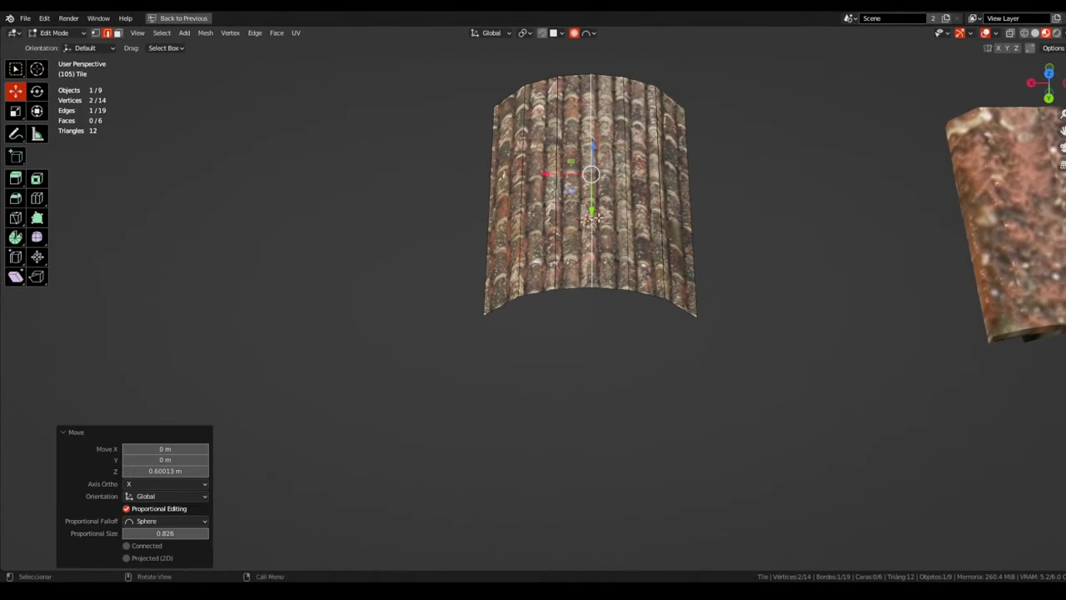
pyautogui.scroll(2, 574, 255)
pyautogui.press('Tab')
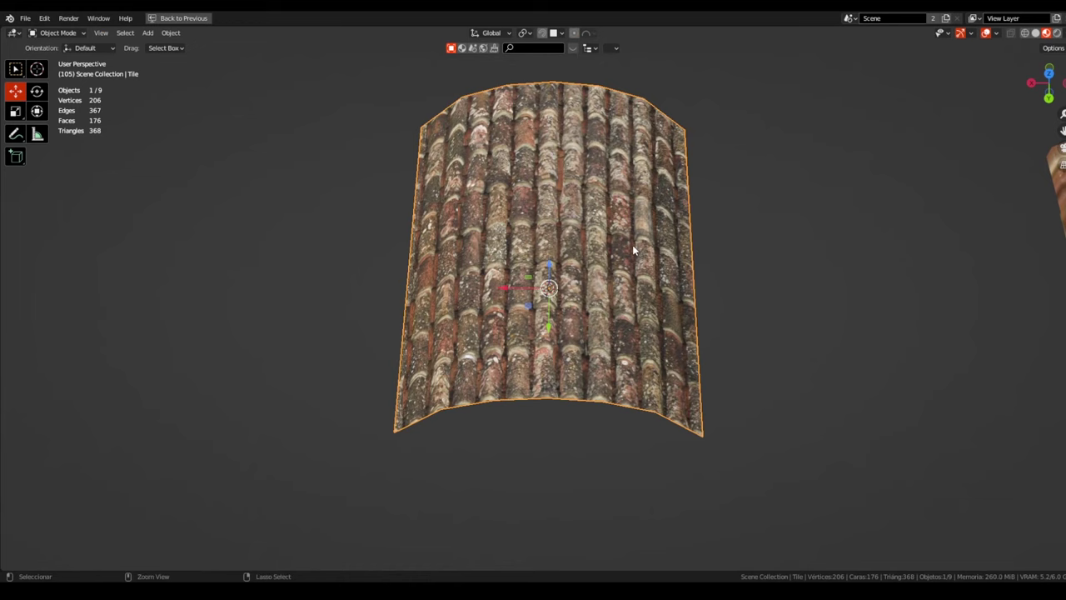
pyautogui.hotkey('ctrl', 'alt', 'space')
pyautogui.moveTo(678, 244); pyautogui.dragTo(906, 329, button='middle')
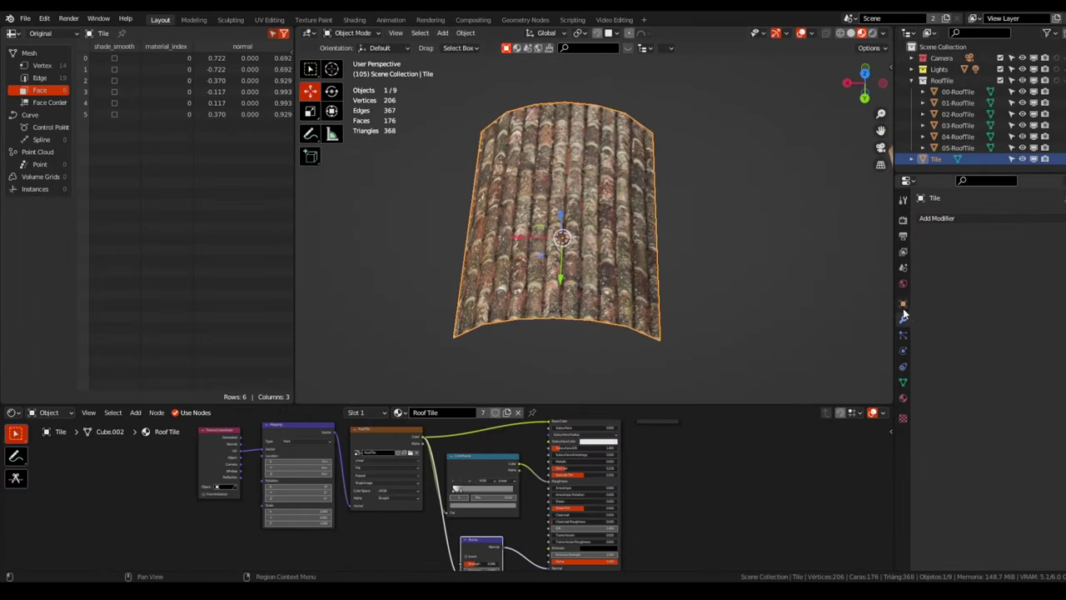
# Try a Solidify modifier with 0.22 m thickness on the tile, then remove it
pyautogui.click(927, 217)
pyautogui.click(867, 408)
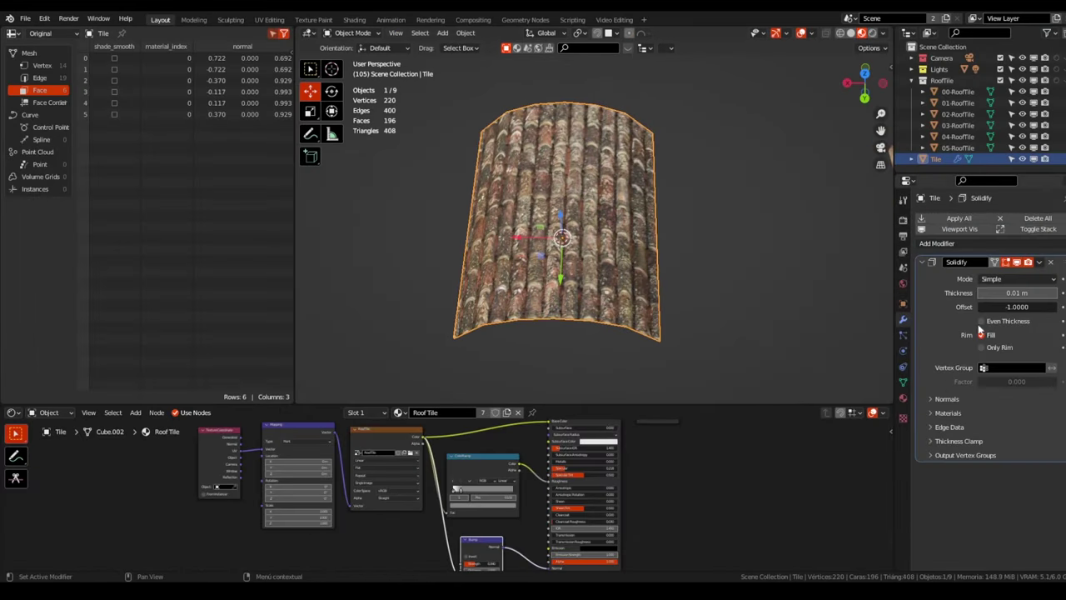
pyautogui.moveTo(1017, 292); pyautogui.dragTo(1041, 293)
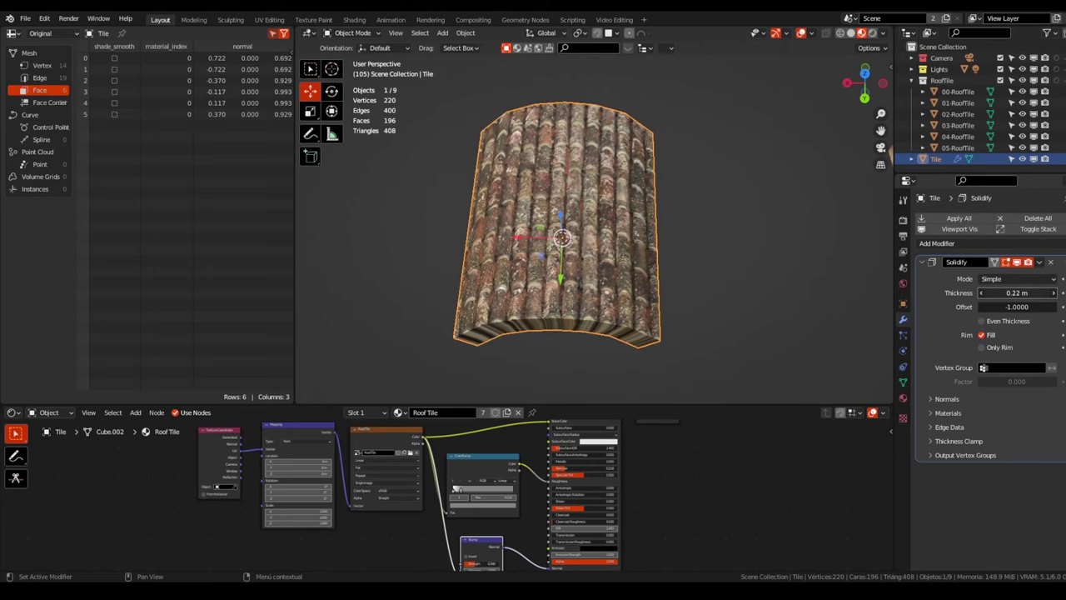
pyautogui.moveTo(486, 365); pyautogui.dragTo(553, 281, button='middle')
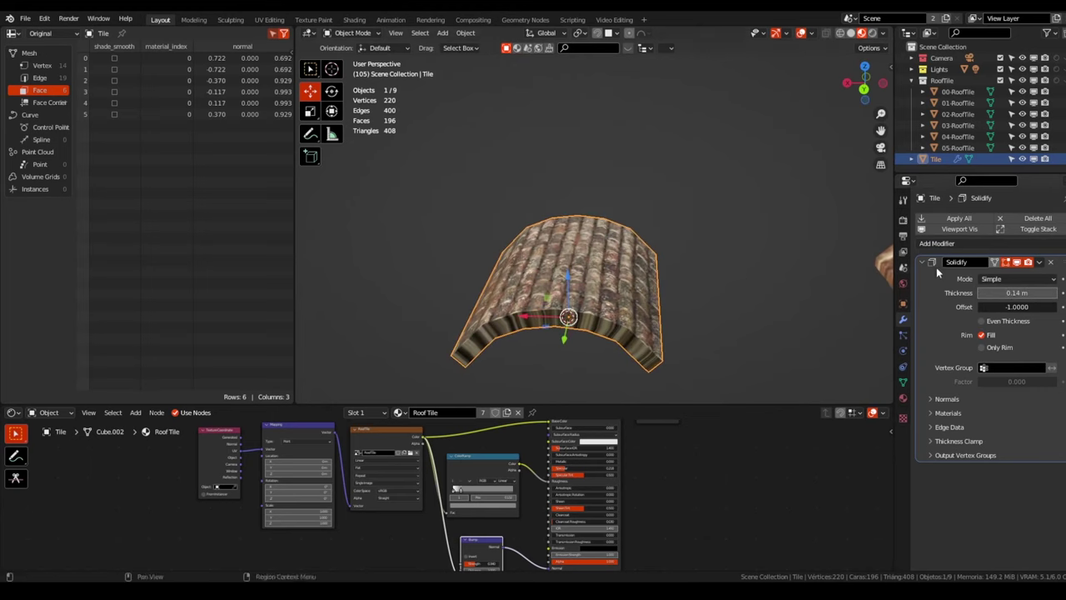
pyautogui.click(1048, 262)
pyautogui.moveTo(839, 260); pyautogui.dragTo(547, 234, button='middle')
# In Edit Mode, select all the curved tile's faces
pyautogui.press('Tab')
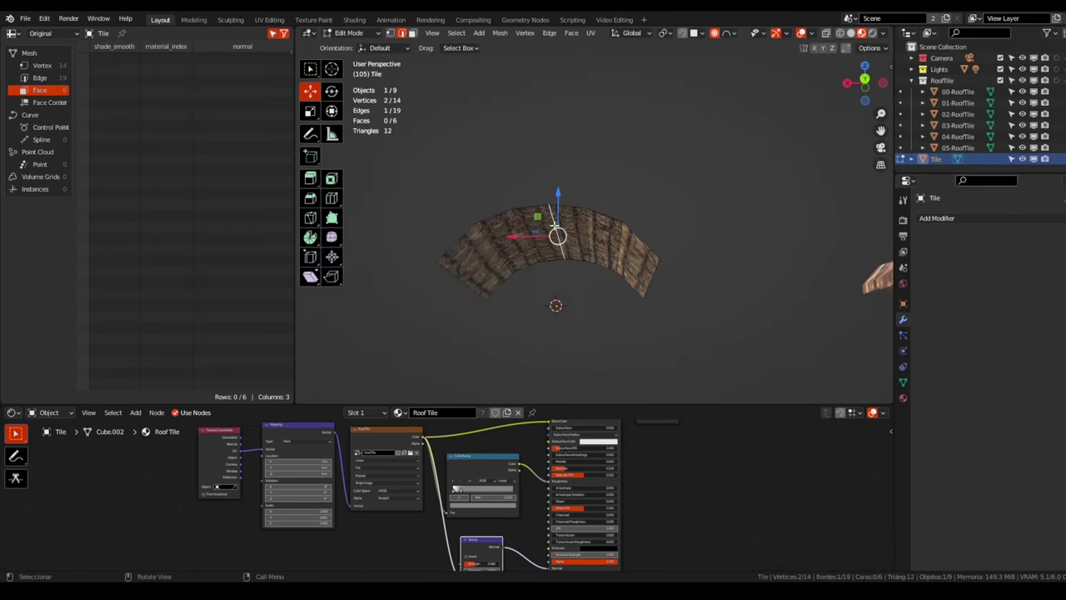
pyautogui.click(490, 259)
pyautogui.keyDown('shift'); pyautogui.click(513, 241); pyautogui.keyUp('shift')
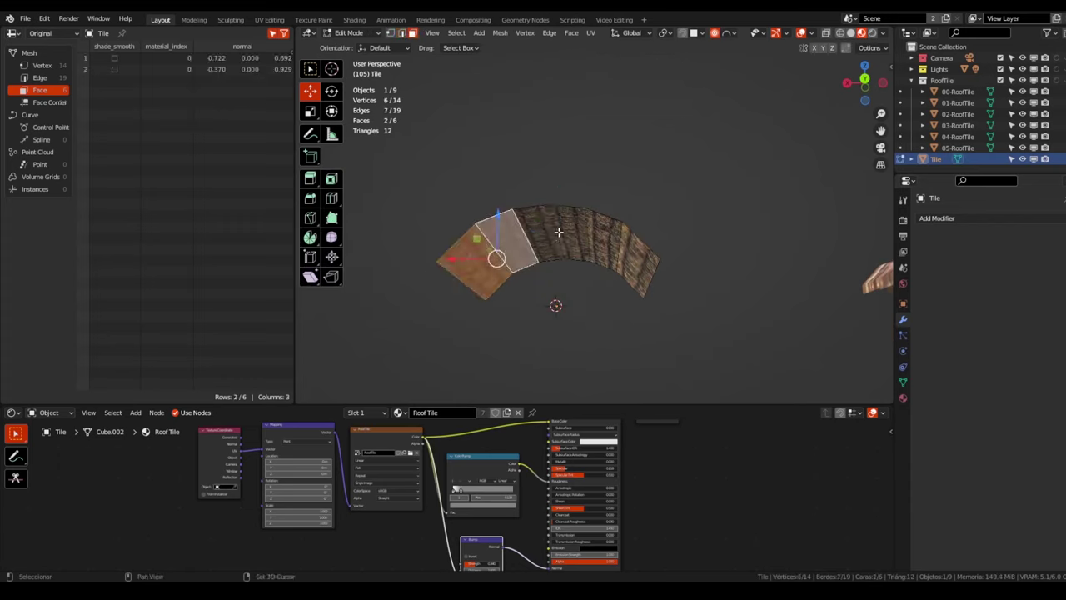
pyautogui.keyDown('shift'); pyautogui.click(546, 232); pyautogui.keyUp('shift')
pyautogui.keyDown('shift'); pyautogui.click(578, 233); pyautogui.keyUp('shift')
pyautogui.keyDown('shift'); pyautogui.click(606, 239); pyautogui.keyUp('shift')
pyautogui.keyDown('shift'); pyautogui.click(622, 248); pyautogui.keyUp('shift')
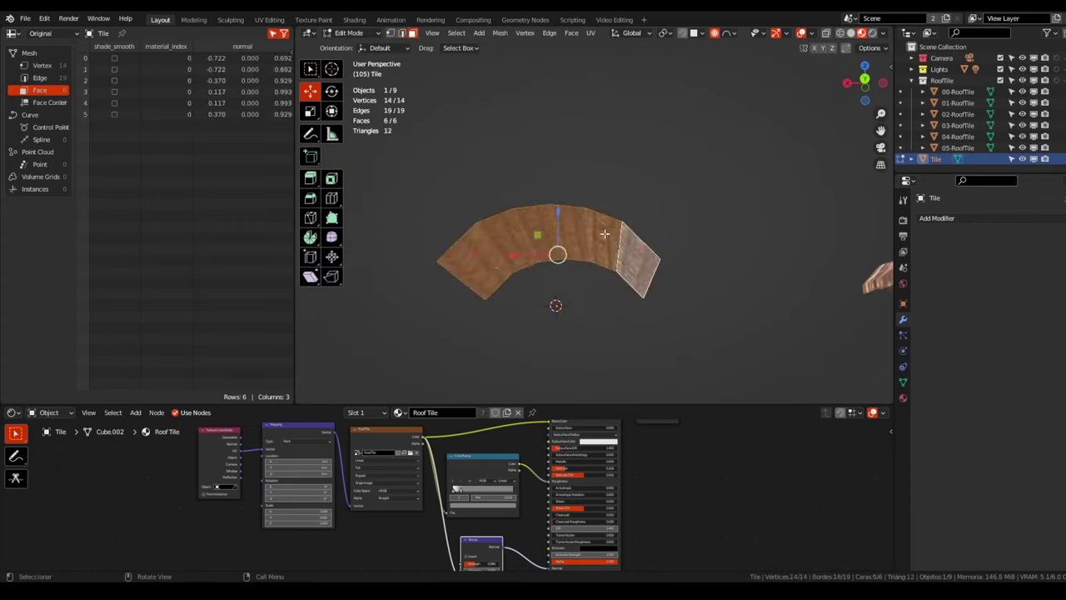
# Extrude the faces along their normals to thicken the tile, then switch to UV Editing
pyautogui.hotkey('alt', 'e')
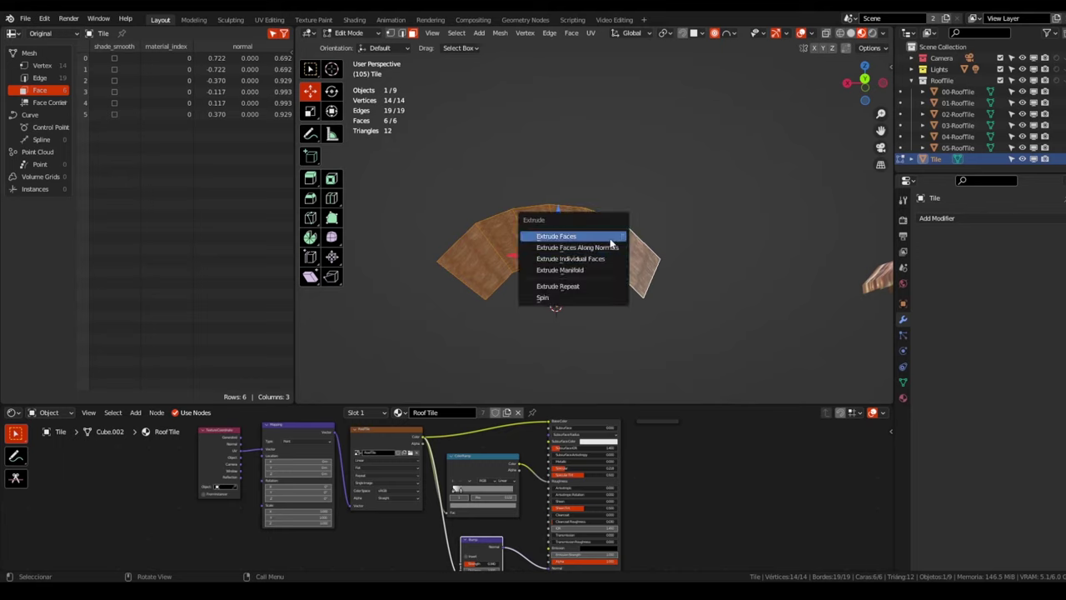
pyautogui.click(612, 247)
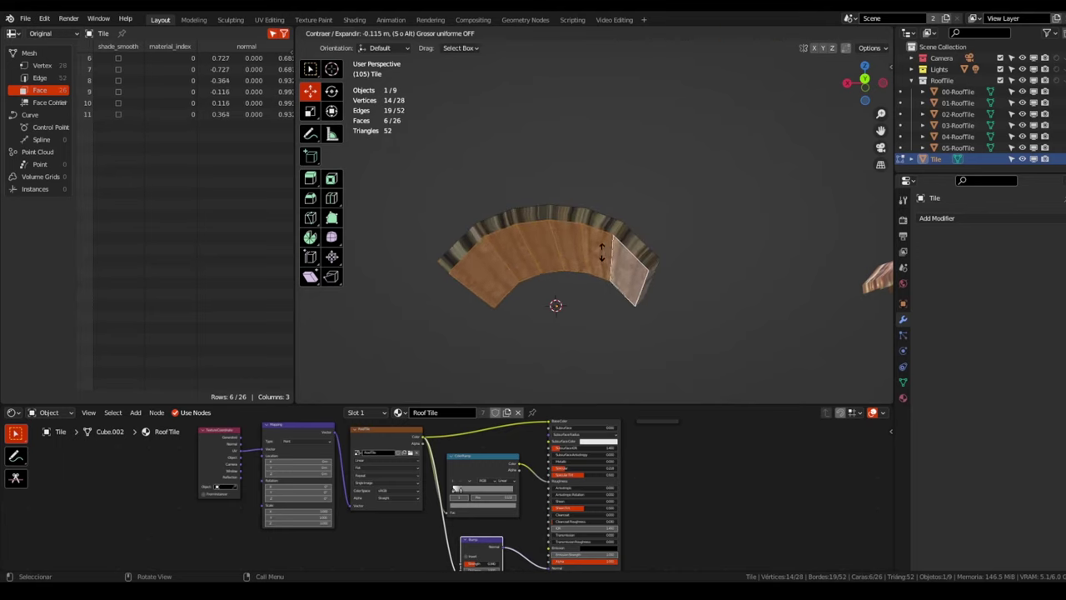
pyautogui.click(601, 256)
pyautogui.moveTo(602, 256)
pyautogui.mouseDown(button='middle')
pyautogui.moveTo(668, 285)
pyautogui.moveTo(591, 261)
pyautogui.moveTo(565, 215)
pyautogui.moveTo(642, 157)
pyautogui.moveTo(557, 205)
pyautogui.moveTo(570, 205)
pyautogui.mouseUp(button='middle')
pyautogui.click(668, 285)
pyautogui.press('Tab')
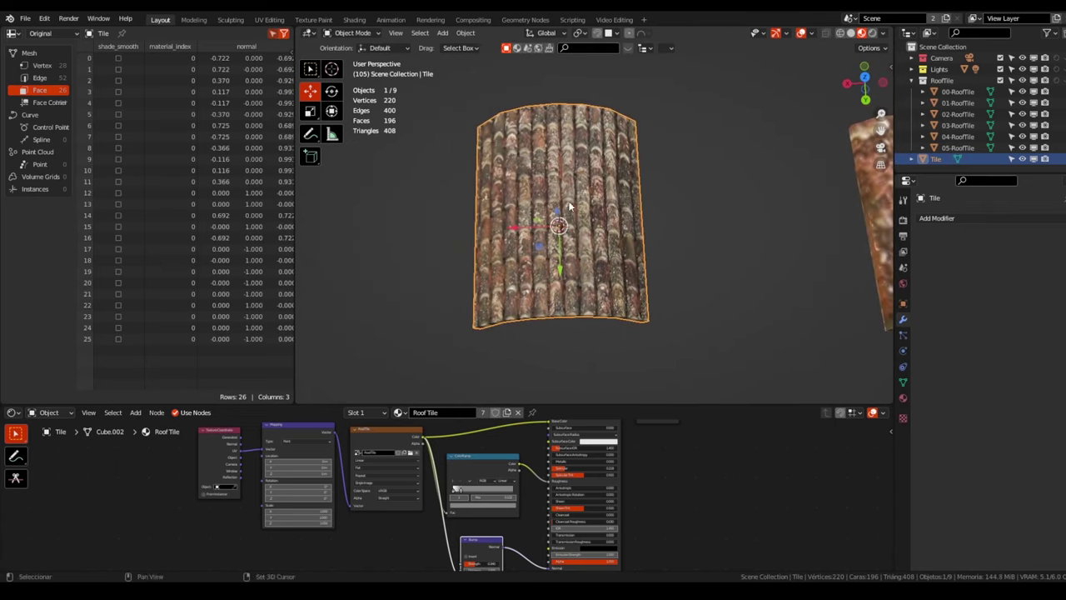
pyautogui.moveTo(569, 163)
pyautogui.mouseDown(button='middle')
pyautogui.moveTo(643, 278)
pyautogui.moveTo(581, 216)
pyautogui.moveTo(286, 51)
pyautogui.mouseUp(button='middle')
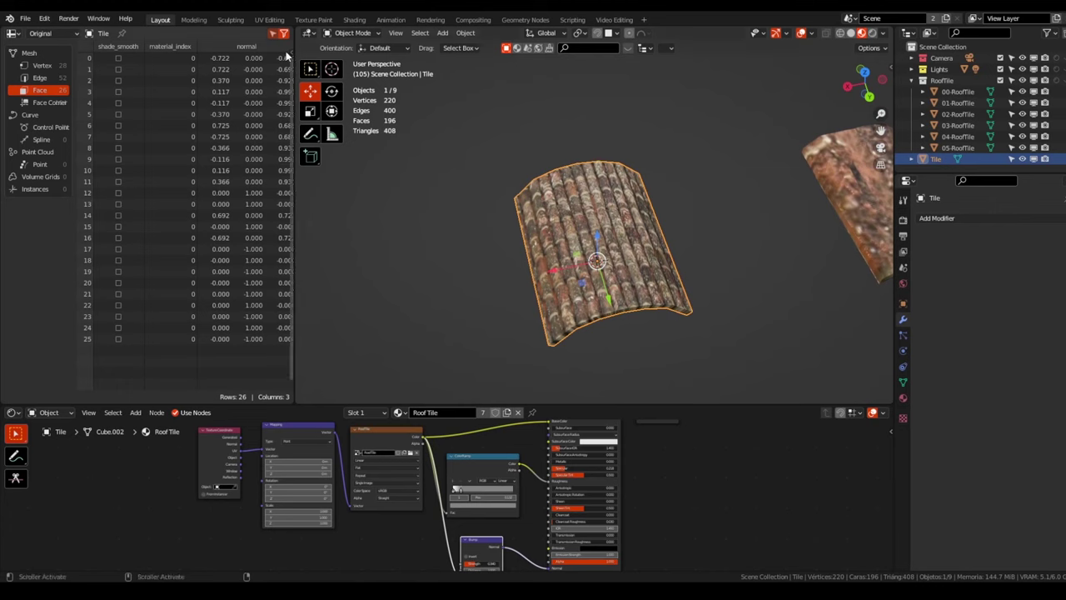
pyautogui.click(270, 20)
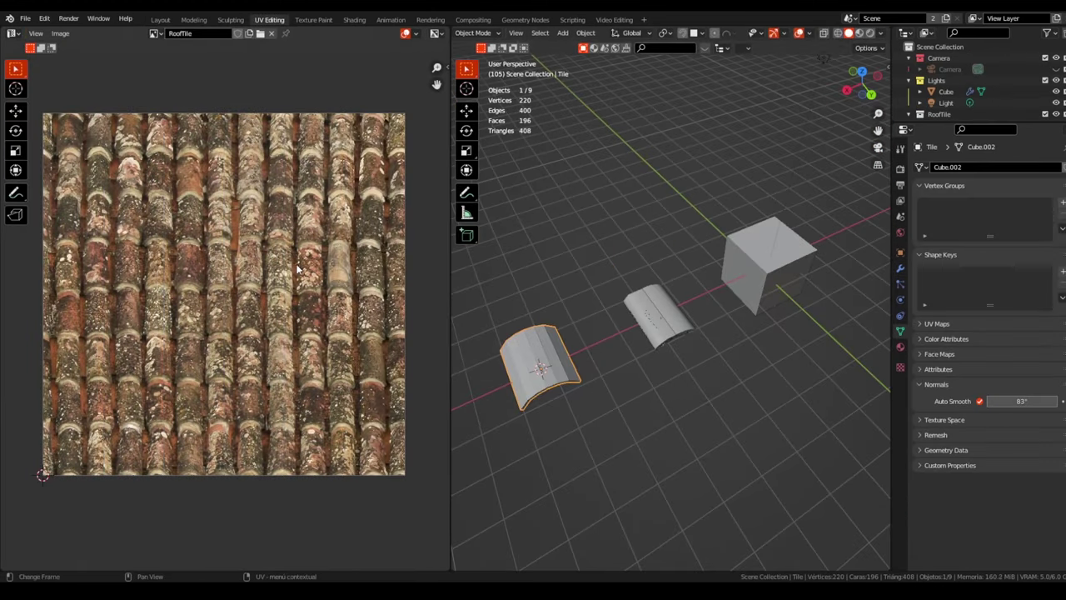
# Select all the tile's faces and show the viewport in material preview
pyautogui.press('a')
pyautogui.scroll(2, 608, 311)
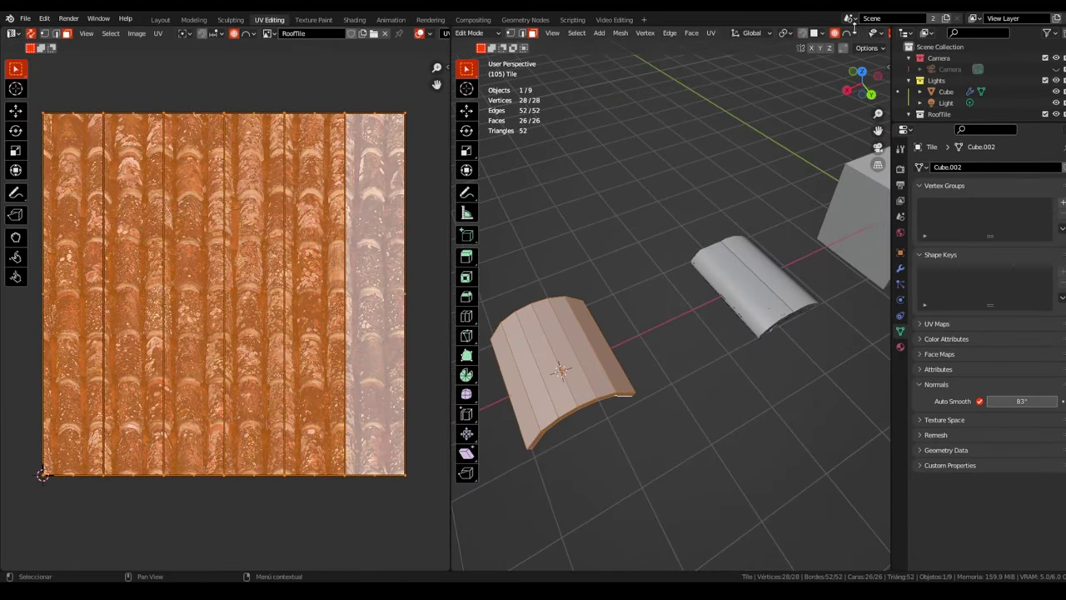
pyautogui.scroll(-4, 673, 35)
pyautogui.click(860, 33)
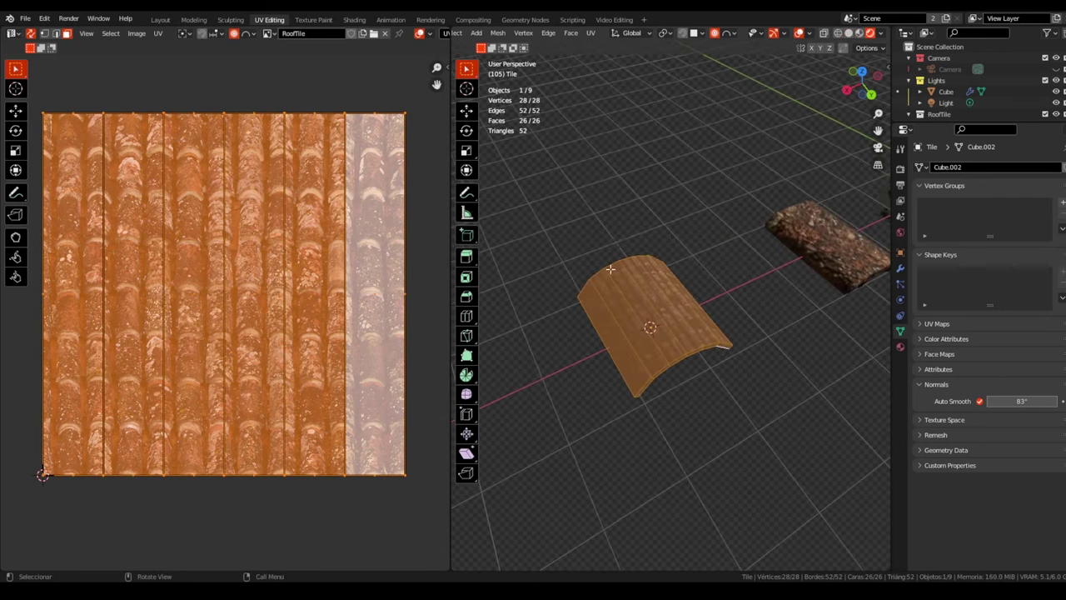
pyautogui.moveTo(526, 268); pyautogui.dragTo(600, 237, button='middle')
# Shrink and move the UV island over a single roof tile of the texture
pyautogui.press('s')
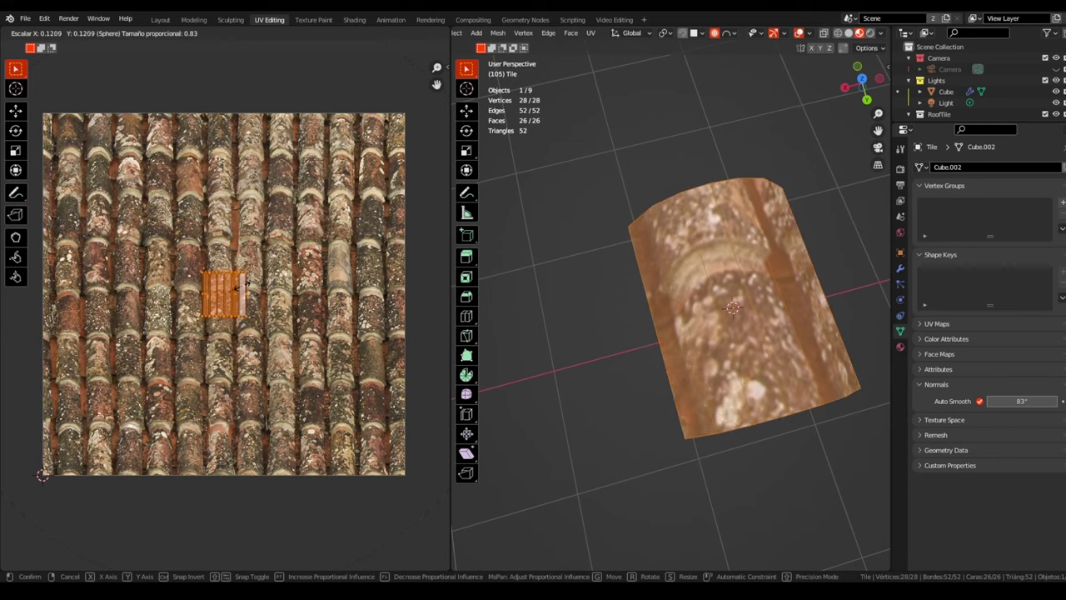
pyautogui.click(225, 269)
pyautogui.scroll(5, 225, 269)
pyautogui.press('g')
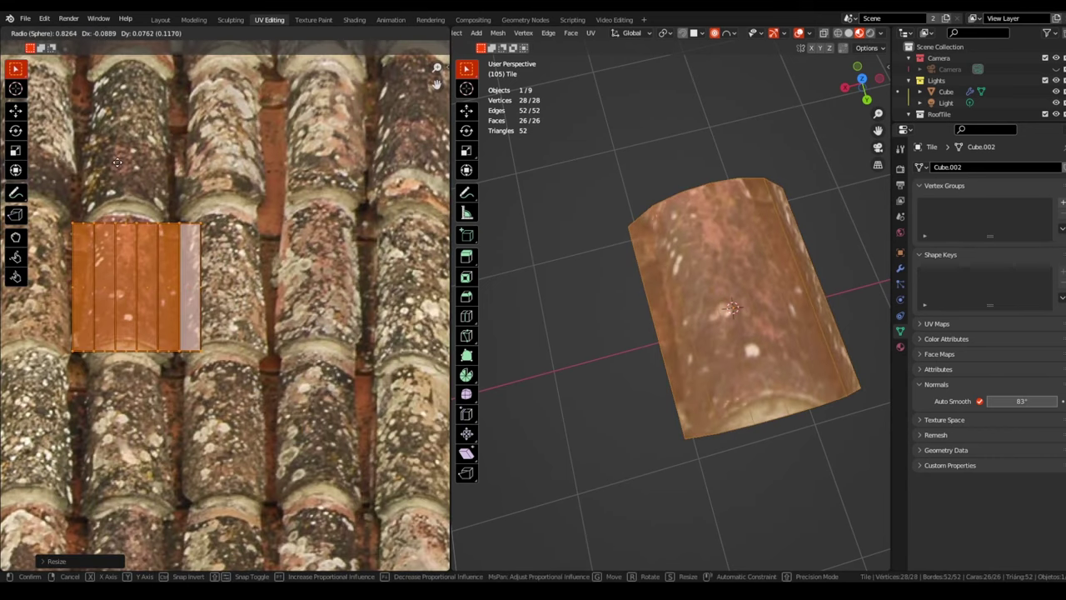
pyautogui.click(119, 180)
pyautogui.press('g')
pyautogui.click(250, 269)
pyautogui.press('s')
pyautogui.click(238, 283)
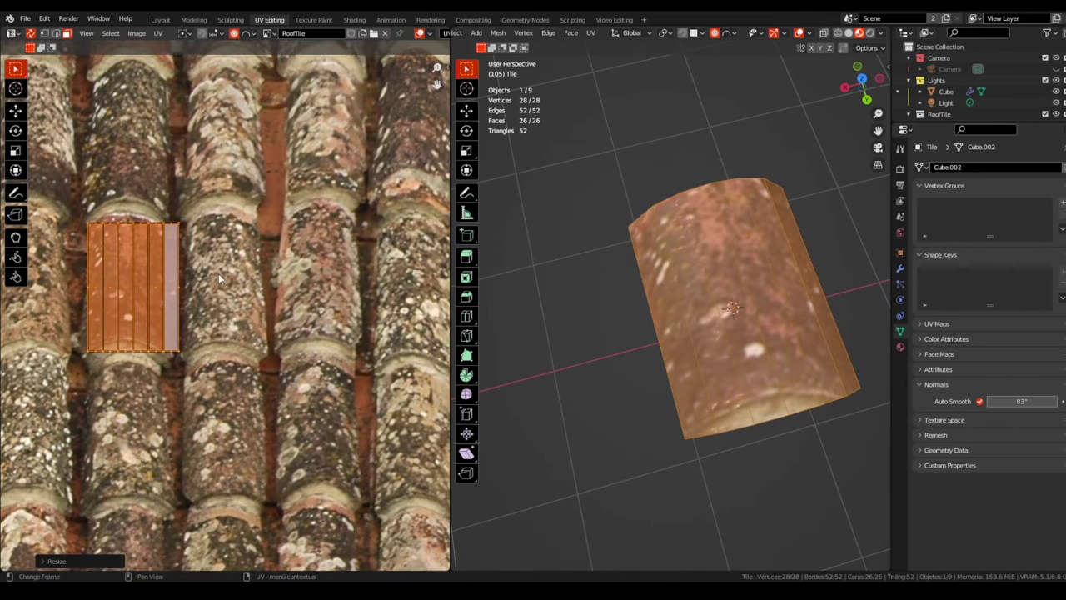
pyautogui.press('s')
pyautogui.click(230, 293)
# Fine-tune the UV island's size and position, scaling it vertically to one tile's height
pyautogui.press('g')
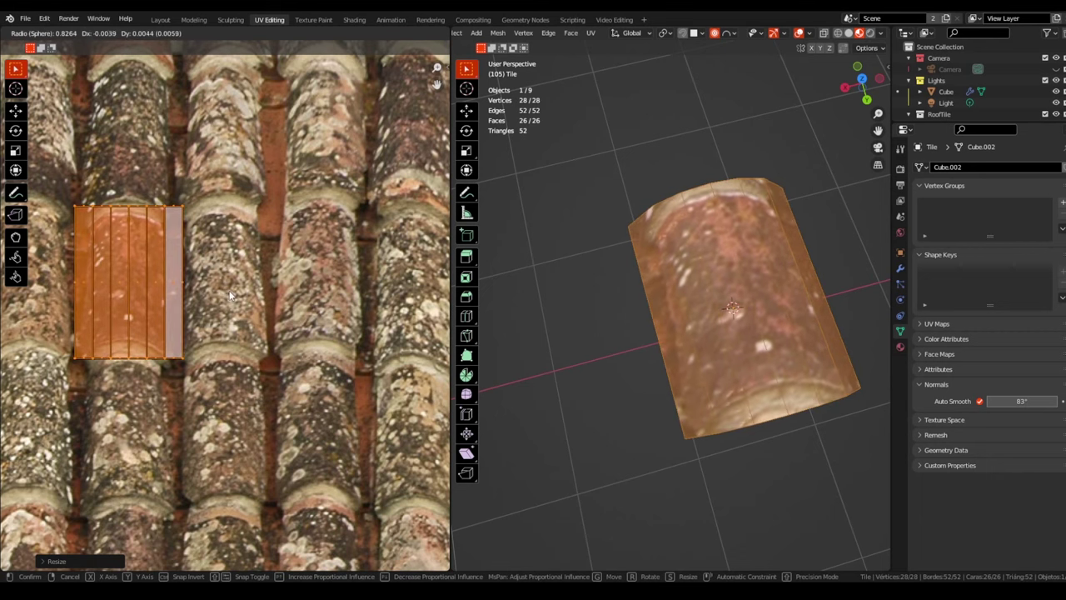
pyautogui.click(235, 294)
pyautogui.press('s')
pyautogui.click(224, 300)
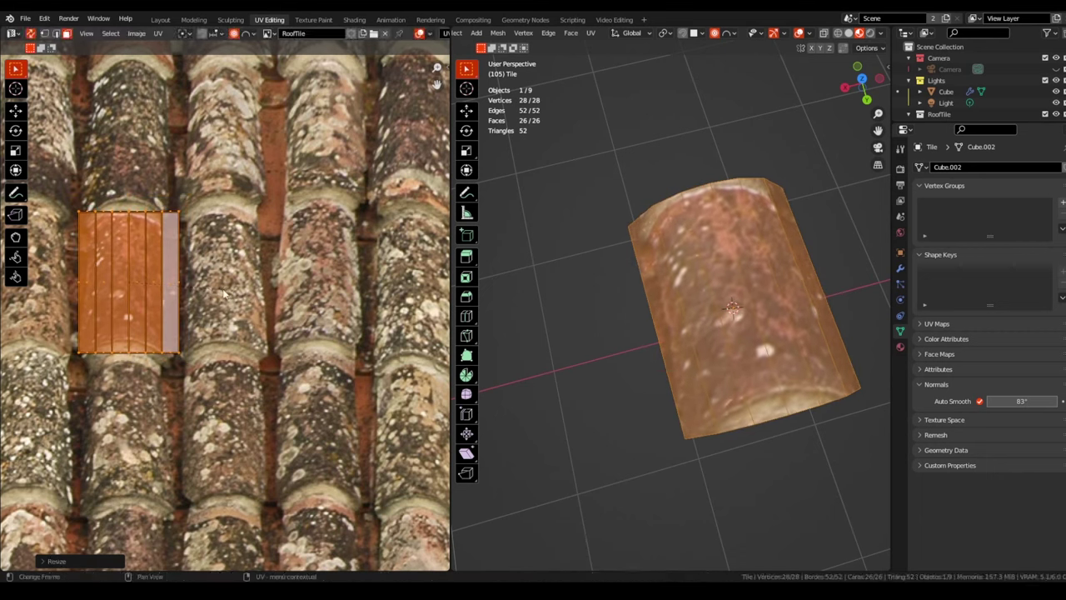
pyautogui.press('s')
pyautogui.click(236, 307)
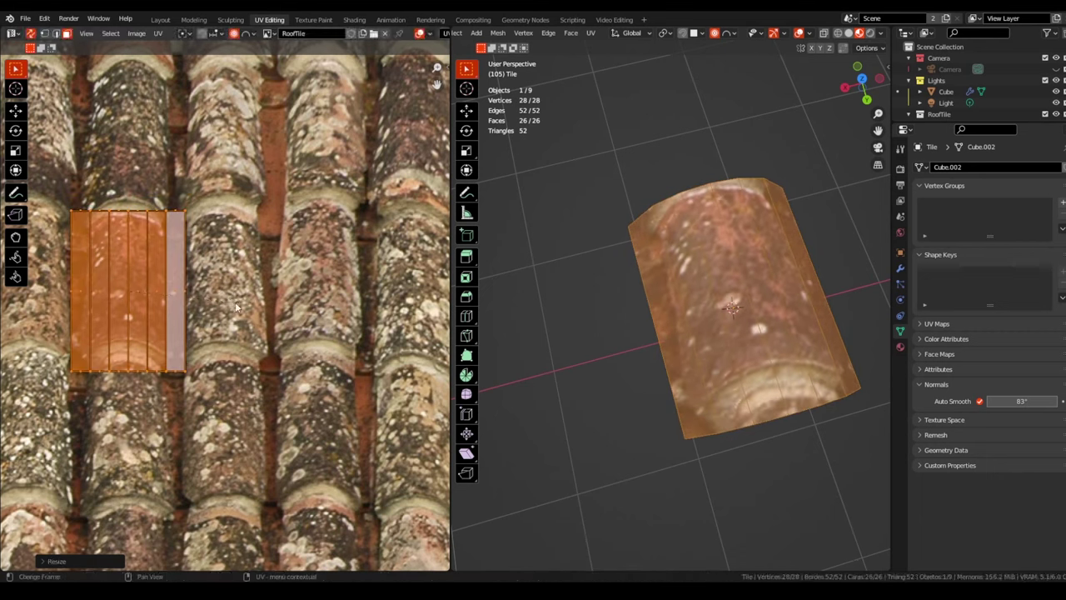
pyautogui.press('g')
pyautogui.click(236, 292)
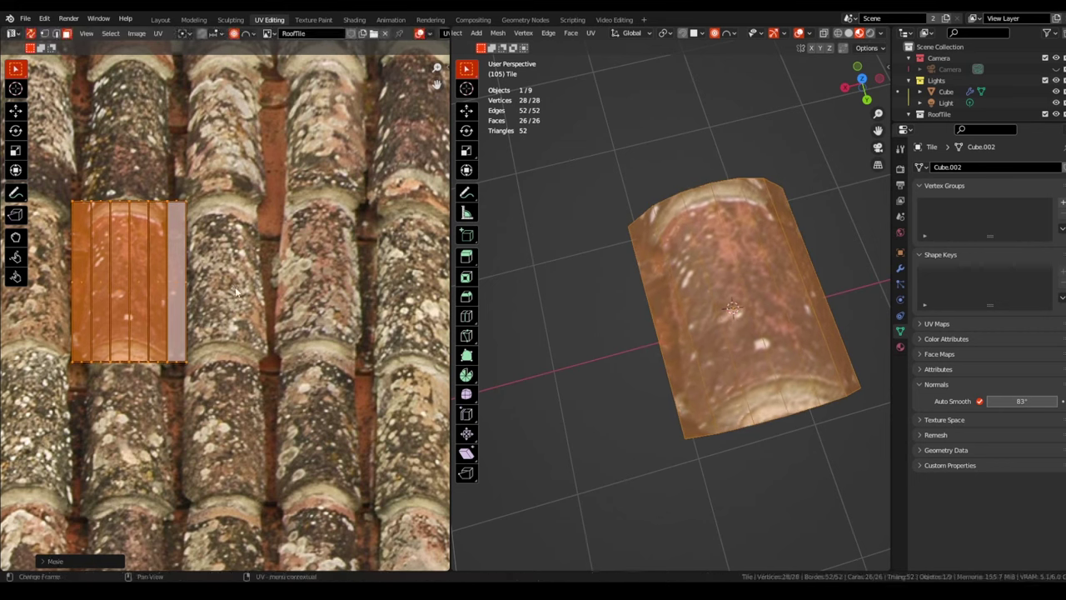
pyautogui.press('s')
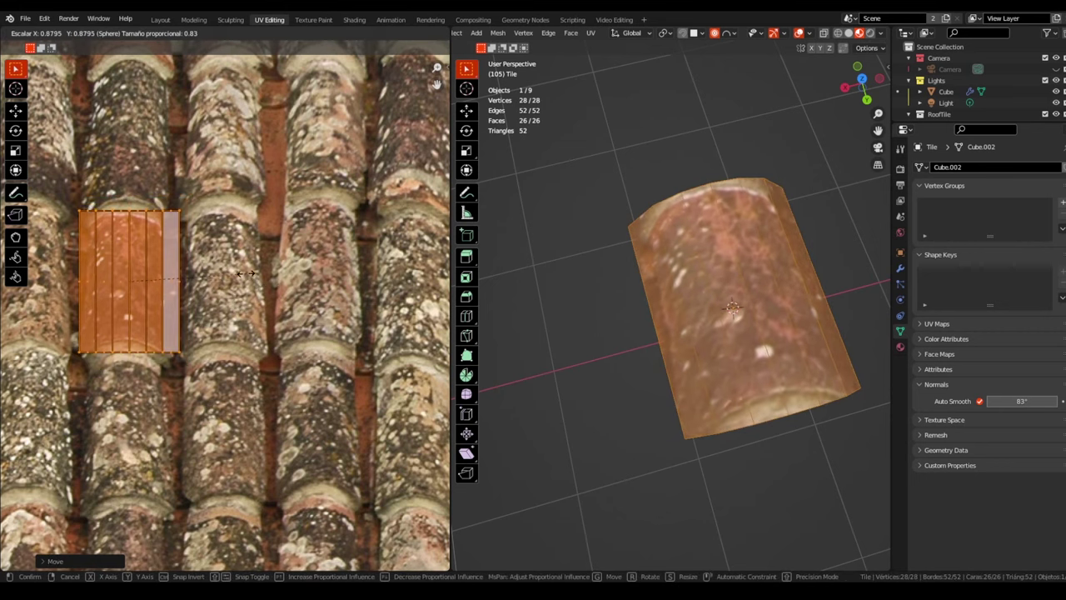
pyautogui.press('y')
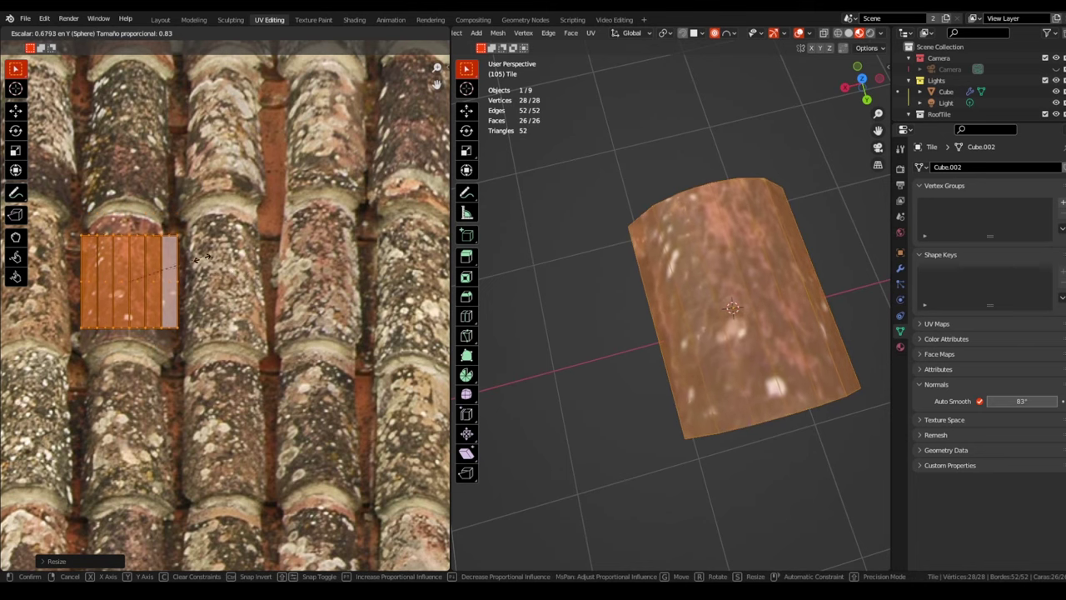
pyautogui.click(239, 296)
# Return to Object Mode and duplicate the tile as Tile.001
pyautogui.click(345, 224)
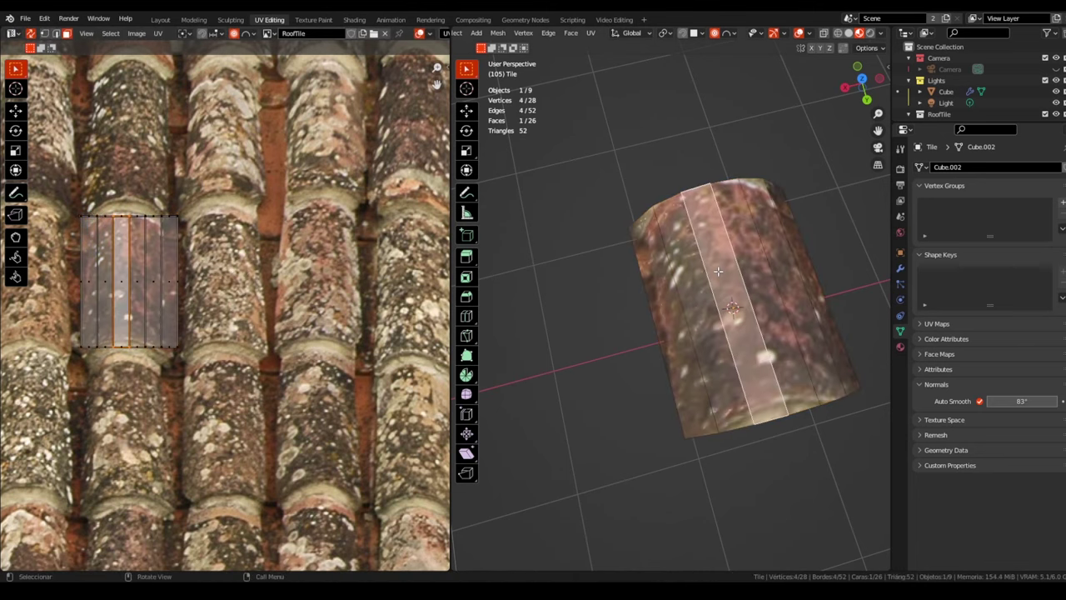
pyautogui.press('Tab')
pyautogui.scroll(-4, 666, 300)
pyautogui.moveTo(717, 275)
pyautogui.mouseDown(button='middle')
pyautogui.moveTo(686, 307)
pyautogui.moveTo(667, 291)
pyautogui.mouseUp(button='middle')
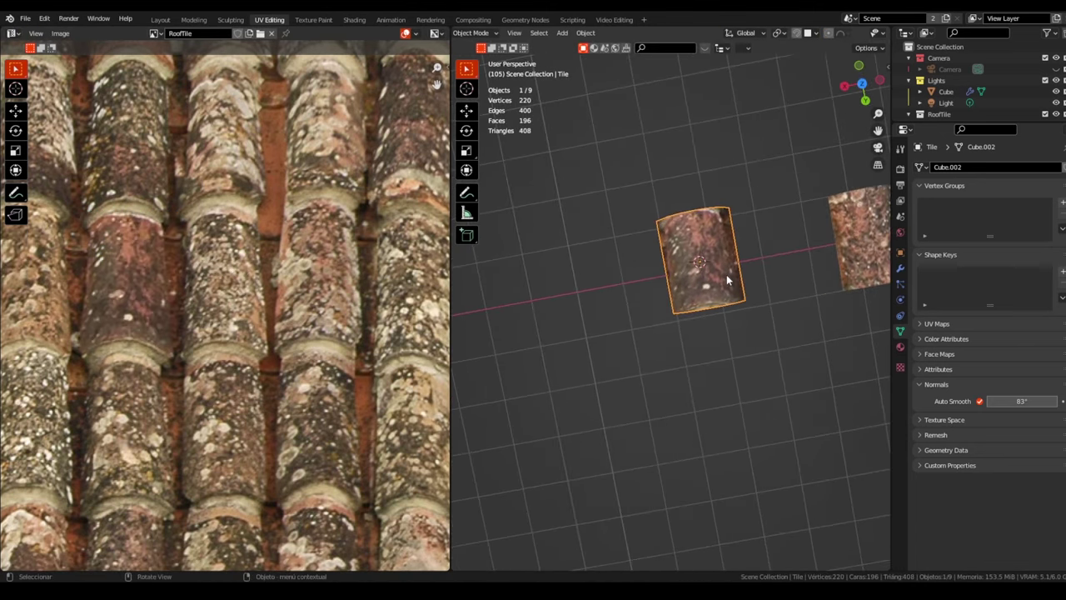
pyautogui.hotkey('shift', 'd')
# Place the copy left of the original along X and shift its UVs onto another tile
pyautogui.press('x')
pyautogui.click(640, 294)
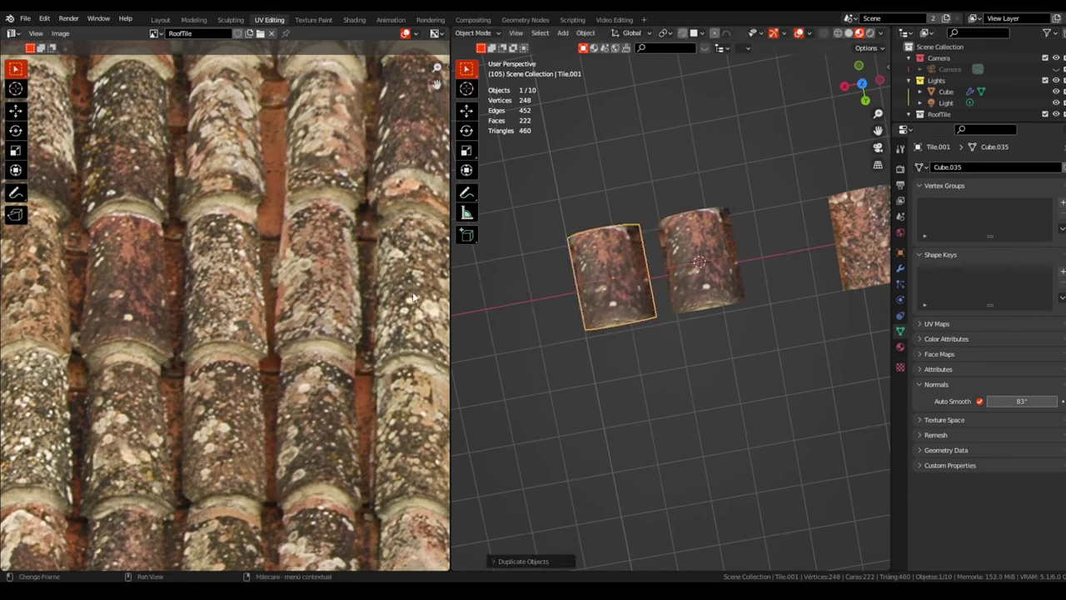
pyautogui.press('Tab')
pyautogui.press('a')
pyautogui.press('g')
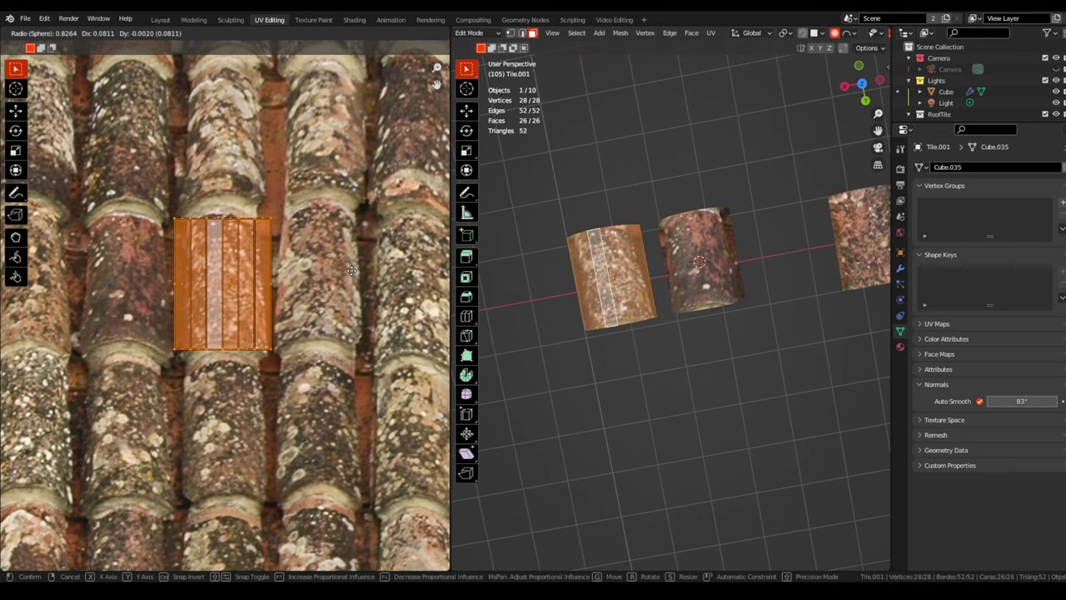
pyautogui.click(352, 270)
pyautogui.press('Tab')
# Duplicate a third tile further left and move its UV island onto a different tile
pyautogui.hotkey('shift', 'd')
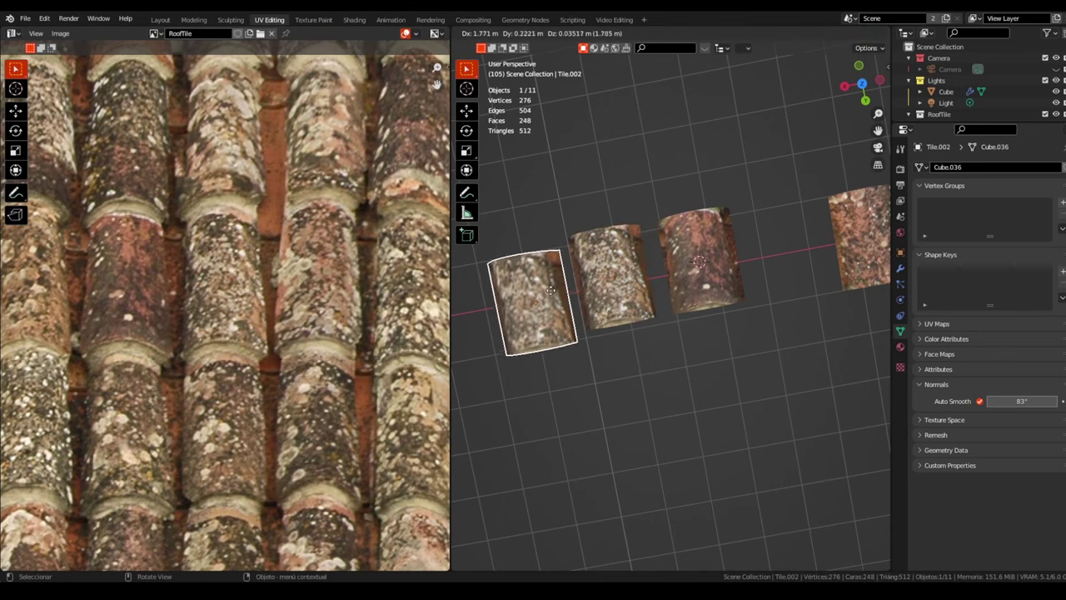
pyautogui.click(550, 290)
pyautogui.press('Tab')
pyautogui.press('g')
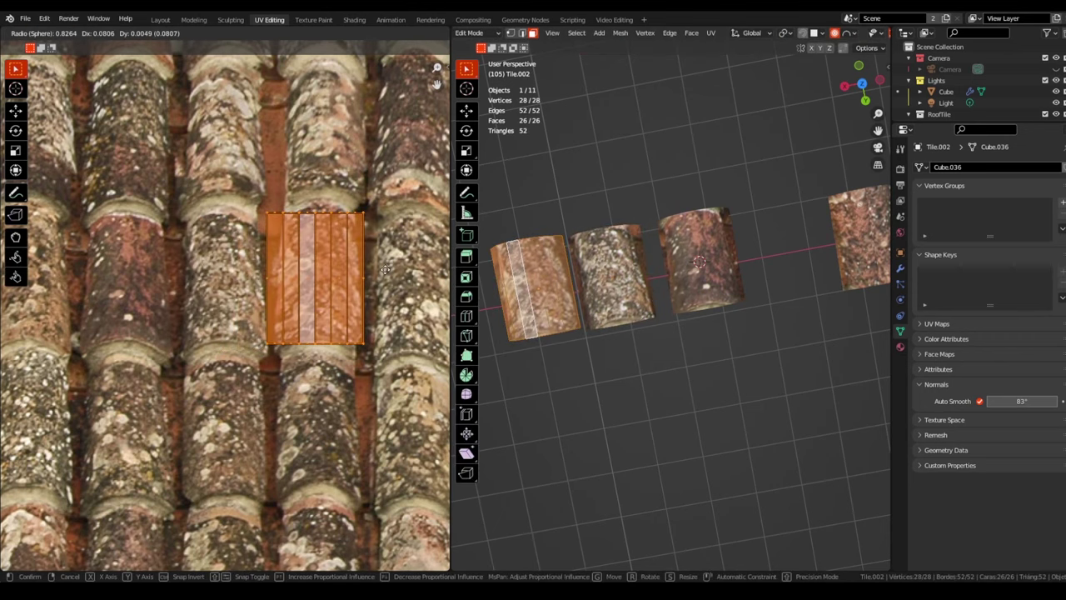
pyautogui.click(385, 273)
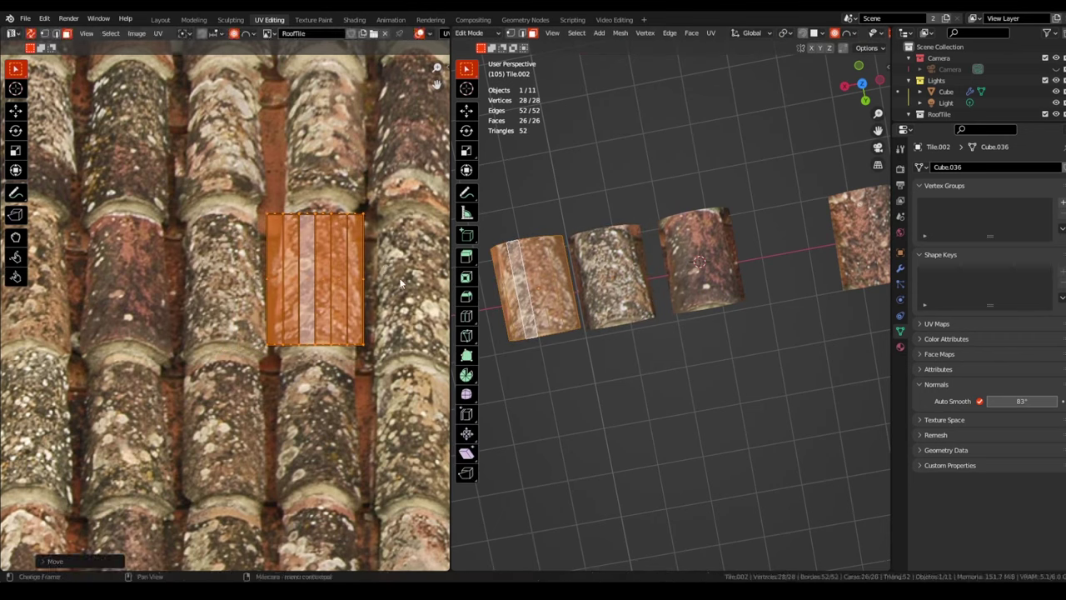
pyautogui.press('g')
pyautogui.click(403, 283)
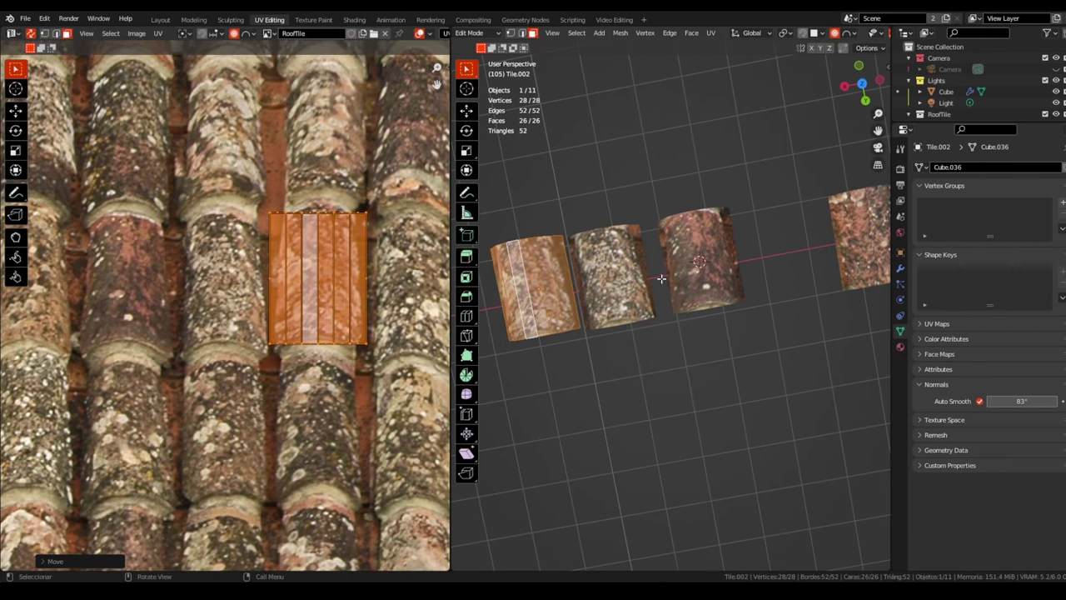
# Browse neighbouring roof tiles in the UV editor, cancelling a stray geometry duplicate
pyautogui.scroll(-3, 661, 278)
pyautogui.scroll(-4, 204, 243)
pyautogui.scroll(2, 204, 243)
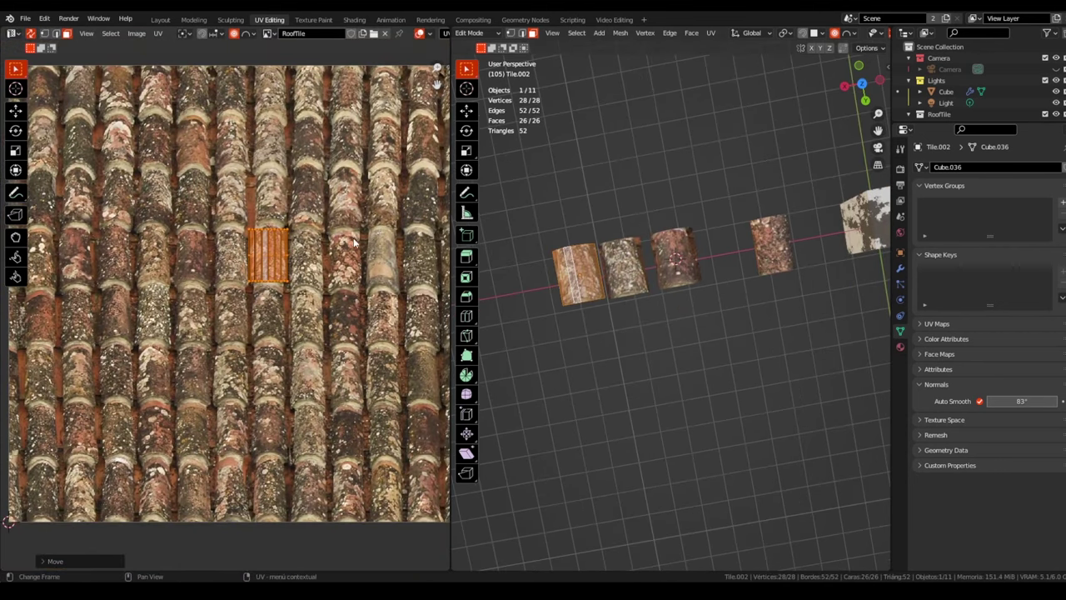
pyautogui.scroll(2, 354, 242)
pyautogui.scroll(1, 362, 269)
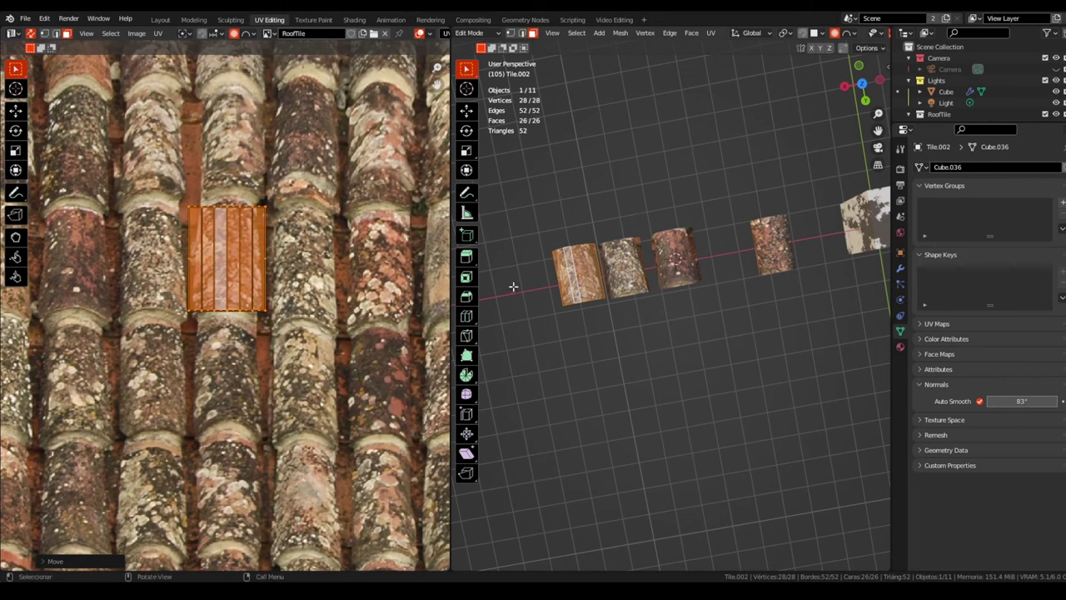
pyautogui.hotkey('shift', 'd')
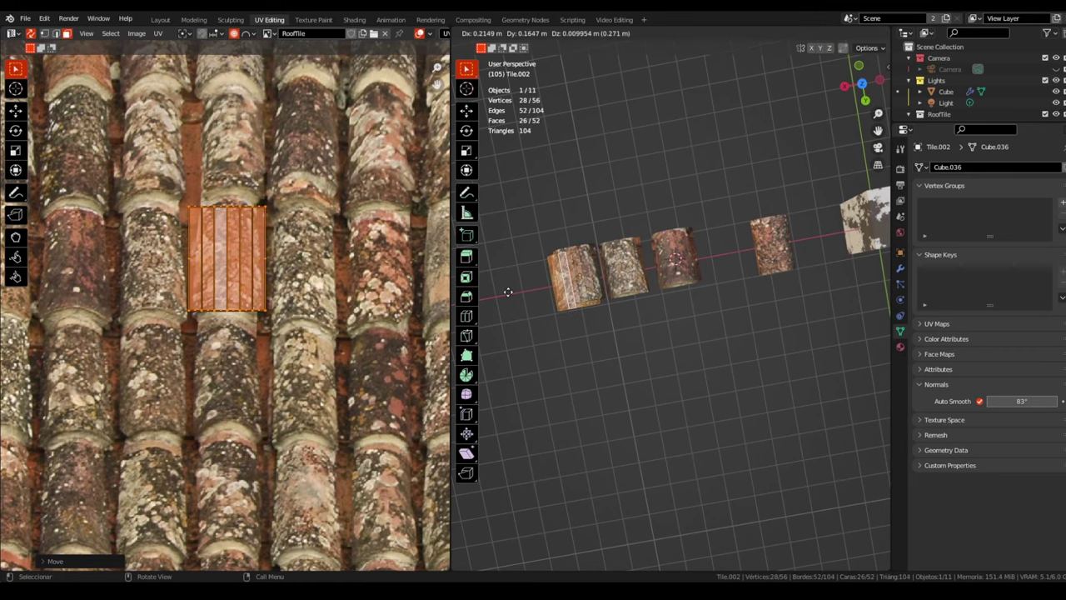
pyautogui.rightClick(709, 255)
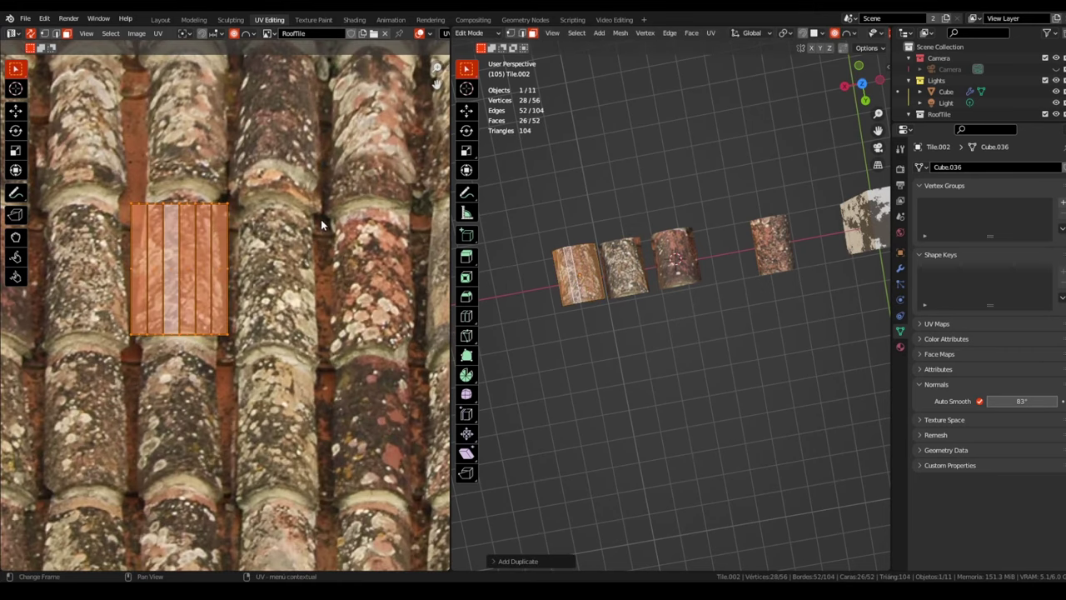
pyautogui.moveTo(321, 224); pyautogui.dragTo(328, 257, button='middle')
pyautogui.scroll(-1, 329, 257)
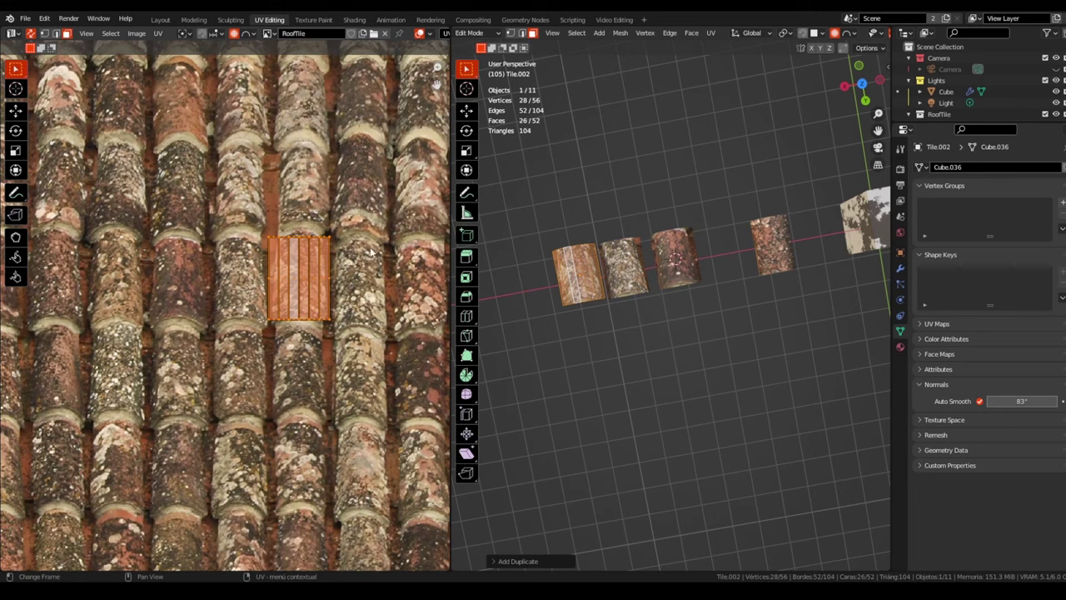
pyautogui.hotkey('alt', 'a')
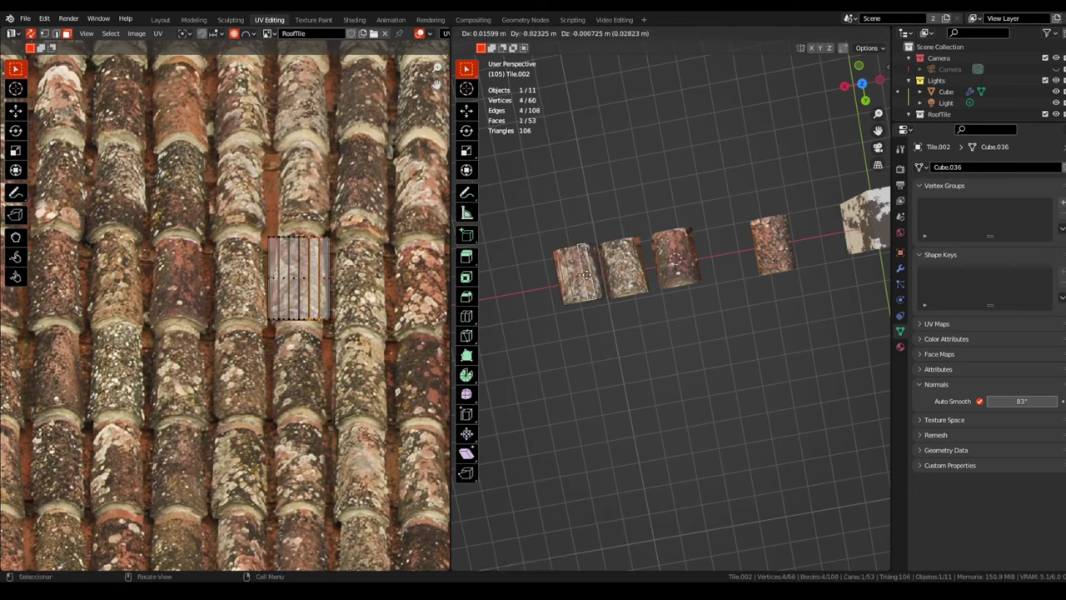
pyautogui.press('Tab')
# Move the new tile to the left end and shift its UV island onto another tile
pyautogui.press('g')
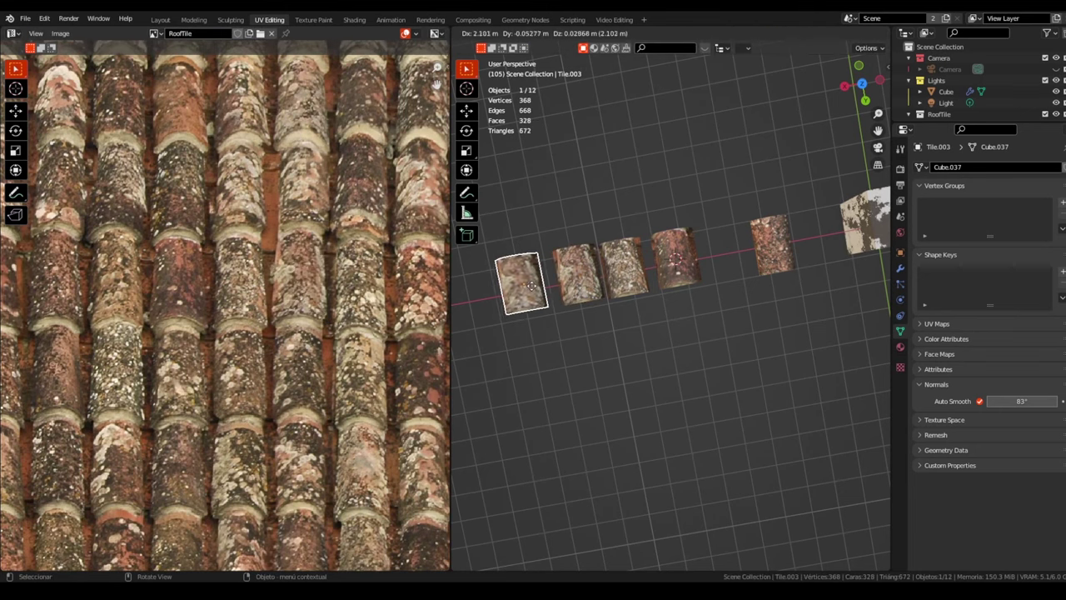
pyautogui.click(526, 290)
pyautogui.press('Tab')
pyautogui.press('a')
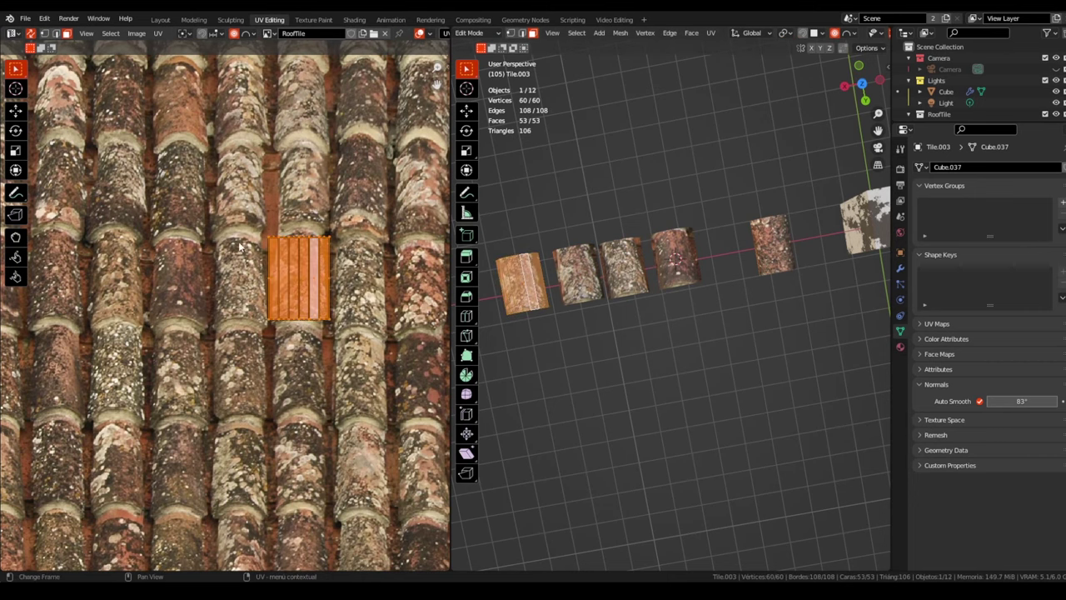
pyautogui.press('g')
pyautogui.click(321, 160)
pyautogui.press('Tab')
# Select the leftmost tile and inspect one of its faces in Edit Mode
pyautogui.click(621, 383)
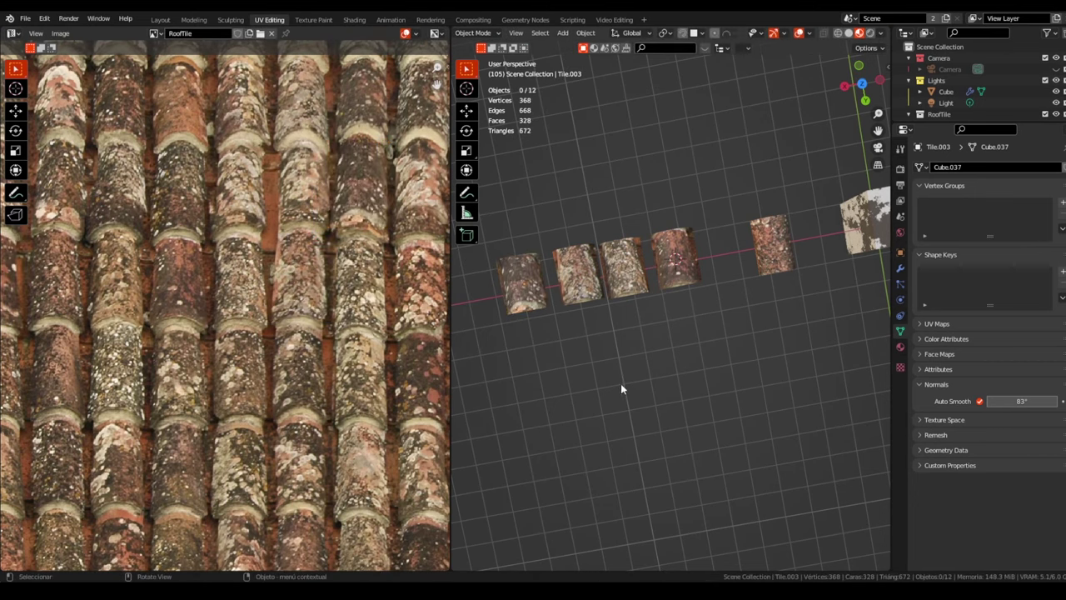
pyautogui.scroll(3, 620, 383)
pyautogui.moveTo(621, 383)
pyautogui.mouseDown(button='middle')
pyautogui.moveTo(686, 305)
pyautogui.moveTo(686, 280)
pyautogui.moveTo(610, 310)
pyautogui.mouseUp(button='middle')
pyautogui.click(571, 262)
pyautogui.moveTo(667, 262)
pyautogui.mouseDown(button='middle')
pyautogui.moveTo(685, 283)
pyautogui.moveTo(545, 323)
pyautogui.moveTo(622, 297)
pyautogui.moveTo(649, 332)
pyautogui.moveTo(691, 307)
pyautogui.moveTo(585, 305)
pyautogui.moveTo(630, 325)
pyautogui.moveTo(730, 321)
pyautogui.moveTo(683, 371)
pyautogui.moveTo(625, 329)
pyautogui.moveTo(637, 302)
pyautogui.mouseUp(button='middle')
pyautogui.scroll(3, 545, 323)
pyautogui.press('Tab')
pyautogui.click(580, 328)
pyautogui.press('Tab')
# Box-select the four tile copies, delete them, and maximize the 3D view
pyautogui.scroll(-3, 629, 313)
pyautogui.moveTo(523, 267); pyautogui.dragTo(738, 379)
pyautogui.press('x')
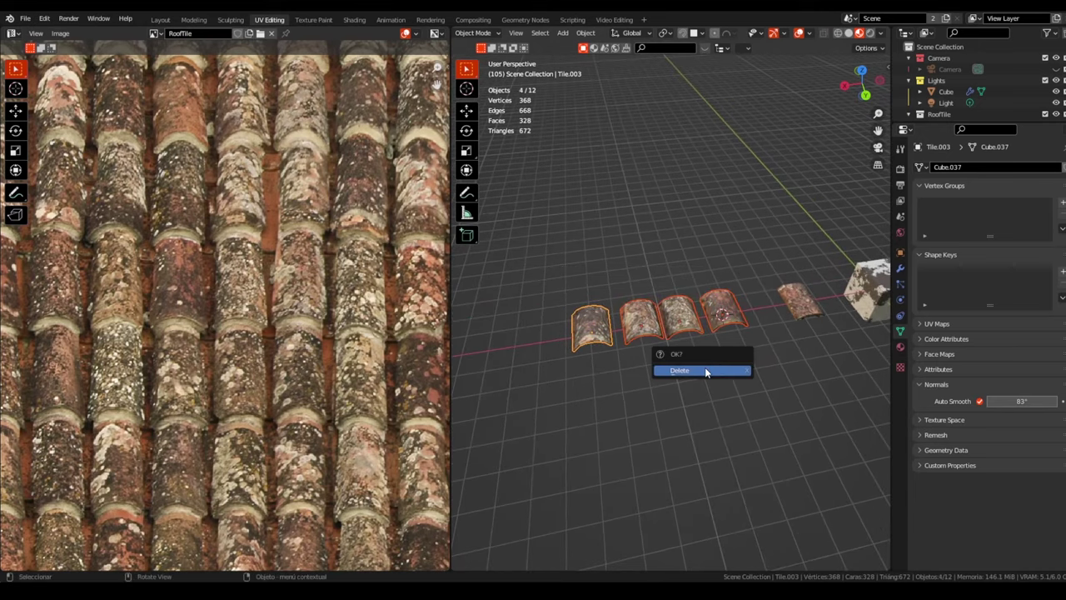
pyautogui.click(691, 369)
pyautogui.hotkey('ctrl', 'space')
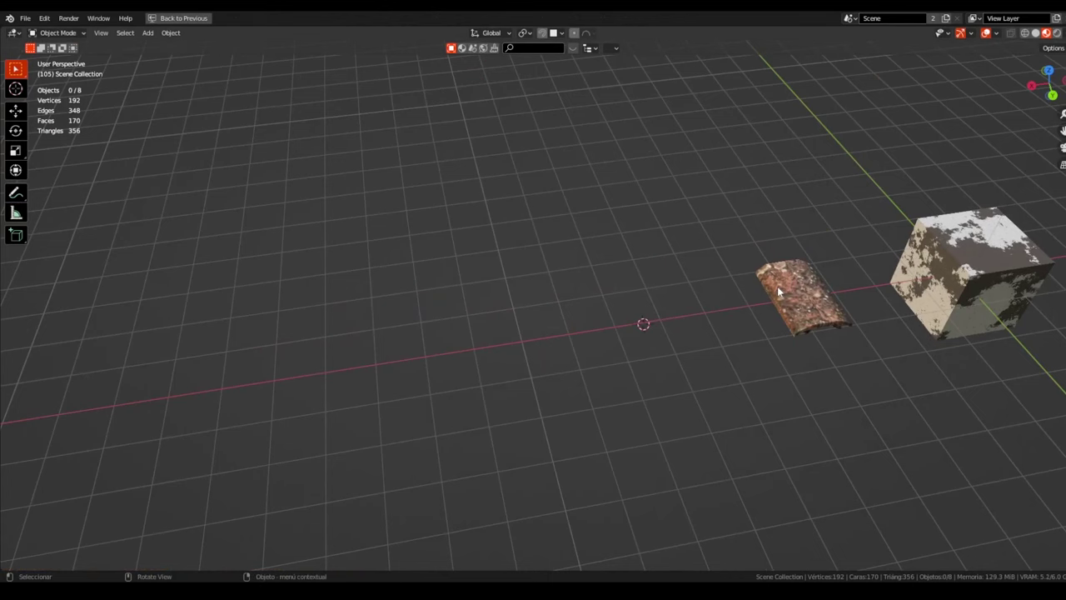
pyautogui.click(178, 17)
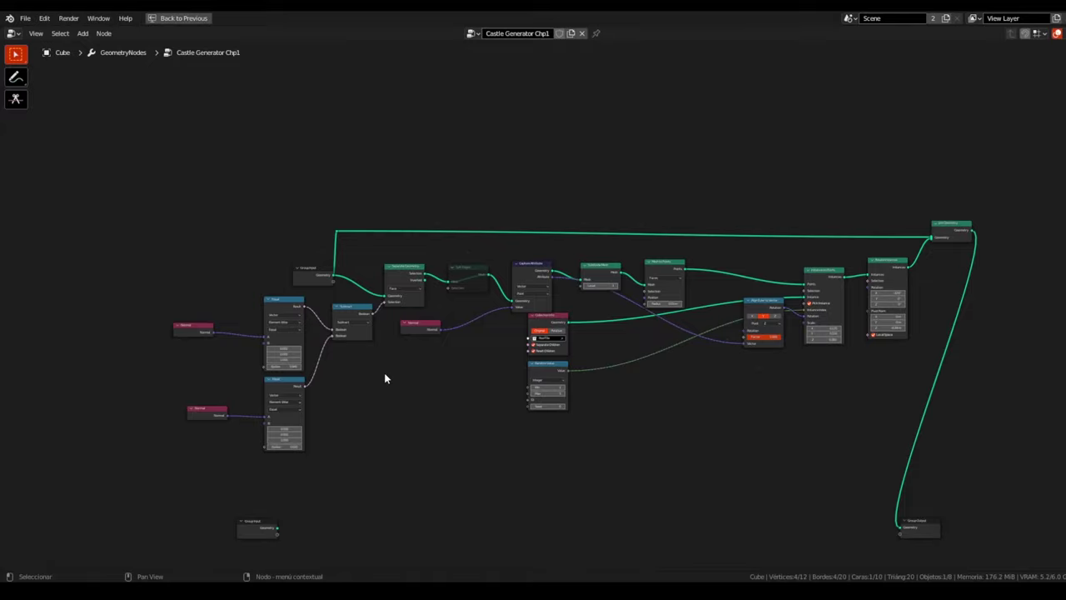
pyautogui.press('Home')
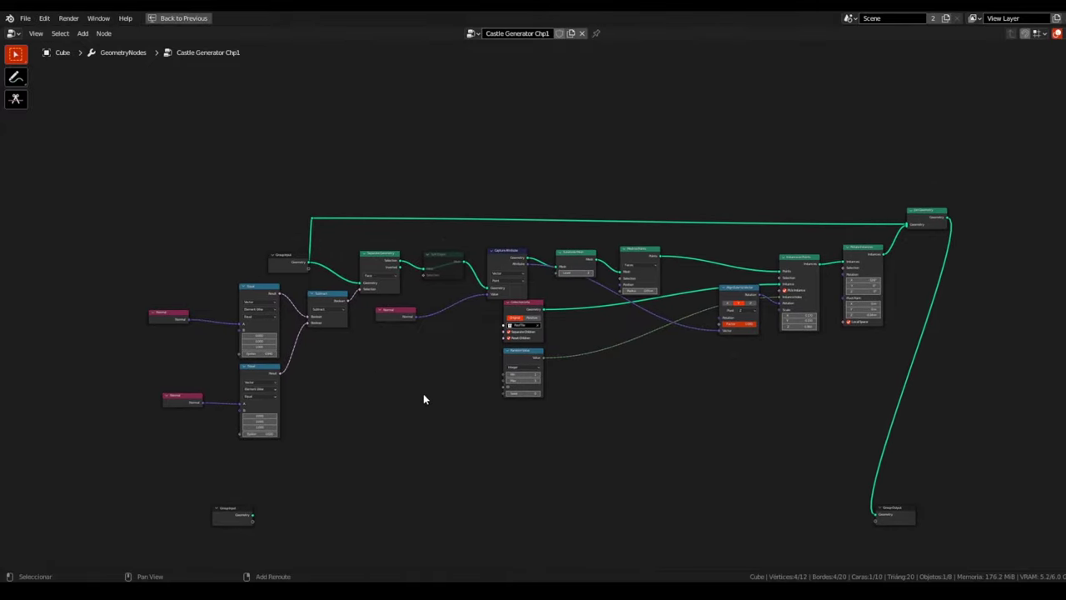
pyautogui.moveTo(423, 399); pyautogui.dragTo(449, 382, button='middle')
pyautogui.scroll(1, 383, 262)
pyautogui.scroll(2, 340, 240)
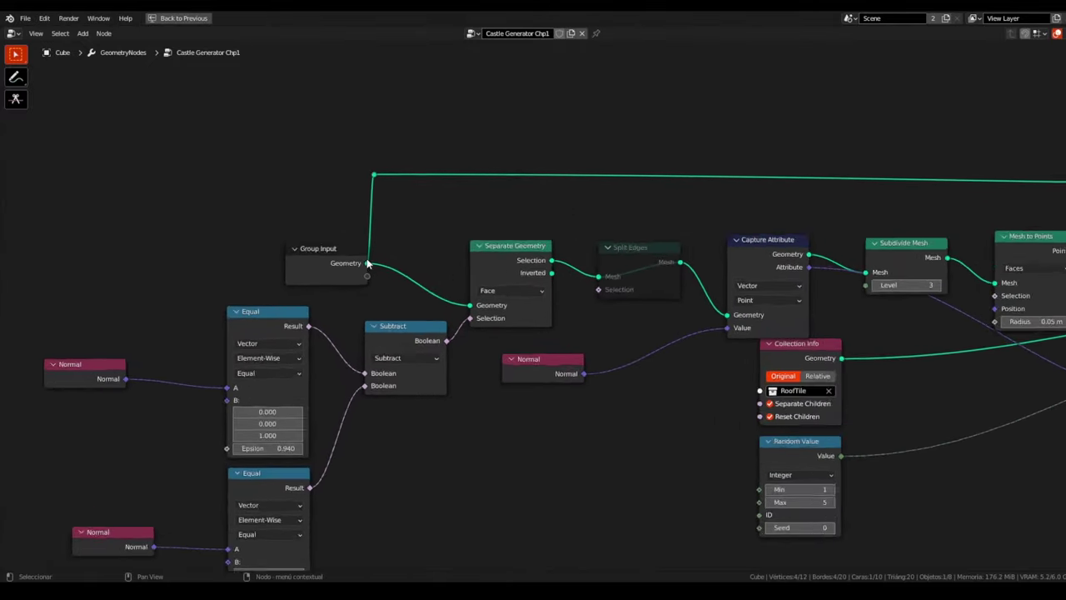
pyautogui.scroll(2, 366, 259)
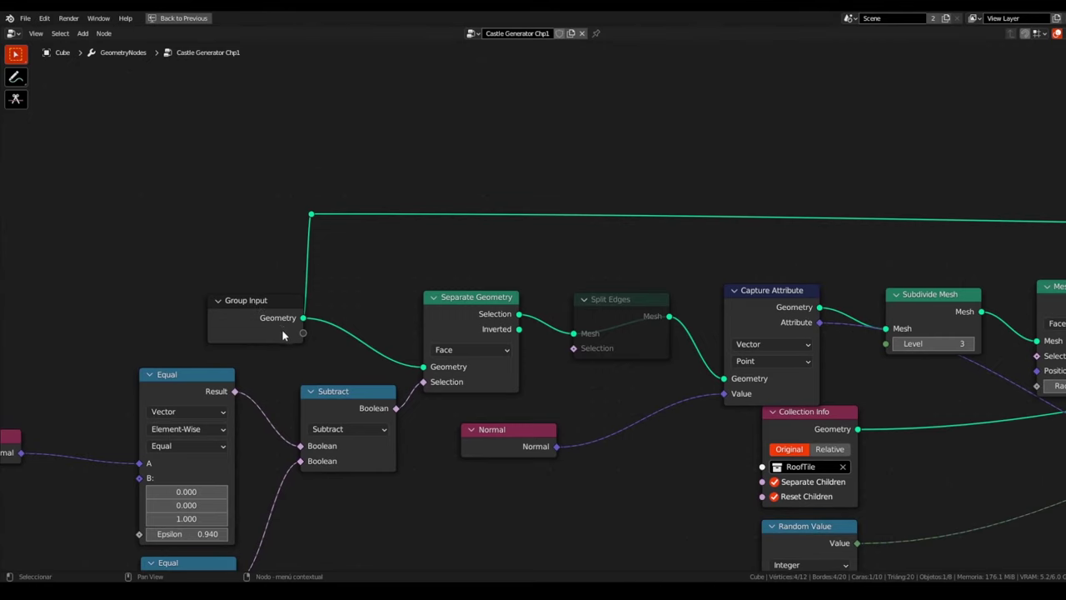
pyautogui.moveTo(433, 345); pyautogui.dragTo(398, 344, button='middle')
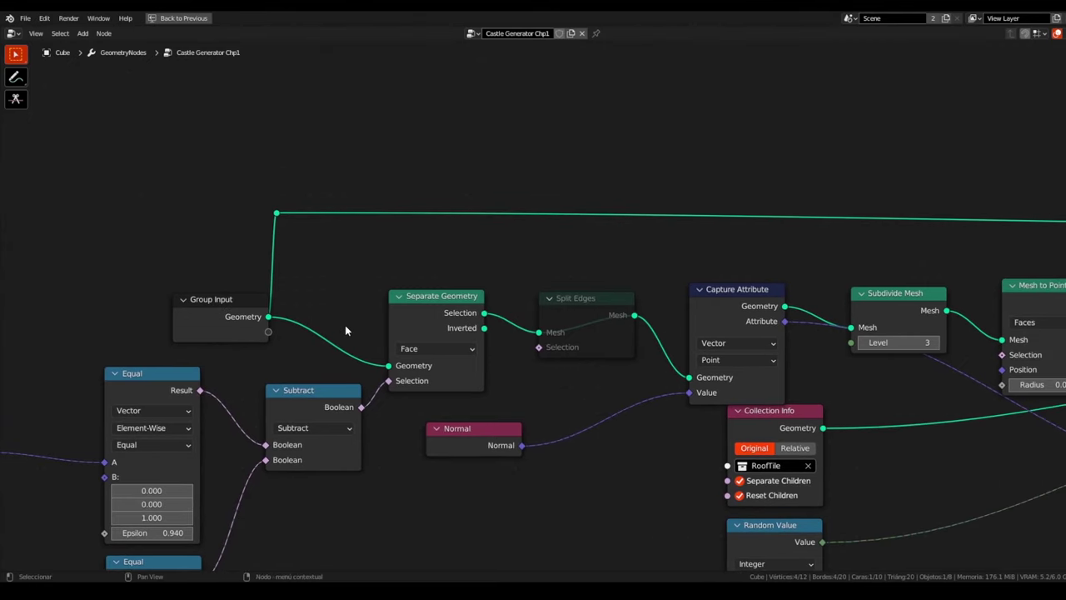
pyautogui.scroll(-2, 455, 383)
pyautogui.moveTo(455, 384); pyautogui.dragTo(387, 317, button='middle')
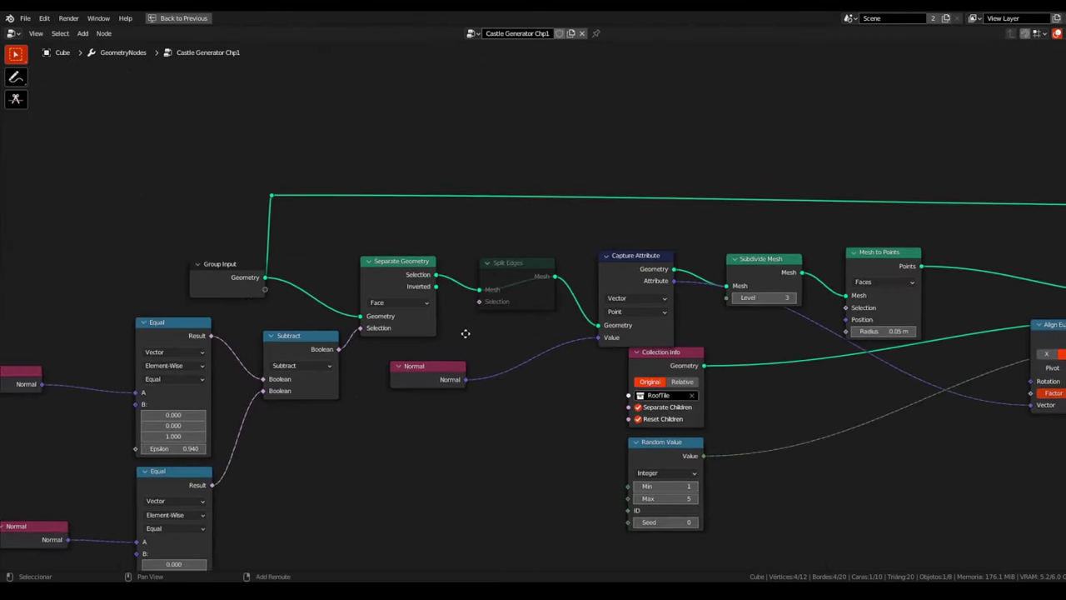
pyautogui.moveTo(503, 344); pyautogui.dragTo(528, 324, button='middle')
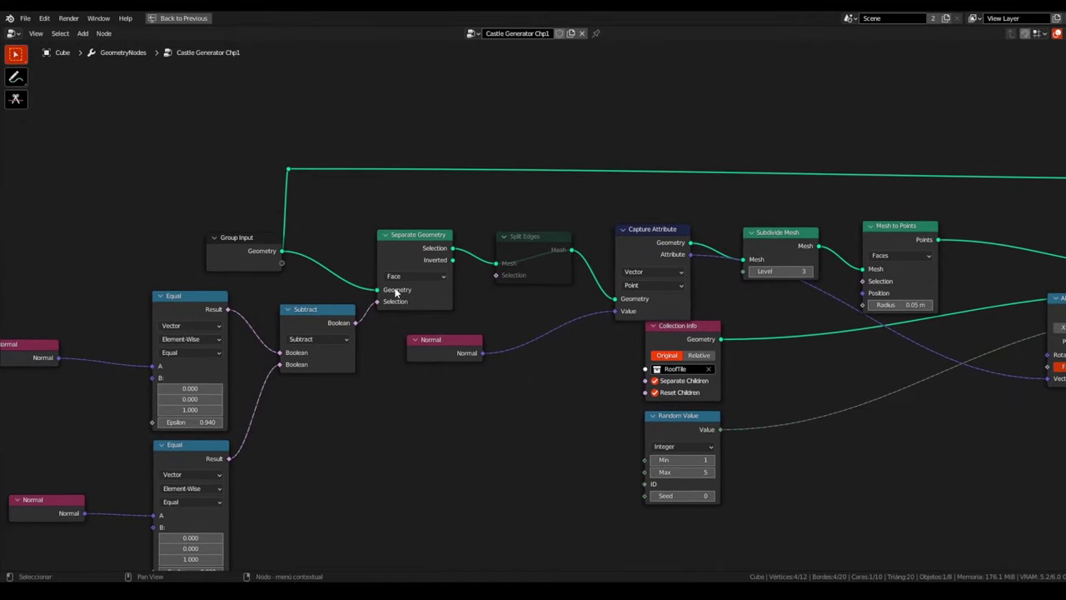
pyautogui.moveTo(424, 283); pyautogui.dragTo(668, 229, button='middle')
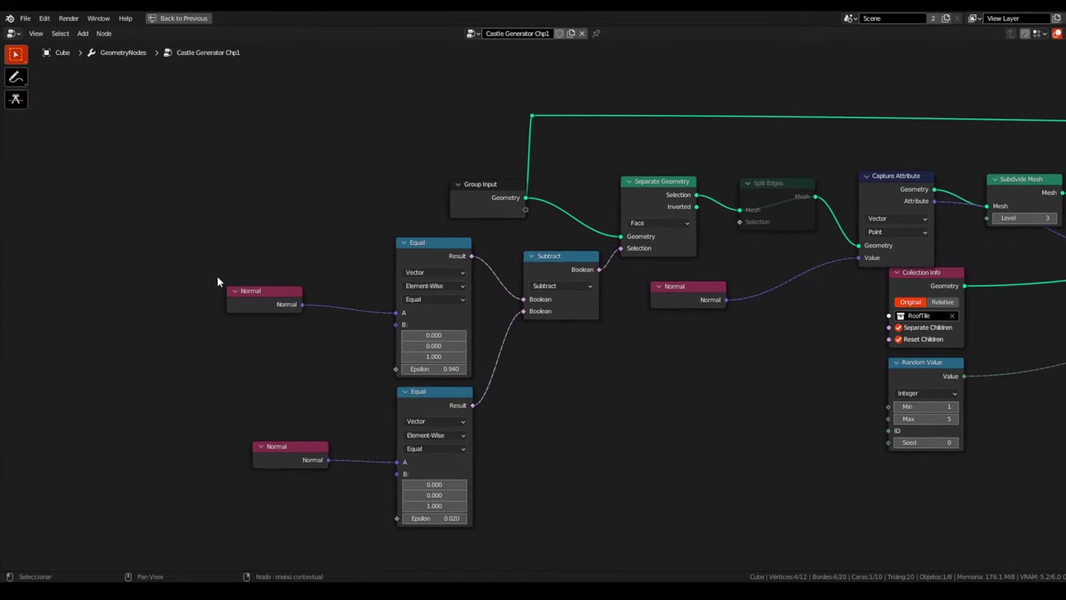
pyautogui.hscroll(5, 412, 328)
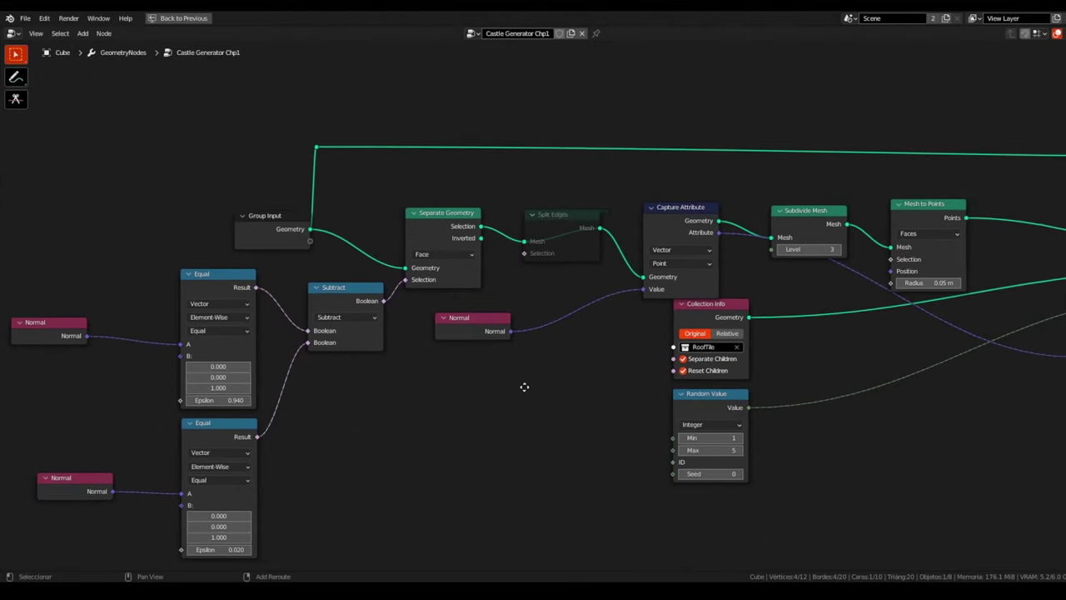
pyautogui.hscroll(4, 524, 388)
pyautogui.moveTo(510, 224); pyautogui.dragTo(500, 231)
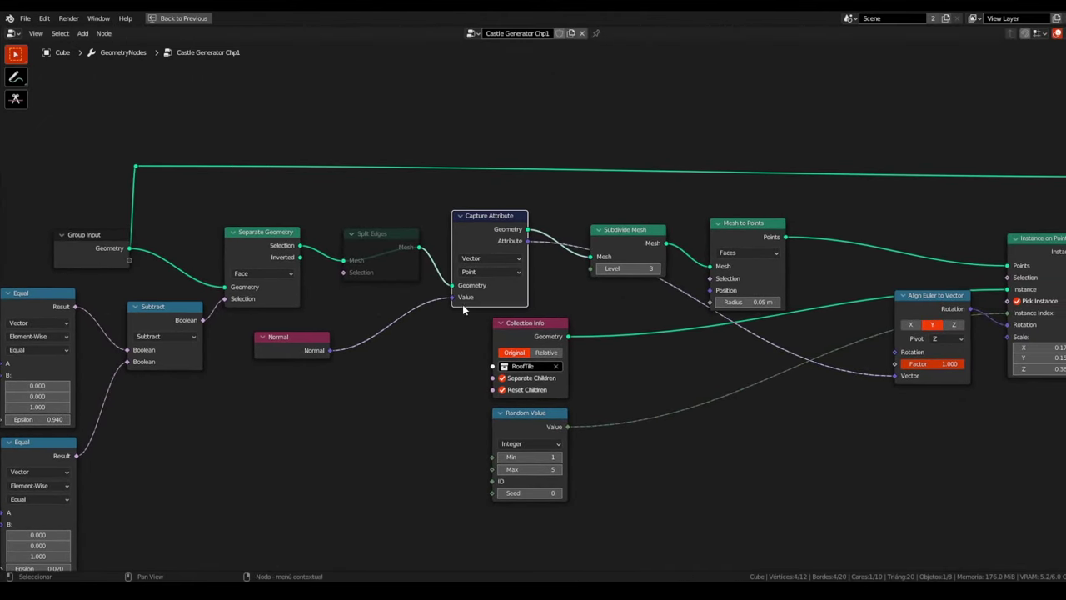
pyautogui.moveTo(406, 323); pyautogui.dragTo(696, 268, button='middle')
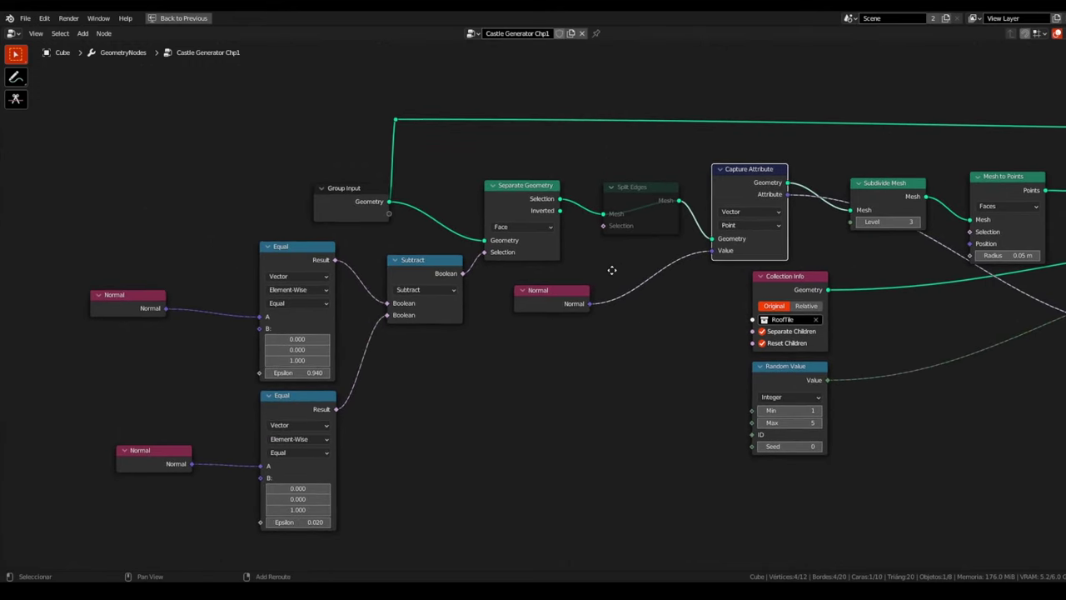
pyautogui.moveTo(403, 386)
pyautogui.mouseDown(button='middle')
pyautogui.moveTo(225, 385)
pyautogui.moveTo(96, 426)
pyautogui.mouseUp(button='middle')
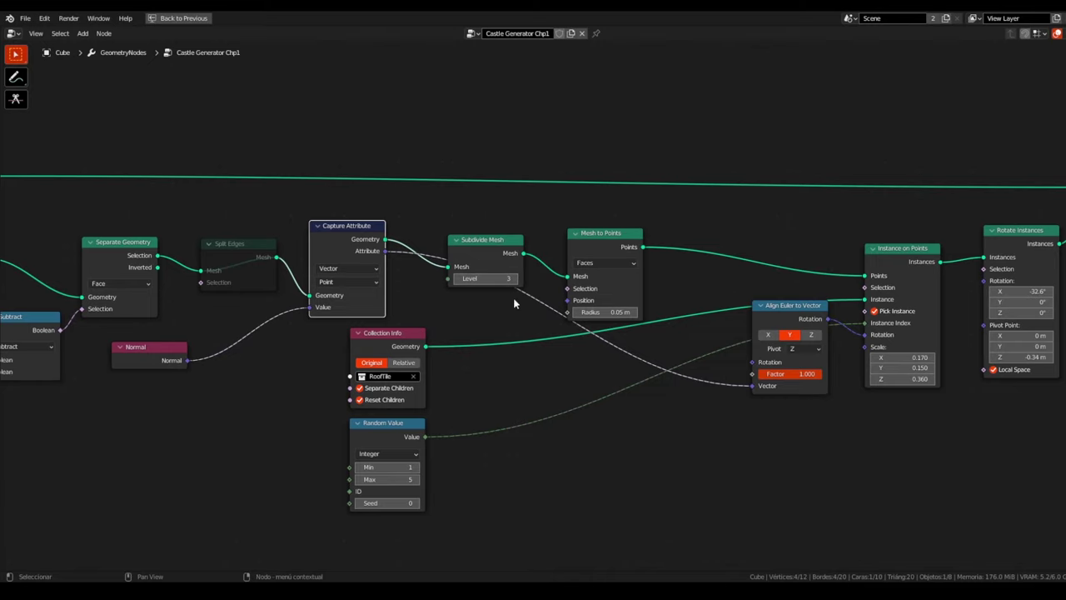
# Reposition the Mesh to Points, Align Euler to Vector and Collection Info nodes
pyautogui.moveTo(515, 304); pyautogui.dragTo(377, 307, button='middle')
pyautogui.moveTo(461, 239); pyautogui.dragTo(474, 237)
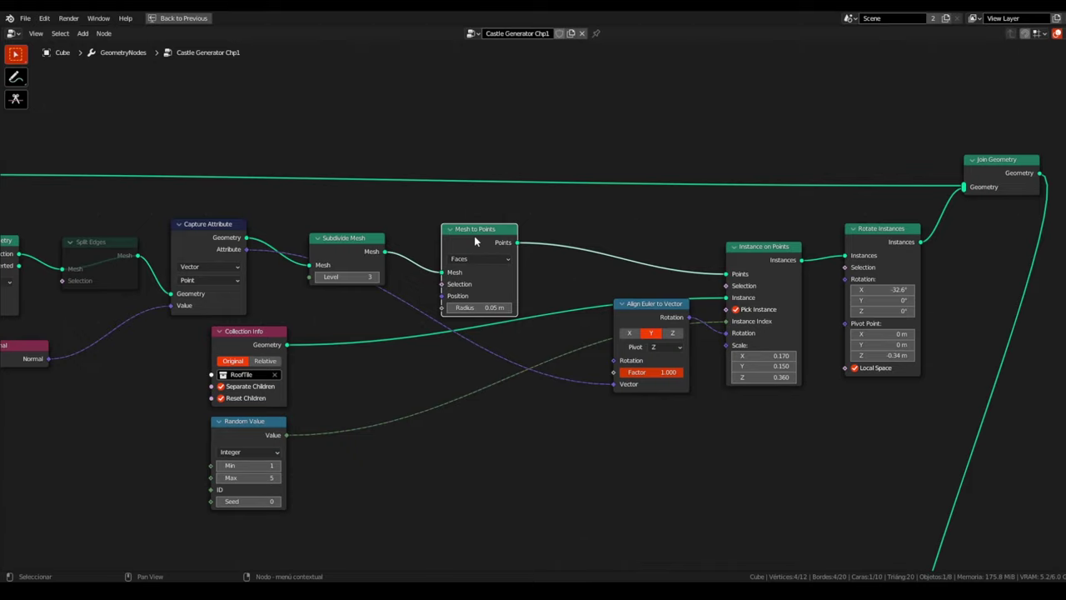
pyautogui.moveTo(477, 238); pyautogui.dragTo(478, 234)
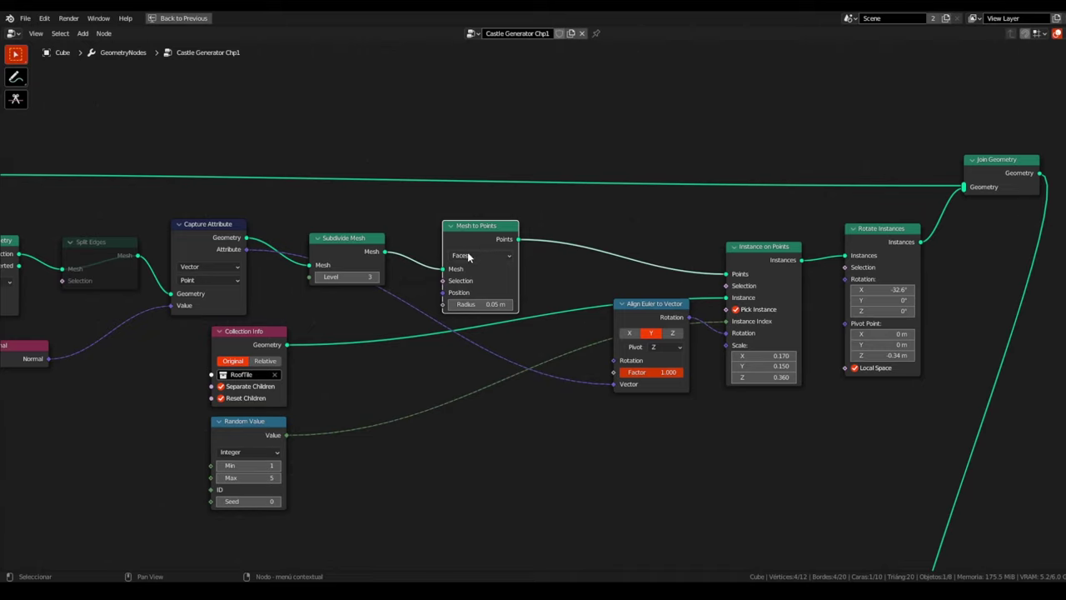
pyautogui.keyDown('shift'); pyautogui.click(669, 303); pyautogui.keyUp('shift')
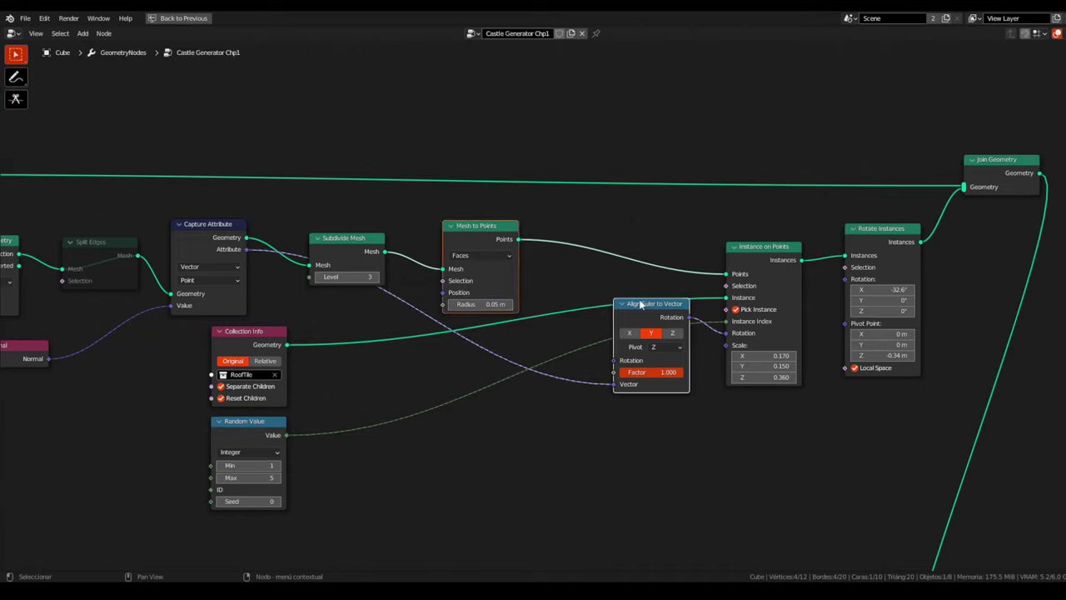
pyautogui.moveTo(669, 303); pyautogui.dragTo(666, 314)
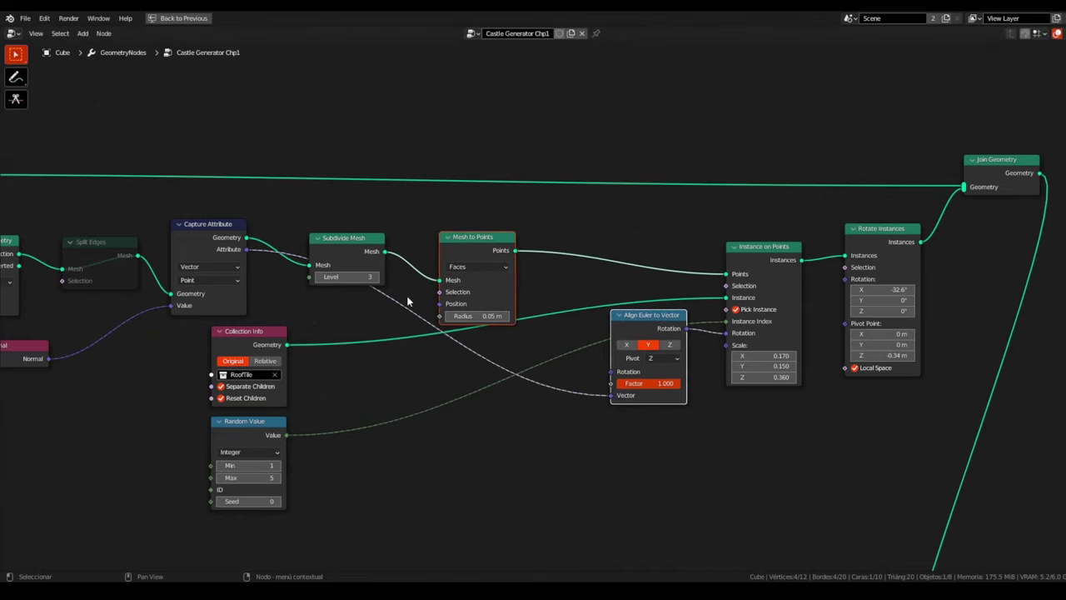
pyautogui.moveTo(252, 338); pyautogui.dragTo(261, 336)
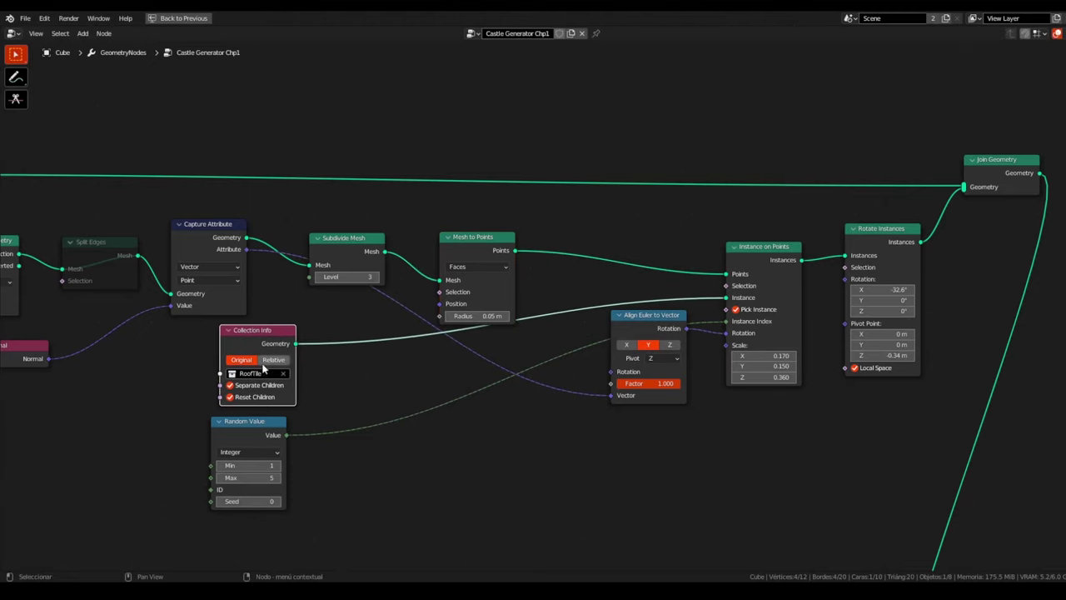
pyautogui.click(268, 433)
pyautogui.moveTo(700, 367); pyautogui.dragTo(568, 386, button='middle')
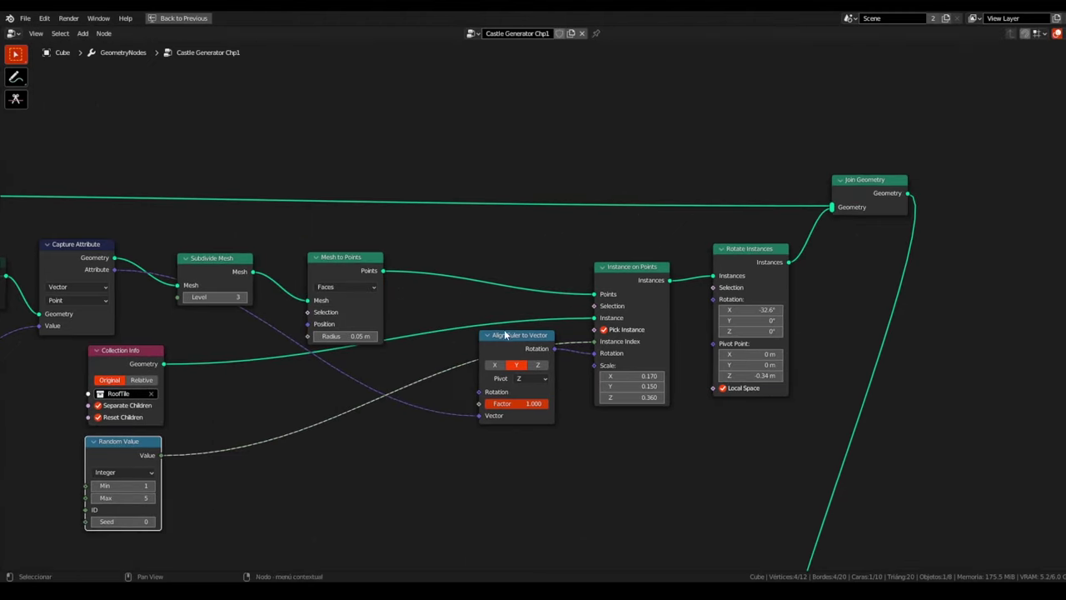
pyautogui.moveTo(505, 334); pyautogui.dragTo(472, 391)
pyautogui.moveTo(378, 413); pyautogui.dragTo(553, 402, button='middle')
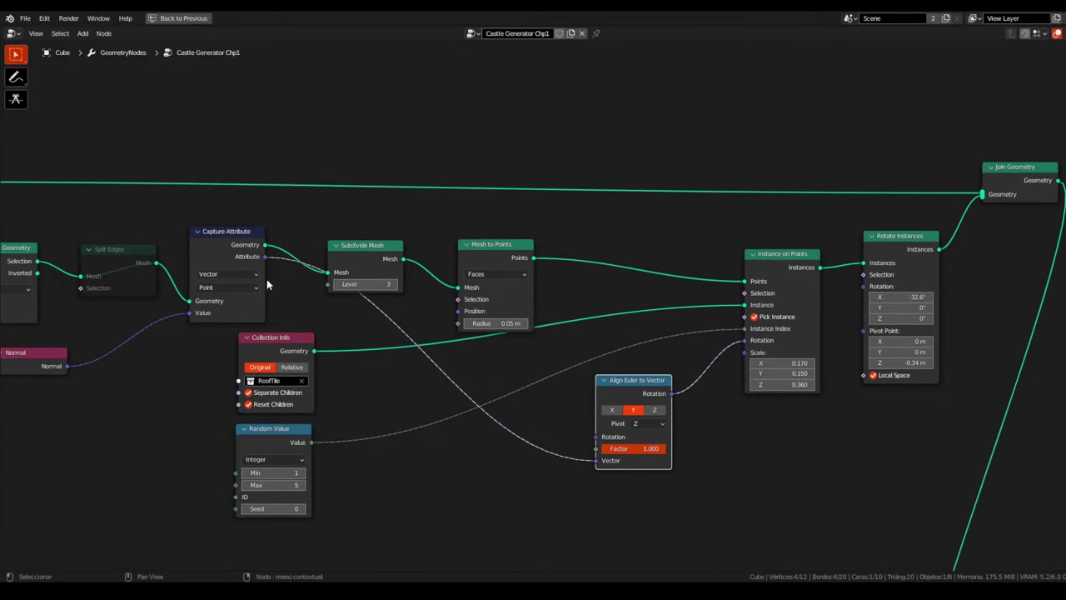
# Pan and zoom out over the whole instancing node tree, then return to the Layout view
pyautogui.moveTo(213, 271); pyautogui.dragTo(422, 271, button='middle')
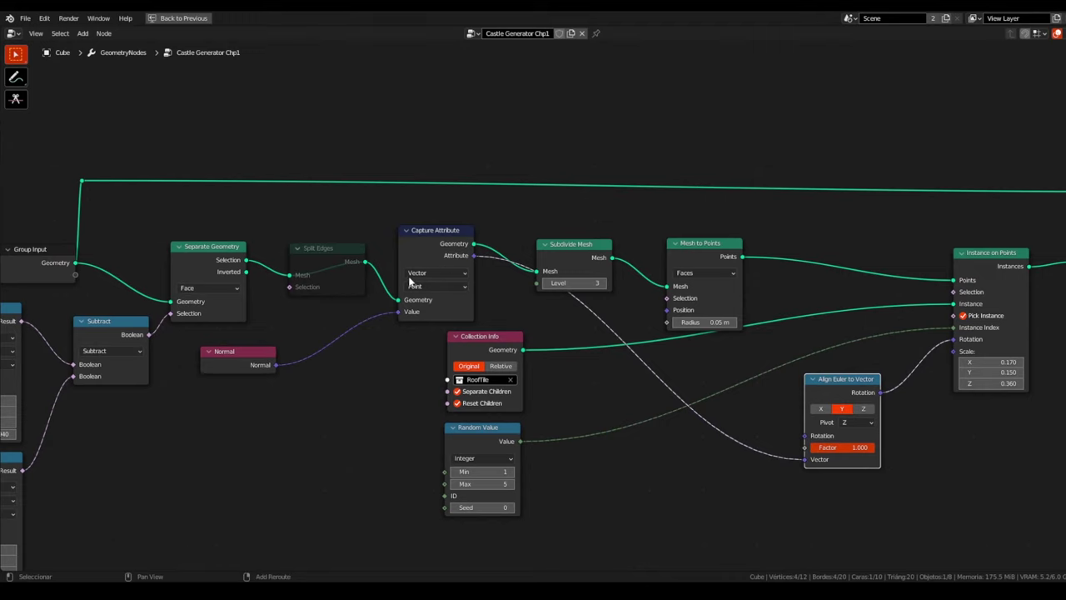
pyautogui.moveTo(409, 282); pyautogui.dragTo(259, 275, button='middle')
pyautogui.moveTo(470, 308); pyautogui.dragTo(350, 304, button='middle')
pyautogui.moveTo(605, 345); pyautogui.dragTo(445, 362, button='middle')
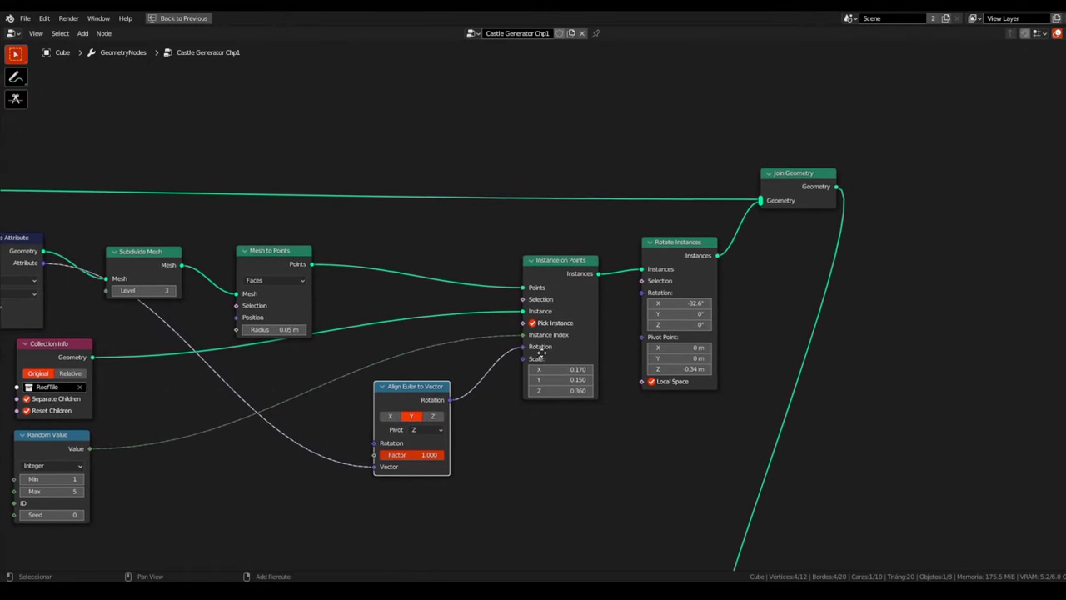
pyautogui.moveTo(691, 266); pyautogui.dragTo(802, 232, button='middle')
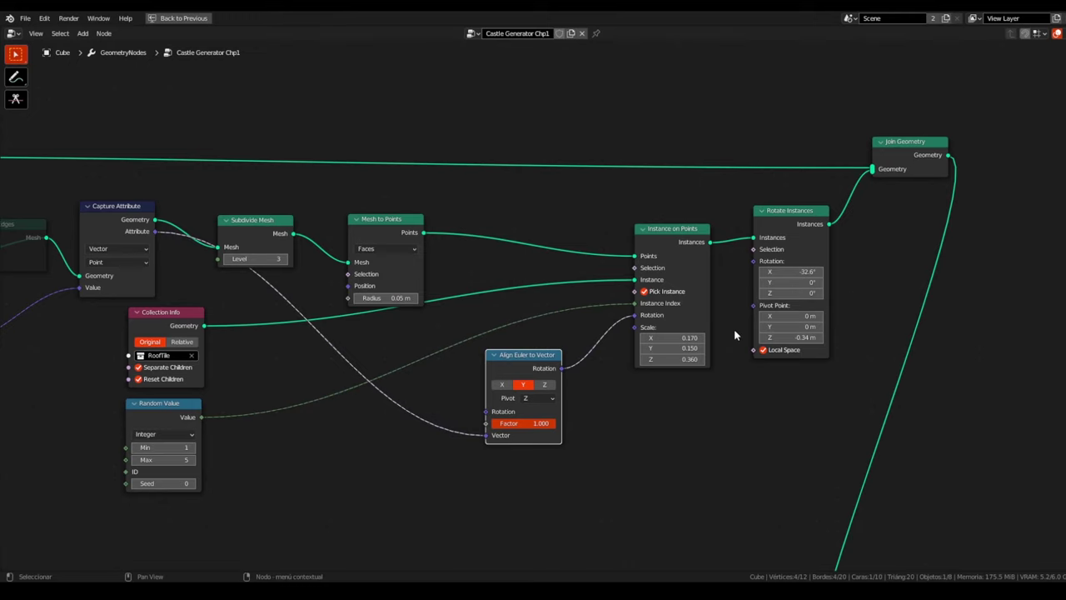
pyautogui.scroll(-1, 656, 318)
pyautogui.scroll(-1, 657, 319)
pyautogui.scroll(-1, 594, 290)
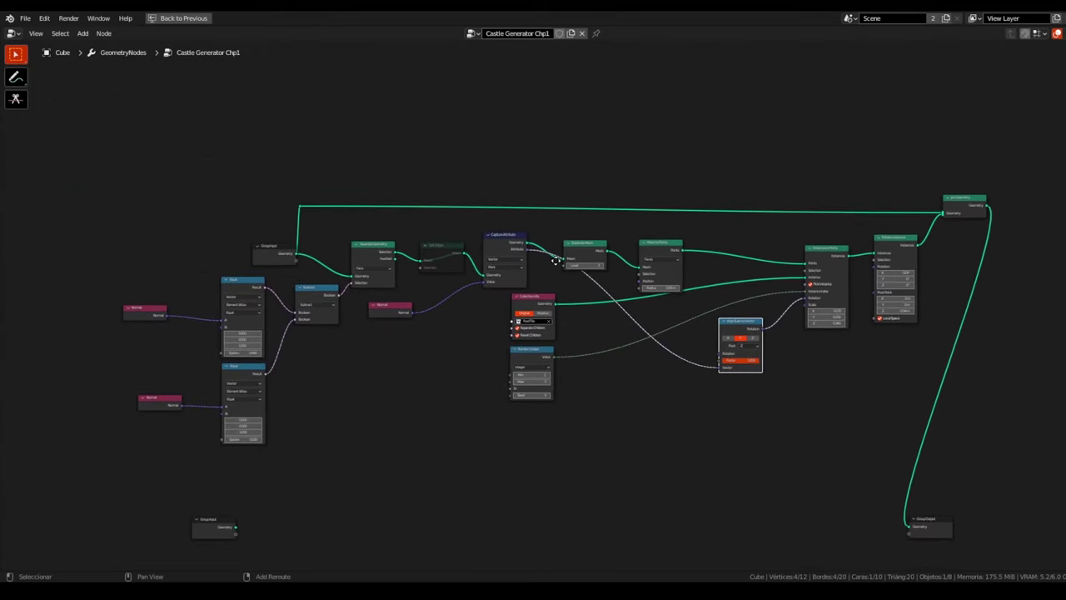
pyautogui.moveTo(642, 191); pyautogui.dragTo(644, 210, button='middle')
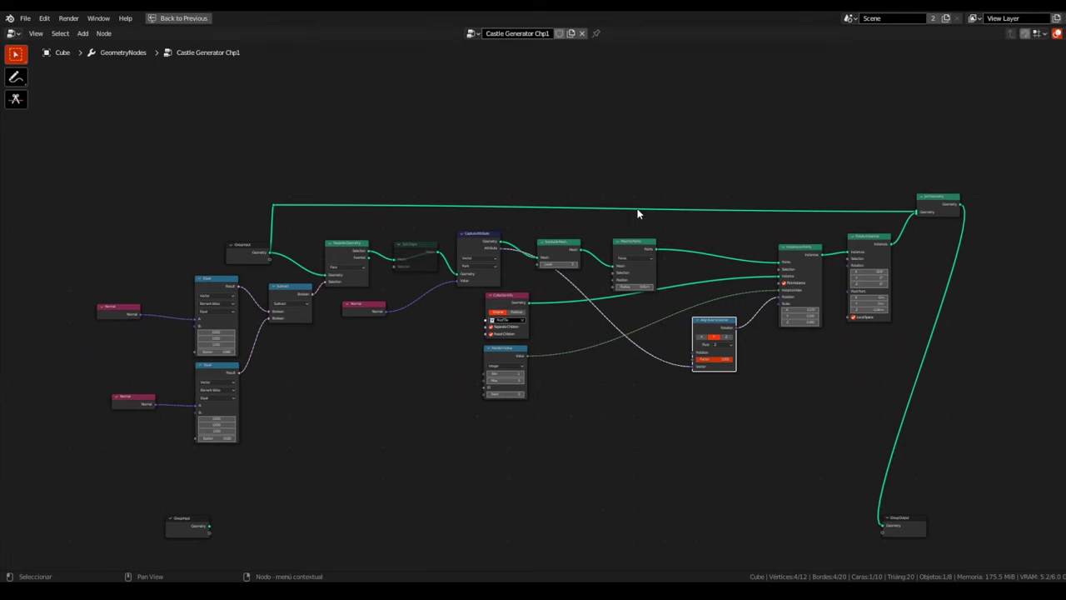
pyautogui.hotkey('ctrl', 'space')
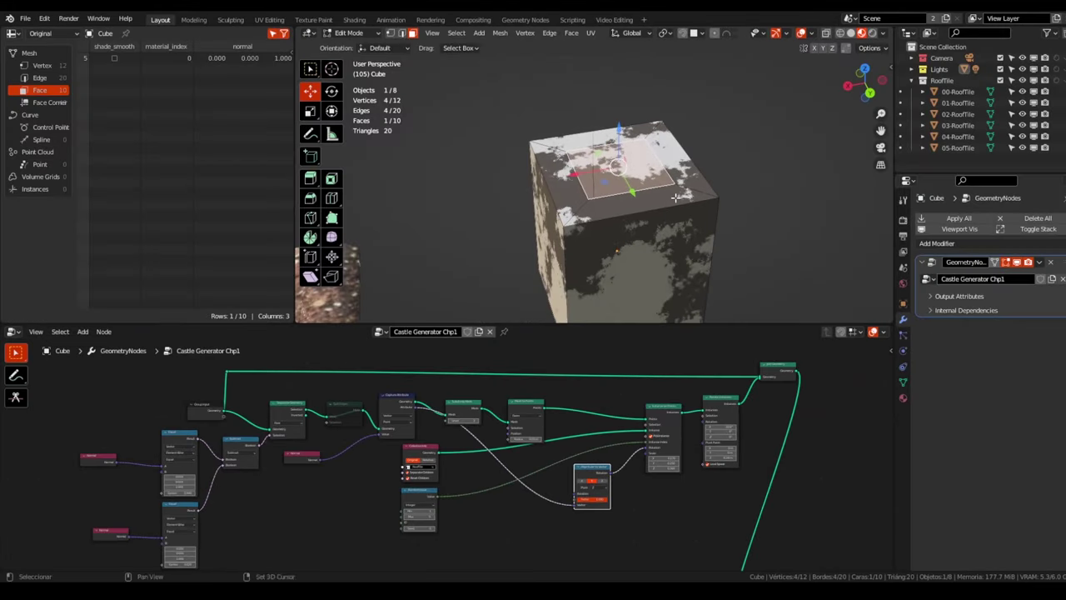
# Isolate the cube in local view and orbit to see its top face
pyautogui.moveTo(650, 279); pyautogui.dragTo(653, 273, button='middle')
pyautogui.press('KP_Divide')
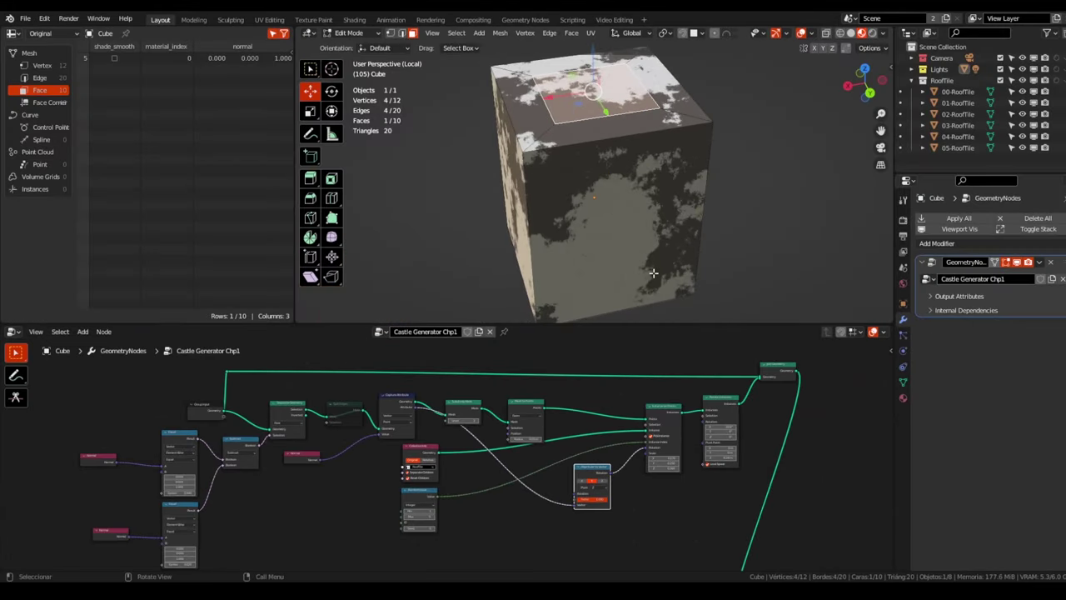
pyautogui.scroll(-5, 654, 273)
pyautogui.moveTo(369, 285)
pyautogui.mouseDown(button='middle')
pyautogui.moveTo(638, 213)
pyautogui.moveTo(619, 136)
pyautogui.mouseUp(button='middle')
pyautogui.scroll(4, 638, 213)
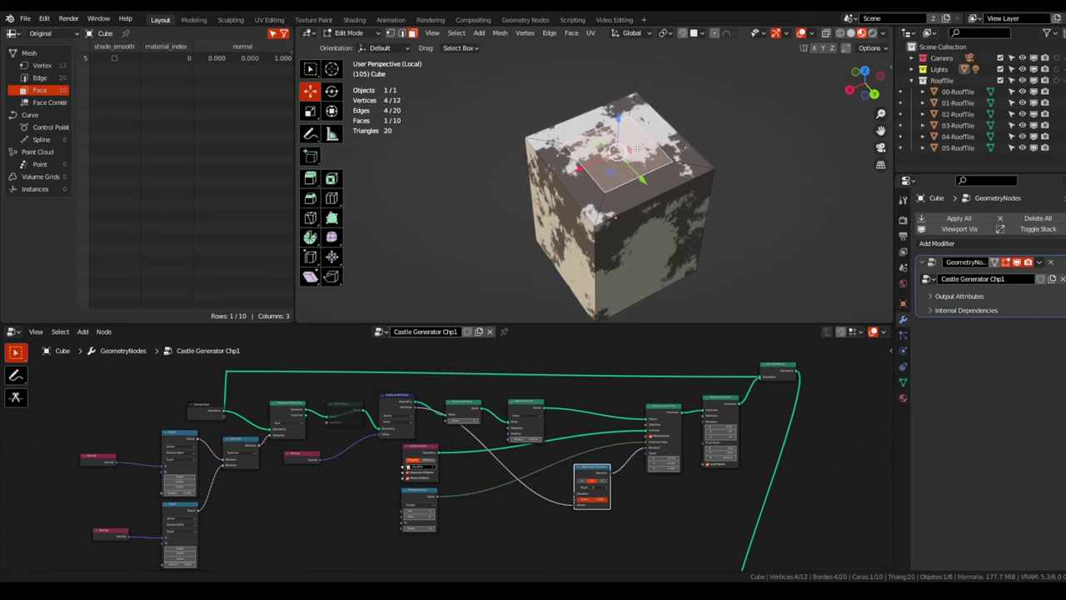
# Raise and lower the cube's top face to reshape the tiled roof from tall to flat pitches
pyautogui.moveTo(618, 125); pyautogui.dragTo(622, 105)
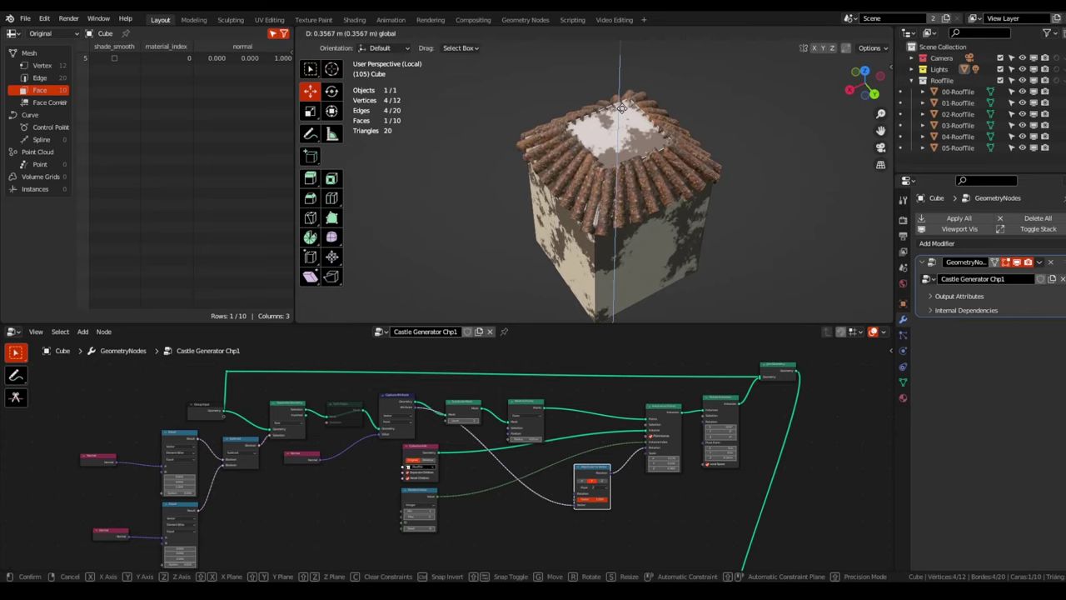
pyautogui.moveTo(622, 105)
pyautogui.mouseDown(button='middle')
pyautogui.moveTo(568, 150)
pyautogui.moveTo(497, 157)
pyautogui.moveTo(589, 129)
pyautogui.mouseUp(button='middle')
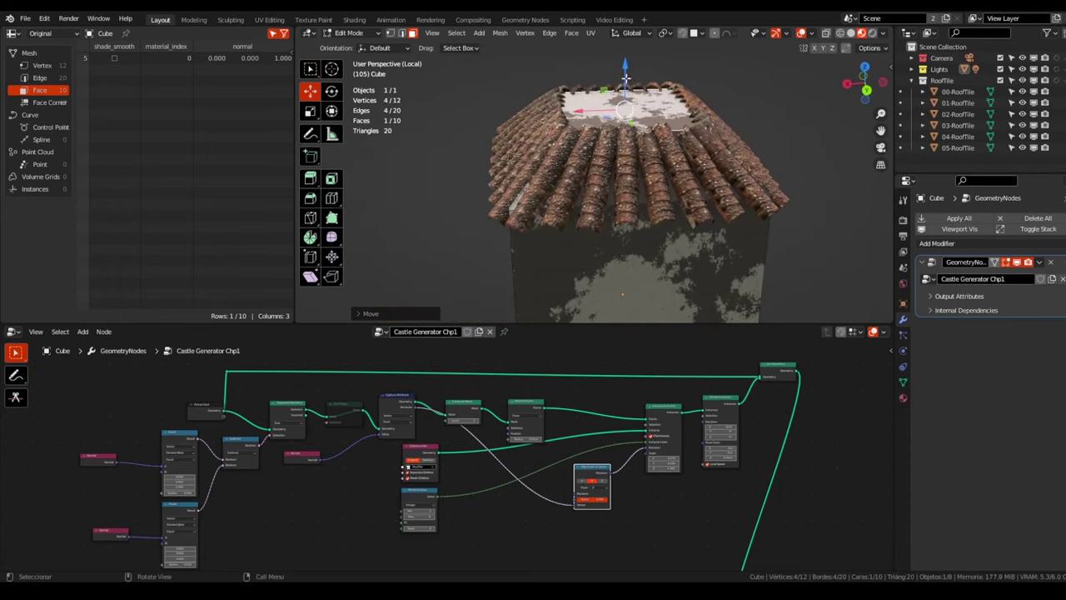
pyautogui.moveTo(626, 79); pyautogui.dragTo(630, 137)
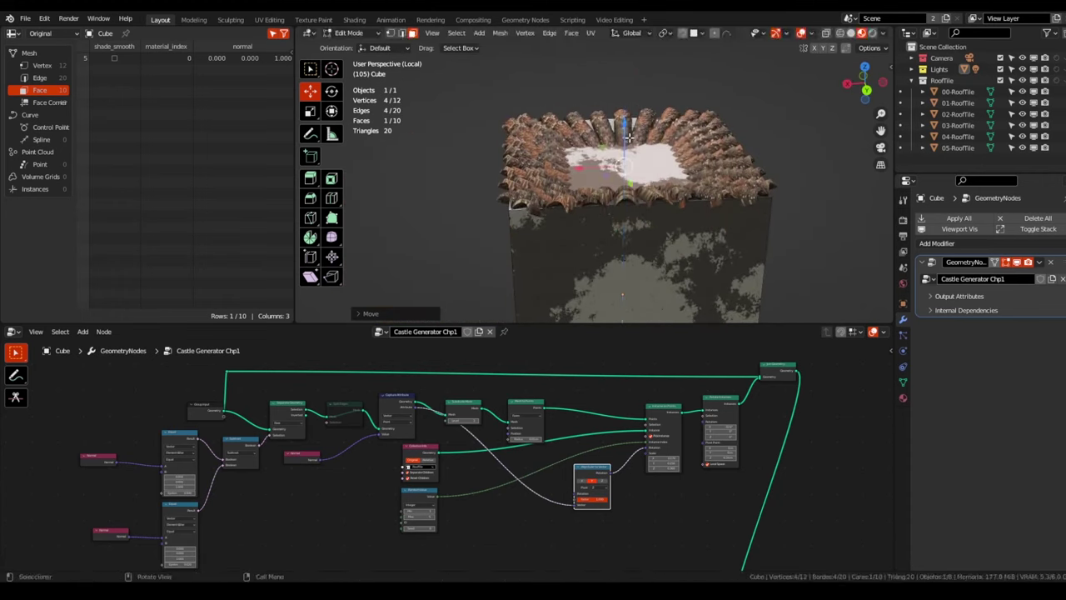
pyautogui.keyDown('shift'); pyautogui.moveTo(607, 152); pyautogui.dragTo(632, 117, button='middle'); pyautogui.keyUp('shift')
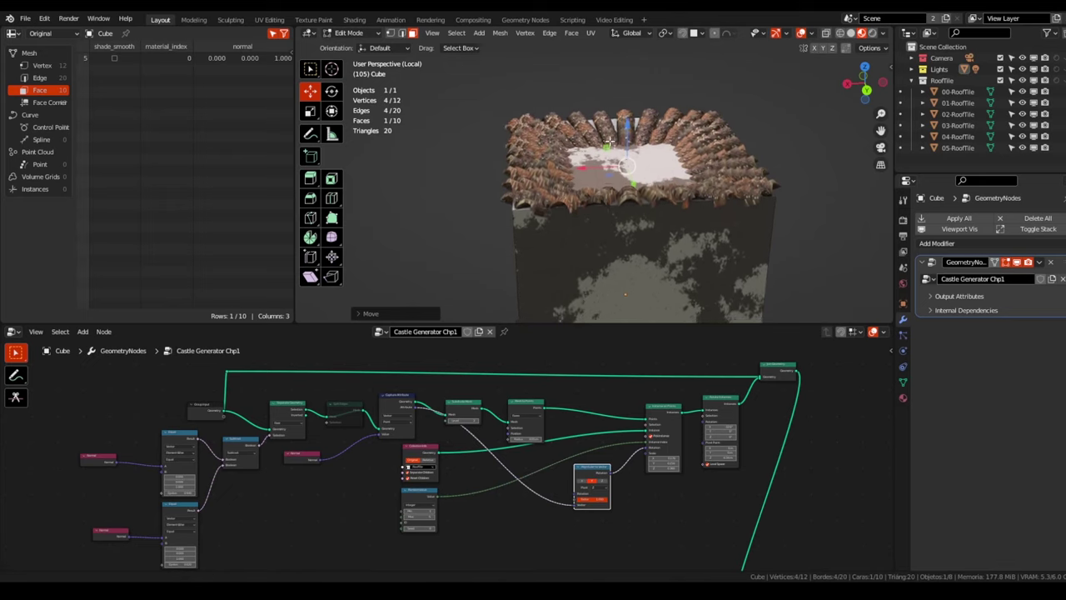
pyautogui.moveTo(633, 117)
pyautogui.mouseDown()
pyautogui.moveTo(646, 53)
pyautogui.moveTo(643, 92)
pyautogui.mouseUp()
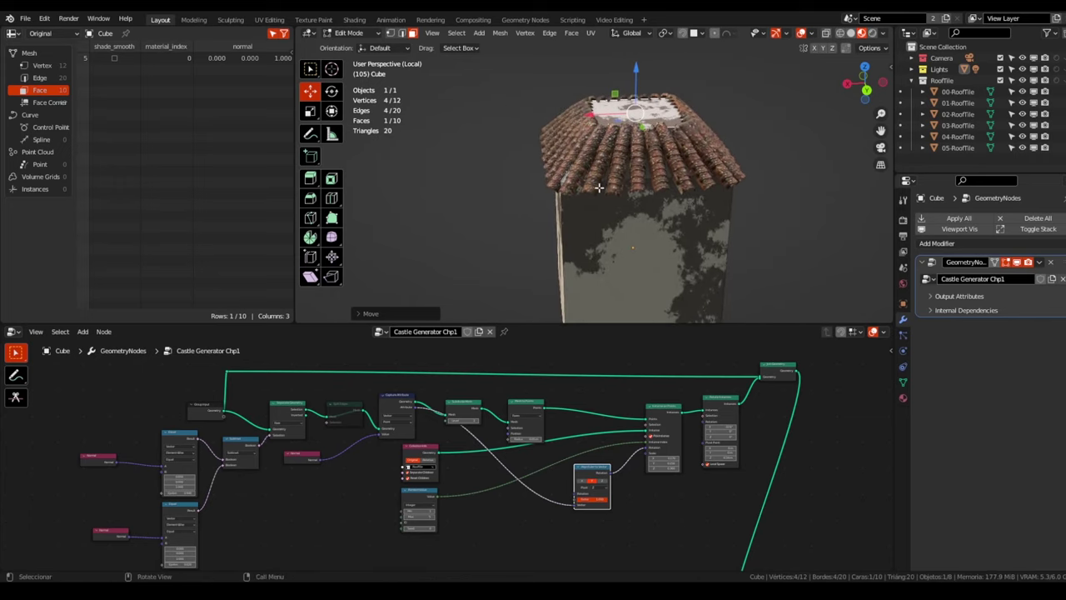
pyautogui.moveTo(643, 92); pyautogui.dragTo(337, 155, button='middle')
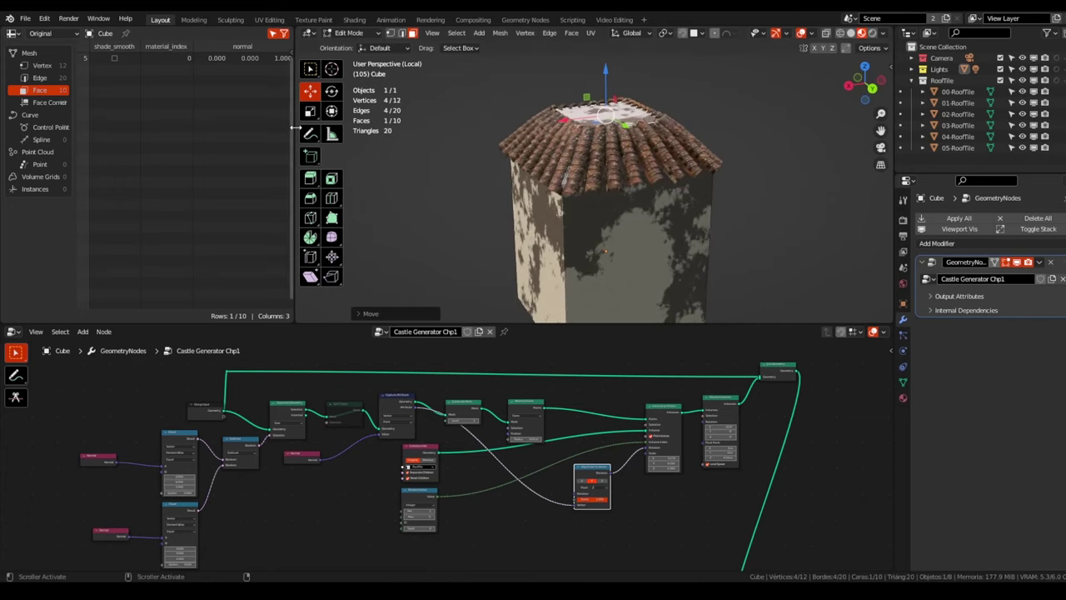
# Widen the spreadsheet, cancel a flatter-roof move to keep the pointed roof, and enlarge the node editor
pyautogui.moveTo(296, 127); pyautogui.dragTo(401, 123)
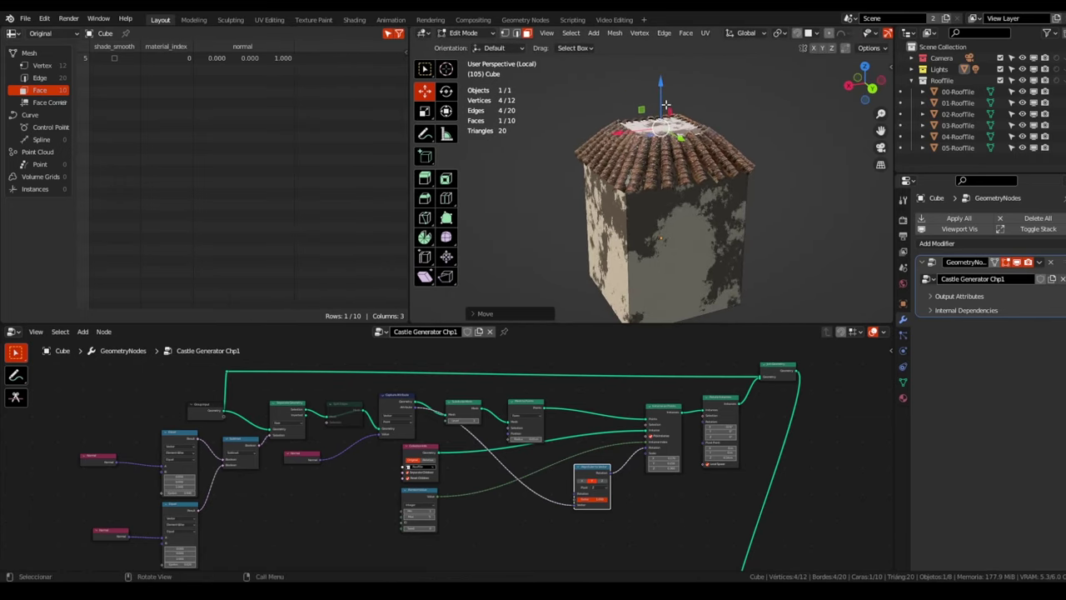
pyautogui.moveTo(666, 104)
pyautogui.mouseDown()
pyautogui.moveTo(594, 122)
pyautogui.moveTo(655, 135)
pyautogui.mouseUp()
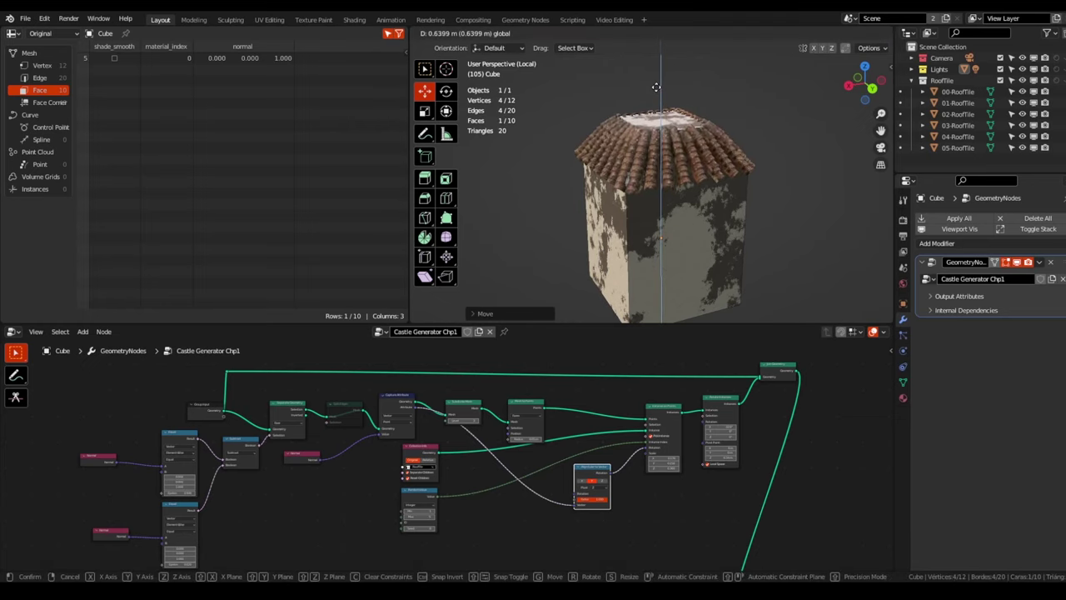
pyautogui.press('Escape')
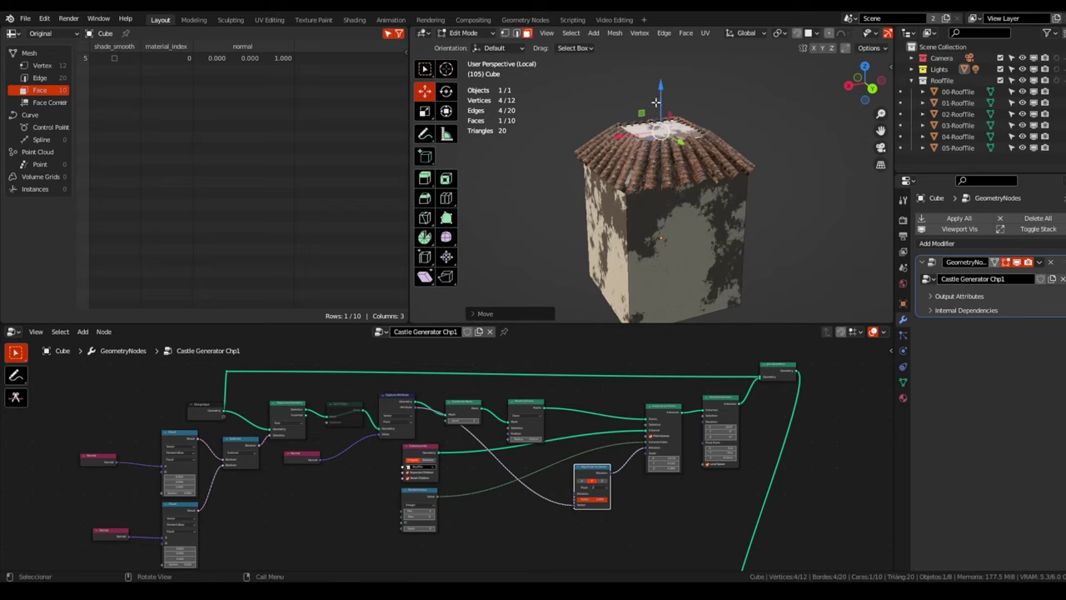
pyautogui.moveTo(681, 158); pyautogui.dragTo(774, 140, button='middle')
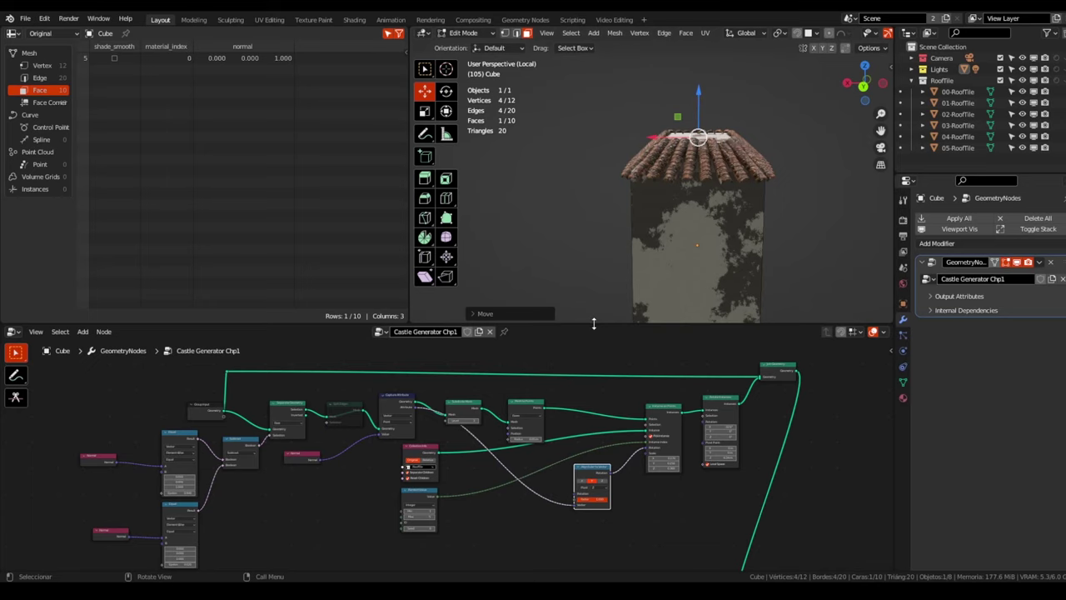
pyautogui.moveTo(594, 324); pyautogui.dragTo(594, 206)
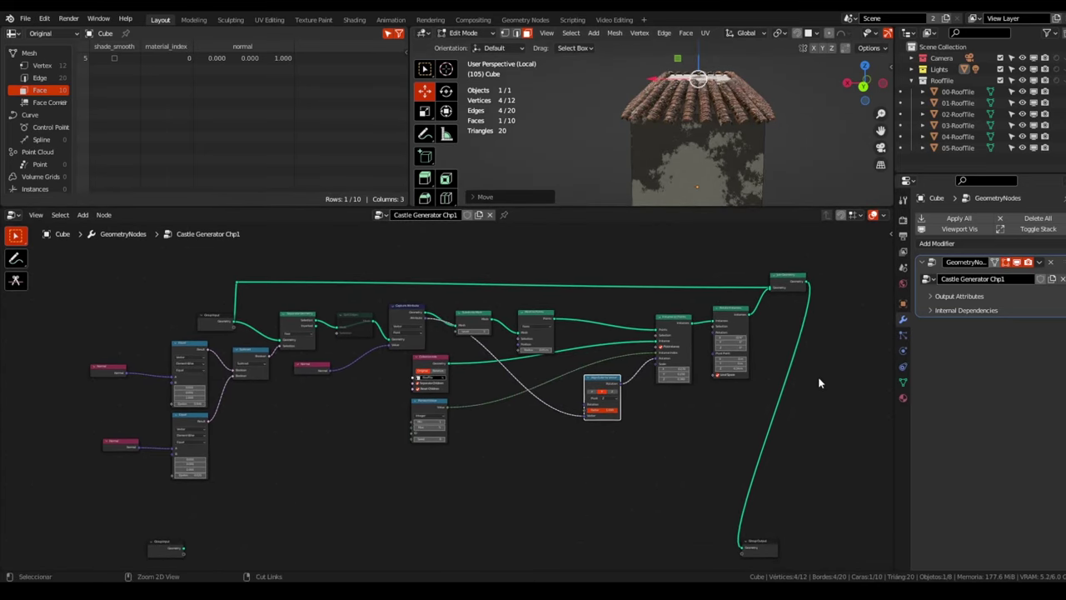
pyautogui.keyDown('ctrl'); pyautogui.moveTo(752, 407); pyautogui.dragTo(746, 410, button='right'); pyautogui.keyUp('ctrl')
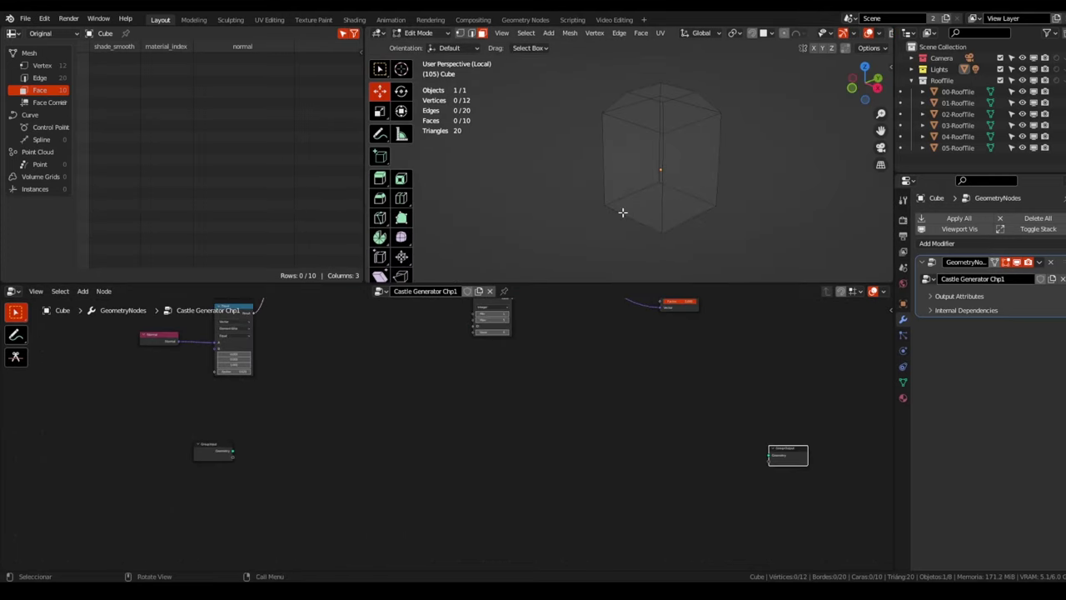
pyautogui.click(629, 194)
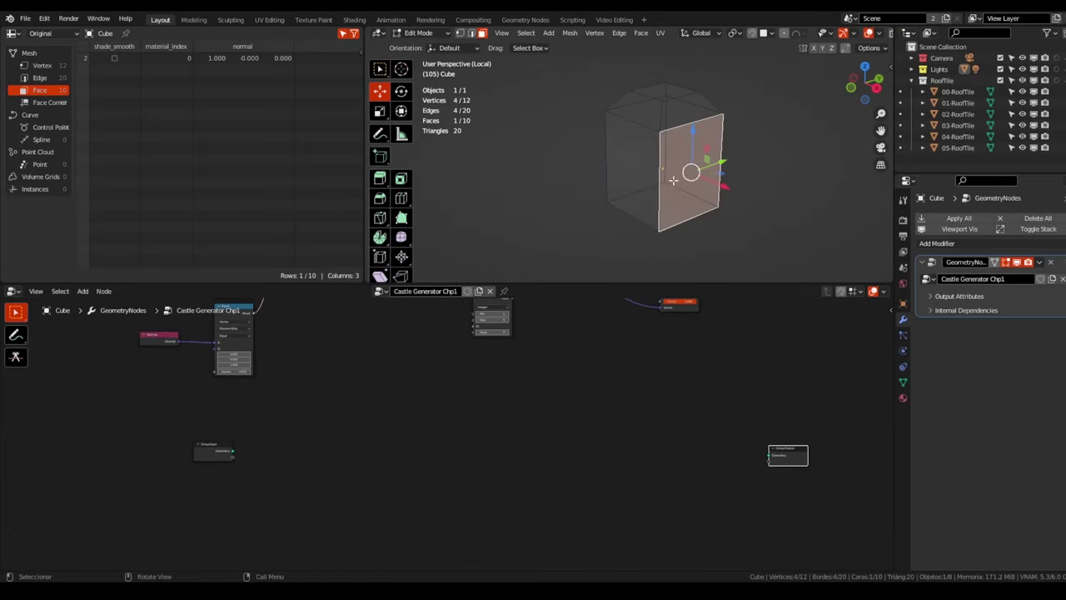
pyautogui.moveTo(682, 177); pyautogui.dragTo(612, 190, button='middle')
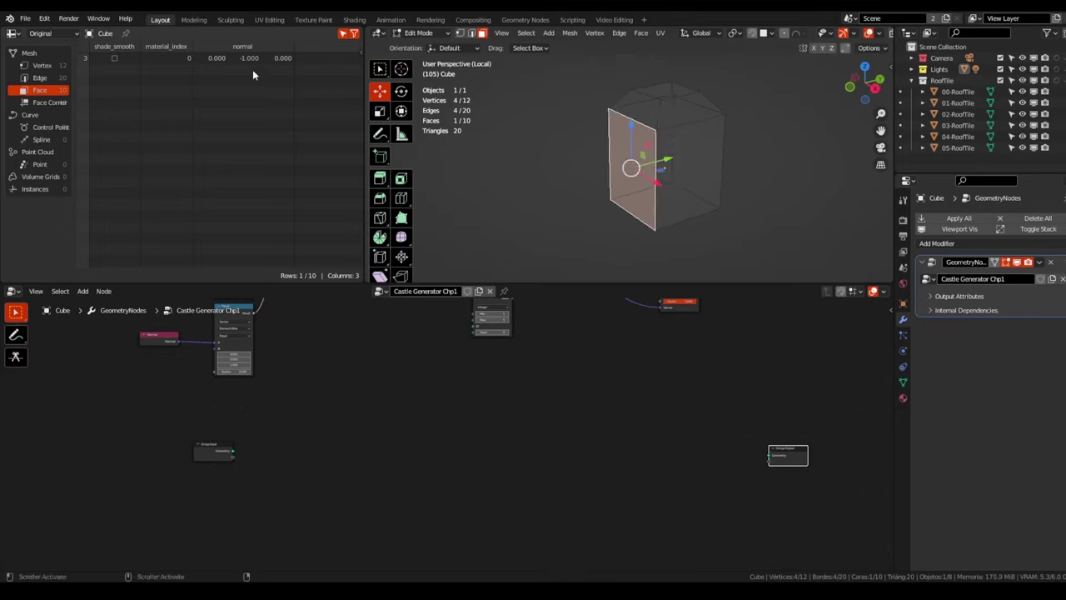
pyautogui.click(672, 111)
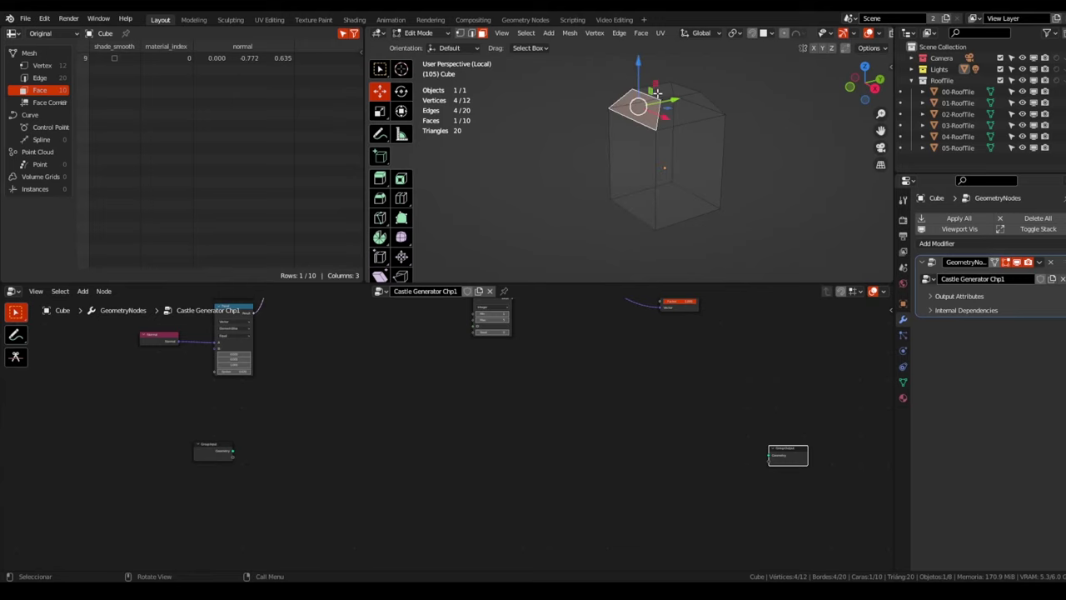
pyautogui.click(673, 113)
pyautogui.click(675, 115)
pyautogui.moveTo(497, 285); pyautogui.dragTo(476, 409, button='middle')
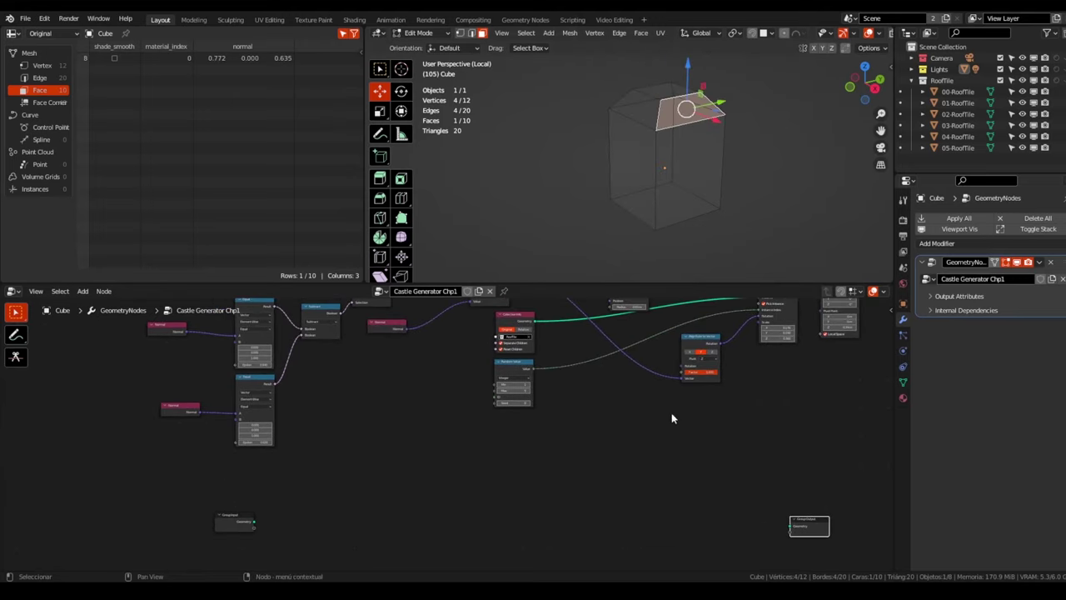
pyautogui.moveTo(659, 125); pyautogui.dragTo(649, 122, button='middle')
pyautogui.click(669, 90)
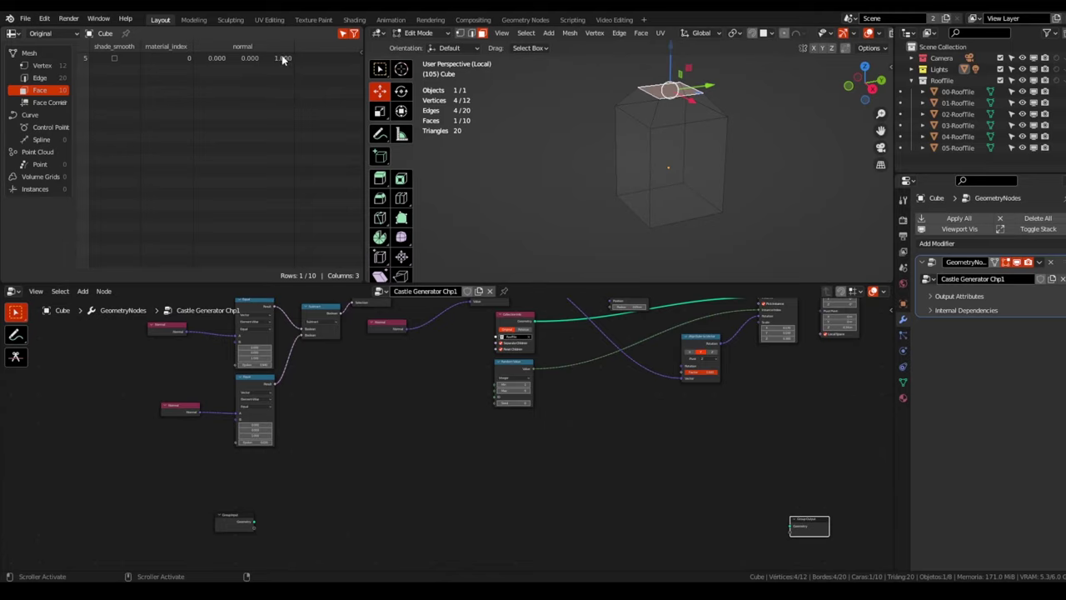
pyautogui.moveTo(745, 252); pyautogui.dragTo(707, 261, button='middle')
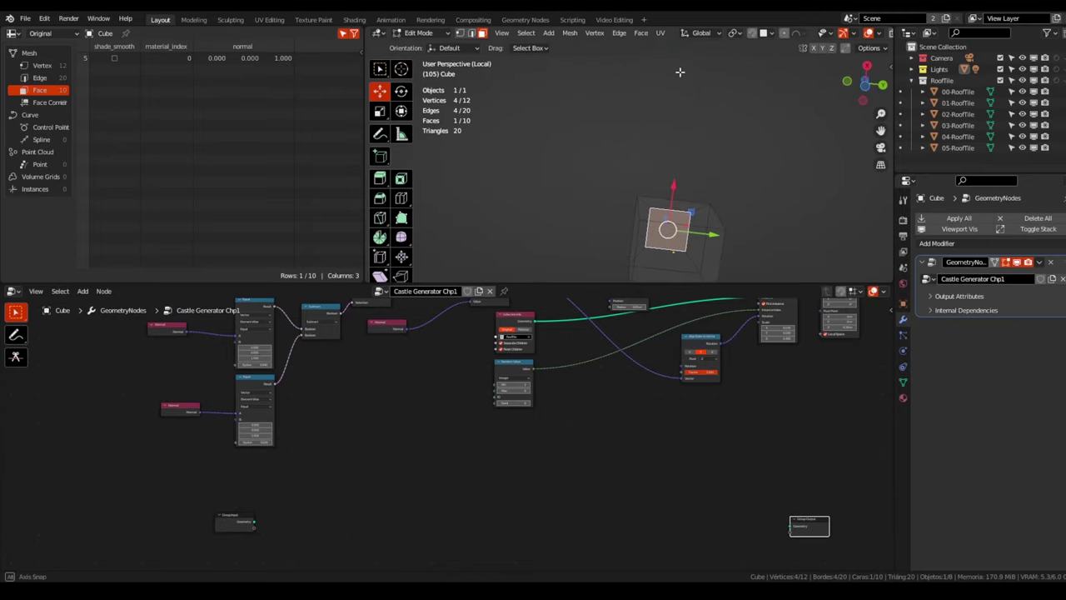
pyautogui.click(671, 135)
pyautogui.moveTo(700, 218)
pyautogui.mouseDown(button='middle')
pyautogui.moveTo(670, 135)
pyautogui.moveTo(514, 177)
pyautogui.mouseUp(button='middle')
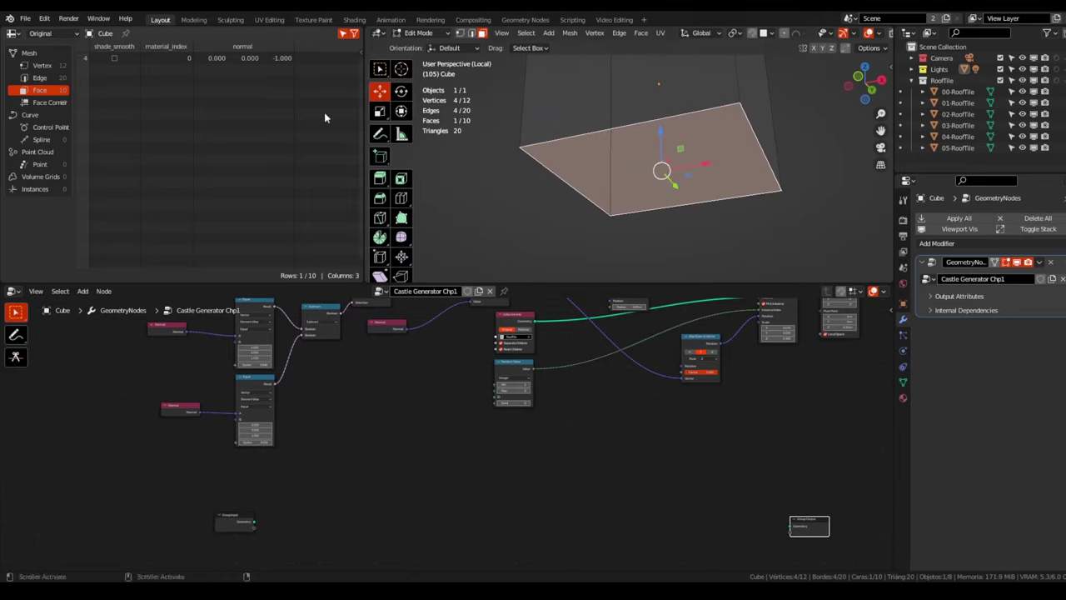
pyautogui.moveTo(658, 166)
pyautogui.mouseDown(button='middle')
pyautogui.moveTo(704, 179)
pyautogui.moveTo(526, 166)
pyautogui.mouseUp(button='middle')
pyautogui.click(704, 184)
pyautogui.click(609, 169)
pyautogui.click(633, 178)
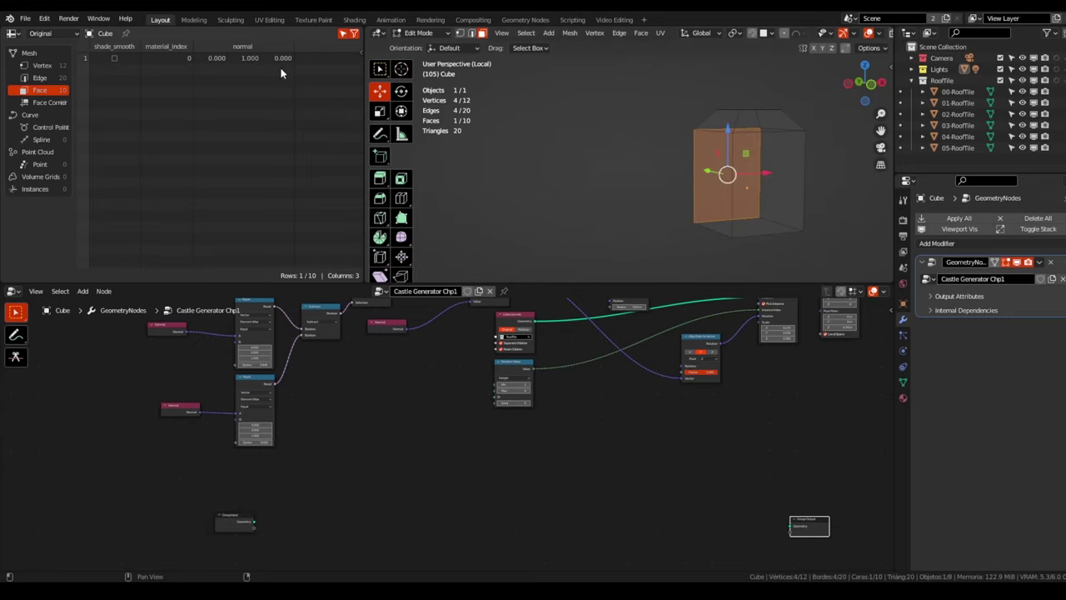
pyautogui.moveTo(729, 167)
pyautogui.mouseDown(button='middle')
pyautogui.moveTo(742, 162)
pyautogui.moveTo(716, 172)
pyautogui.moveTo(725, 158)
pyautogui.moveTo(628, 156)
pyautogui.mouseUp(button='middle')
pyautogui.scroll(-2, 439, 473)
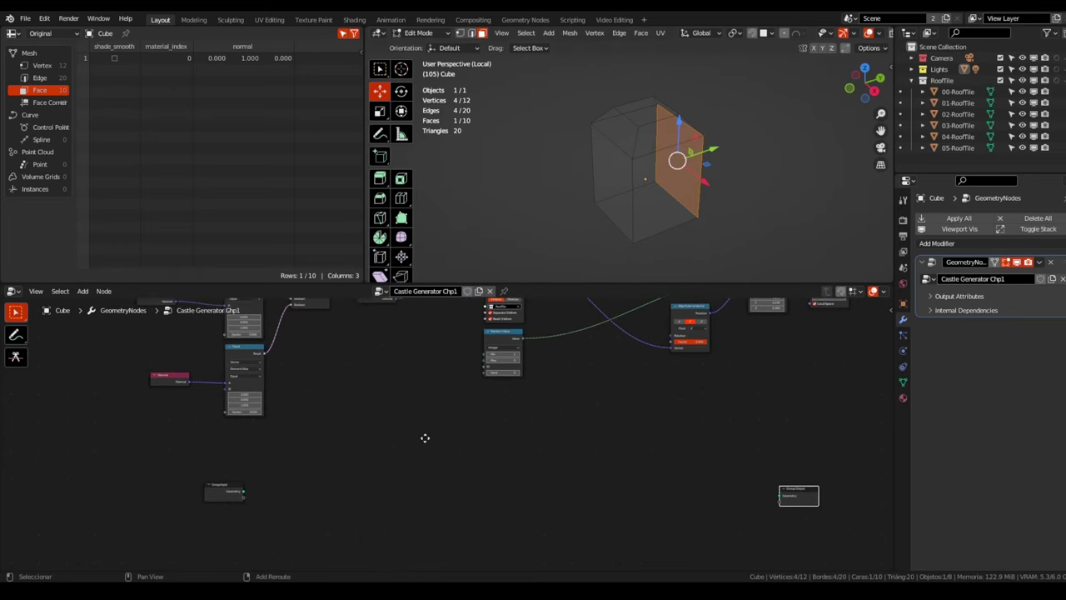
# Link Group Input Geometry directly to Group Output Geometry and frame the whole node tree
pyautogui.moveTo(299, 523); pyautogui.dragTo(659, 519)
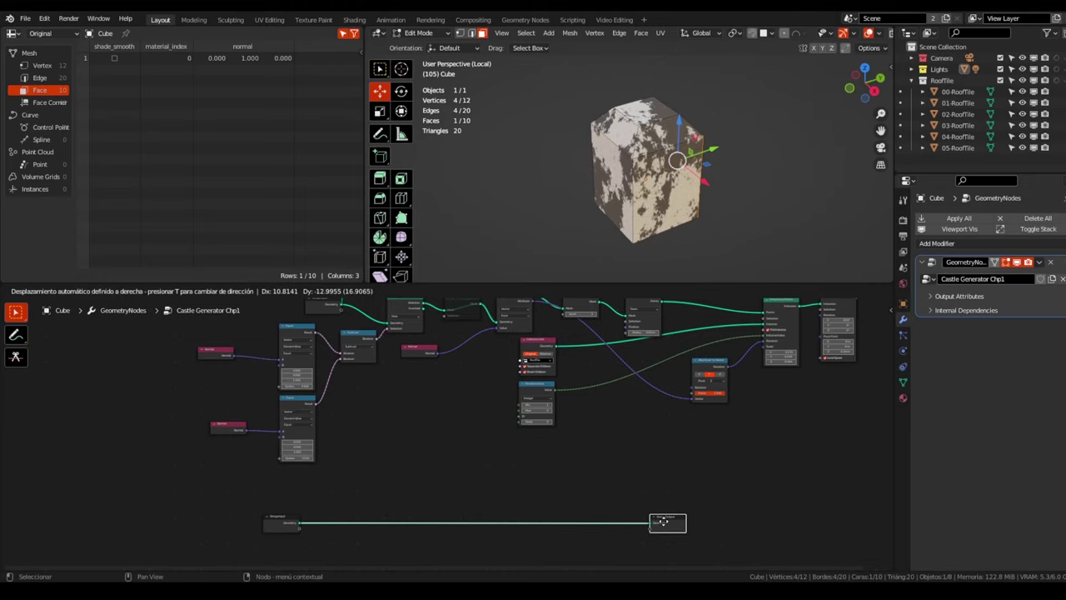
pyautogui.moveTo(465, 469); pyautogui.dragTo(464, 476, button='middle')
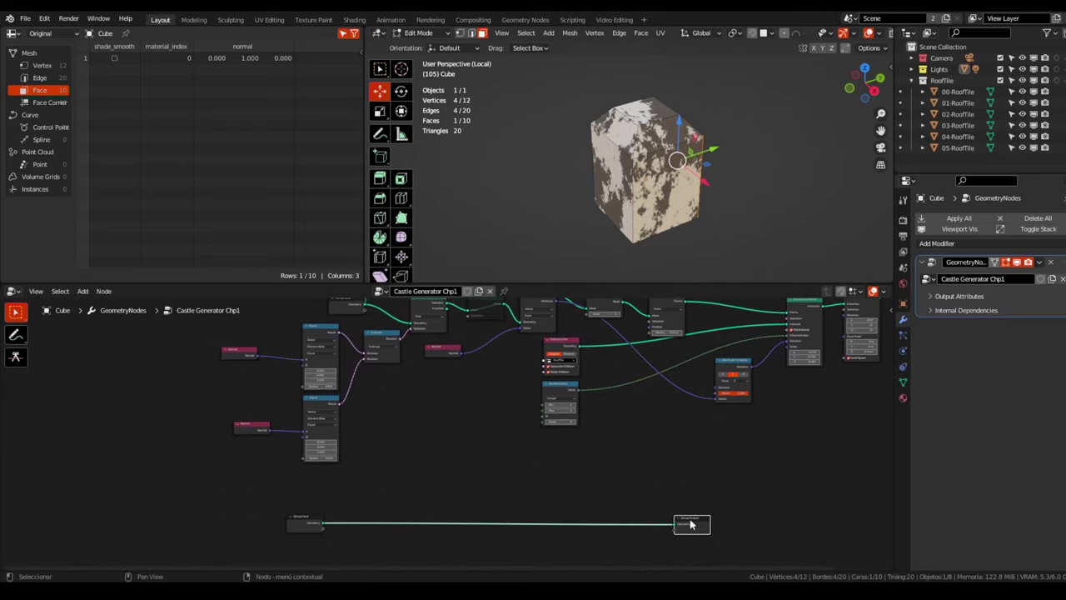
pyautogui.press('Home')
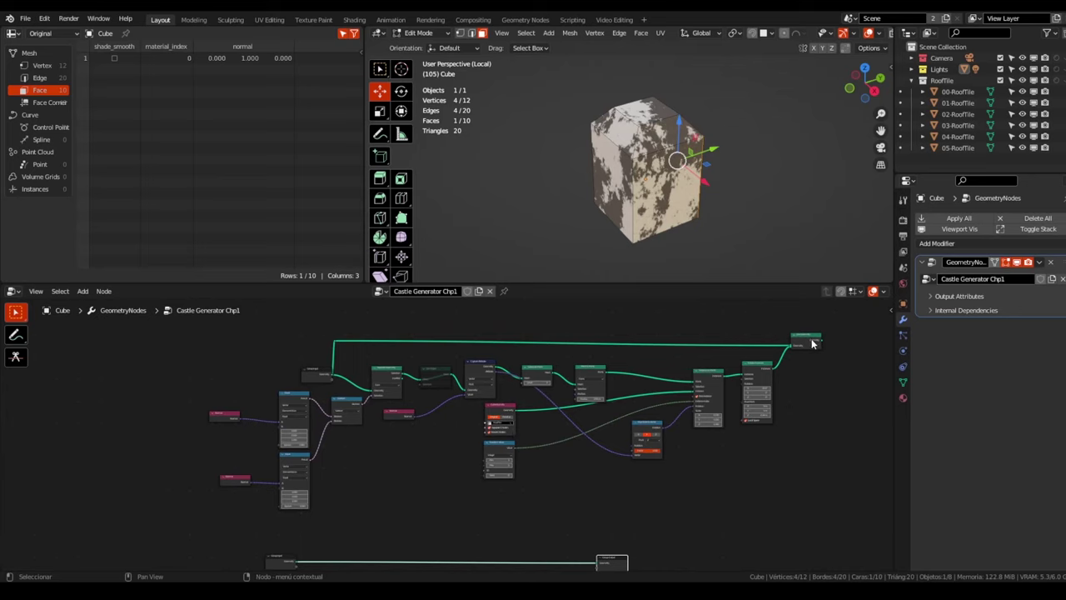
pyautogui.scroll(-2, 775, 380)
pyautogui.hscroll(-4, 611, 497)
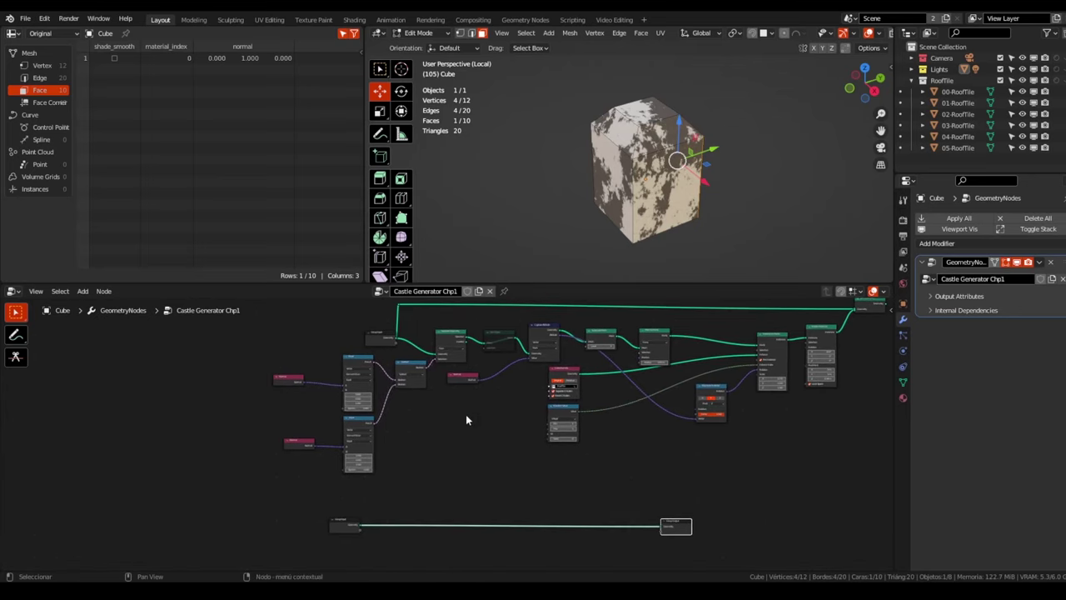
pyautogui.keyDown('shift'); pyautogui.moveTo(472, 472); pyautogui.dragTo(490, 469, button='middle'); pyautogui.keyUp('shift')
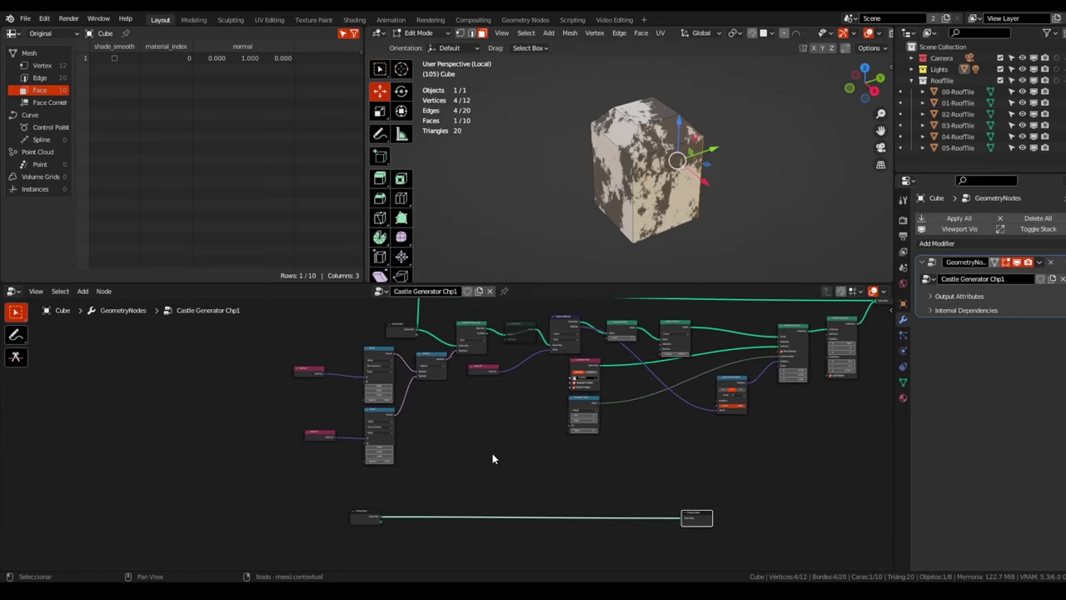
pyautogui.click(493, 461)
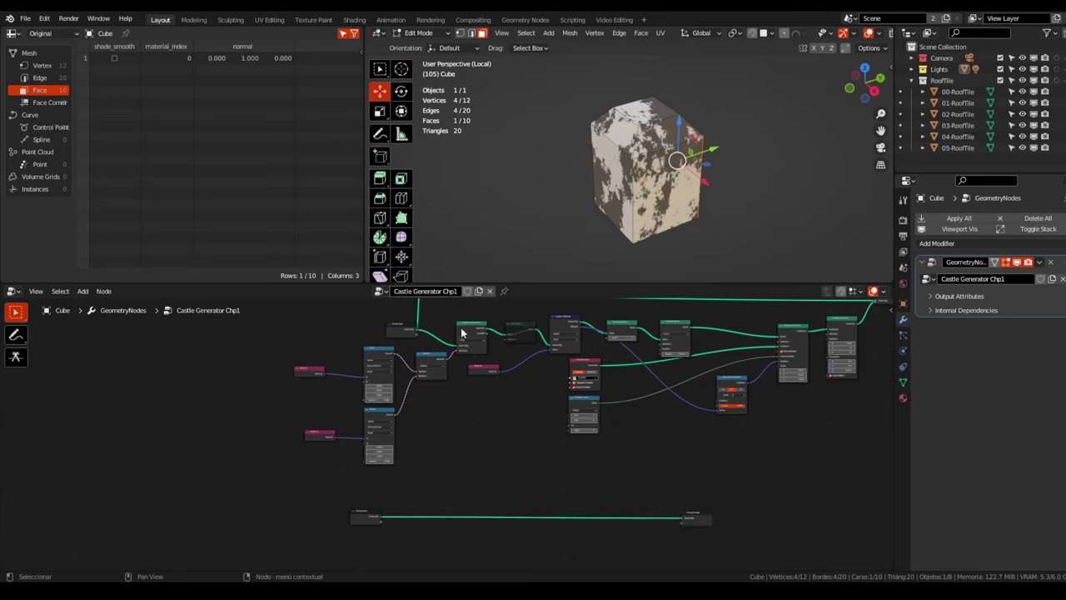
# Place a Separate Geometry node and feed the Group Input geometry into it
pyautogui.click(463, 546)
pyautogui.scroll(2, 463, 545)
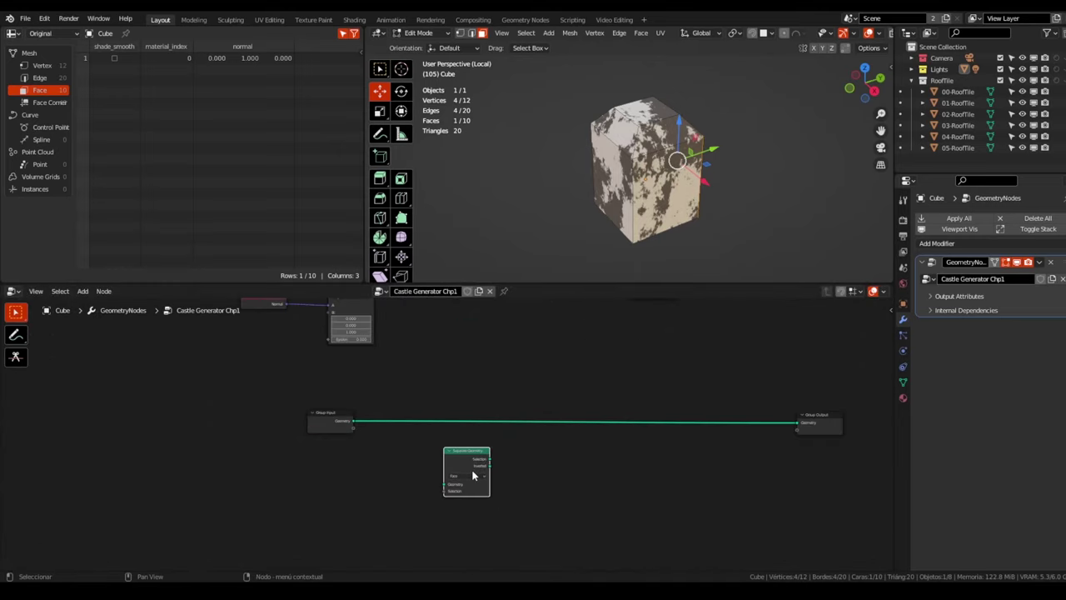
pyautogui.scroll(1, 472, 475)
pyautogui.scroll(2, 483, 458)
pyautogui.scroll(1, 500, 433)
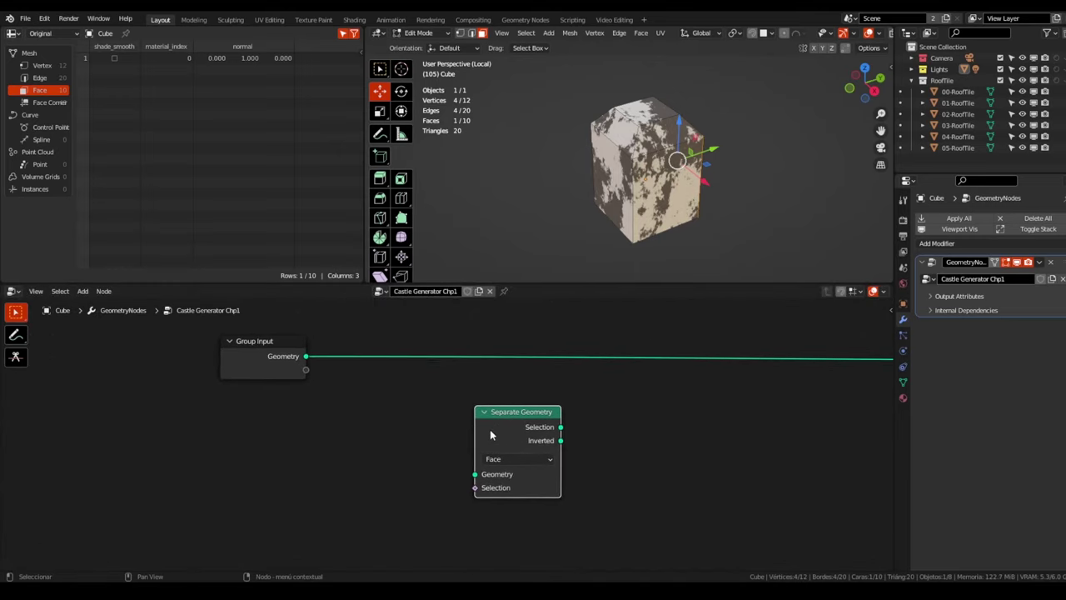
pyautogui.moveTo(306, 356); pyautogui.dragTo(477, 476)
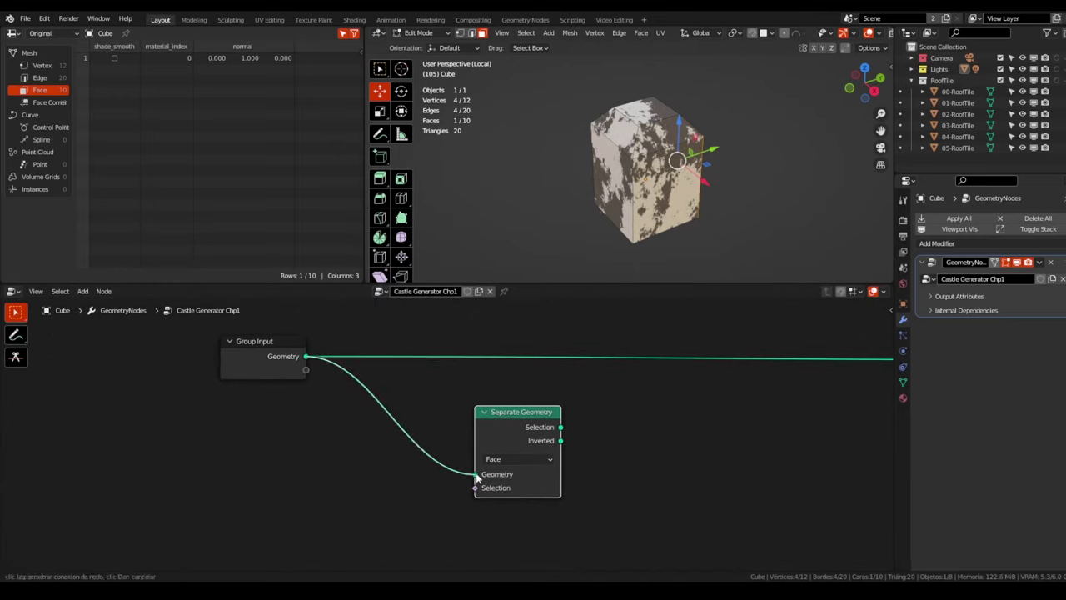
pyautogui.scroll(-1, 533, 483)
pyautogui.scroll(-1, 566, 467)
pyautogui.moveTo(550, 453); pyautogui.dragTo(488, 469, button='middle')
# Add a Join Geometry node fed by Separate Geometry's Selection and wired to Group Output
pyautogui.hotkey('shift', 'a')
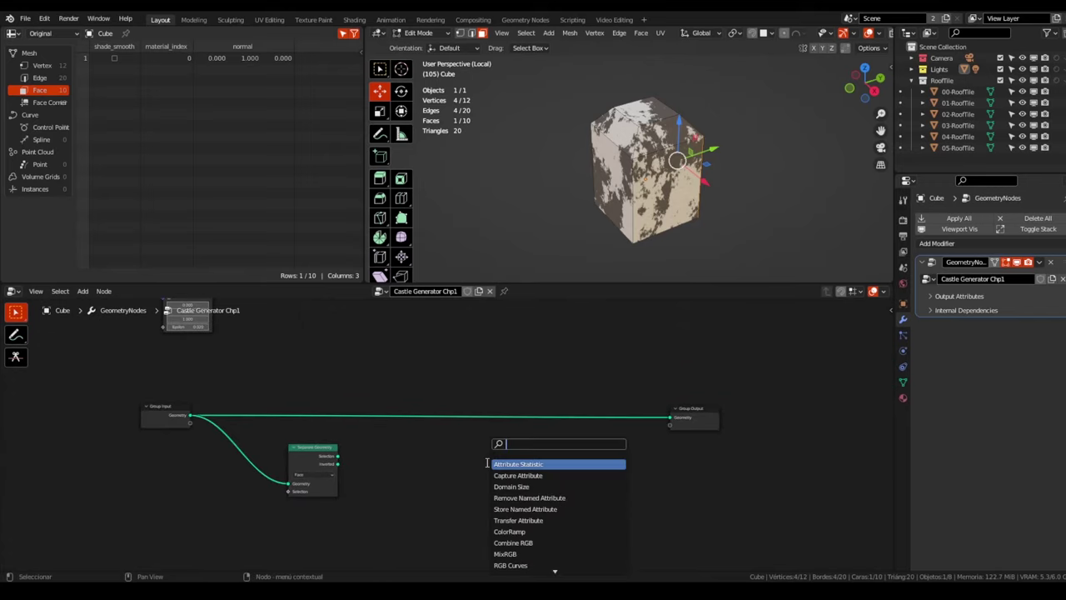
pyautogui.write('jo')
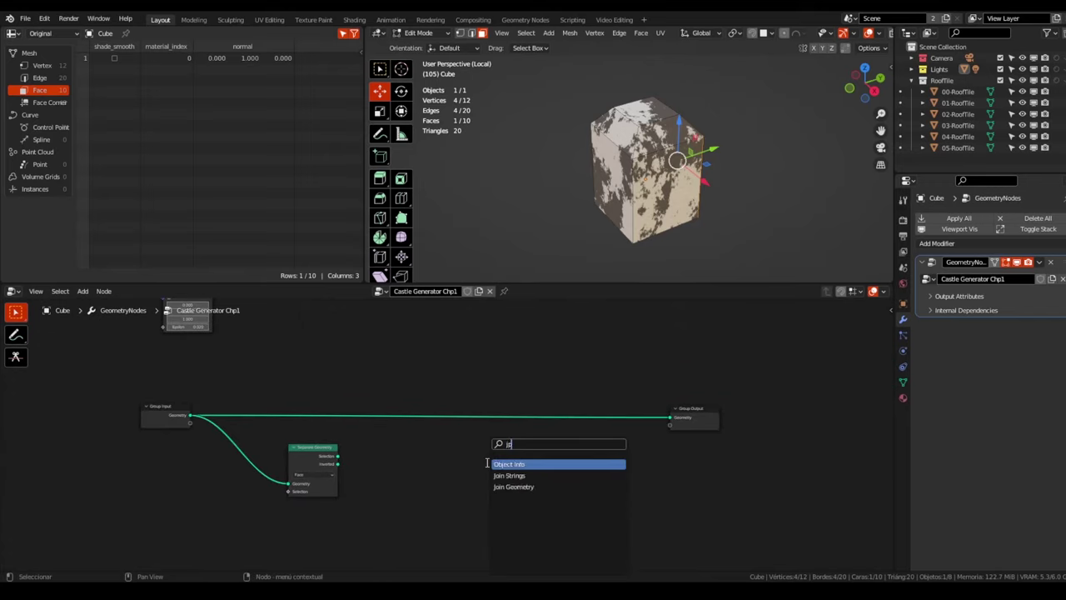
pyautogui.press('Down')
pyautogui.press('Down')
pyautogui.press('Return')
pyautogui.click(509, 456)
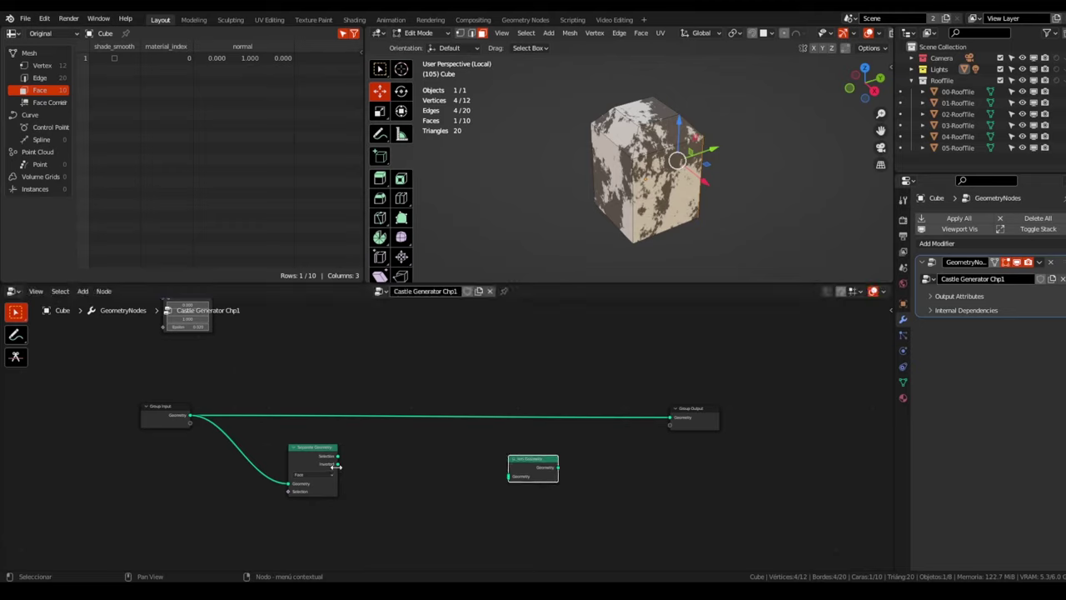
pyautogui.moveTo(340, 461)
pyautogui.mouseDown()
pyautogui.moveTo(509, 475)
pyautogui.moveTo(590, 464)
pyautogui.mouseUp()
pyautogui.moveTo(671, 421); pyautogui.dragTo(671, 419)
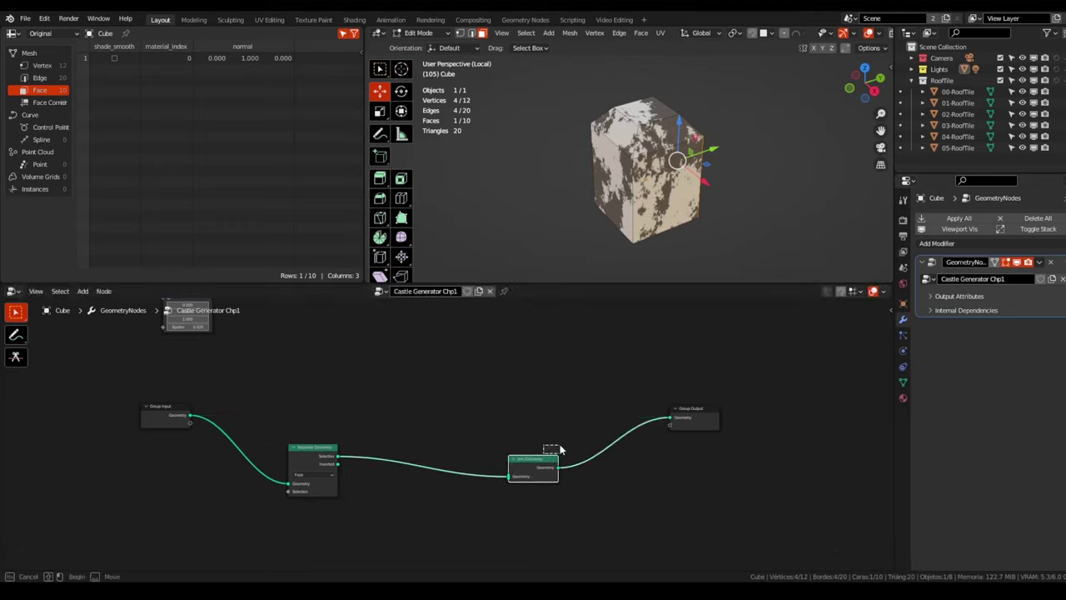
pyautogui.click(581, 442)
pyautogui.moveTo(546, 463); pyautogui.dragTo(583, 414)
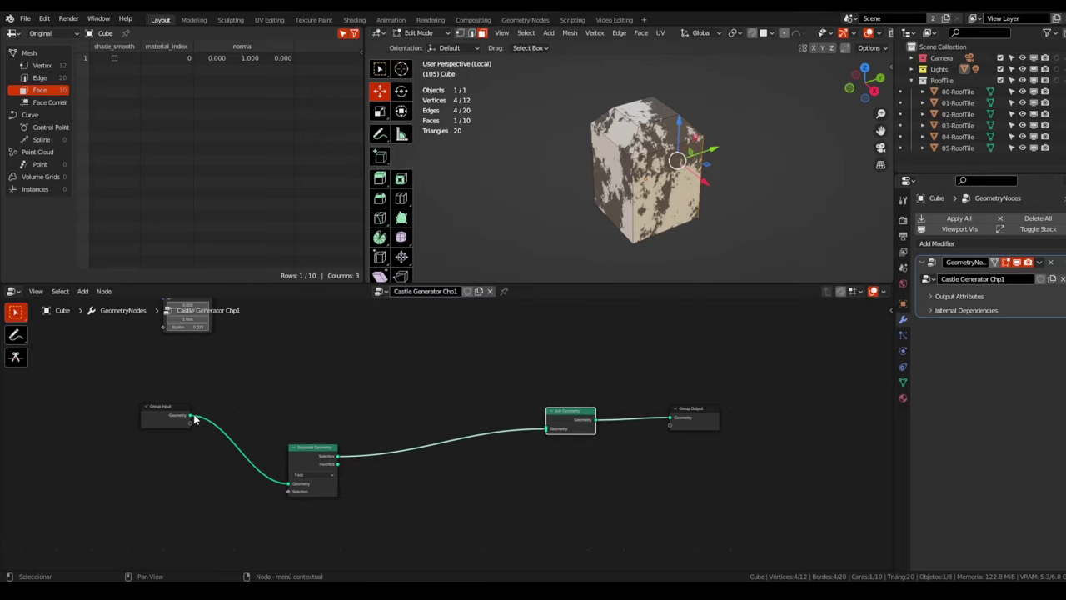
# Plug the original Group Input geometry into Join Geometry as well
pyautogui.moveTo(190, 416); pyautogui.dragTo(546, 427)
pyautogui.moveTo(302, 455); pyautogui.dragTo(332, 480)
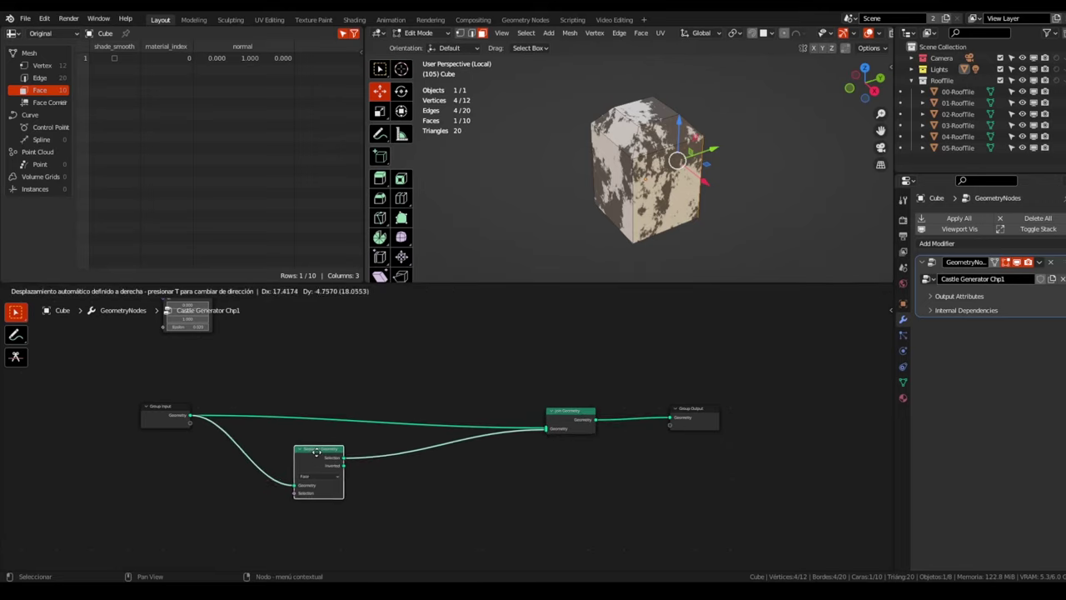
pyautogui.scroll(-2, 320, 511)
pyautogui.scroll(3, 321, 512)
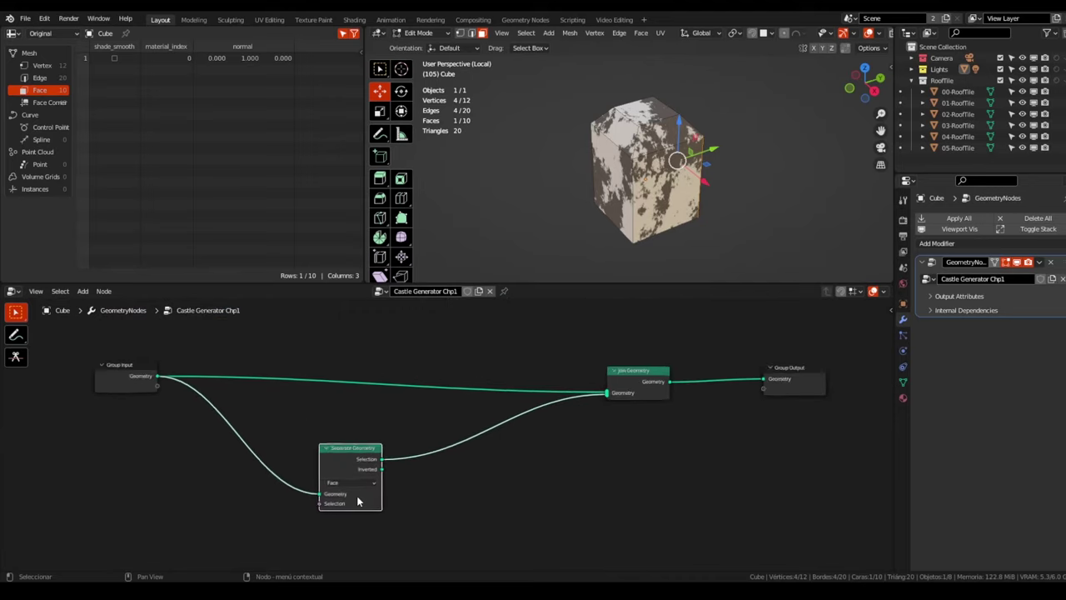
pyautogui.scroll(-3, 342, 506)
pyautogui.moveTo(305, 474)
pyautogui.mouseDown(button='middle')
pyautogui.moveTo(412, 442)
pyautogui.moveTo(416, 471)
pyautogui.moveTo(444, 481)
pyautogui.mouseUp(button='middle')
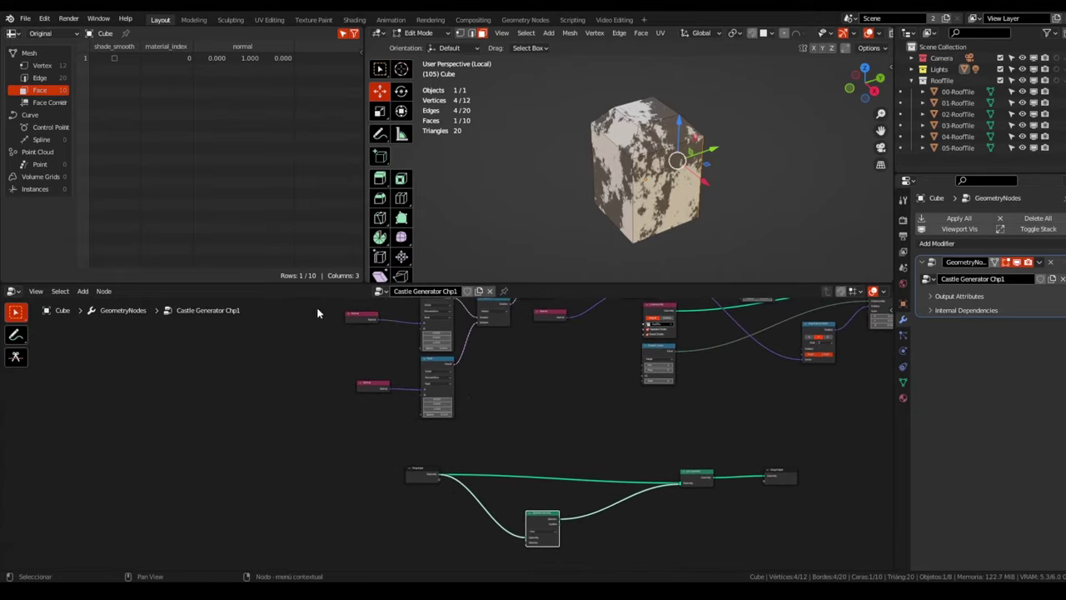
# Replace the two red Normal nodes with a new Normal node left of Separate Geometry
pyautogui.moveTo(317, 313); pyautogui.dragTo(385, 407)
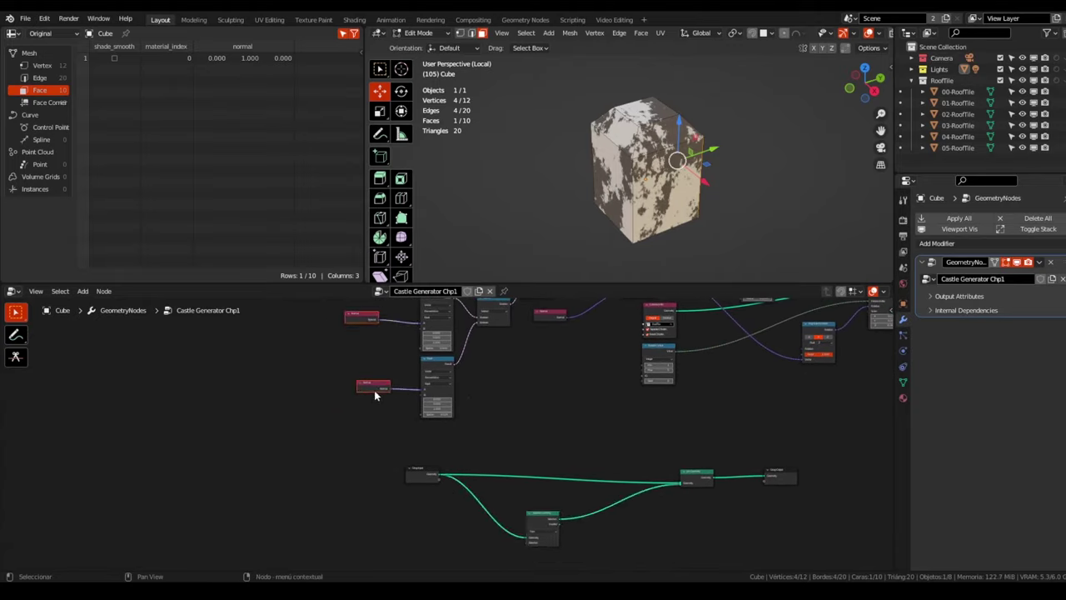
pyautogui.press('x')
pyautogui.press('Home')
pyautogui.hotkey('shift', 'a')
pyautogui.write('n')
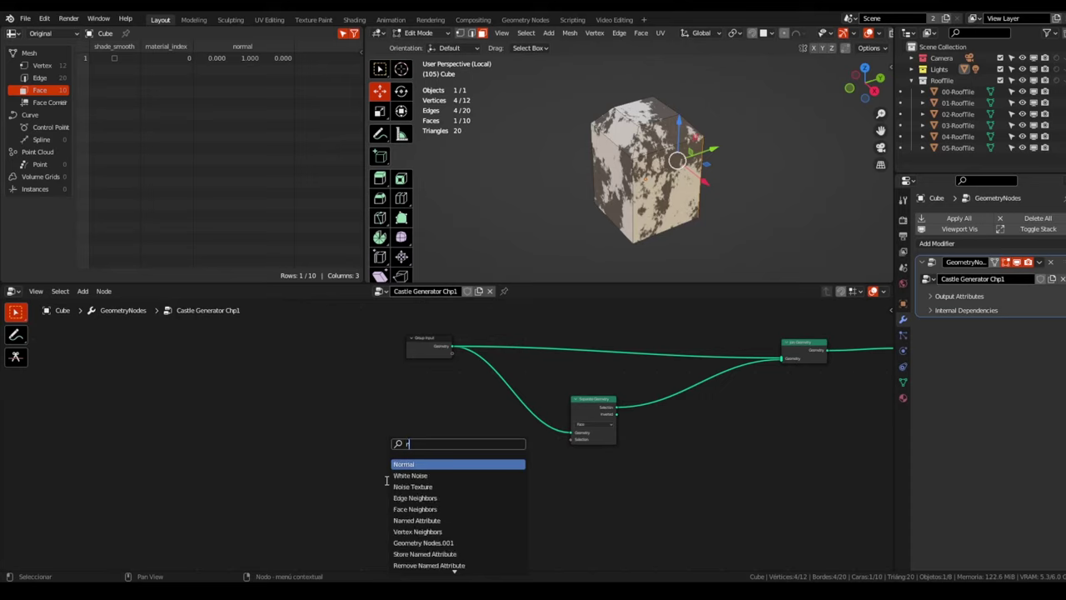
pyautogui.write('orm')
pyautogui.press('Return')
pyautogui.click(348, 494)
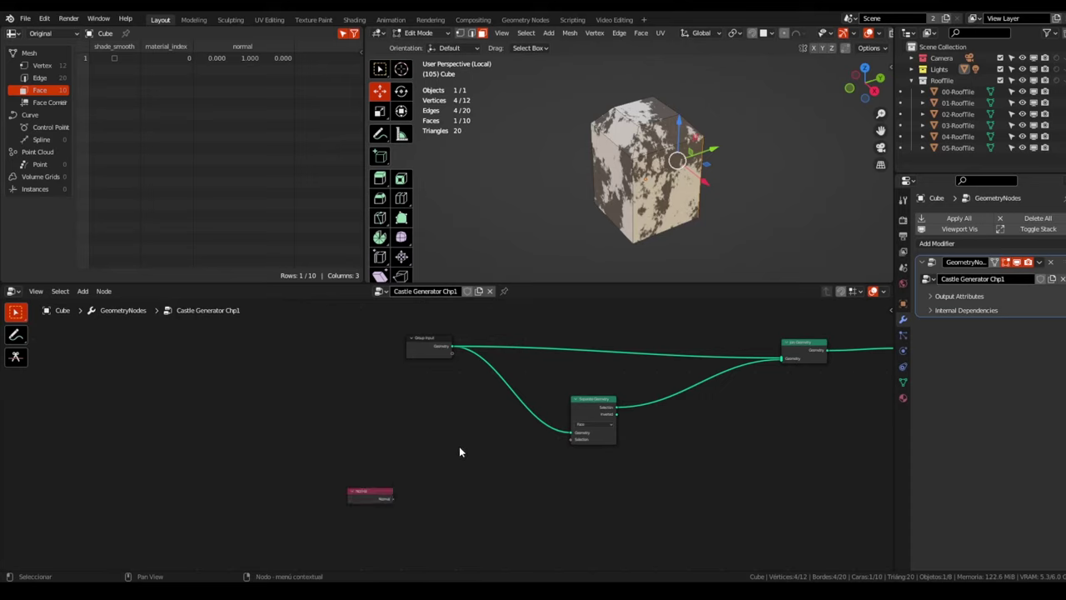
pyautogui.moveTo(459, 453); pyautogui.dragTo(450, 550, button='middle')
pyautogui.scroll(4, 471, 421)
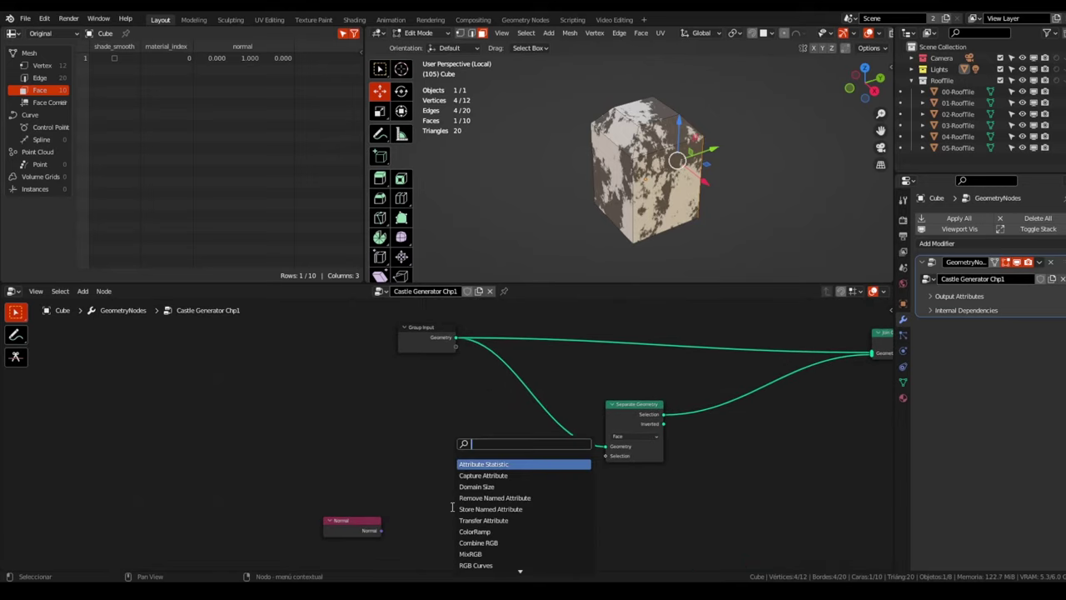
# Add a Compare node set to Vector Equal and connect Normal to its A input
pyautogui.write('greater')
pyautogui.press('Return')
pyautogui.click(412, 472)
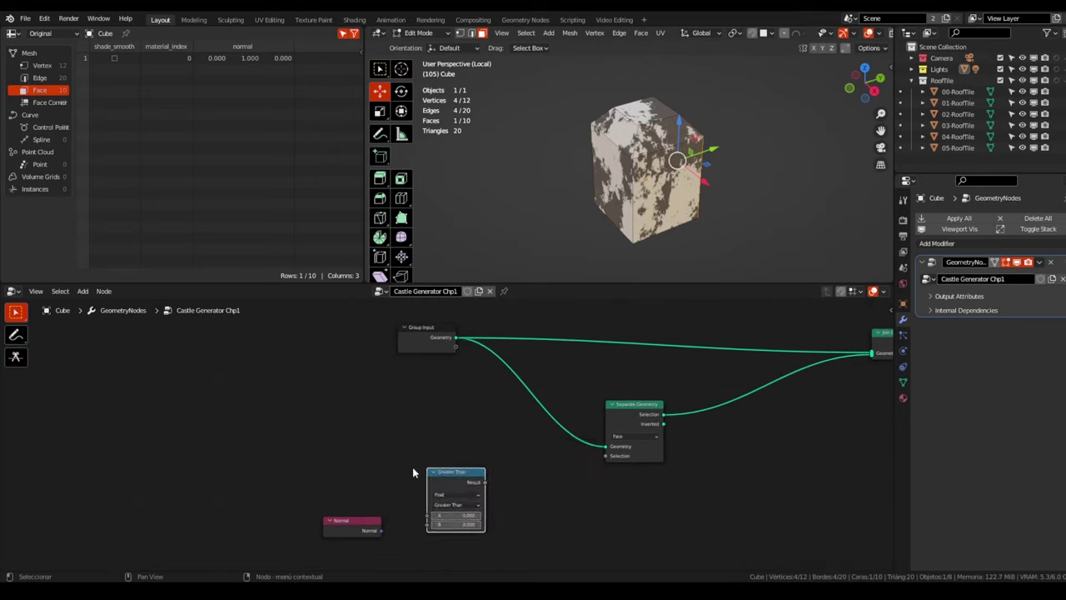
pyautogui.moveTo(413, 472); pyautogui.dragTo(444, 410, button='middle')
pyautogui.scroll(2, 446, 410)
pyautogui.click(494, 418)
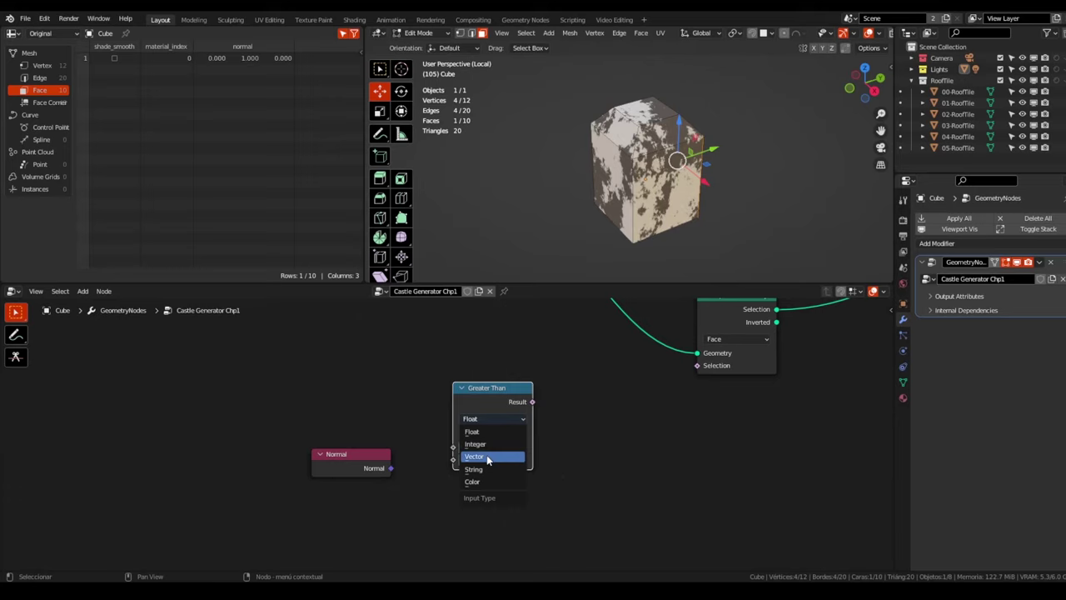
pyautogui.click(489, 457)
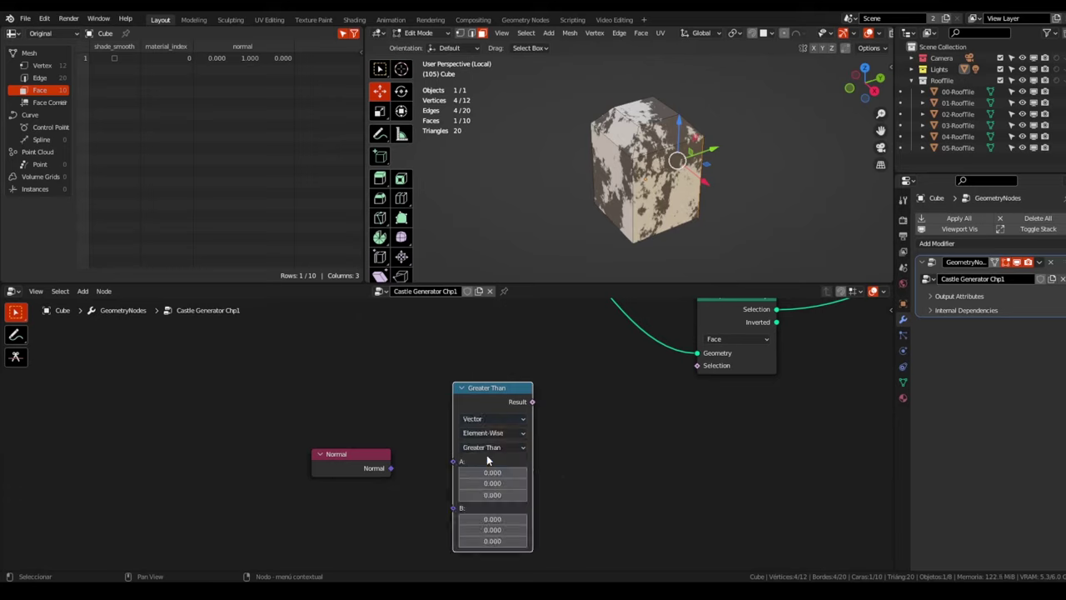
pyautogui.click(495, 437)
pyautogui.click(488, 449)
pyautogui.click(485, 511)
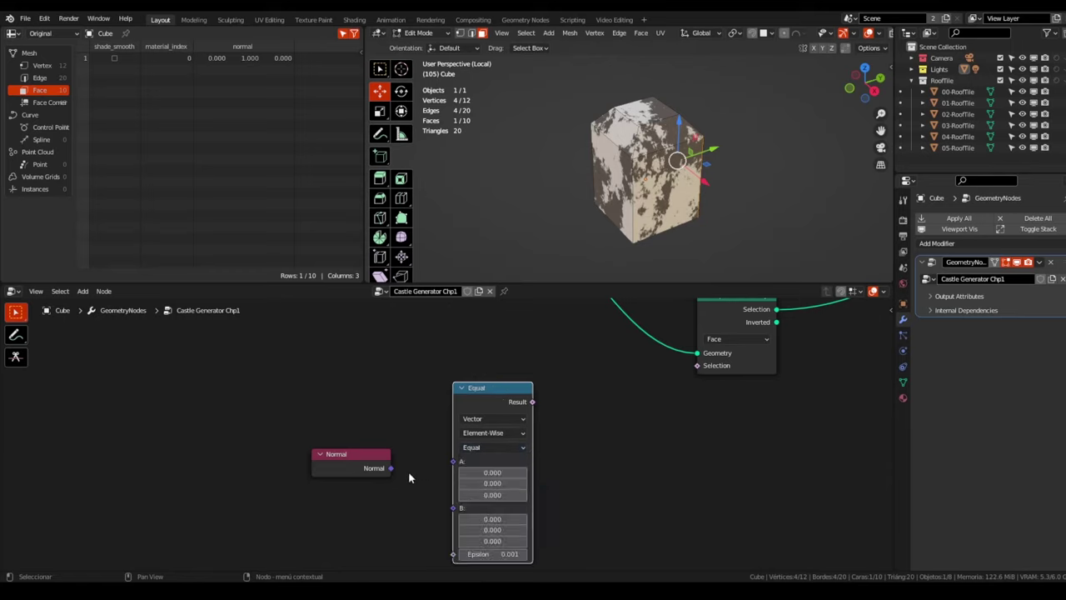
pyautogui.moveTo(390, 468); pyautogui.dragTo(453, 461)
pyautogui.scroll(-2, 453, 456)
# Duplicate the Normal and Equal nodes and drop the copies just below the originals
pyautogui.keyDown('shift'); pyautogui.click(383, 456); pyautogui.keyUp('shift')
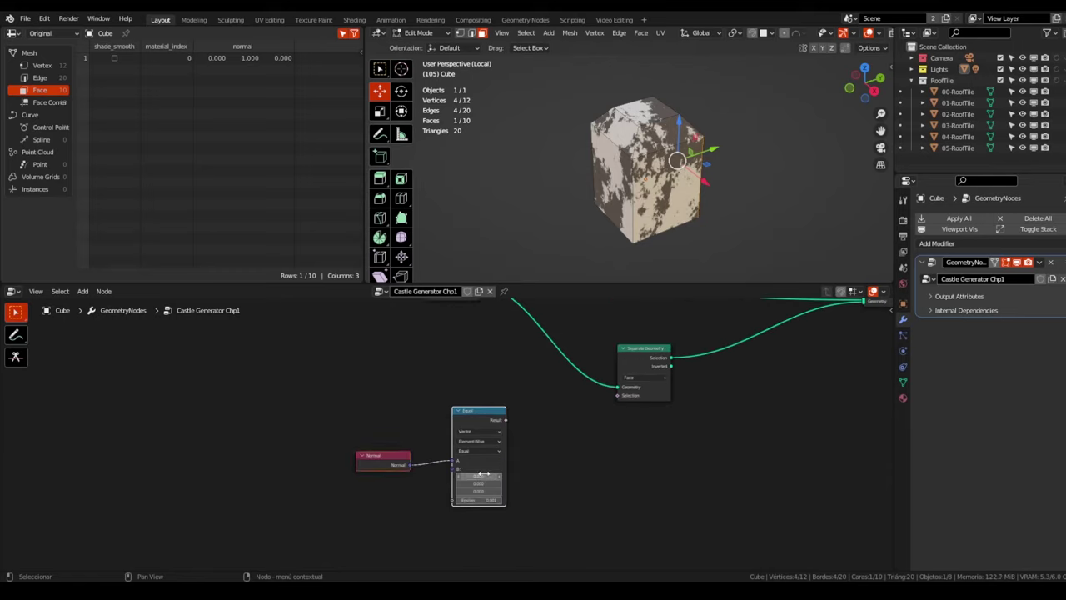
pyautogui.hotkey('shift', 'd')
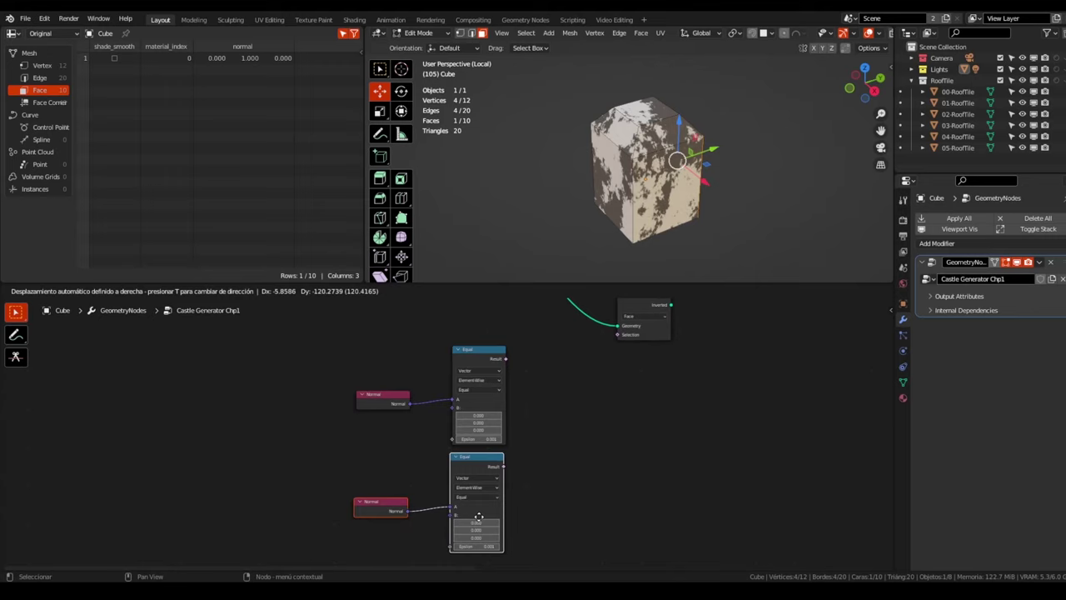
pyautogui.click(480, 518)
pyautogui.moveTo(556, 404); pyautogui.dragTo(516, 450, button='middle')
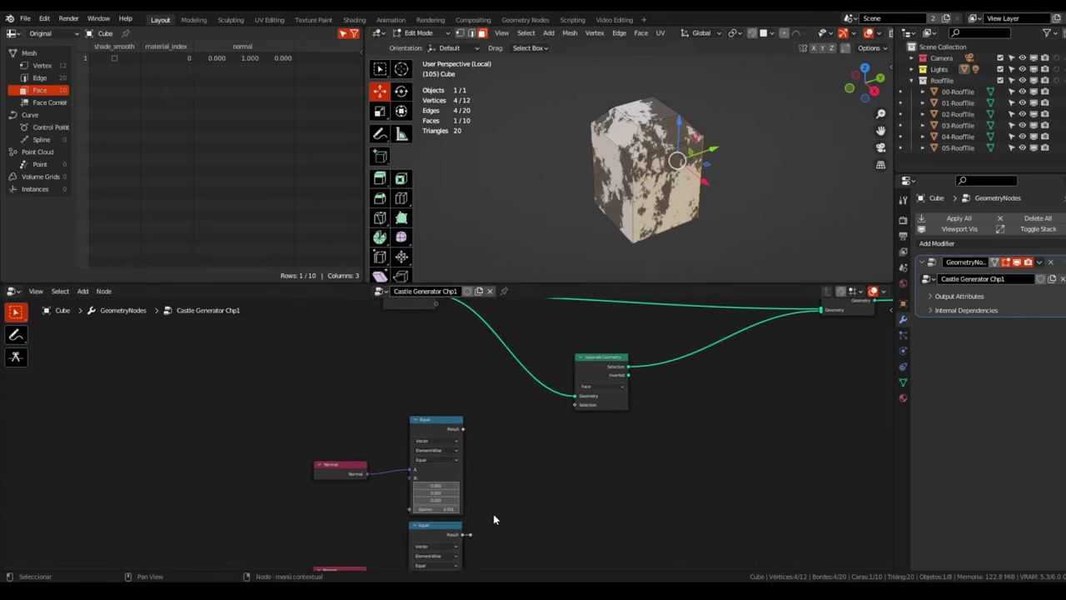
pyautogui.keyDown('shift'); pyautogui.scroll(3, 489, 506); pyautogui.keyUp('shift')
pyautogui.keyDown('shift'); pyautogui.scroll(4, 484, 484); pyautogui.keyUp('shift')
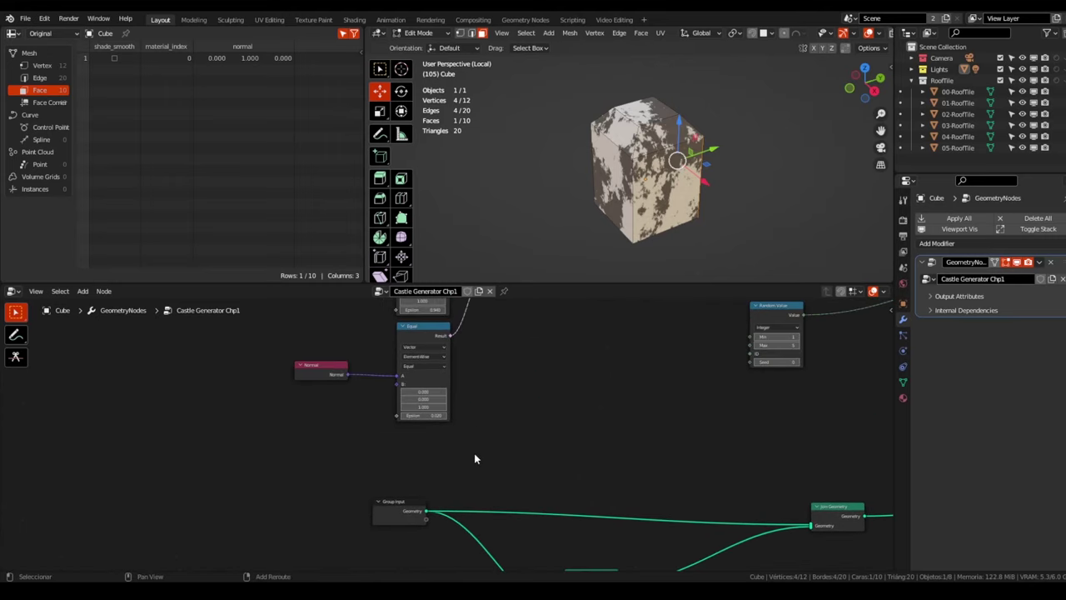
pyautogui.keyDown('shift'); pyautogui.scroll(2, 474, 458); pyautogui.keyUp('shift')
pyautogui.scroll(-2, 499, 404)
pyautogui.keyDown('shift'); pyautogui.scroll(1, 496, 420); pyautogui.keyUp('shift')
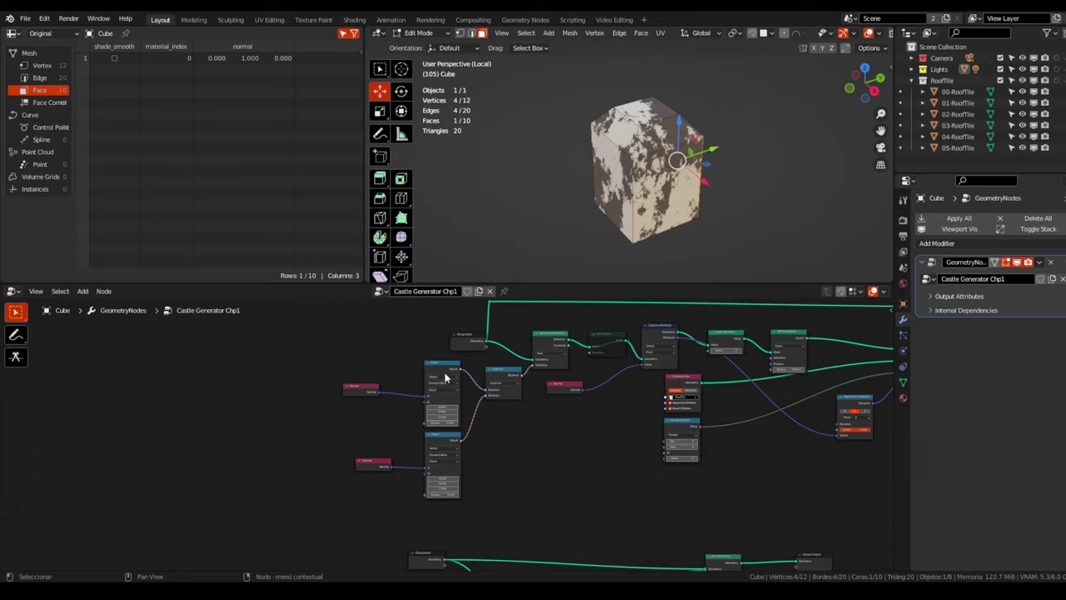
pyautogui.keyDown('shift'); pyautogui.scroll(-2, 462, 454); pyautogui.keyUp('shift')
pyautogui.keyDown('shift'); pyautogui.scroll(-2, 487, 437); pyautogui.keyUp('shift')
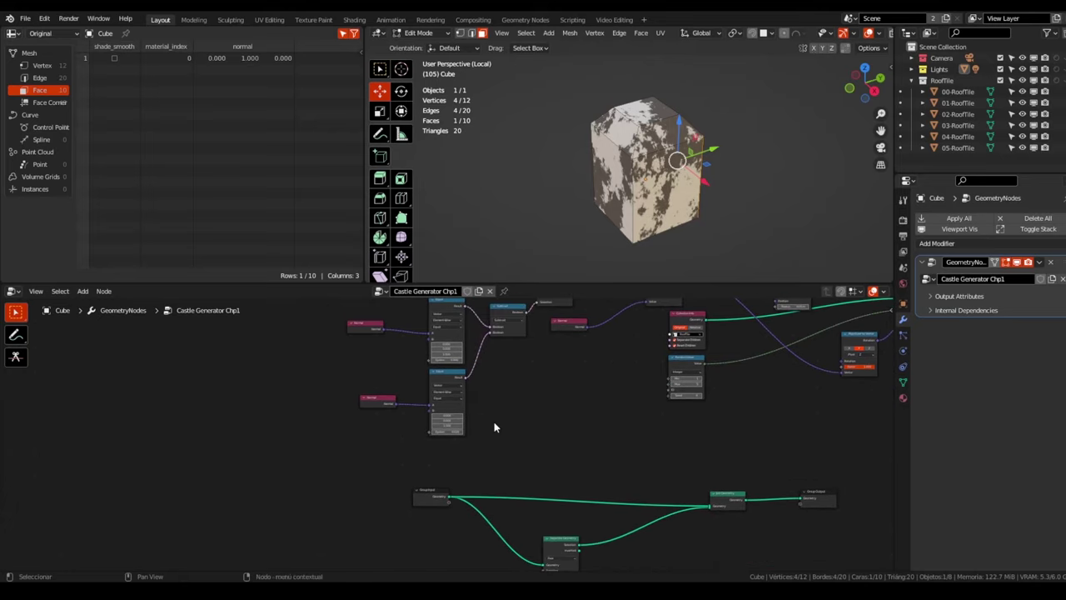
pyautogui.scroll(-2, 504, 407)
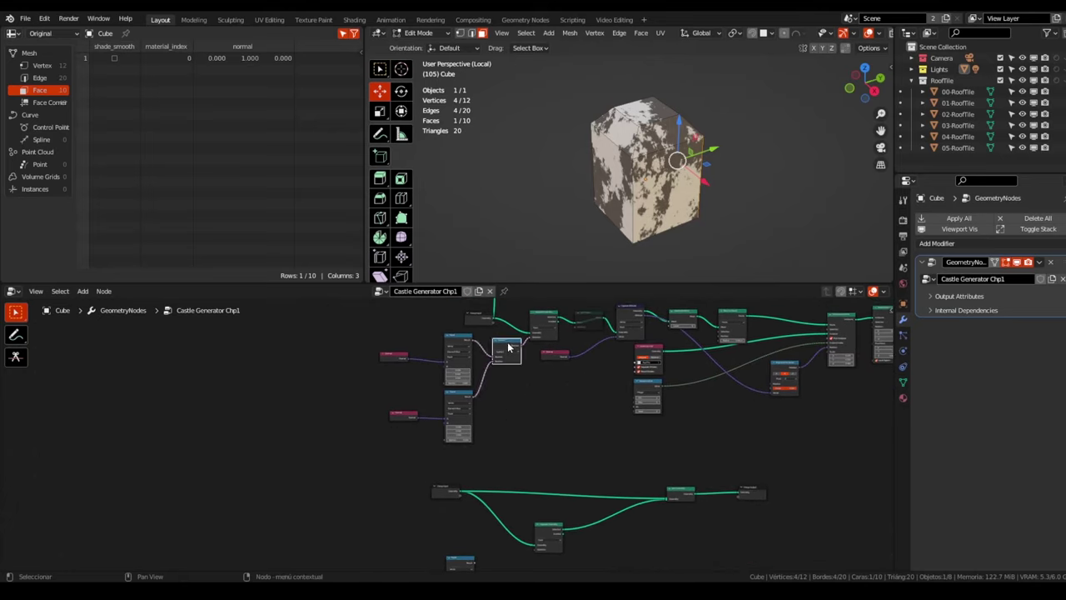
pyautogui.scroll(4, 500, 417)
# Add a Boolean Math node taking both Equal results as inputs, with operation Subtract
pyautogui.hotkey('shift', 'a')
pyautogui.write('bole')
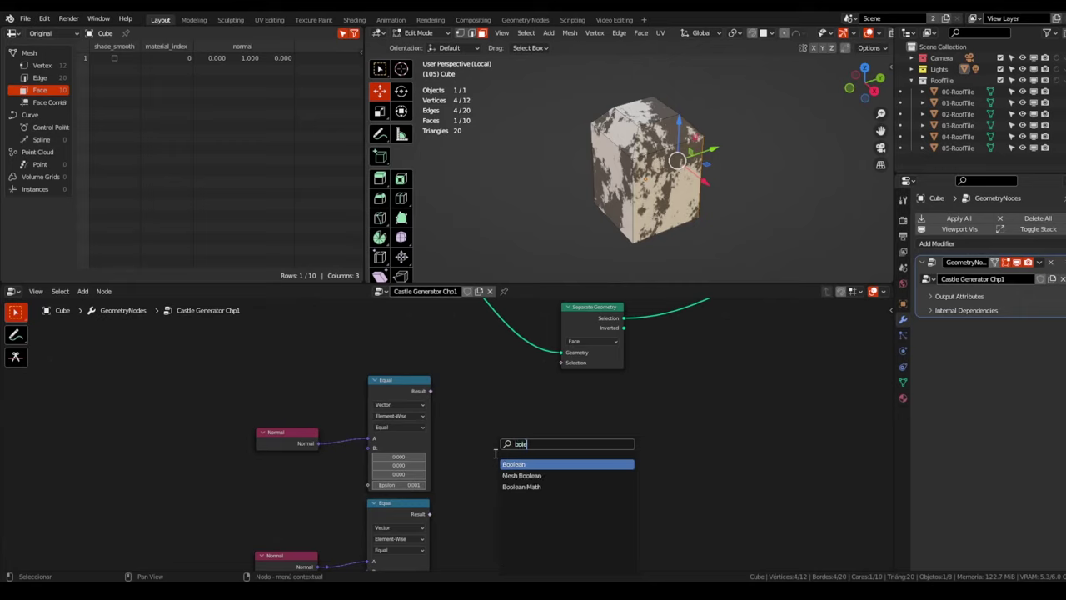
pyautogui.press('Down')
pyautogui.press('Down')
pyautogui.press('Return')
pyautogui.click(494, 423)
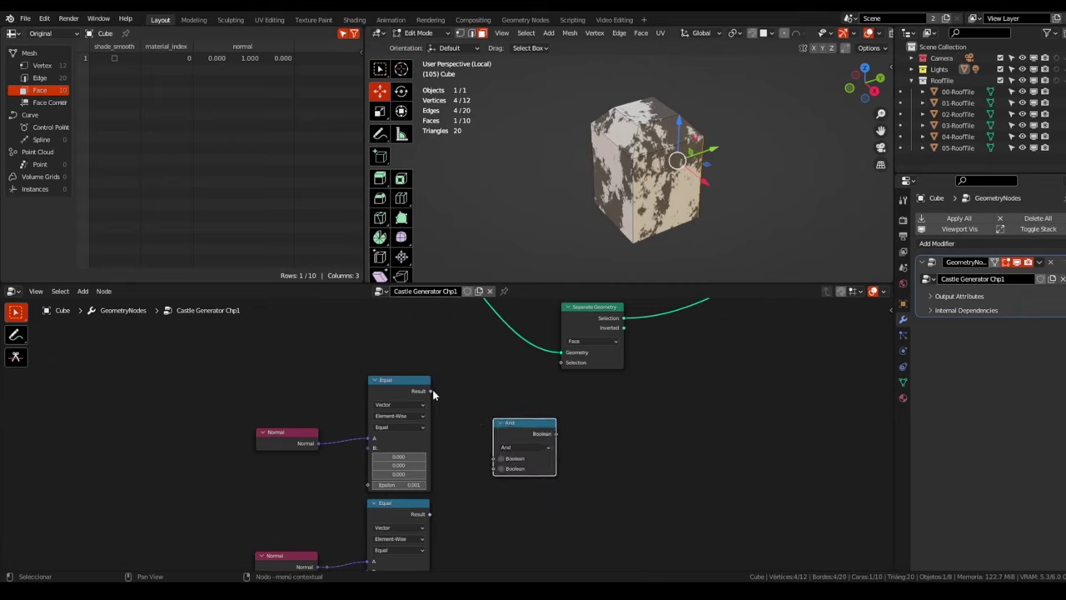
pyautogui.moveTo(430, 391); pyautogui.dragTo(498, 459)
pyautogui.moveTo(457, 503); pyautogui.dragTo(448, 445, button='middle')
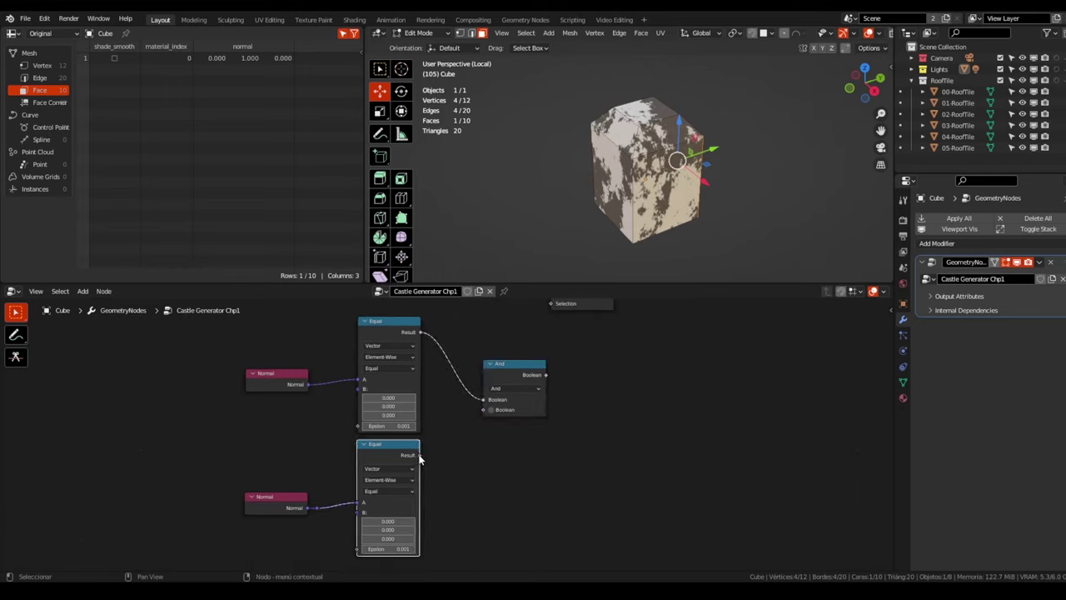
pyautogui.moveTo(419, 455); pyautogui.dragTo(484, 409)
pyautogui.click(506, 388)
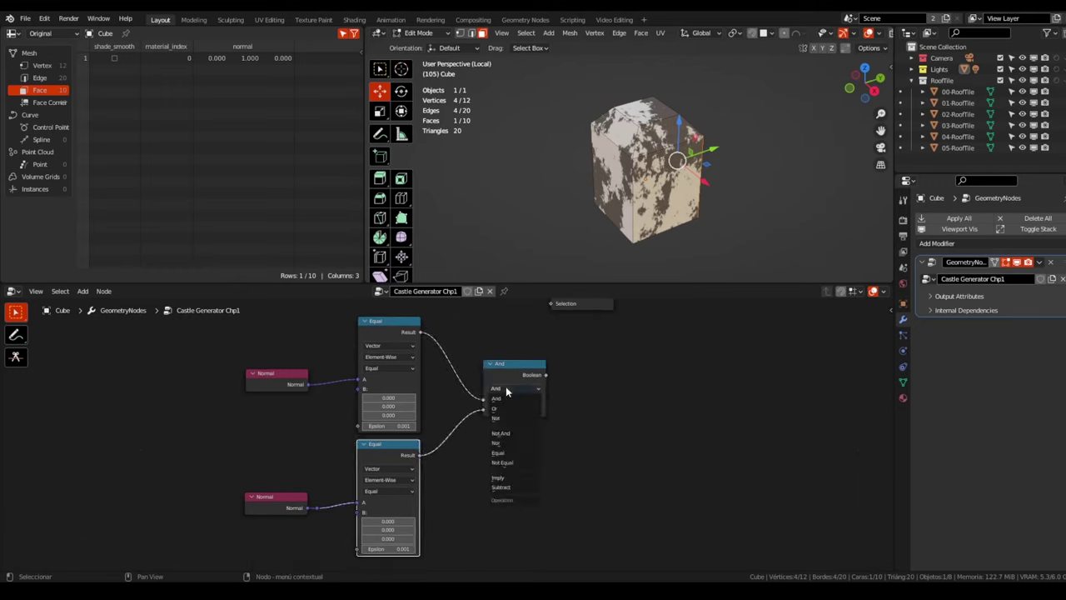
pyautogui.click(515, 487)
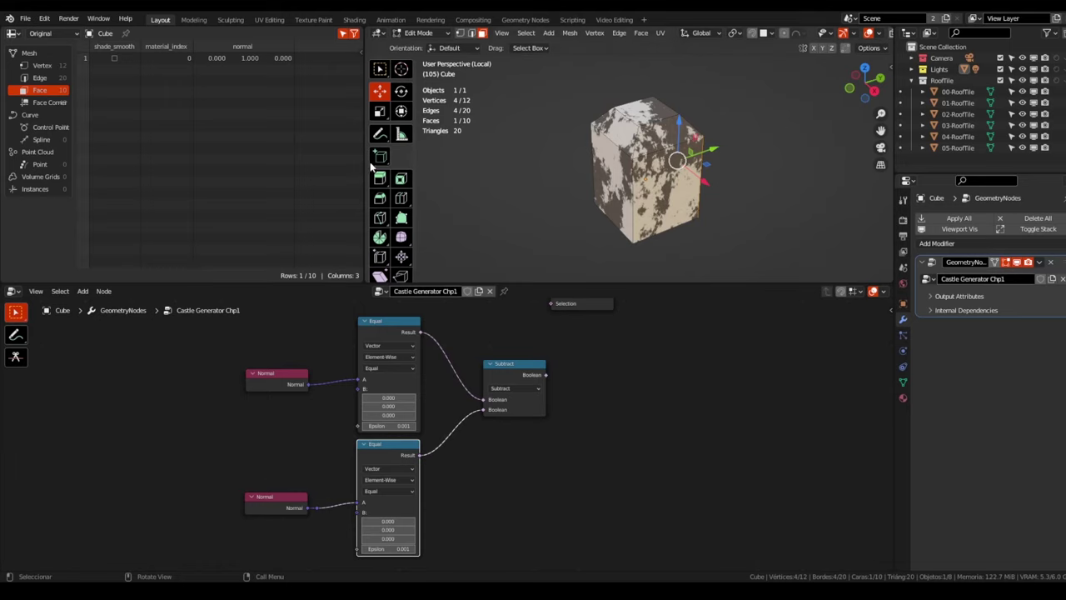
pyautogui.moveTo(364, 170); pyautogui.dragTo(90, 171)
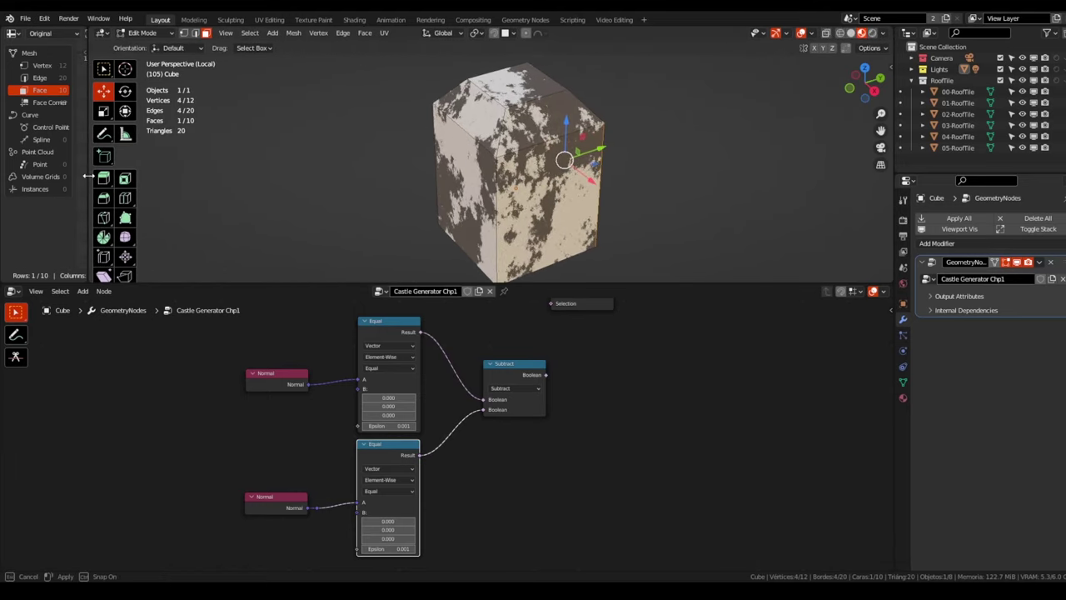
# Set the Equal node's B vector Z value to 1
pyautogui.scroll(-1, 506, 379)
pyautogui.scroll(-3, 563, 225)
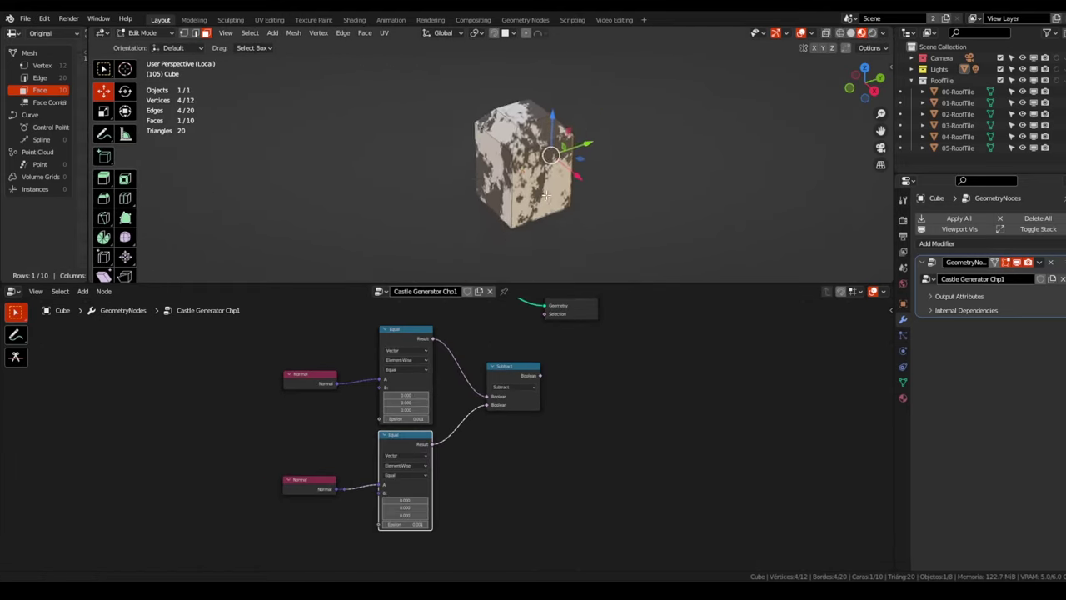
pyautogui.moveTo(494, 331)
pyautogui.mouseDown(button='middle')
pyautogui.moveTo(500, 415)
pyautogui.moveTo(468, 414)
pyautogui.mouseUp(button='middle')
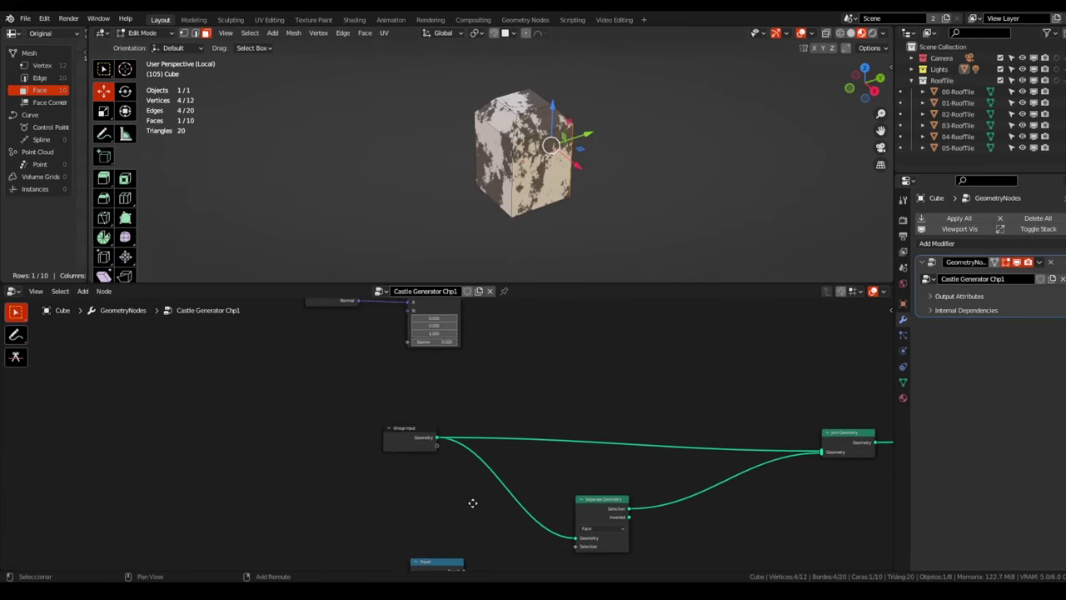
pyautogui.scroll(3, 468, 413)
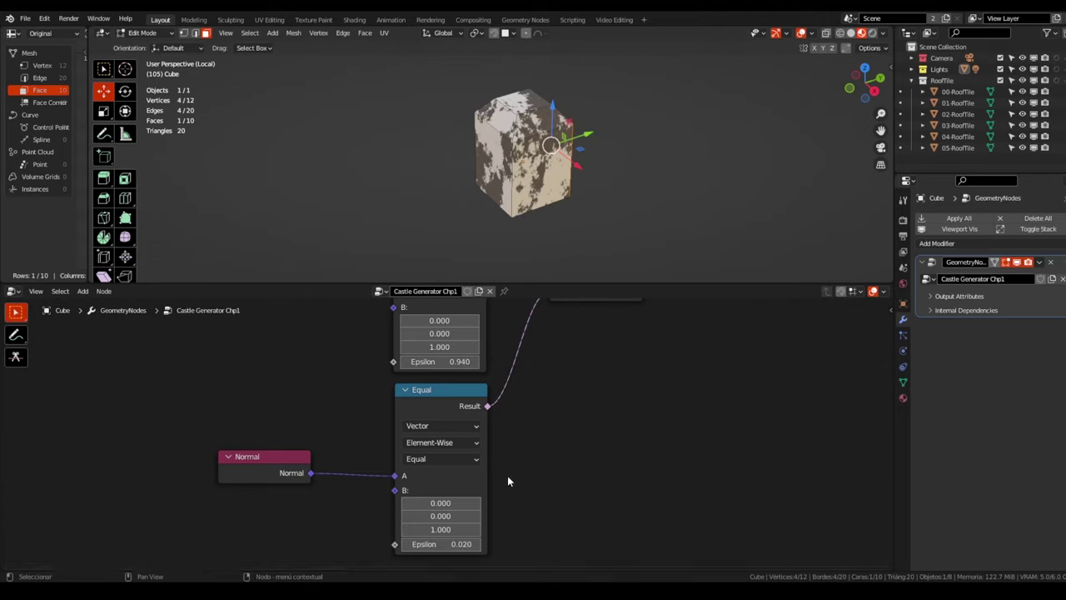
pyautogui.scroll(-2, 508, 481)
pyautogui.moveTo(511, 482); pyautogui.dragTo(495, 429, button='middle')
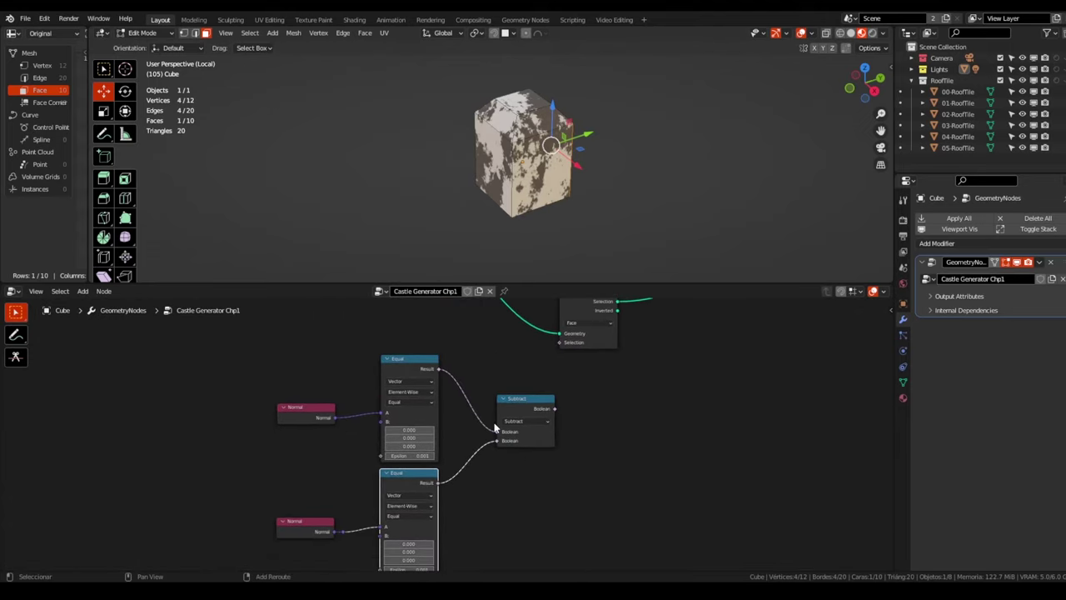
pyautogui.scroll(2, 419, 427)
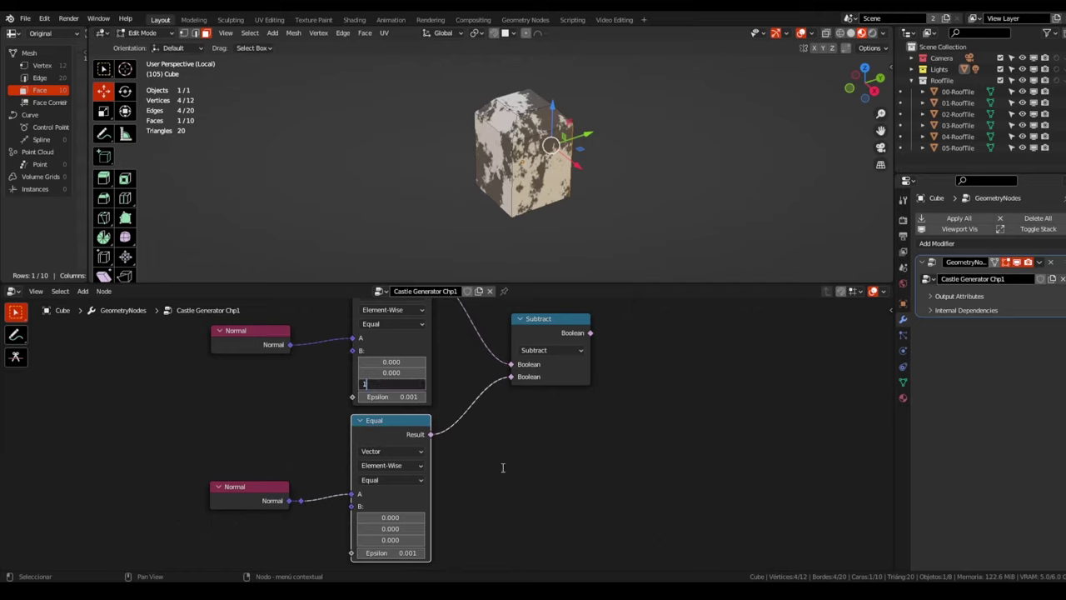
pyautogui.write('1')
pyautogui.press('Return')
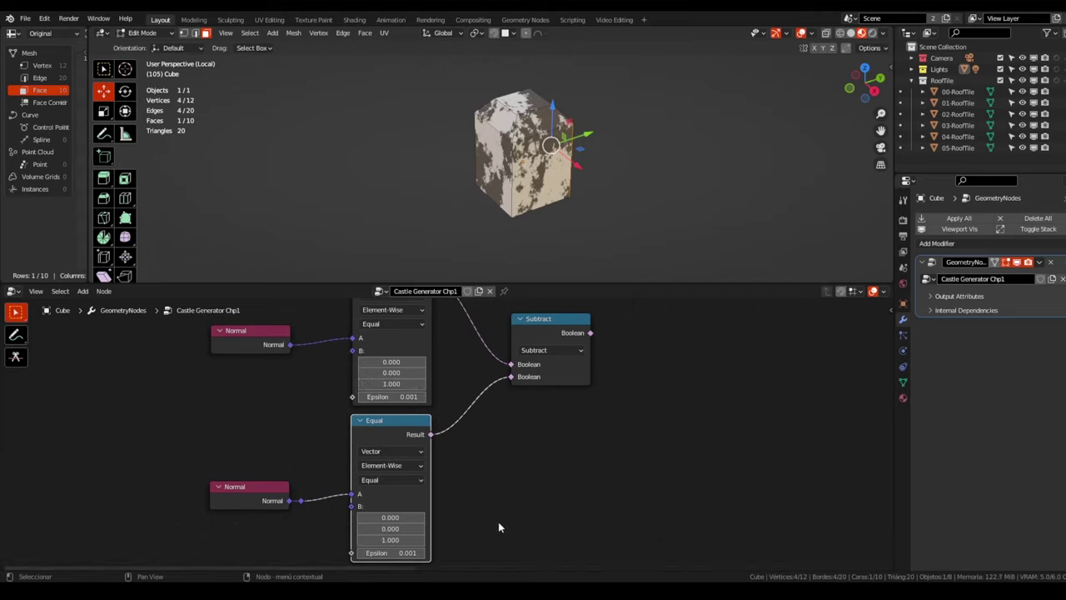
# Set the upper Equal node's Epsilon to 0.940 and the lower one's to 0.020
pyautogui.scroll(-2, 498, 521)
pyautogui.scroll(-2, 472, 376)
pyautogui.scroll(-1, 441, 478)
pyautogui.scroll(1, 444, 375)
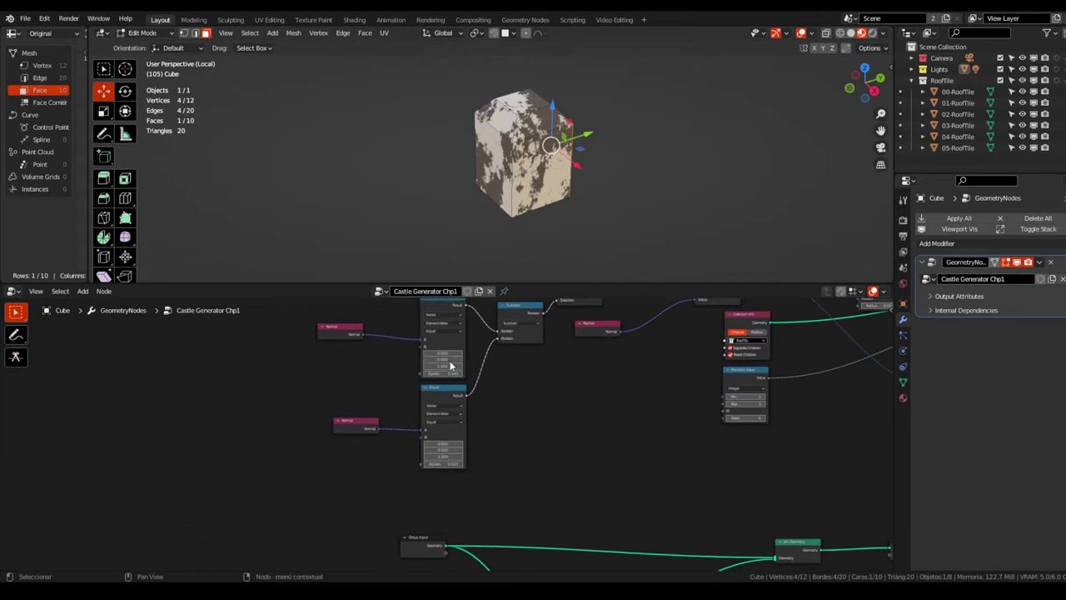
pyautogui.scroll(2, 444, 376)
pyautogui.scroll(1, 444, 375)
pyautogui.scroll(1, 444, 376)
pyautogui.scroll(-2, 445, 380)
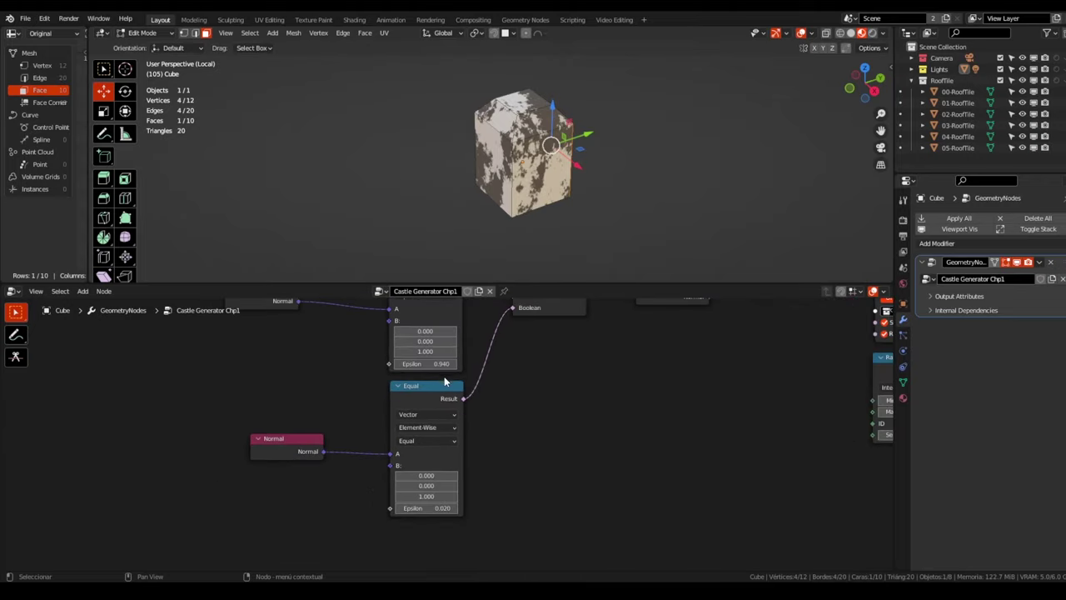
pyautogui.scroll(-1, 466, 433)
pyautogui.moveTo(495, 502); pyautogui.dragTo(485, 267, button='middle')
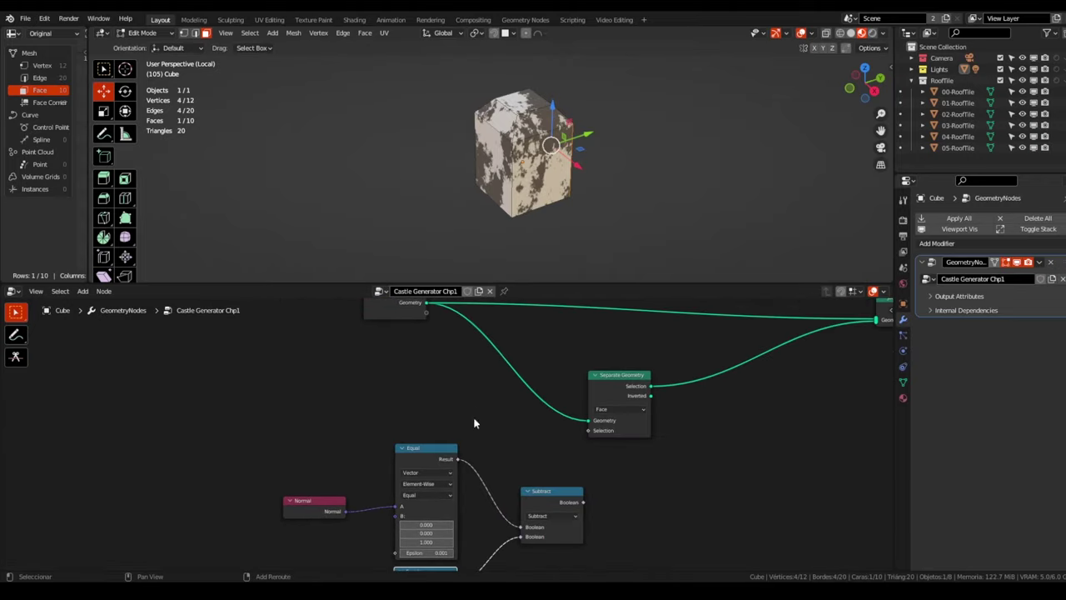
pyautogui.moveTo(476, 423); pyautogui.dragTo(475, 309, button='middle')
pyautogui.scroll(2, 433, 425)
pyautogui.scroll(1, 433, 424)
pyautogui.click(433, 421)
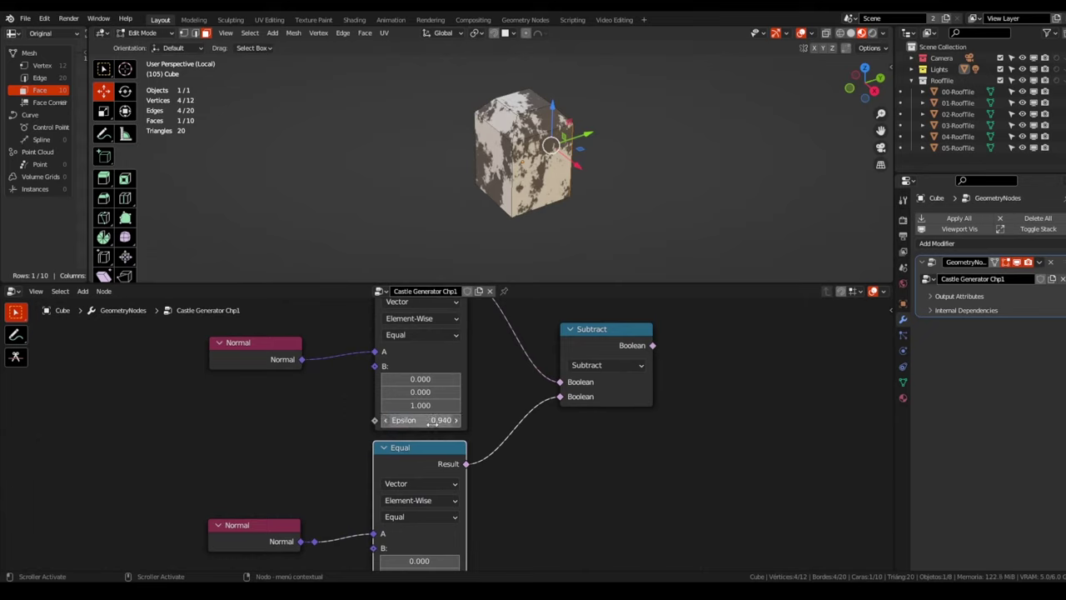
pyautogui.press('Return')
pyautogui.keyDown('shift'); pyautogui.scroll(-2, 503, 436); pyautogui.keyUp('shift')
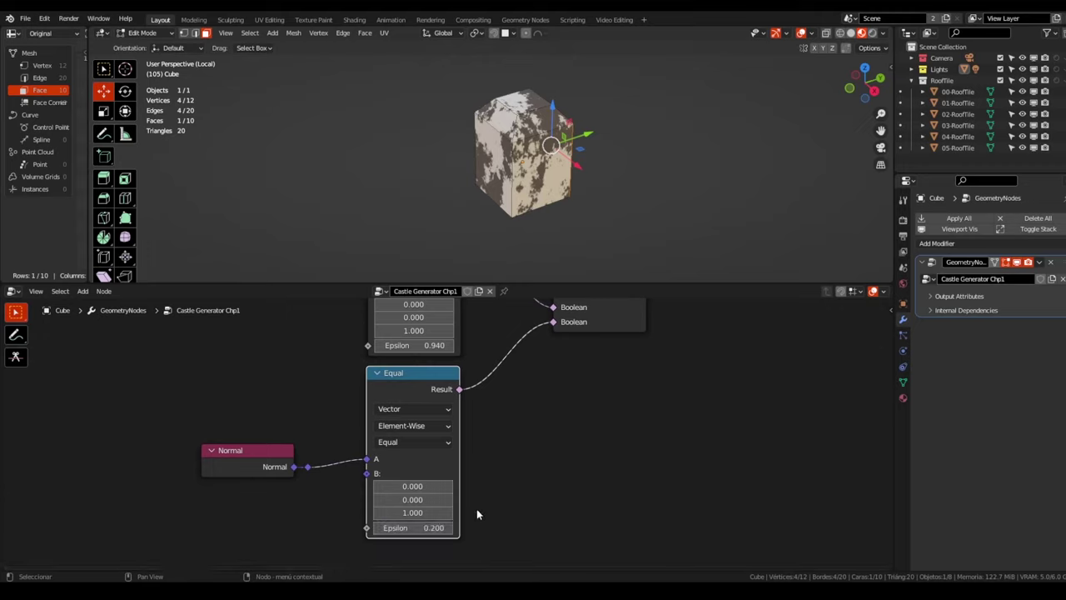
pyautogui.click(433, 527)
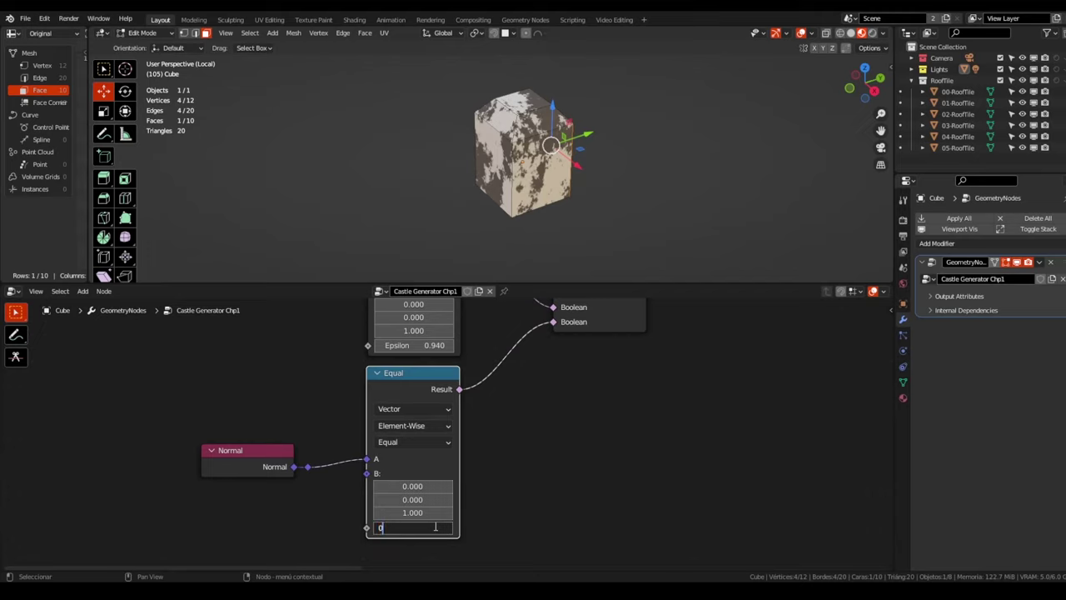
pyautogui.write('.020')
pyautogui.scroll(-3, 500, 500)
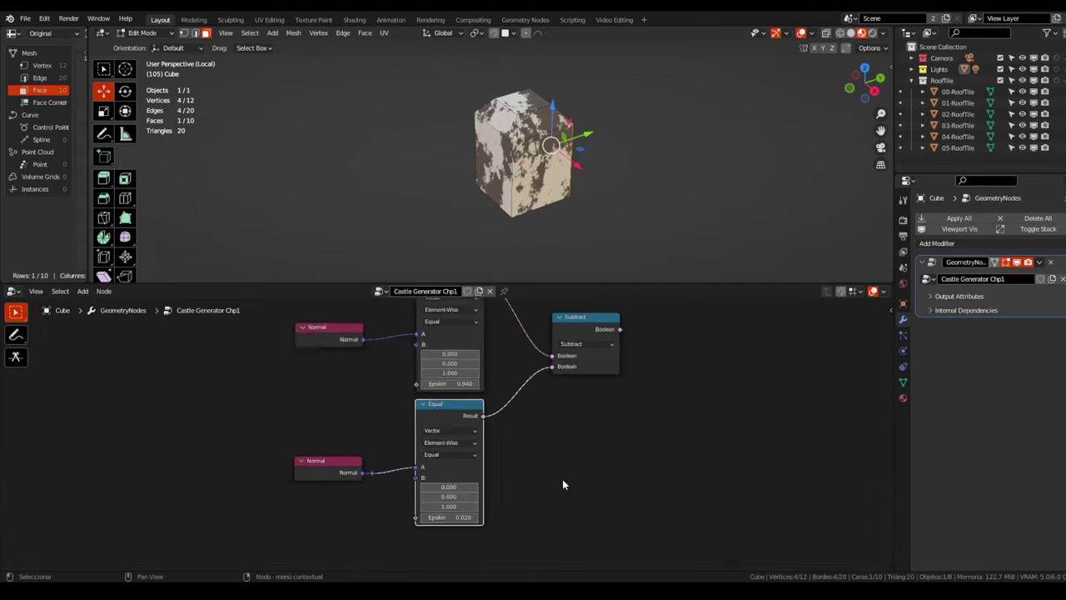
# Feed Subtract into Separate Geometry's Selection and cut the Group Input-to-Join Geometry link
pyautogui.moveTo(474, 469); pyautogui.dragTo(479, 396)
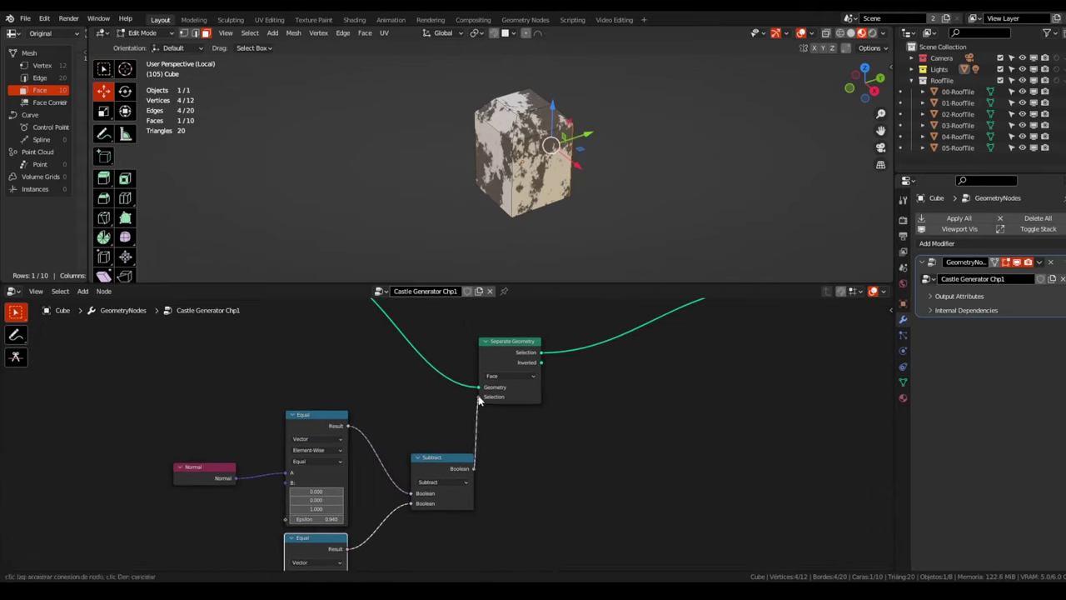
pyautogui.scroll(-1, 524, 457)
pyautogui.scroll(-1, 473, 459)
pyautogui.click(455, 458)
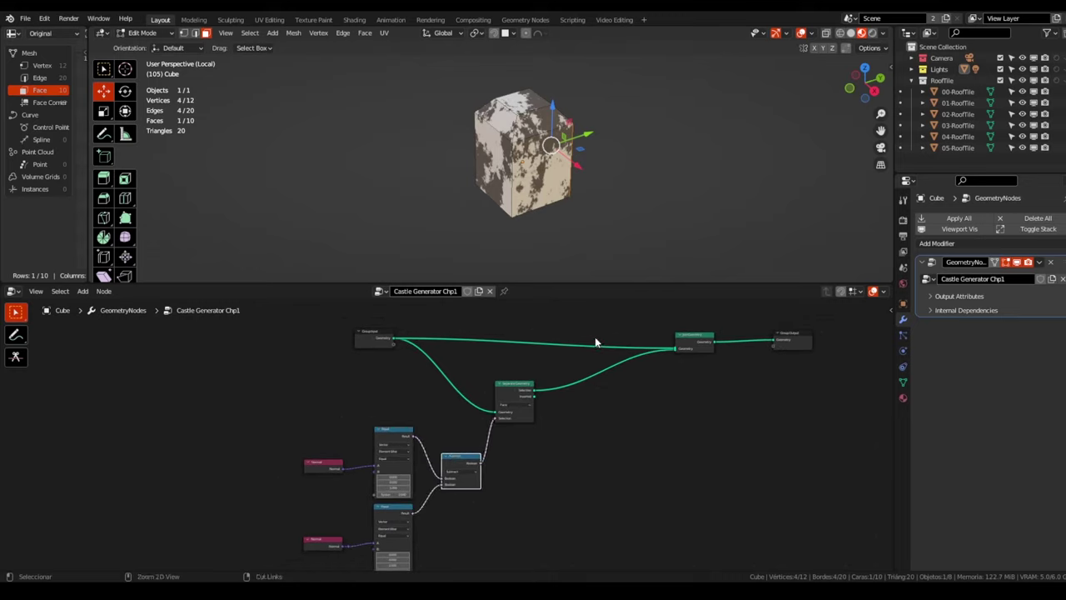
pyautogui.keyDown('ctrl'); pyautogui.moveTo(591, 344); pyautogui.dragTo(587, 356, button='right'); pyautogui.keyUp('ctrl')
# Deselect the cube face and orbit the viewport to look down on the cube
pyautogui.click(620, 163)
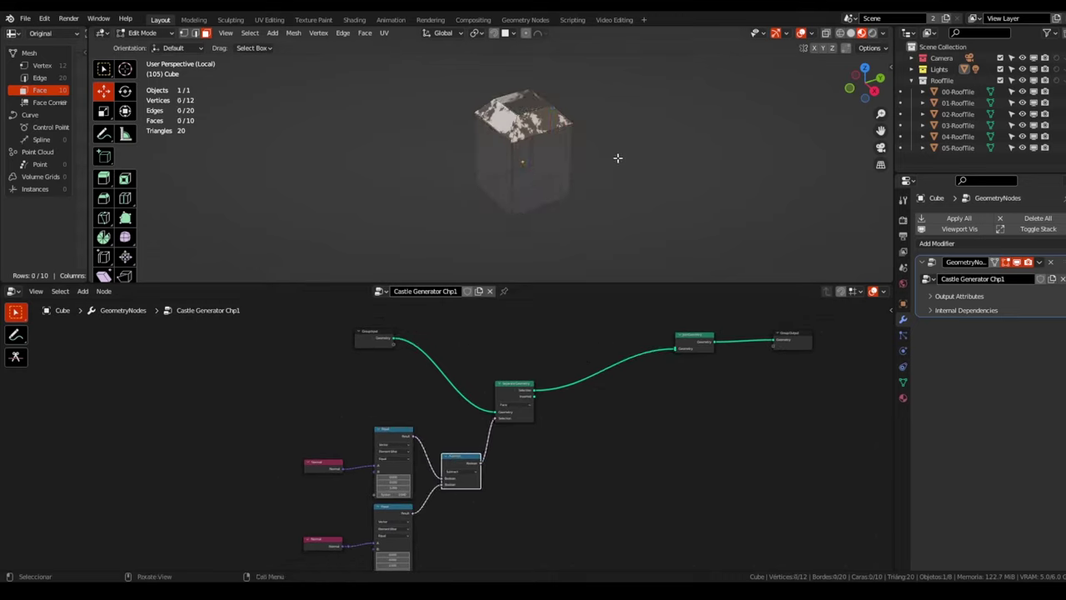
pyautogui.moveTo(616, 159)
pyautogui.mouseDown(button='middle')
pyautogui.moveTo(614, 183)
pyautogui.moveTo(540, 183)
pyautogui.moveTo(644, 162)
pyautogui.moveTo(561, 147)
pyautogui.mouseUp(button='middle')
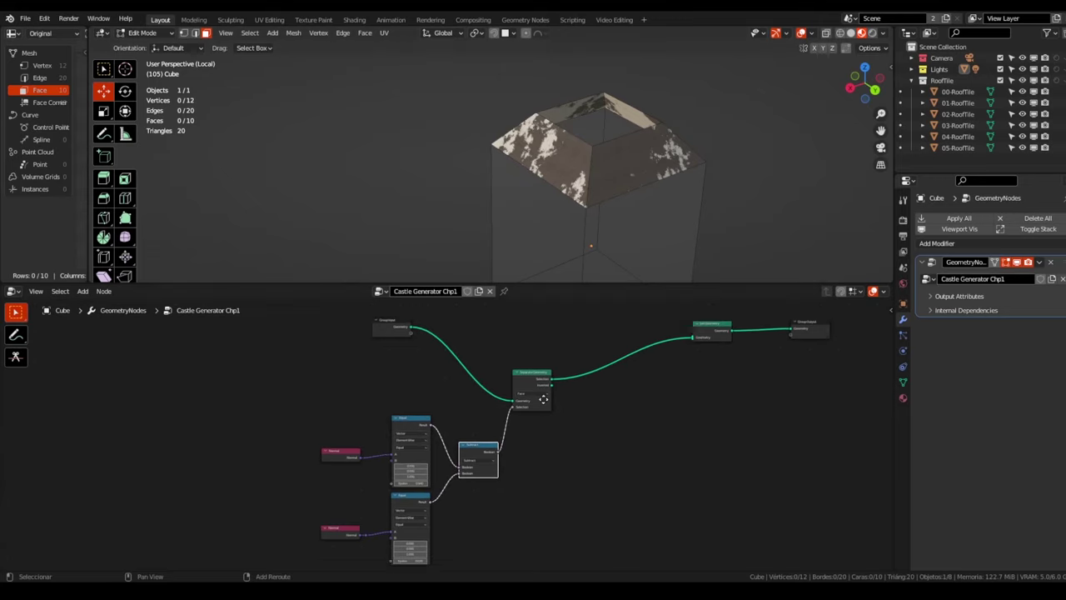
pyautogui.scroll(2, 506, 409)
pyautogui.scroll(1, 492, 417)
pyautogui.scroll(1, 485, 408)
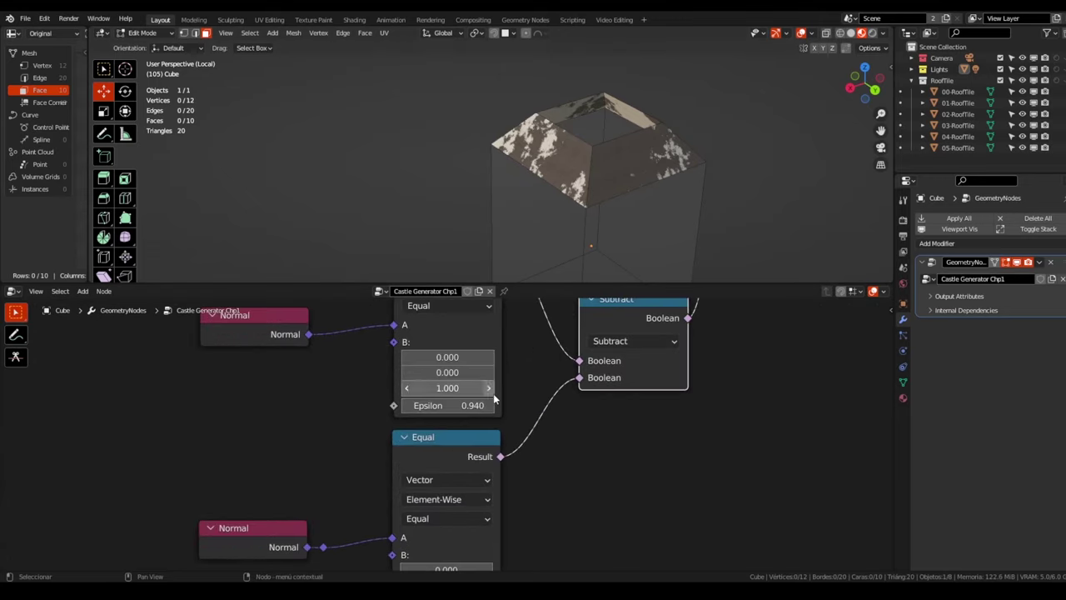
pyautogui.scroll(-3, 485, 409)
pyautogui.scroll(-1, 508, 403)
pyautogui.scroll(-1, 530, 398)
# Slide Join Geometry and Group Output further right, leaving space after Separate Geometry
pyautogui.moveTo(529, 398); pyautogui.dragTo(236, 388, button='middle')
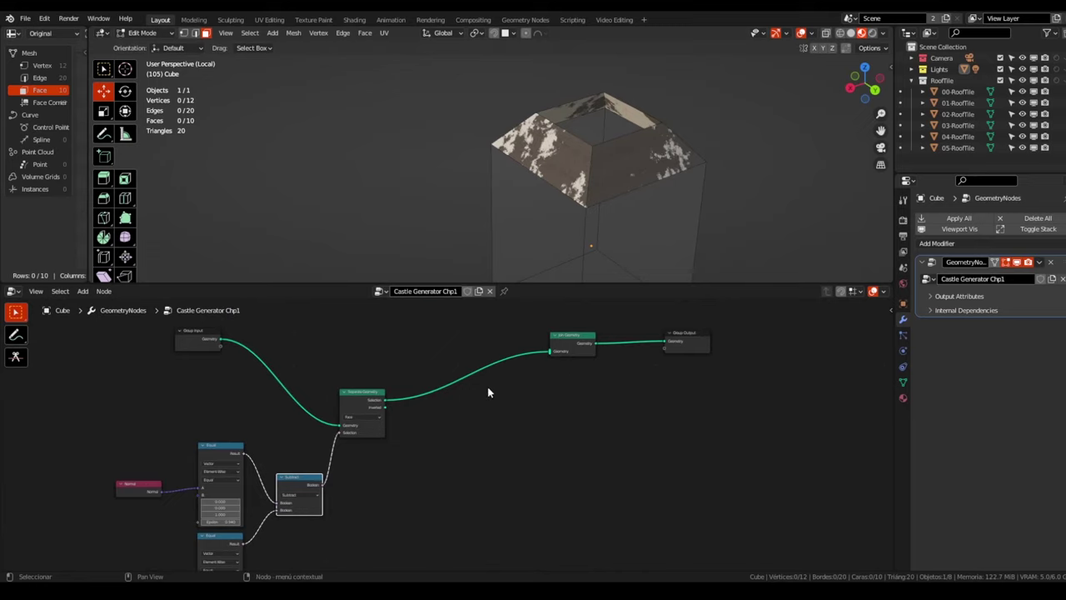
pyautogui.scroll(-3, 602, 246)
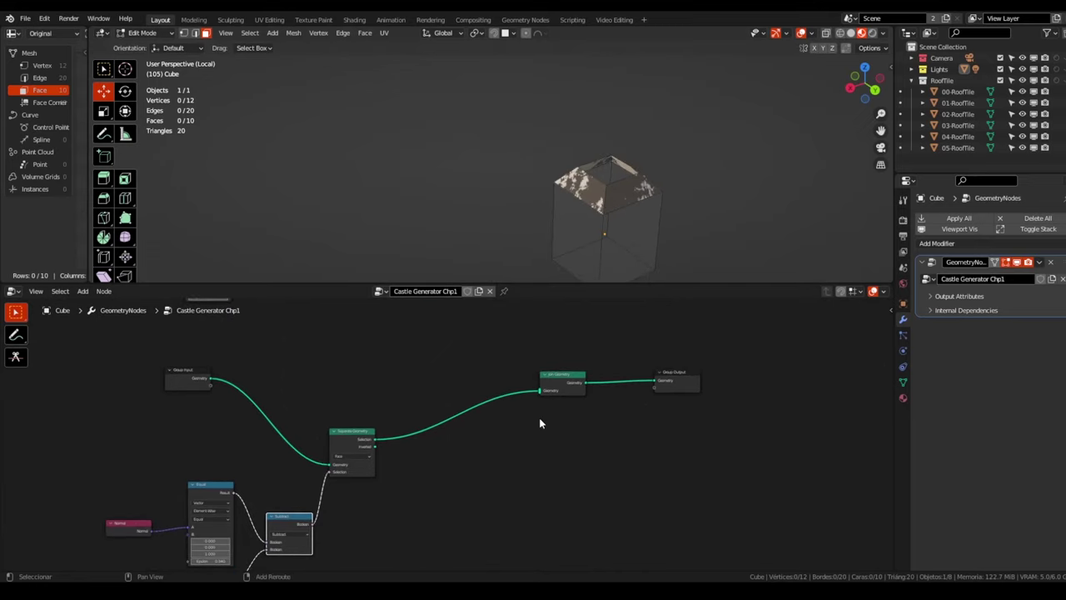
pyautogui.moveTo(679, 379); pyautogui.dragTo(733, 379)
pyautogui.moveTo(576, 374); pyautogui.dragTo(676, 376)
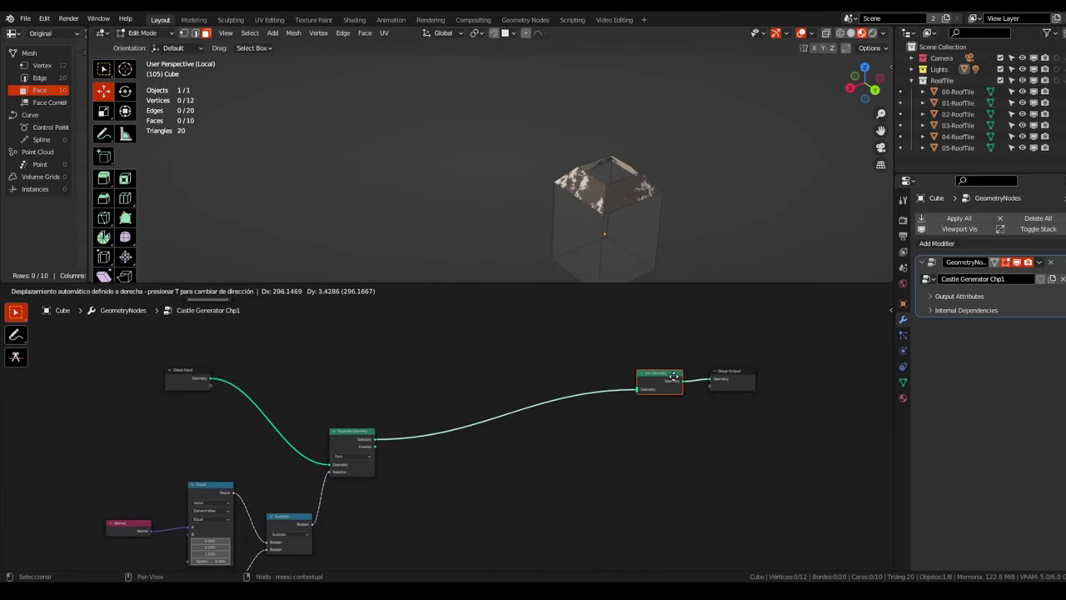
pyautogui.scroll(-2, 500, 417)
pyautogui.scroll(2, 383, 410)
pyautogui.scroll(-2, 480, 417)
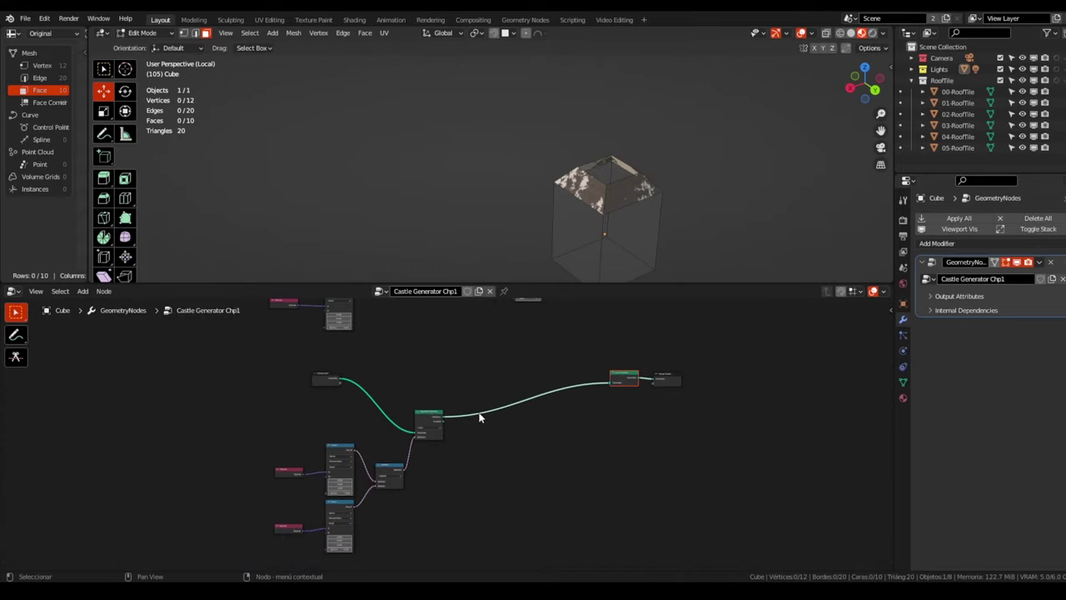
pyautogui.scroll(-2, 475, 454)
pyautogui.scroll(2, 476, 454)
pyautogui.scroll(1, 427, 386)
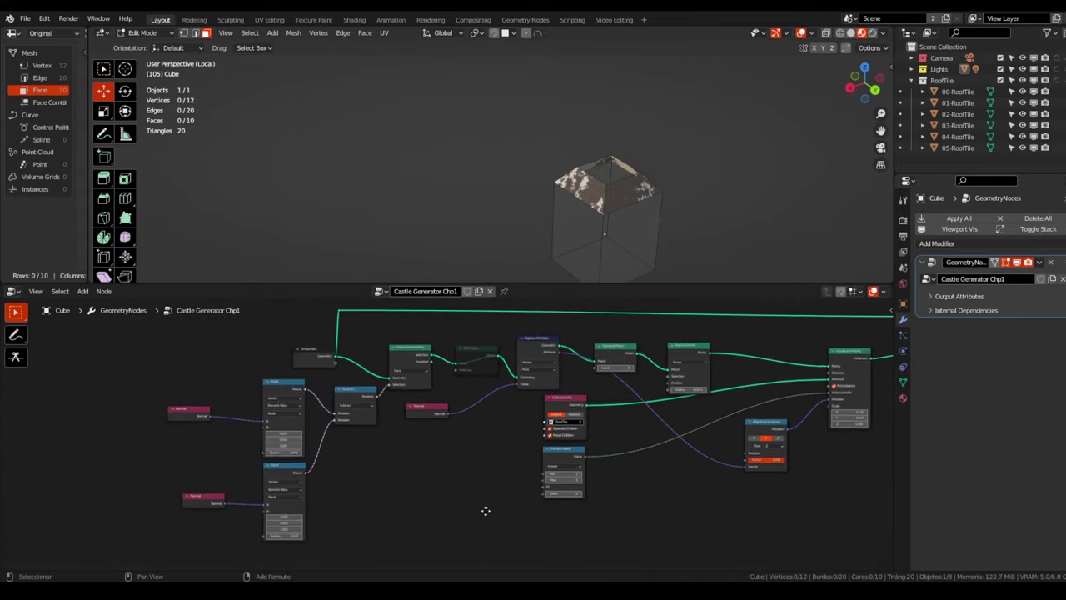
# Insert a Capture Attribute node after Separate Geometry with its data type set to Vector
pyautogui.hotkey('shift', 'a')
pyautogui.write('ca')
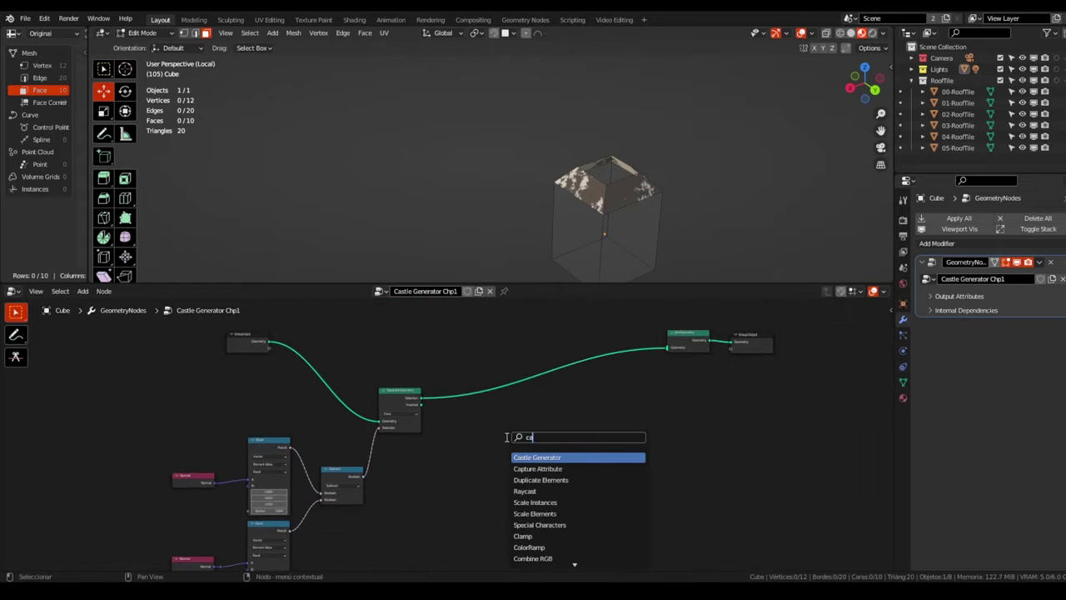
pyautogui.write('p')
pyautogui.press('Return')
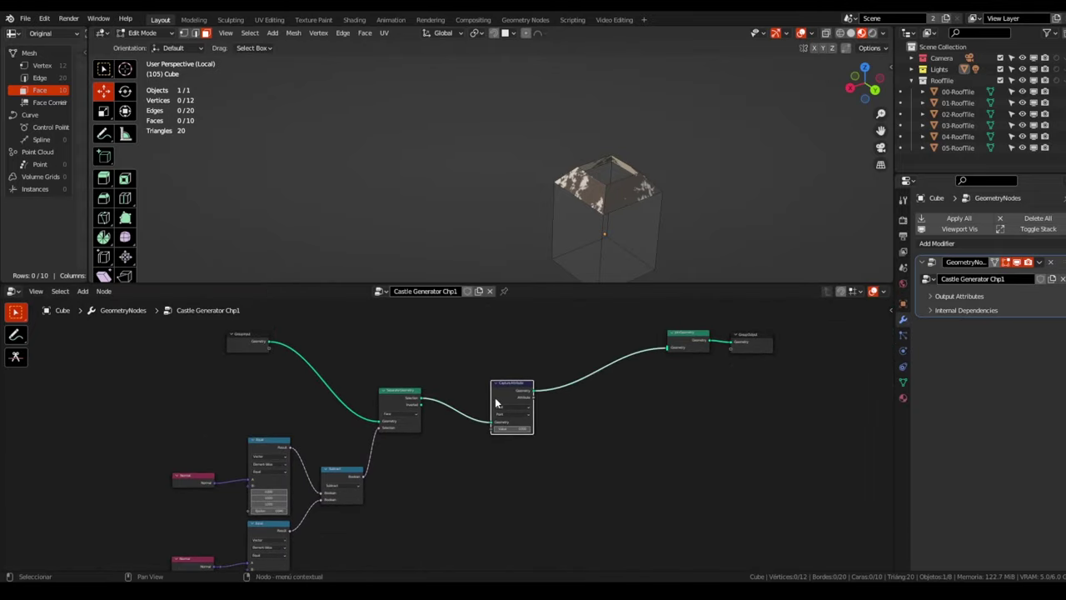
pyautogui.click(495, 398)
pyautogui.scroll(3, 495, 397)
pyautogui.moveTo(513, 382); pyautogui.dragTo(519, 414)
pyautogui.click(518, 414)
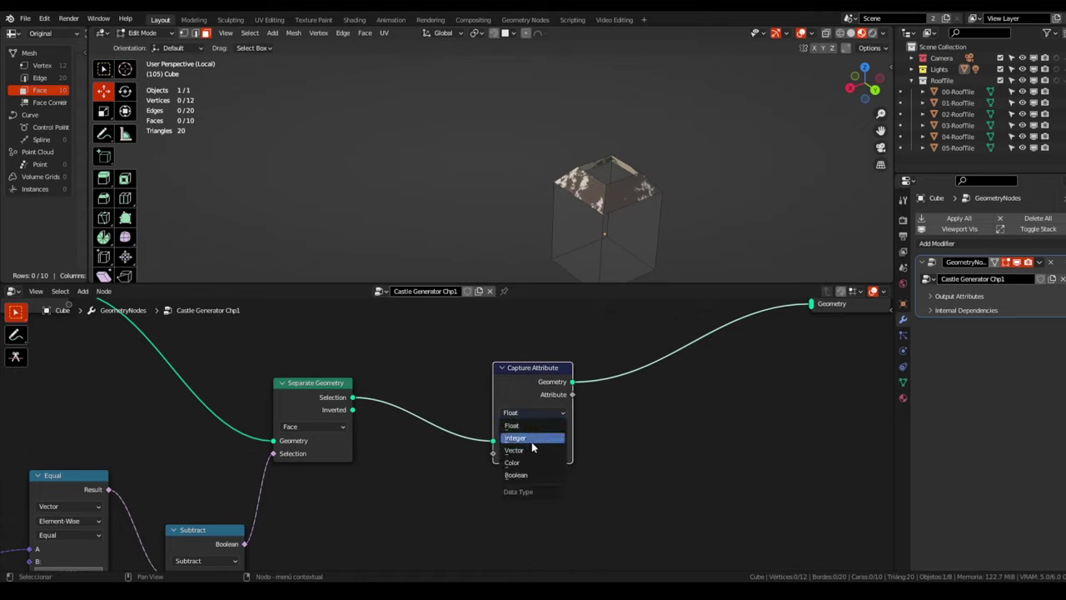
pyautogui.click(525, 458)
pyautogui.click(532, 427)
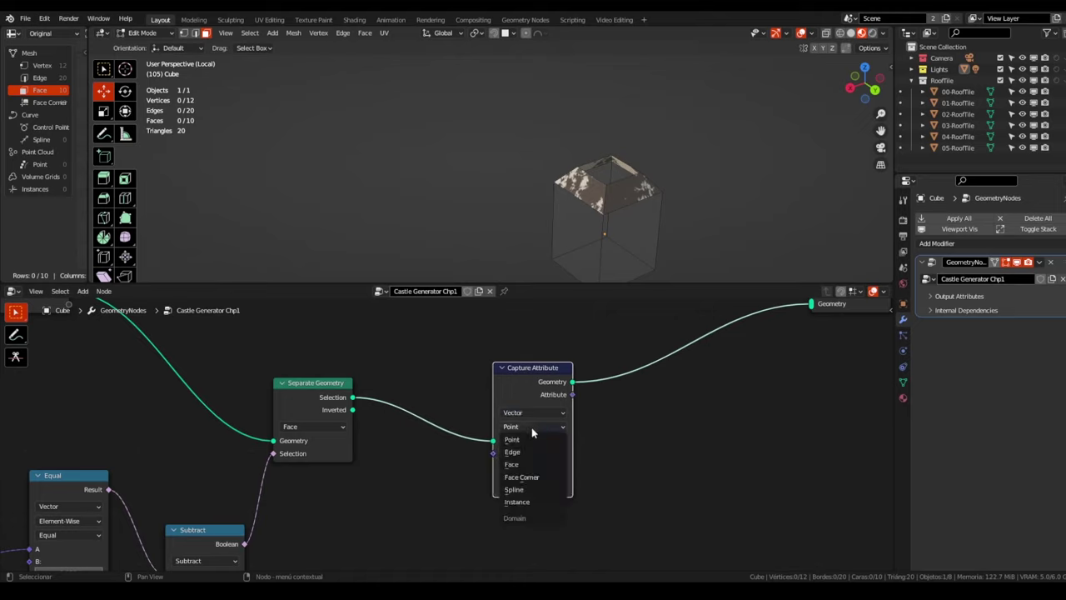
# Add a Normal node and connect it to Capture Attribute's Value input
pyautogui.hotkey('shift', 'a')
pyautogui.write('norm')
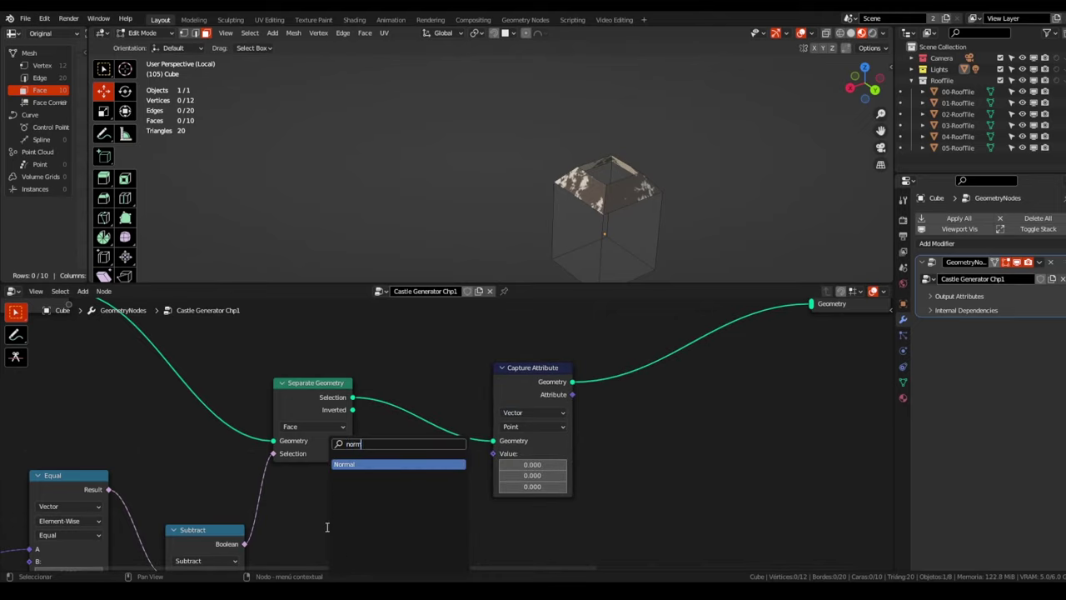
pyautogui.press('Return')
pyautogui.click(417, 540)
pyautogui.moveTo(413, 540); pyautogui.dragTo(493, 453)
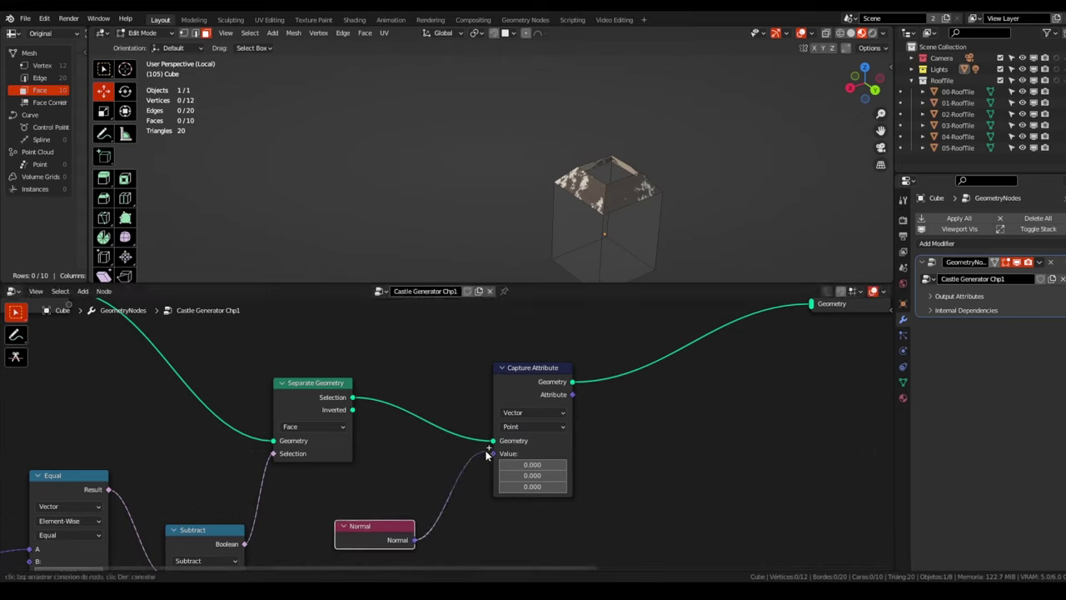
pyautogui.moveTo(375, 526)
pyautogui.mouseDown()
pyautogui.moveTo(409, 482)
pyautogui.moveTo(606, 487)
pyautogui.mouseUp()
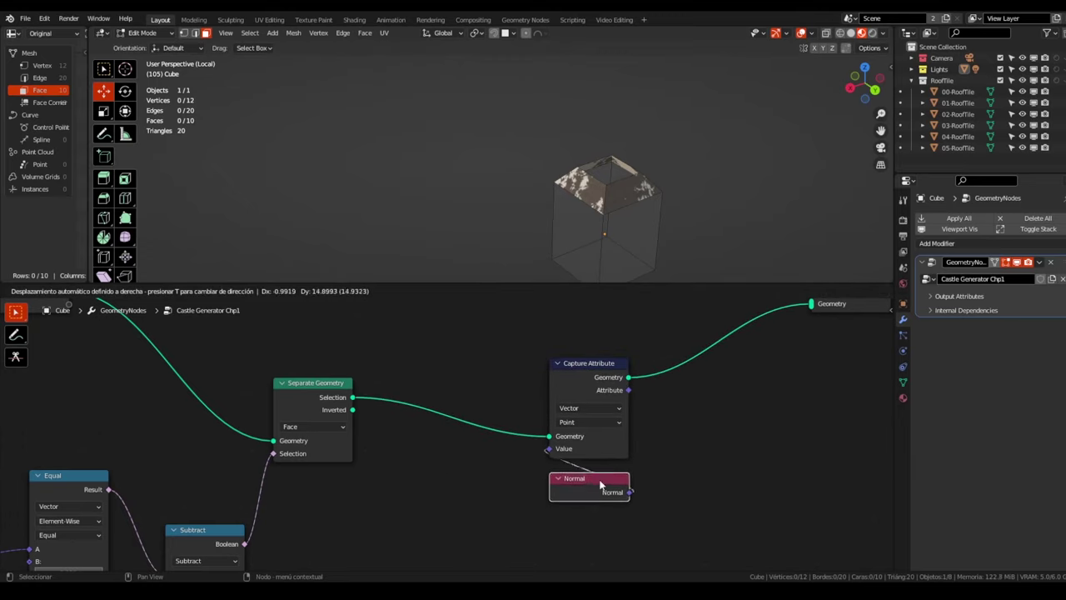
# Insert a Split Edges node before Capture Attribute and mute it
pyautogui.hotkey('shift', 'a')
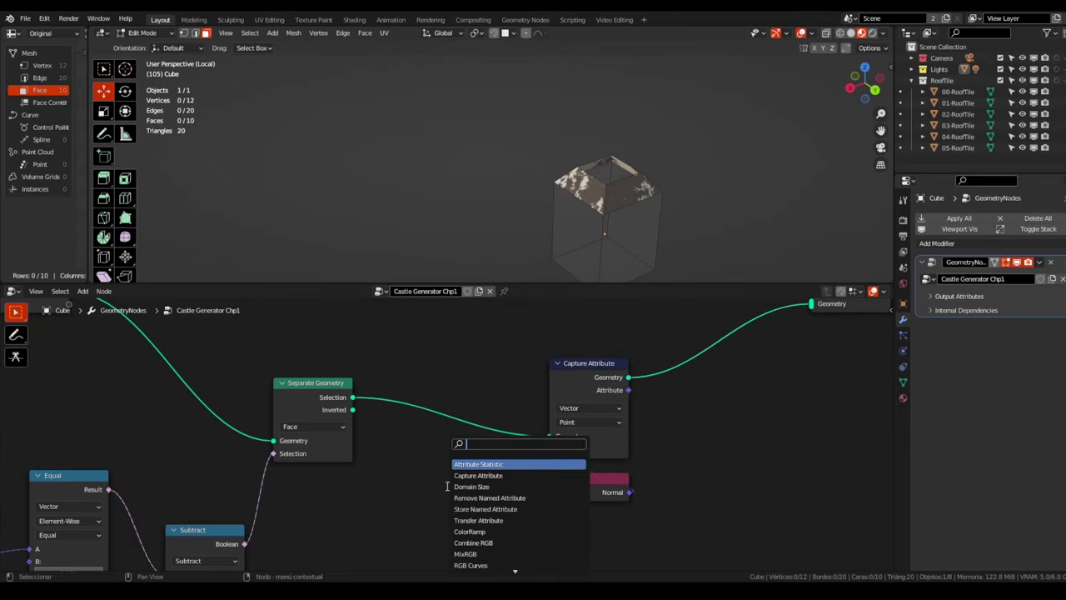
pyautogui.write('split')
pyautogui.press('Return')
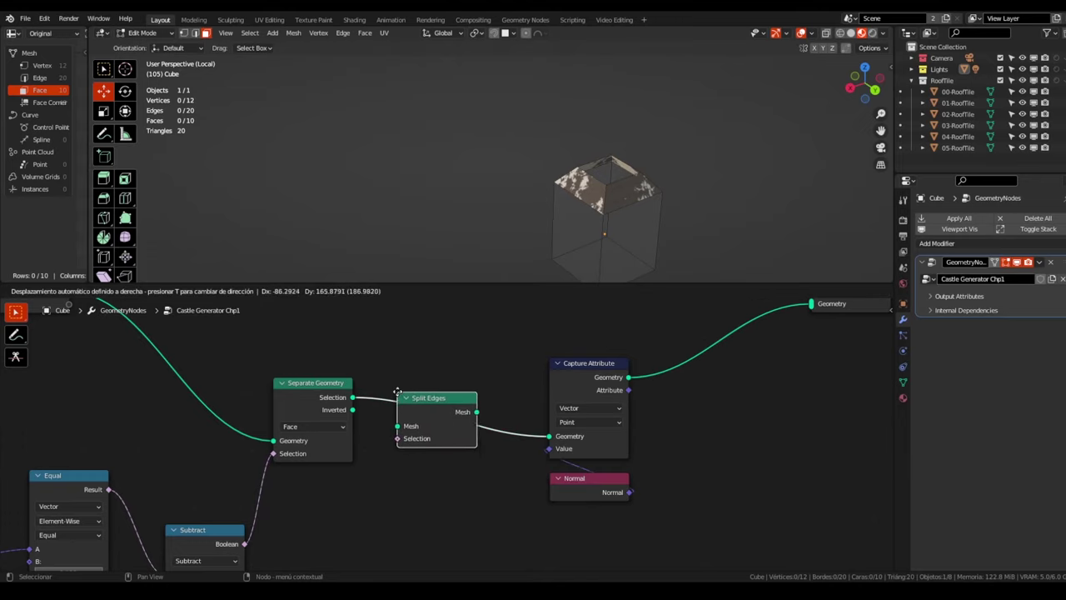
pyautogui.click(402, 389)
pyautogui.press('m')
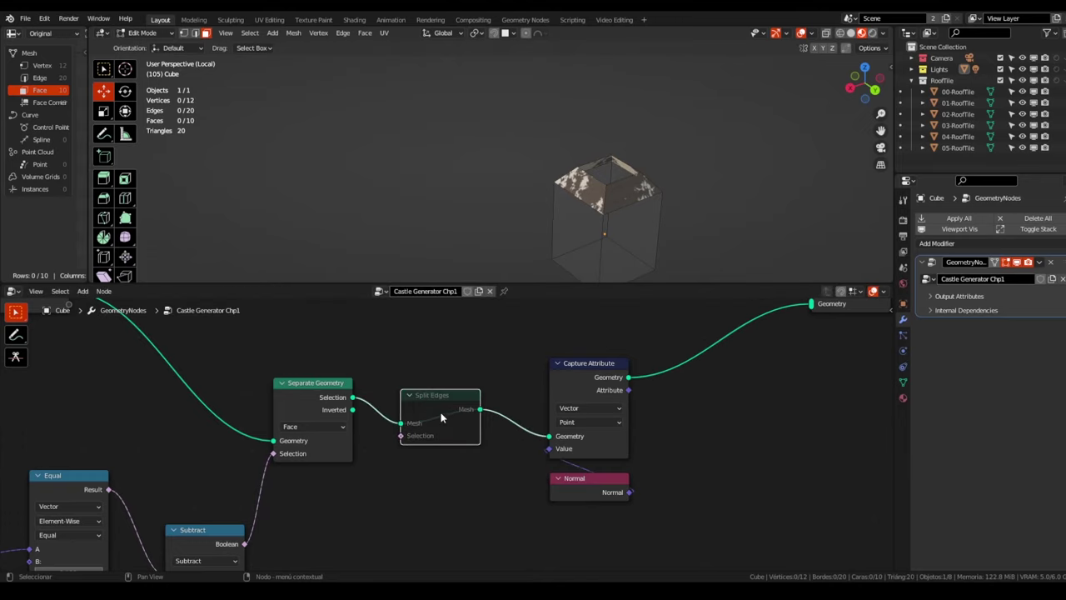
# Rearrange Capture Attribute, Normal and the output nodes into a tidy chain
pyautogui.moveTo(441, 416); pyautogui.dragTo(449, 413)
pyautogui.scroll(-2, 494, 416)
pyautogui.moveTo(585, 369); pyautogui.dragTo(557, 386)
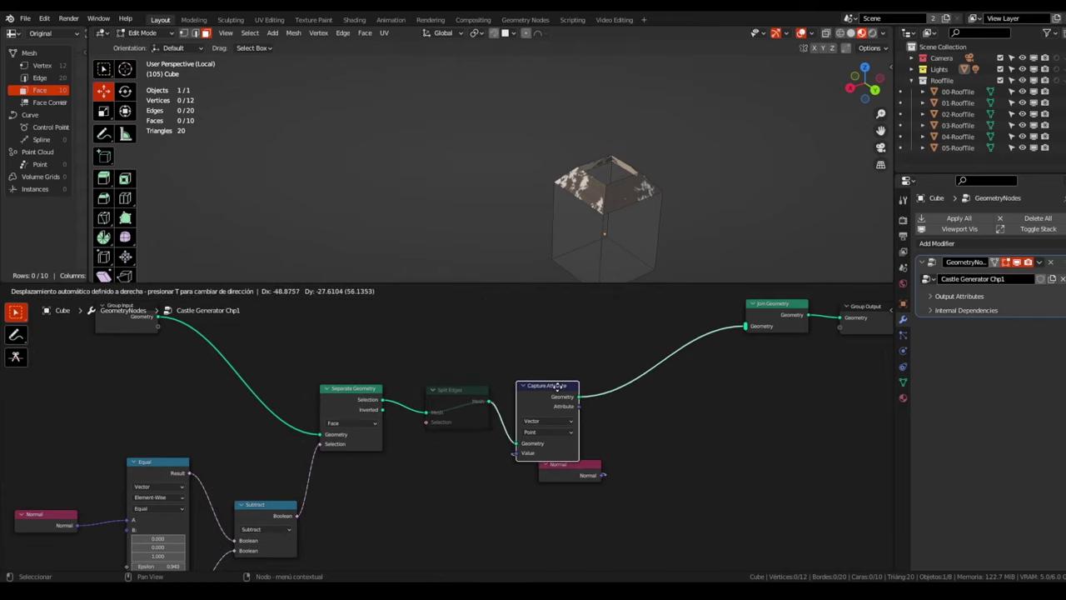
pyautogui.moveTo(450, 390); pyautogui.dragTo(439, 390)
pyautogui.moveTo(590, 467); pyautogui.dragTo(560, 485)
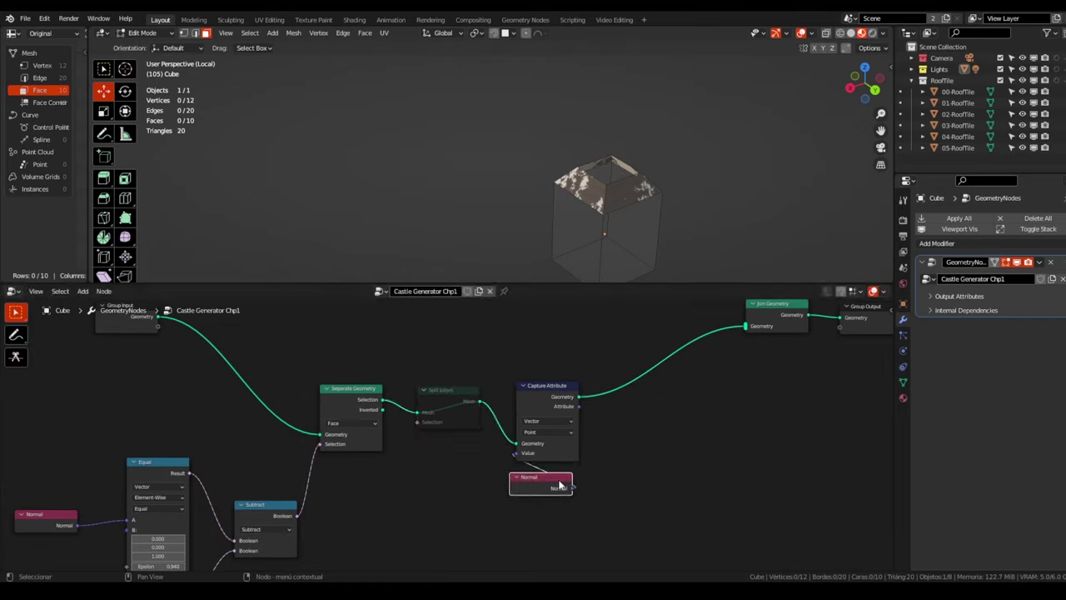
pyautogui.scroll(-2, 560, 485)
pyautogui.moveTo(676, 417); pyautogui.dragTo(592, 402, button='middle')
pyautogui.moveTo(583, 387); pyautogui.dragTo(742, 432)
# Zoom and orbit the viewport to check the roof result
pyautogui.scroll(-2, 351, 459)
pyautogui.keyDown('shift'); pyautogui.scroll(4, 488, 416); pyautogui.keyUp('shift')
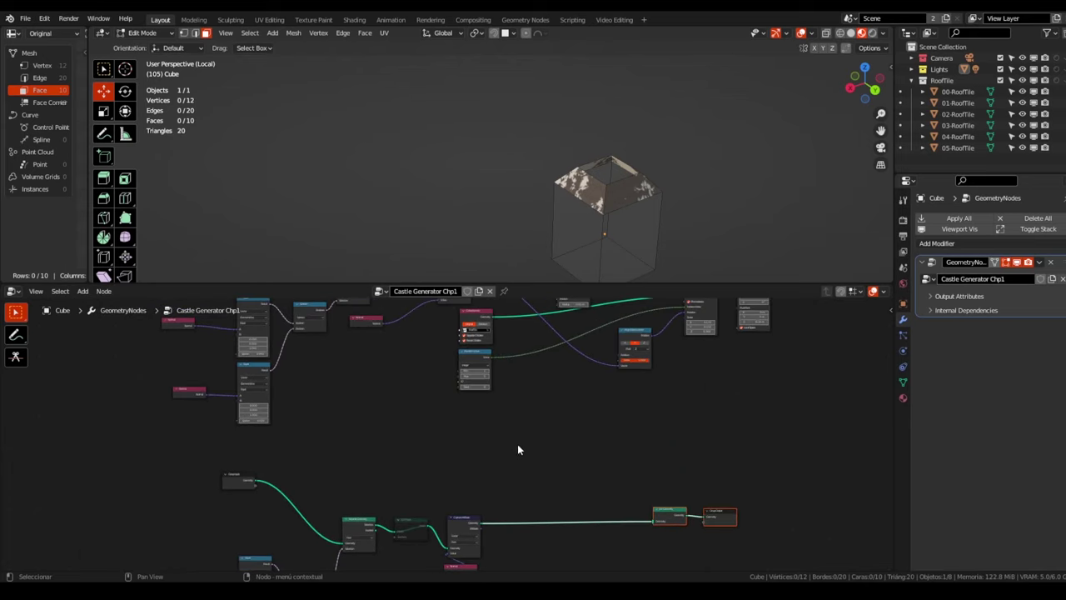
pyautogui.scroll(1, 501, 330)
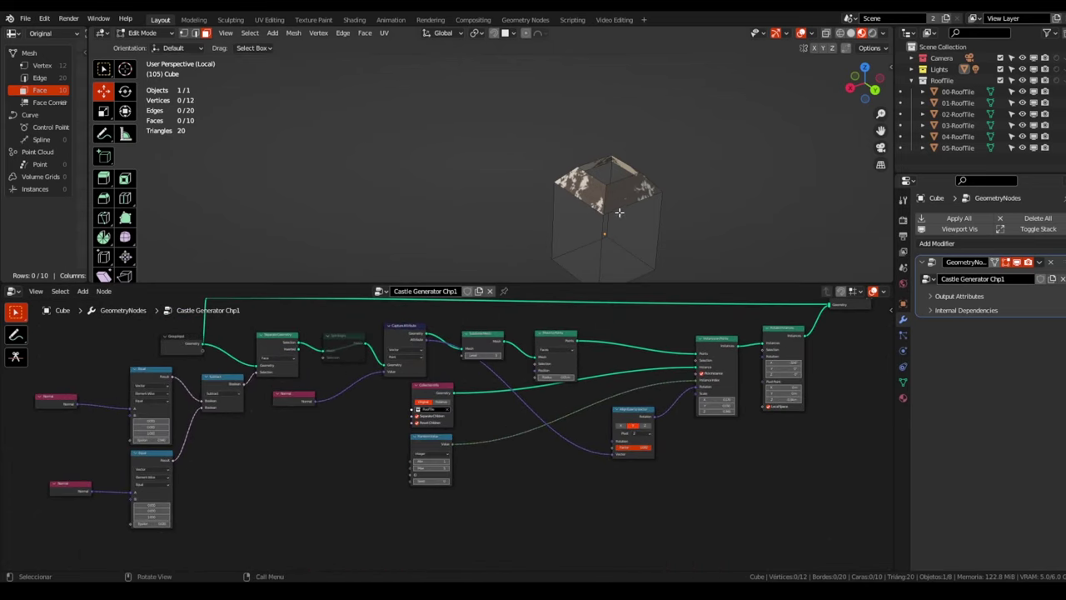
pyautogui.scroll(2, 619, 213)
pyautogui.scroll(2, 633, 200)
pyautogui.moveTo(633, 200)
pyautogui.mouseDown(button='middle')
pyautogui.moveTo(678, 182)
pyautogui.moveTo(583, 180)
pyautogui.mouseUp(button='middle')
pyautogui.scroll(2, 556, 343)
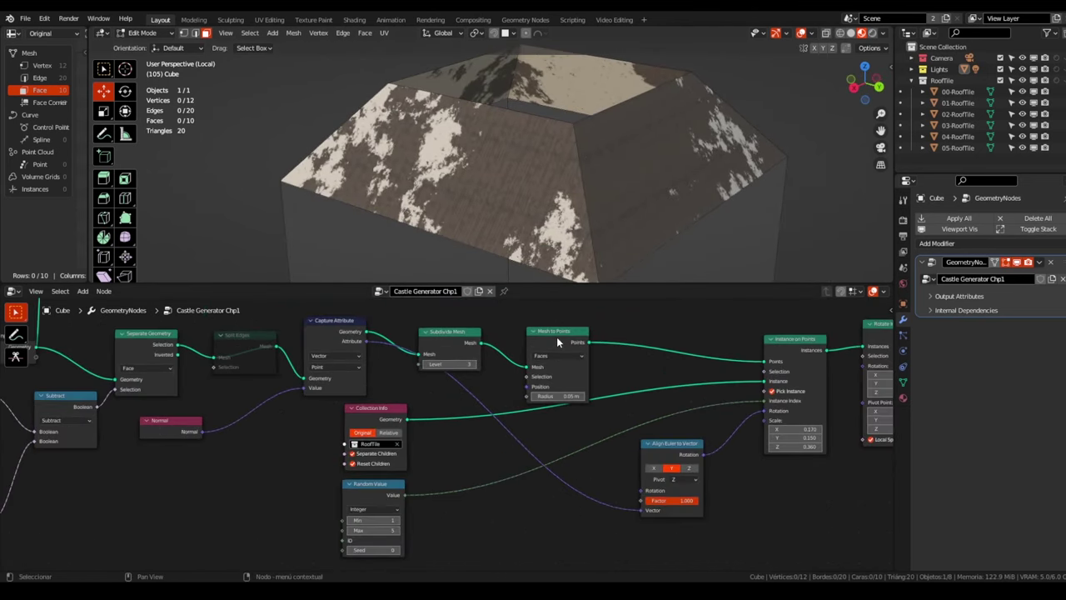
pyautogui.scroll(2, 558, 338)
pyautogui.scroll(-3, 558, 342)
pyautogui.scroll(-3, 559, 367)
pyautogui.scroll(1, 524, 424)
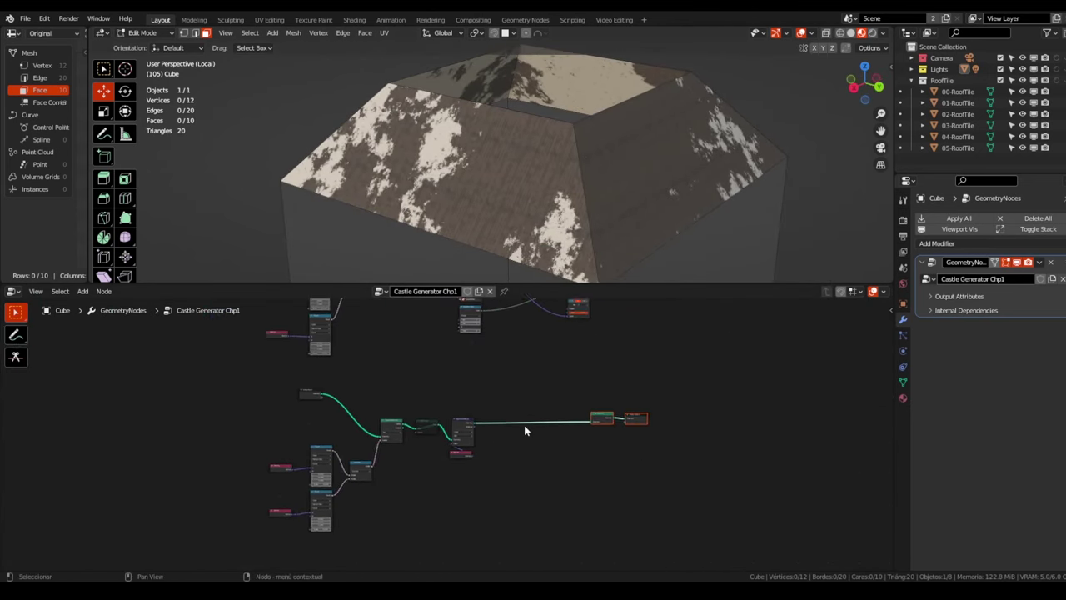
pyautogui.scroll(3, 513, 405)
# Insert a Mesh to Points node after Capture Attribute
pyautogui.hotkey('shift', 'a')
pyautogui.write('mehs')
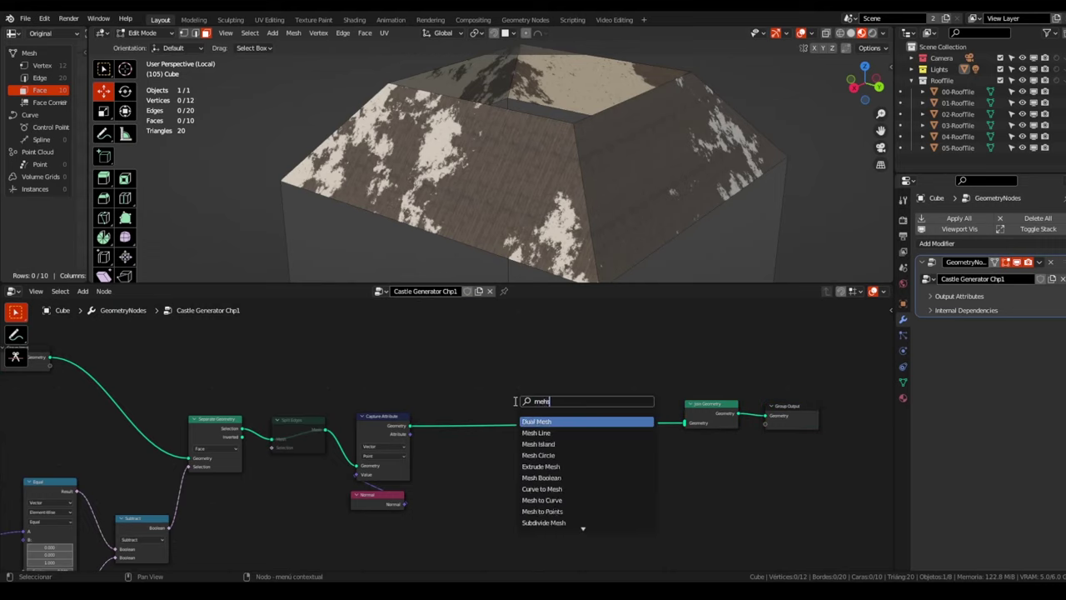
pyautogui.press('BackSpace')
pyautogui.write('to')
pyautogui.press('Down')
pyautogui.press('Return')
pyautogui.click(536, 385)
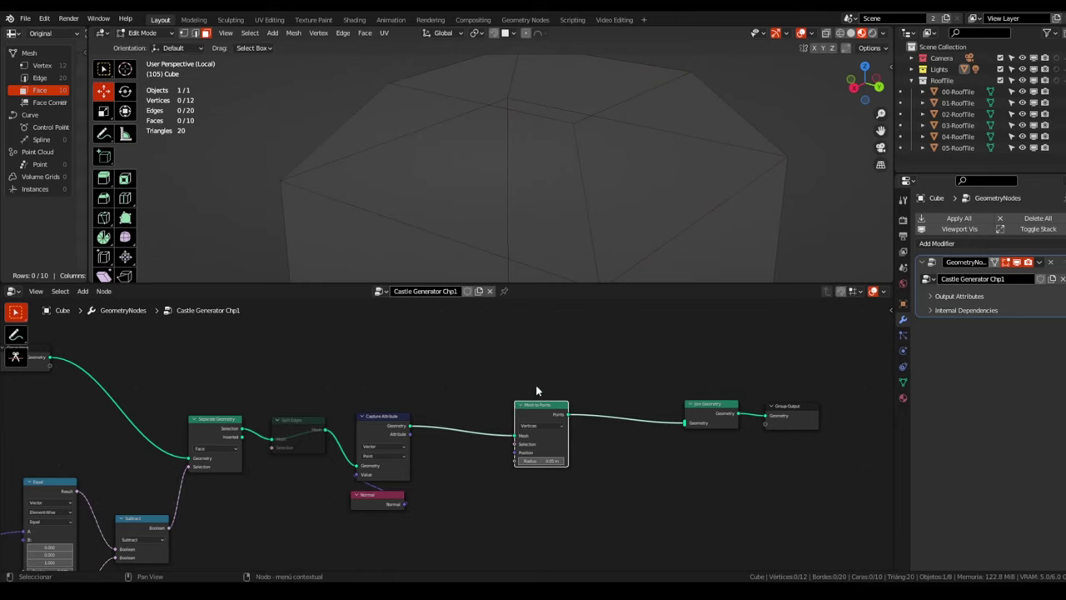
pyautogui.moveTo(535, 424); pyautogui.dragTo(522, 421)
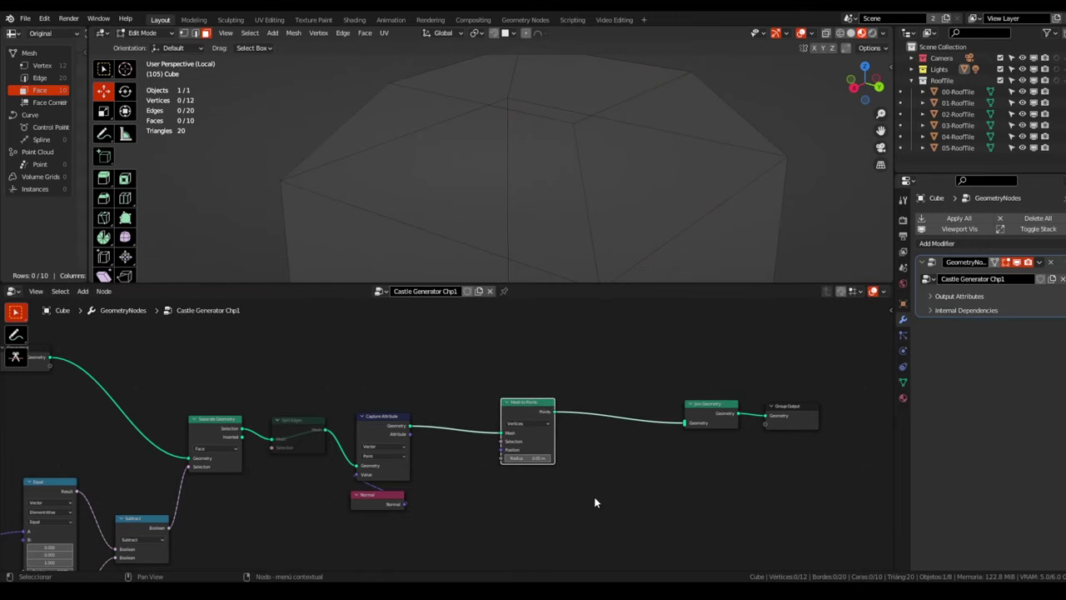
# Drop Instance on Points before Join Geometry and add a Cube mesh node
pyautogui.hotkey('shift', 'a')
pyautogui.write('insnta')
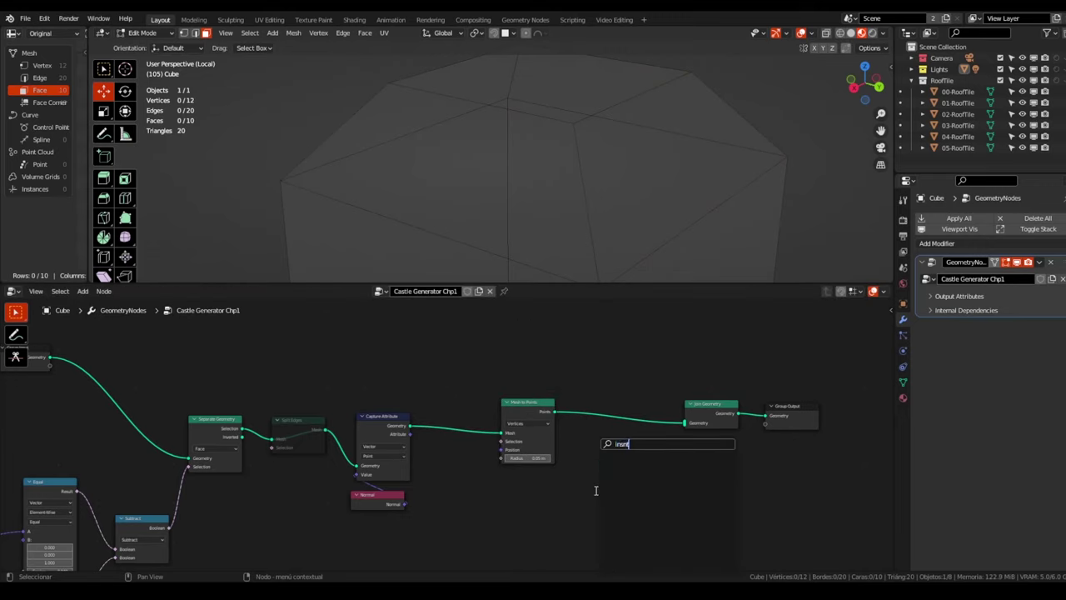
pyautogui.press('BackSpace')
pyautogui.press('BackSpace')
pyautogui.press('Down')
pyautogui.press('Down')
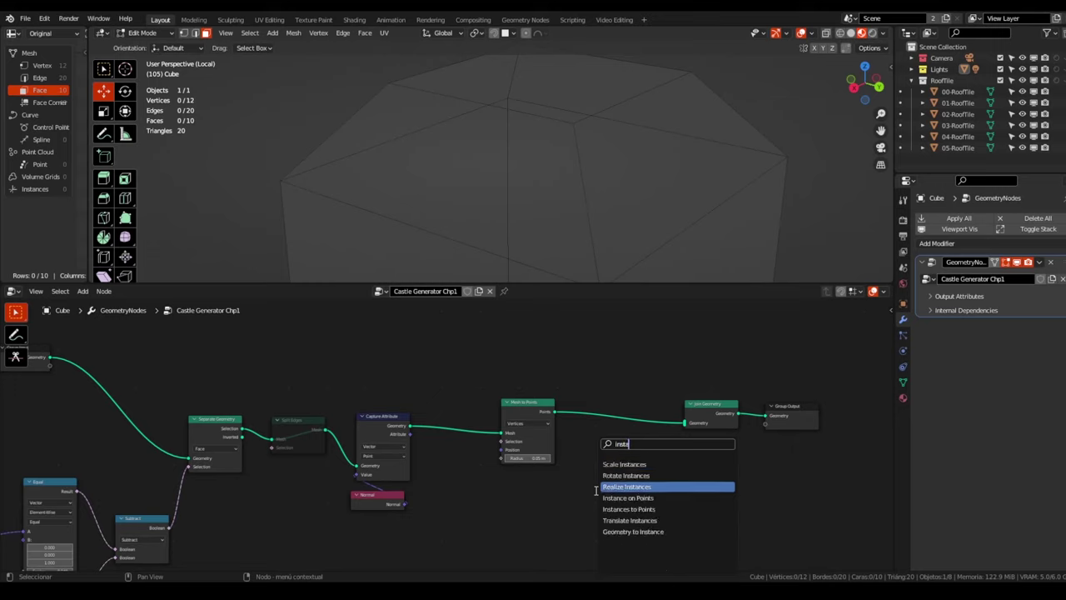
pyautogui.press('Down')
pyautogui.press('Return')
pyautogui.click(586, 414)
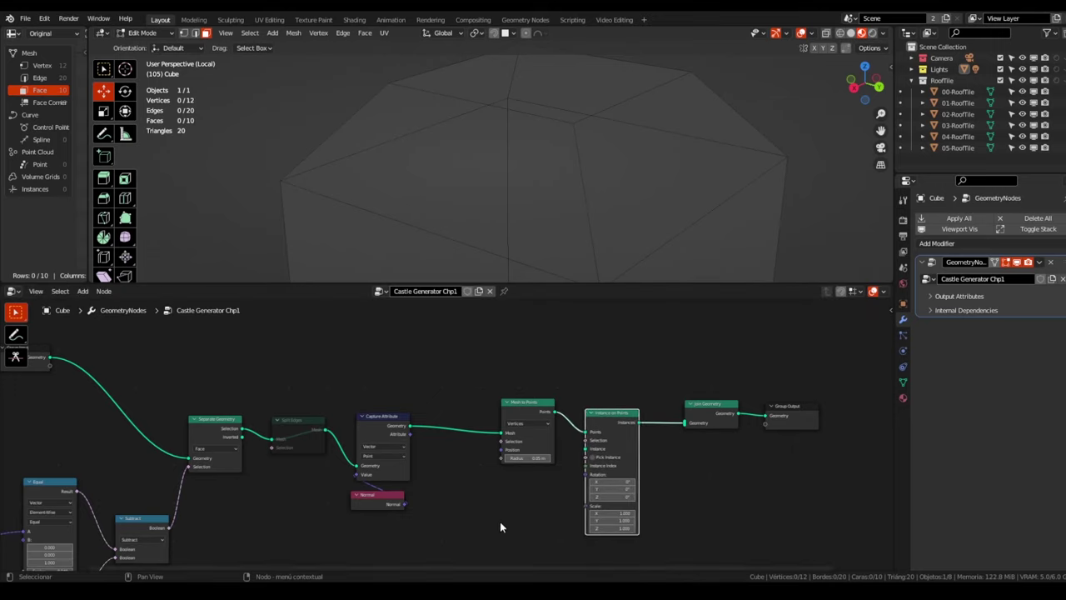
pyautogui.hotkey('shift', 'a')
pyautogui.write('cube')
pyautogui.press('Return')
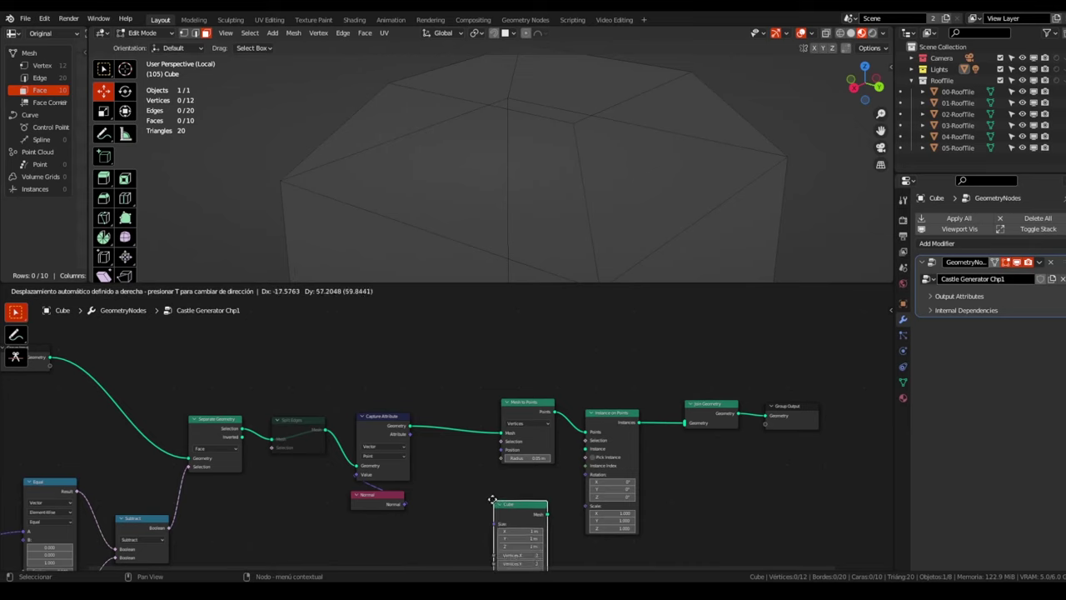
# Place the Cube node and feed its mesh into Instance on Points' Instance input
pyautogui.click(493, 502)
pyautogui.moveTo(547, 512)
pyautogui.mouseDown()
pyautogui.moveTo(585, 475)
pyautogui.moveTo(586, 449)
pyautogui.mouseUp()
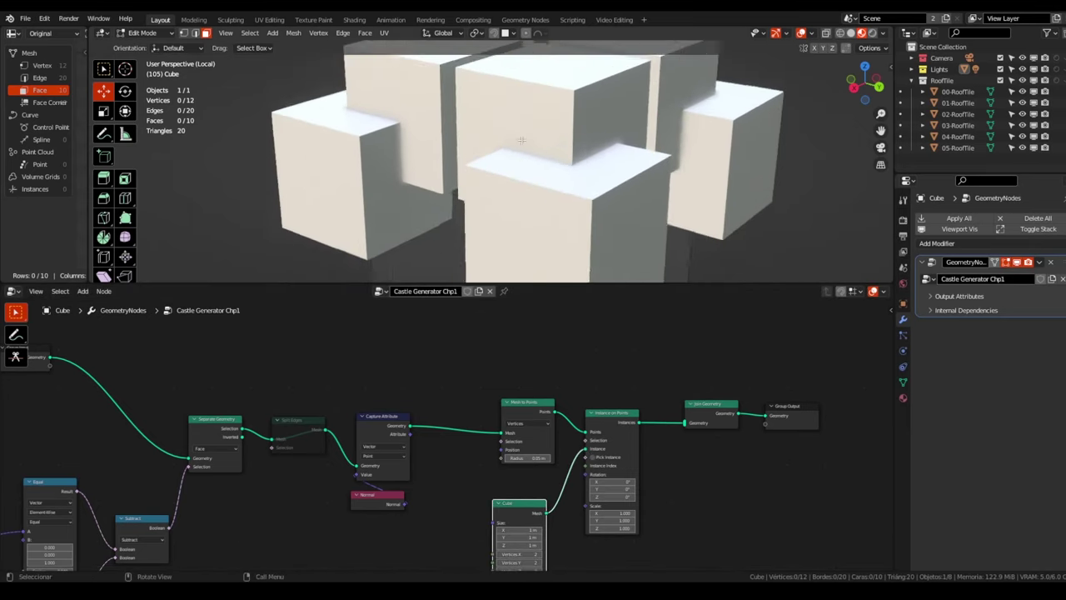
pyautogui.moveTo(533, 167); pyautogui.dragTo(605, 160, button='middle')
pyautogui.scroll(2, 550, 458)
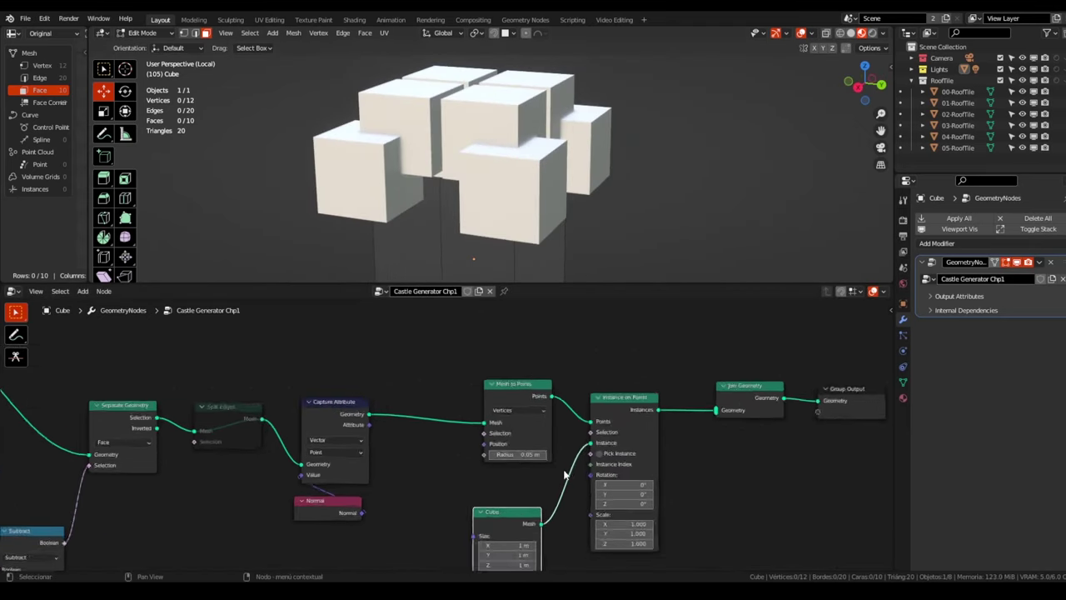
pyautogui.scroll(2, 550, 458)
# Switch Mesh to Points to Faces so points sit on face centres
pyautogui.click(512, 400)
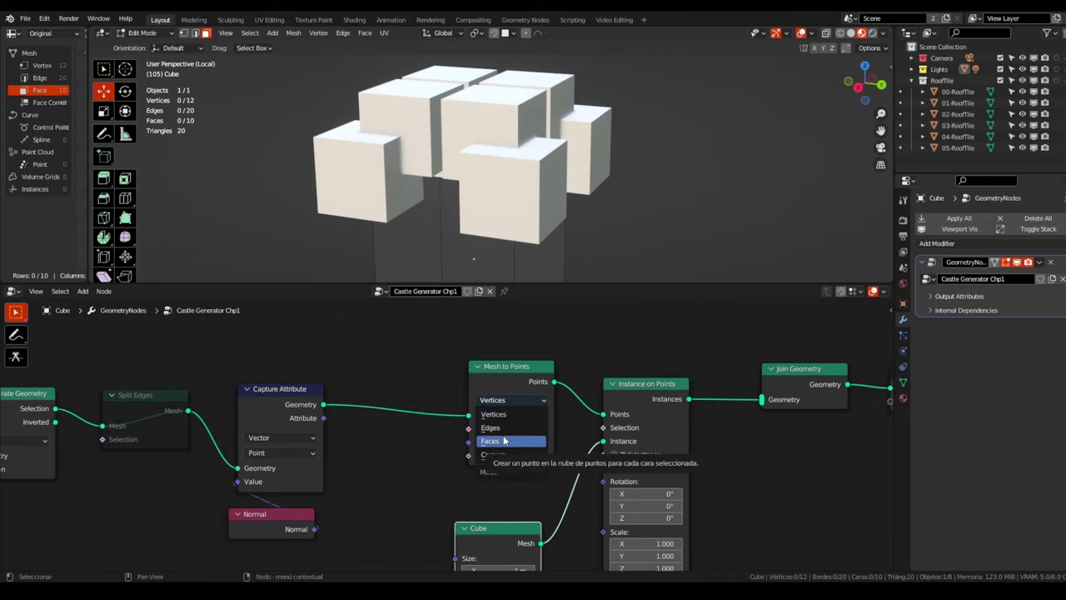
pyautogui.click(503, 441)
pyautogui.scroll(4, 477, 150)
pyautogui.moveTo(477, 166)
pyautogui.mouseDown(button='middle')
pyautogui.moveTo(476, 134)
pyautogui.moveTo(500, 125)
pyautogui.mouseUp(button='middle')
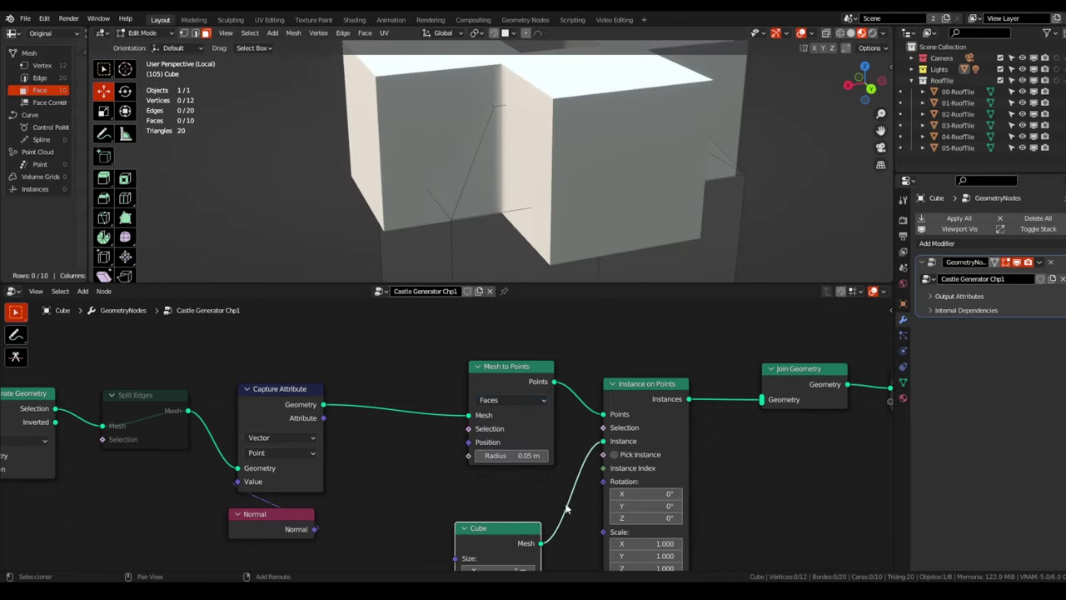
pyautogui.moveTo(522, 549); pyautogui.dragTo(511, 376, button='middle')
# Set the Cube size X, Y and Z to 0.2 m
pyautogui.moveTo(488, 397); pyautogui.dragTo(487, 422)
pyautogui.write('0.2')
pyautogui.press('Return')
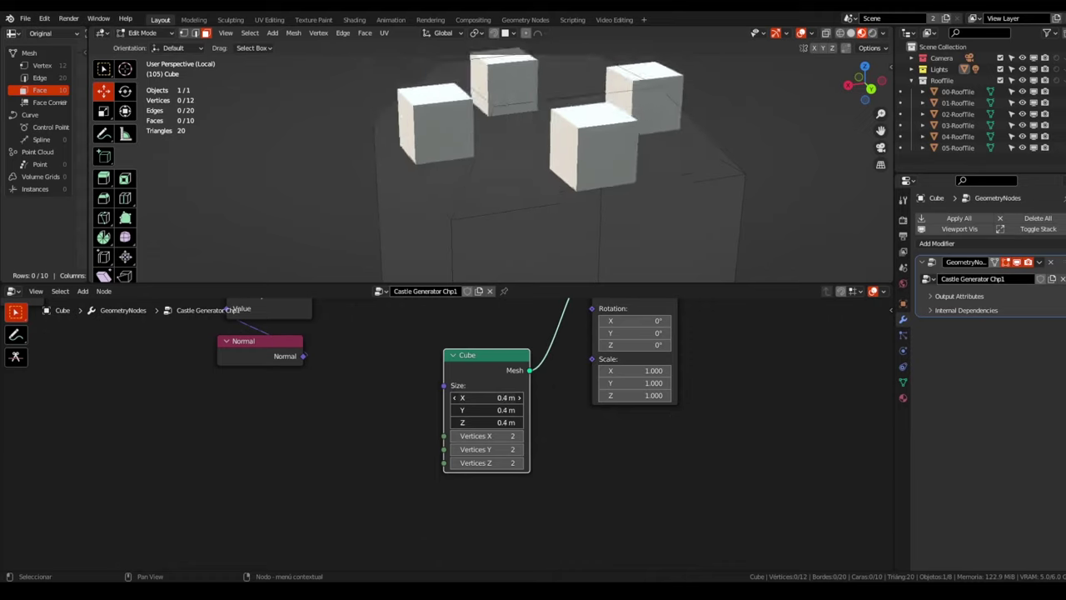
pyautogui.scroll(-3, 589, 202)
pyautogui.scroll(-3, 588, 202)
pyautogui.moveTo(588, 217)
pyautogui.mouseDown(button='middle')
pyautogui.moveTo(588, 203)
pyautogui.moveTo(417, 200)
pyautogui.moveTo(500, 184)
pyautogui.moveTo(604, 190)
pyautogui.moveTo(523, 159)
pyautogui.mouseUp(button='middle')
pyautogui.scroll(4, 572, 173)
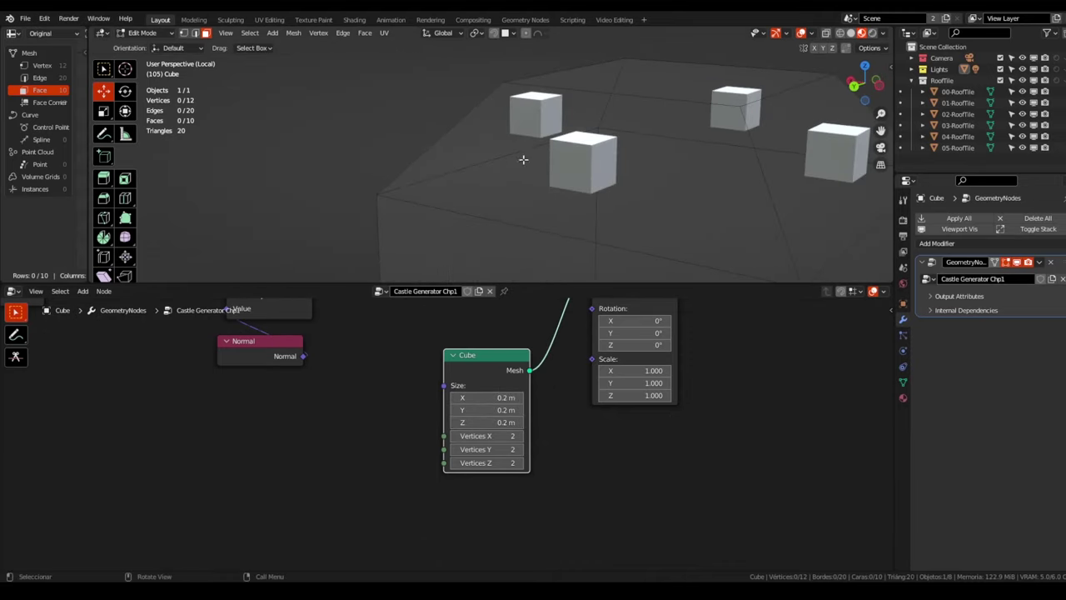
pyautogui.moveTo(705, 168); pyautogui.dragTo(665, 158, button='middle')
pyautogui.scroll(-3, 558, 388)
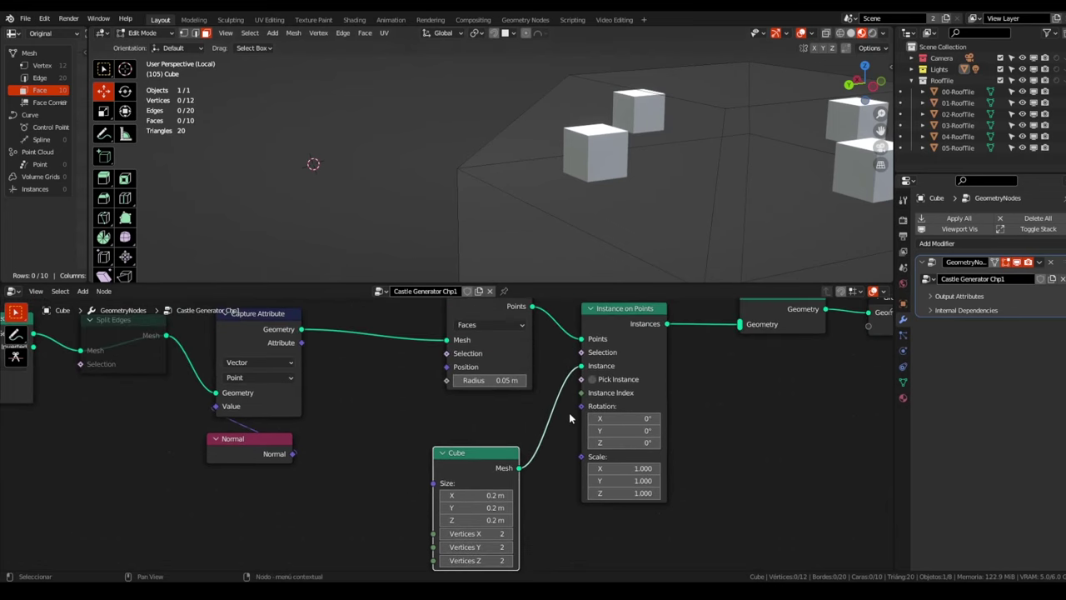
pyautogui.scroll(-2, 557, 388)
pyautogui.scroll(-1, 557, 389)
# Tidy the Cube and Capture Attribute node positions
pyautogui.moveTo(515, 426); pyautogui.dragTo(534, 417)
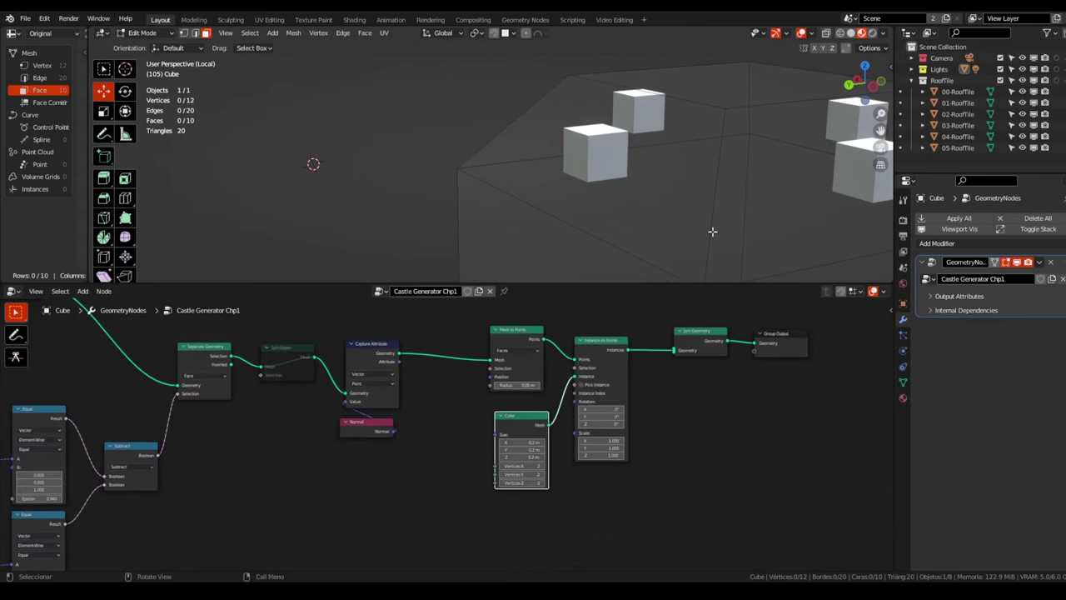
pyautogui.moveTo(709, 231)
pyautogui.mouseDown(button='middle')
pyautogui.moveTo(648, 195)
pyautogui.moveTo(430, 238)
pyautogui.mouseUp(button='middle')
pyautogui.scroll(1, 410, 348)
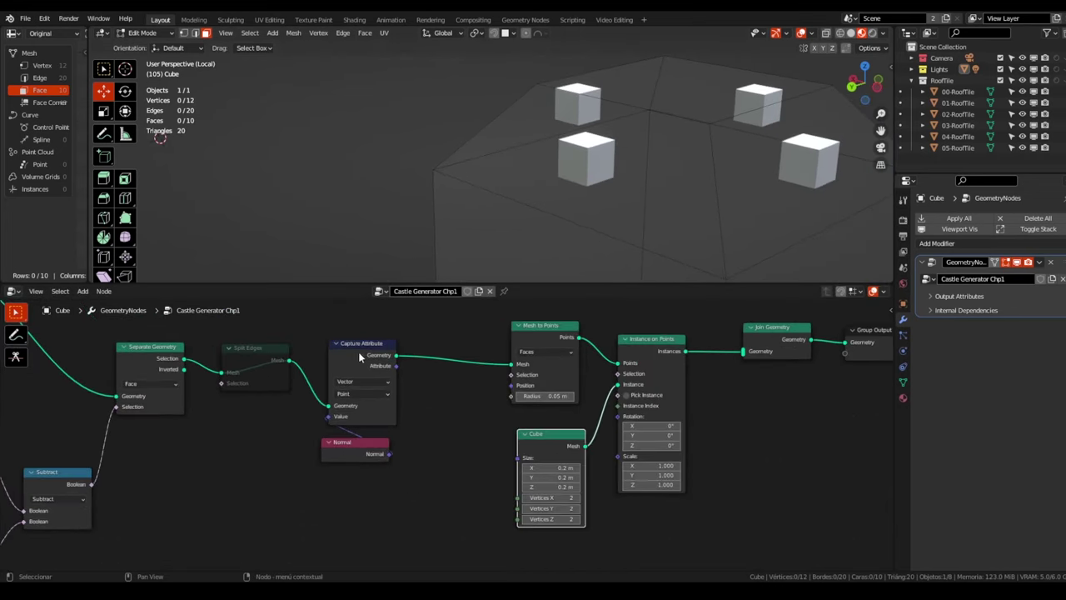
pyautogui.moveTo(360, 356); pyautogui.dragTo(354, 357)
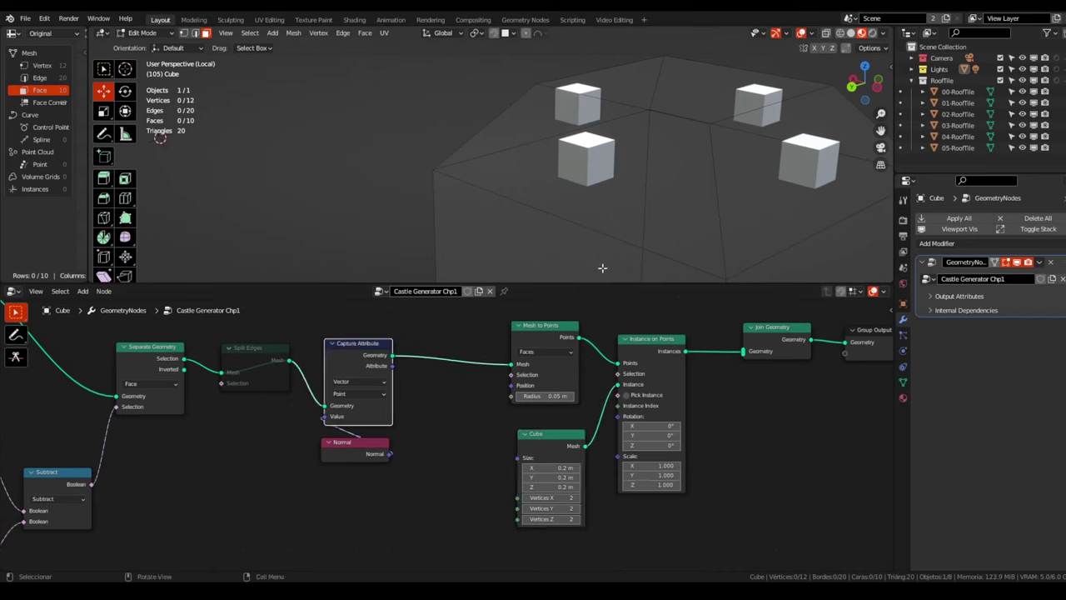
# Insert a Subdivide Mesh node before Mesh to Points and set its Level to 3
pyautogui.click(452, 343)
pyautogui.hotkey('shift', 'a')
pyautogui.write('s')
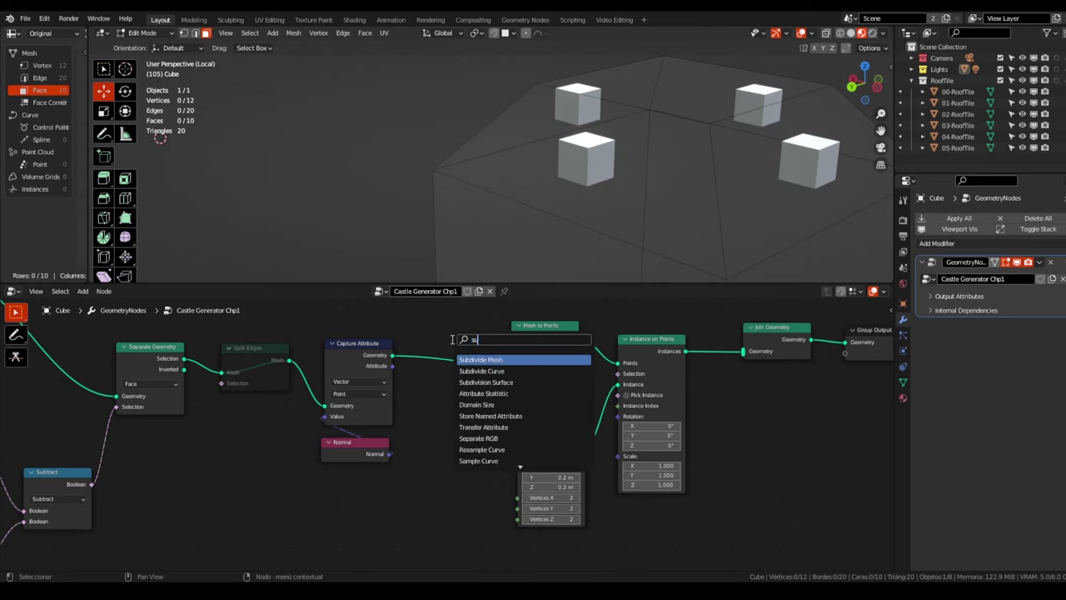
pyautogui.write('ub')
pyautogui.press('Return')
pyautogui.click(431, 344)
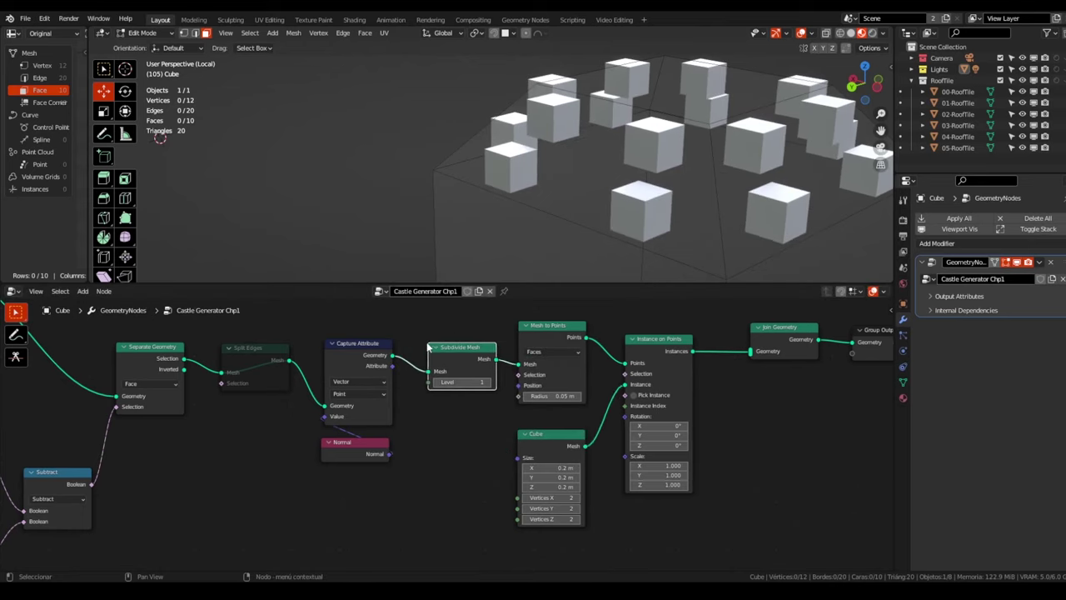
pyautogui.click(492, 385)
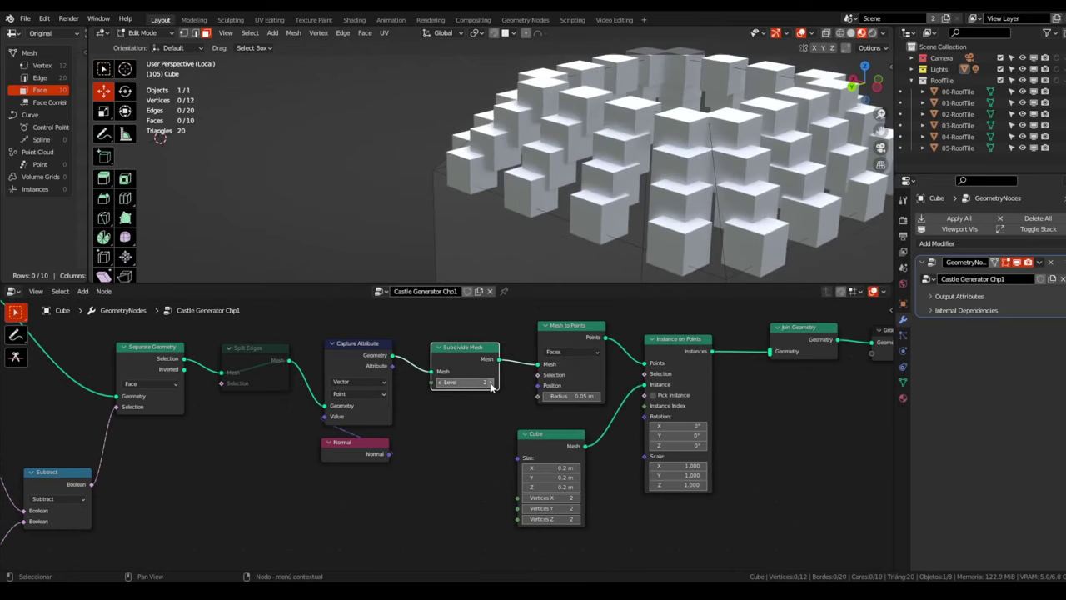
pyautogui.click(491, 385)
pyautogui.click(439, 383)
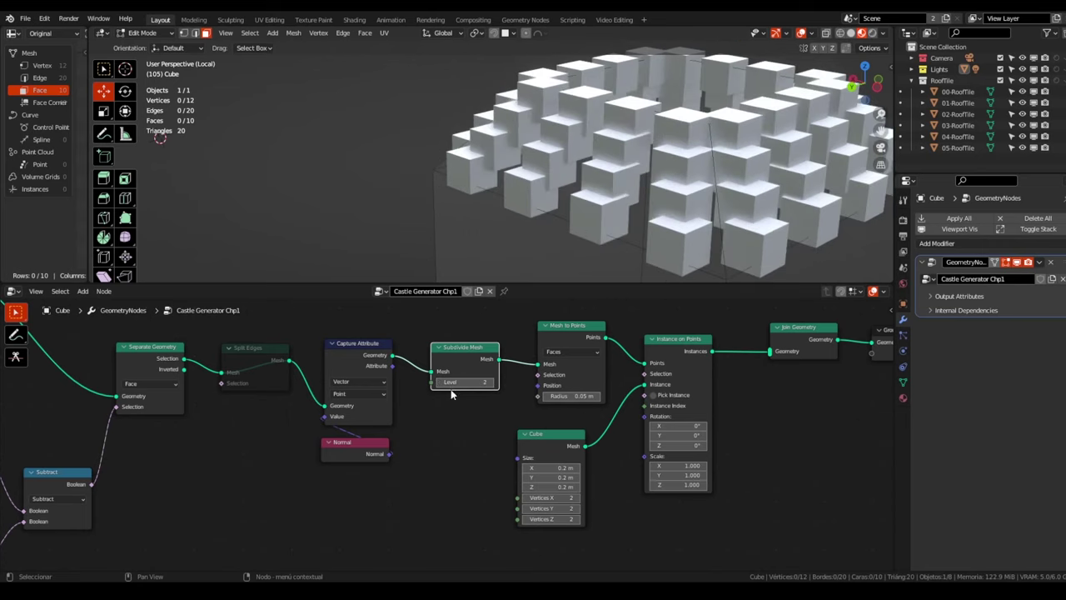
pyautogui.click(491, 385)
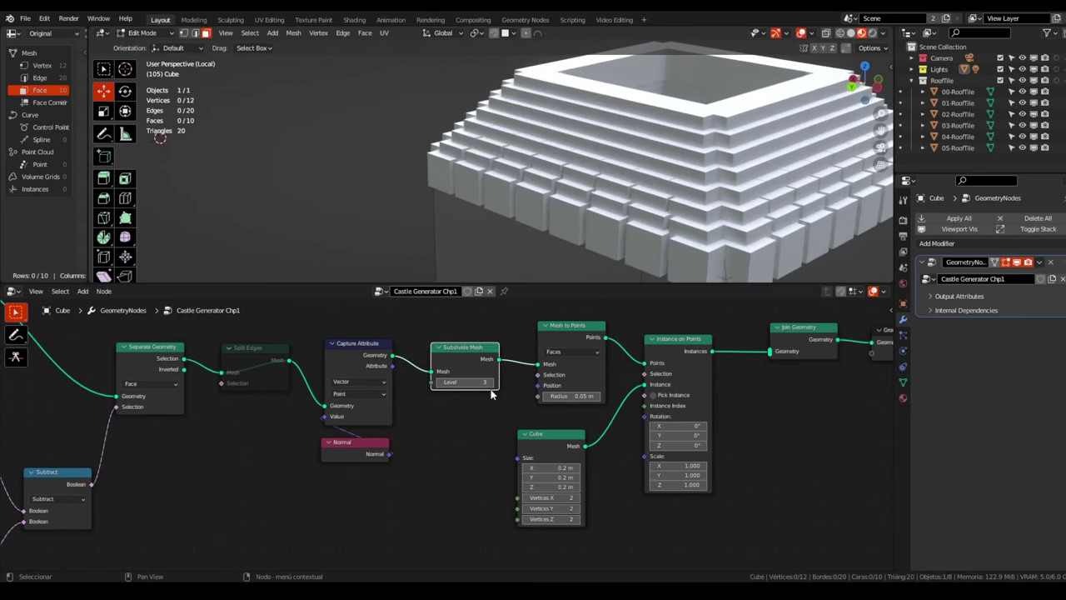
pyautogui.scroll(-3, 614, 167)
pyautogui.moveTo(614, 167)
pyautogui.mouseDown(button='middle')
pyautogui.moveTo(719, 171)
pyautogui.moveTo(683, 183)
pyautogui.mouseUp(button='middle')
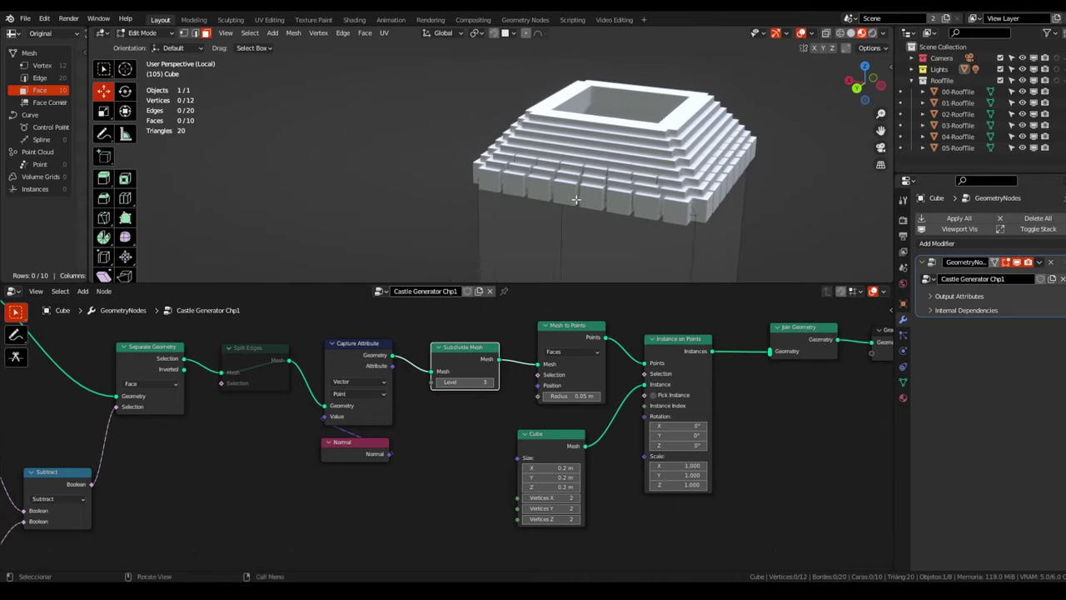
pyautogui.click(557, 443)
# Replace the Cube node with a Collection Info node for the RoofTile collection
pyautogui.press('x')
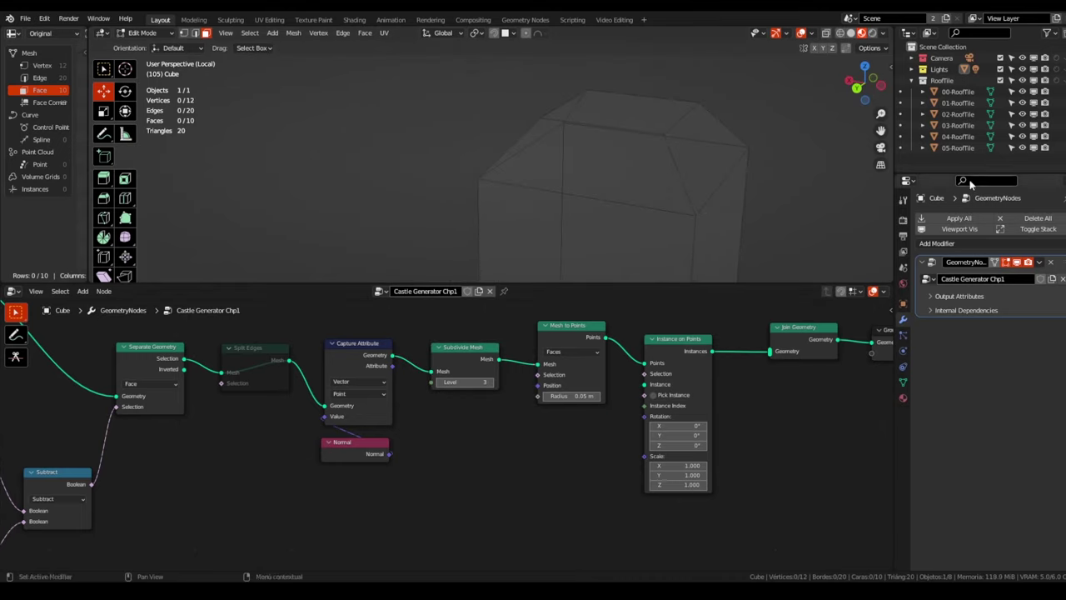
pyautogui.moveTo(954, 82)
pyautogui.mouseDown()
pyautogui.moveTo(523, 483)
pyautogui.moveTo(633, 413)
pyautogui.moveTo(643, 391)
pyautogui.mouseUp()
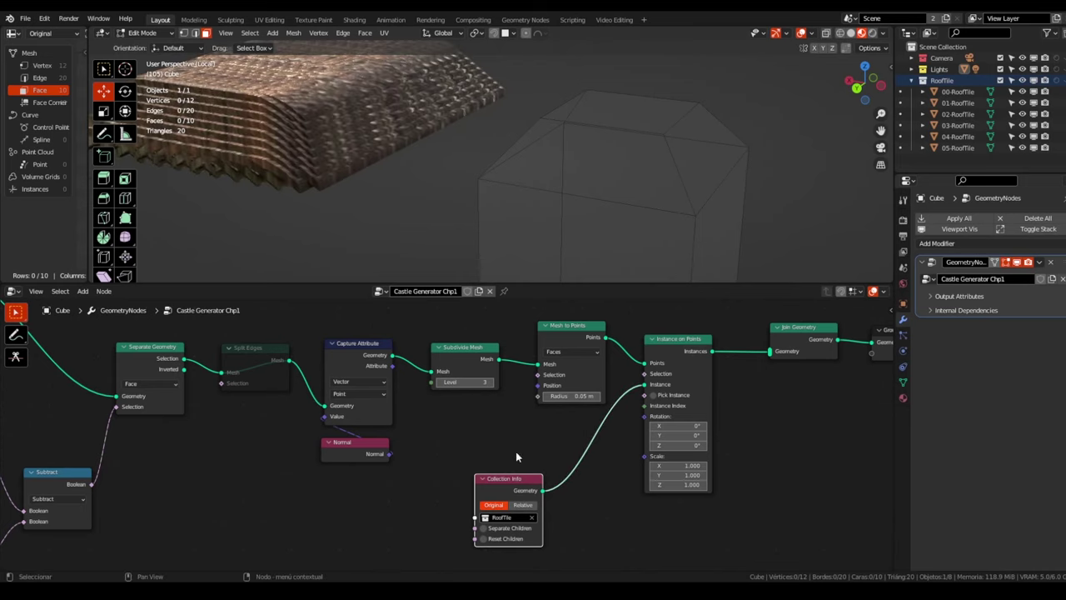
pyautogui.moveTo(525, 479); pyautogui.dragTo(545, 460)
pyautogui.moveTo(450, 150); pyautogui.dragTo(407, 126, button='middle')
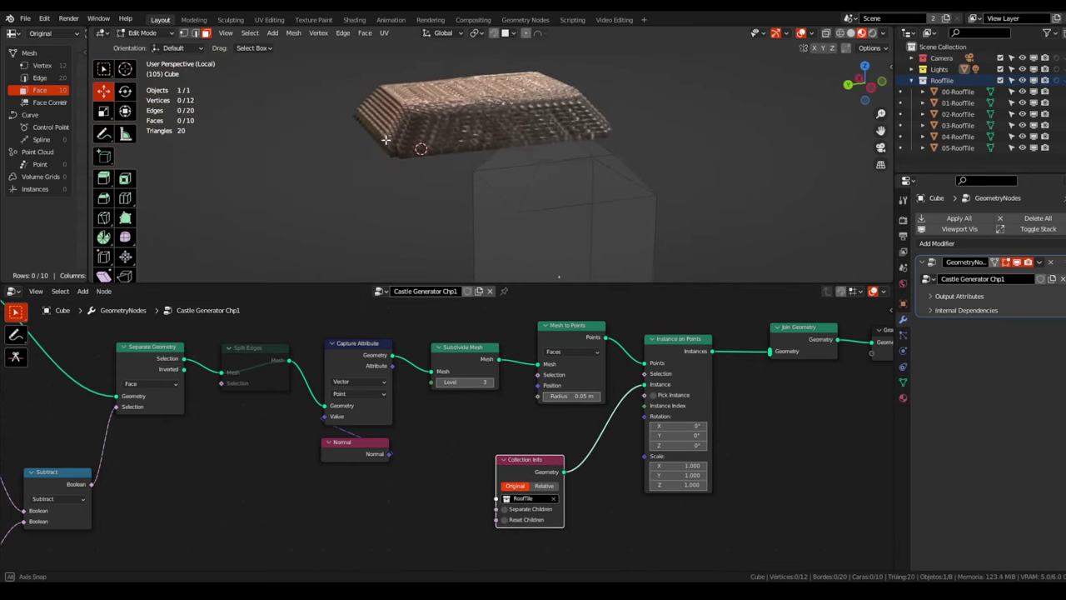
pyautogui.scroll(2, 407, 126)
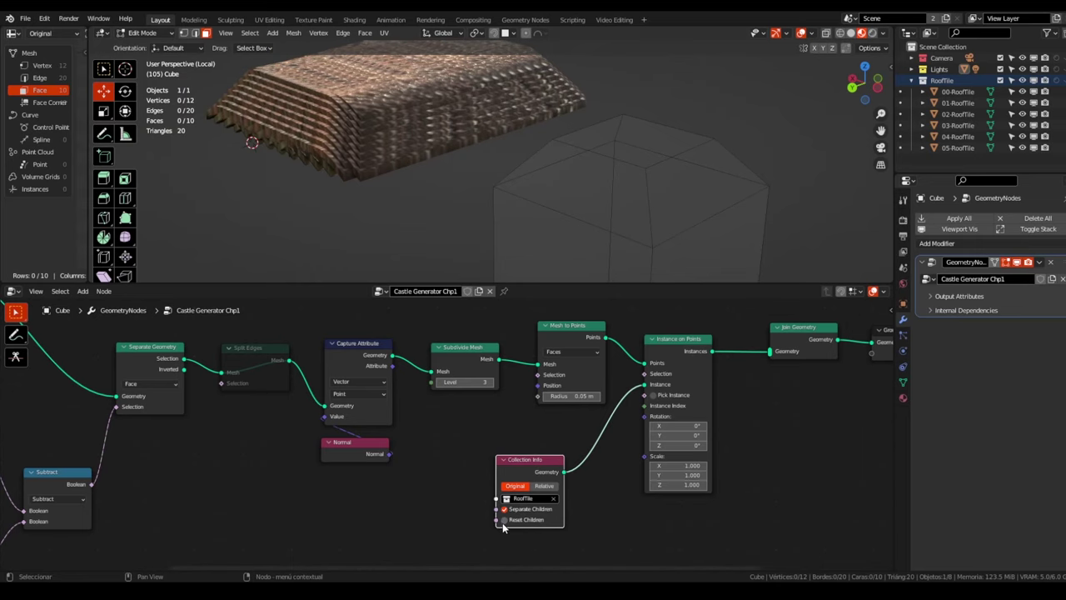
# Enable Reset Children on Collection Info and shrink the tile instances to 0.12 scale
pyautogui.click(504, 522)
pyautogui.scroll(2, 631, 385)
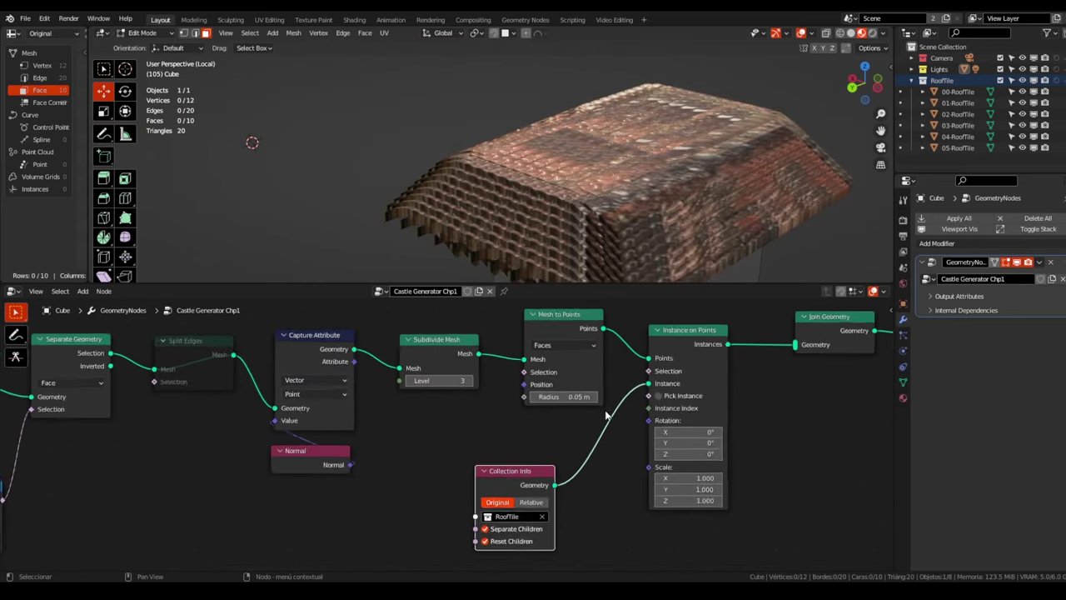
pyautogui.moveTo(520, 472); pyautogui.dragTo(572, 451)
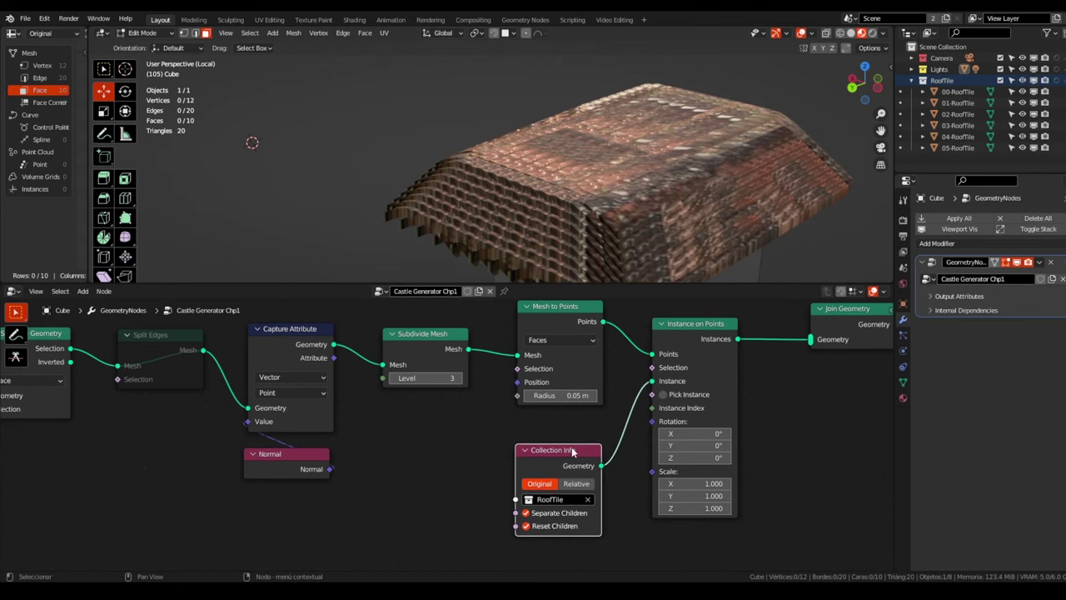
pyautogui.scroll(-1, 571, 447)
pyautogui.click(640, 531)
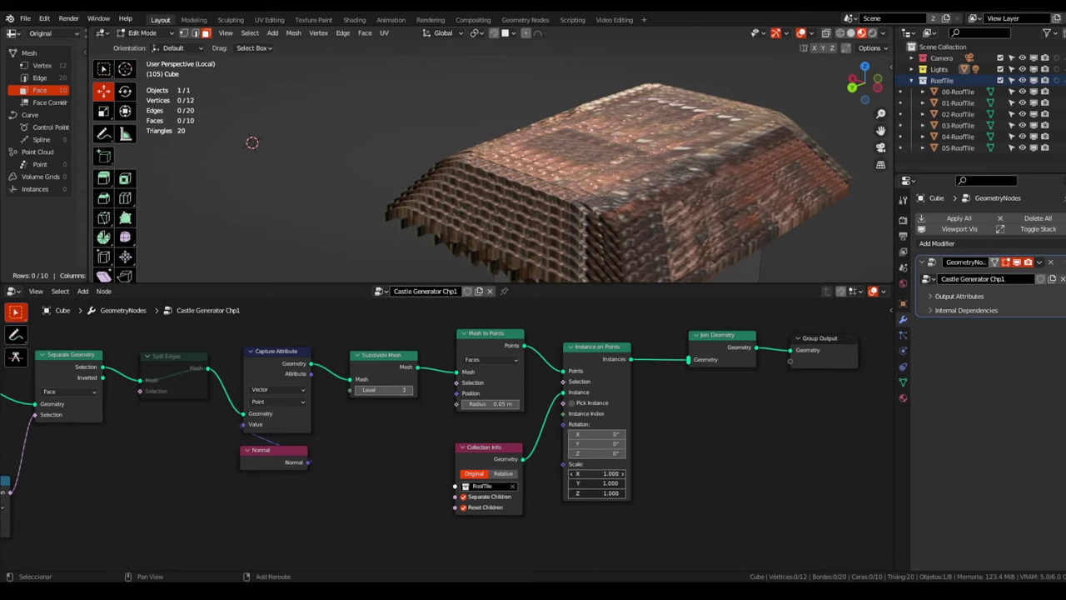
pyautogui.moveTo(610, 473)
pyautogui.mouseDown()
pyautogui.moveTo(583, 494)
pyautogui.moveTo(583, 473)
pyautogui.moveTo(616, 473)
pyautogui.mouseUp()
pyautogui.write('0.120')
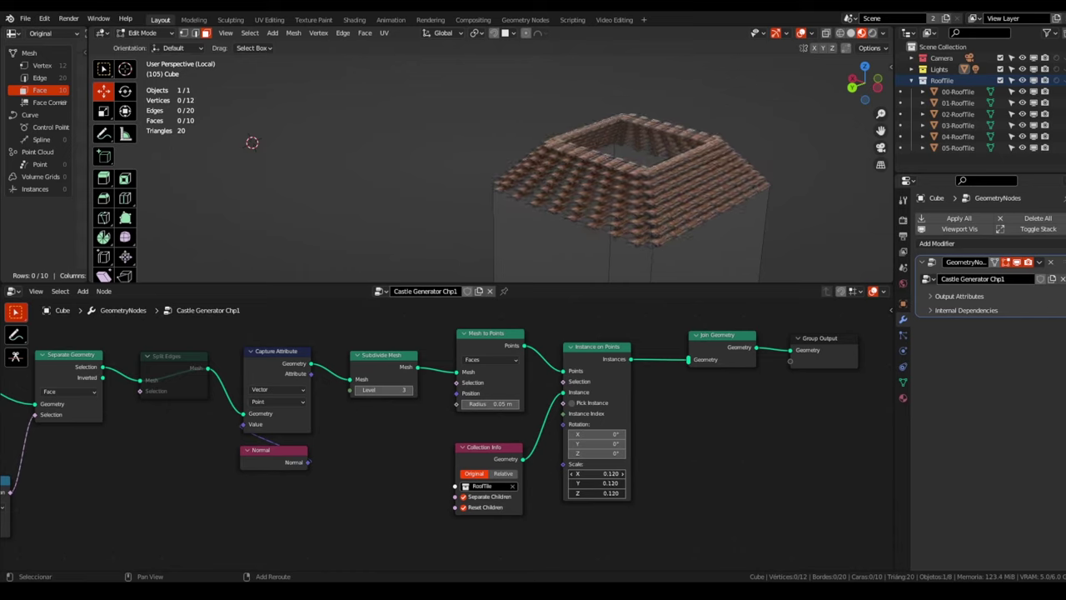
# Set the Instance on Points scale to 0.17 on X, Y and Z
pyautogui.click(604, 475)
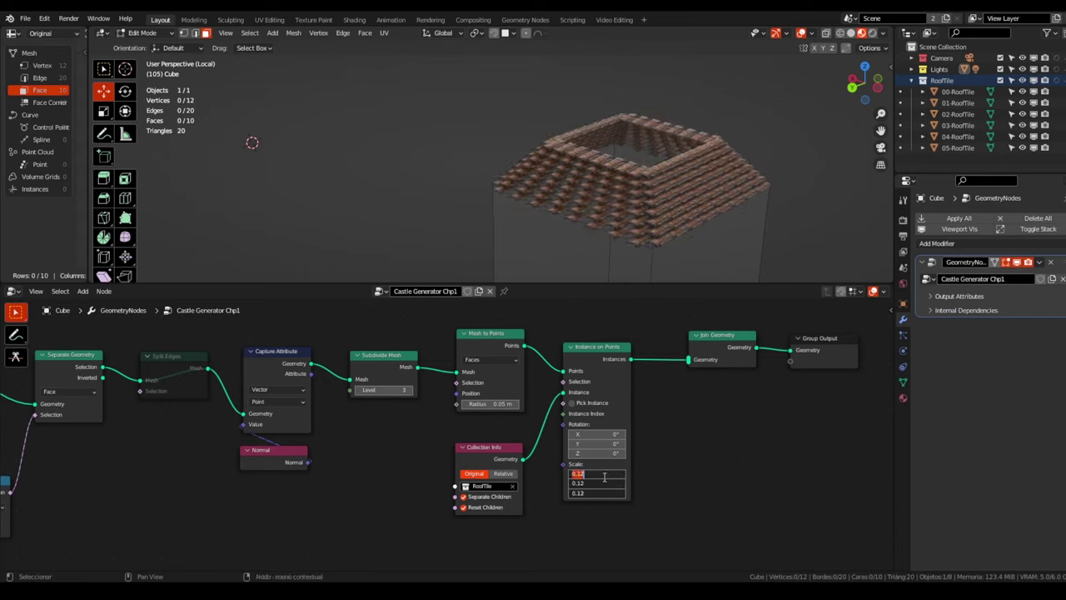
pyautogui.write('.17')
pyautogui.write('0.170')
pyautogui.press('Return')
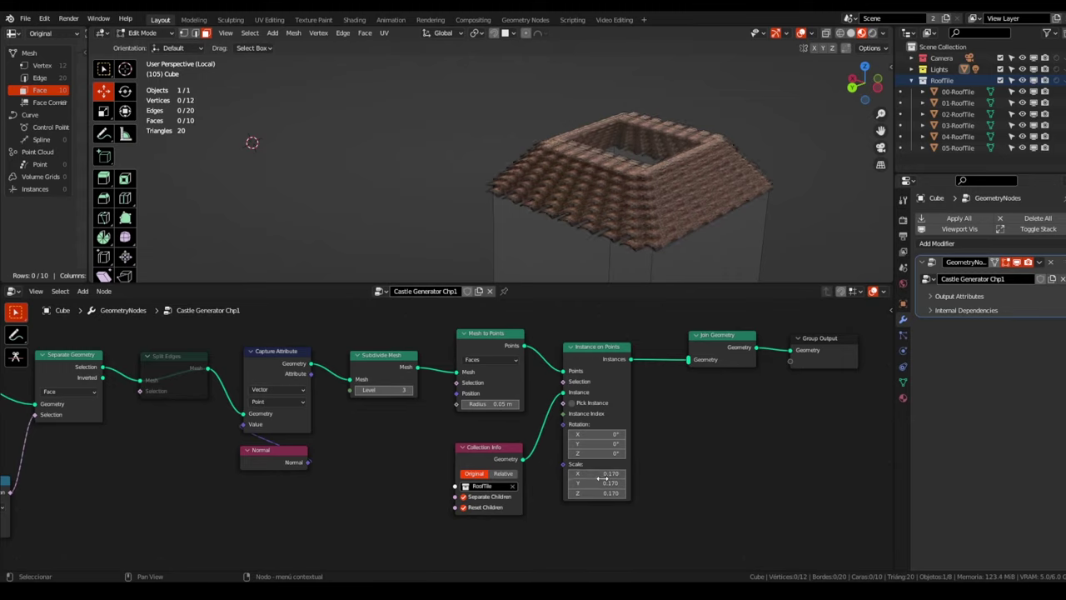
pyautogui.scroll(2, 640, 198)
pyautogui.scroll(2, 639, 198)
pyautogui.moveTo(639, 198)
pyautogui.mouseDown(button='middle')
pyautogui.moveTo(697, 169)
pyautogui.moveTo(583, 172)
pyautogui.moveTo(664, 163)
pyautogui.moveTo(633, 171)
pyautogui.moveTo(553, 155)
pyautogui.moveTo(723, 136)
pyautogui.moveTo(654, 154)
pyautogui.mouseUp(button='middle')
pyautogui.scroll(1, 356, 423)
pyautogui.moveTo(357, 423)
pyautogui.mouseDown(button='middle')
pyautogui.moveTo(504, 403)
pyautogui.moveTo(415, 400)
pyautogui.mouseUp(button='middle')
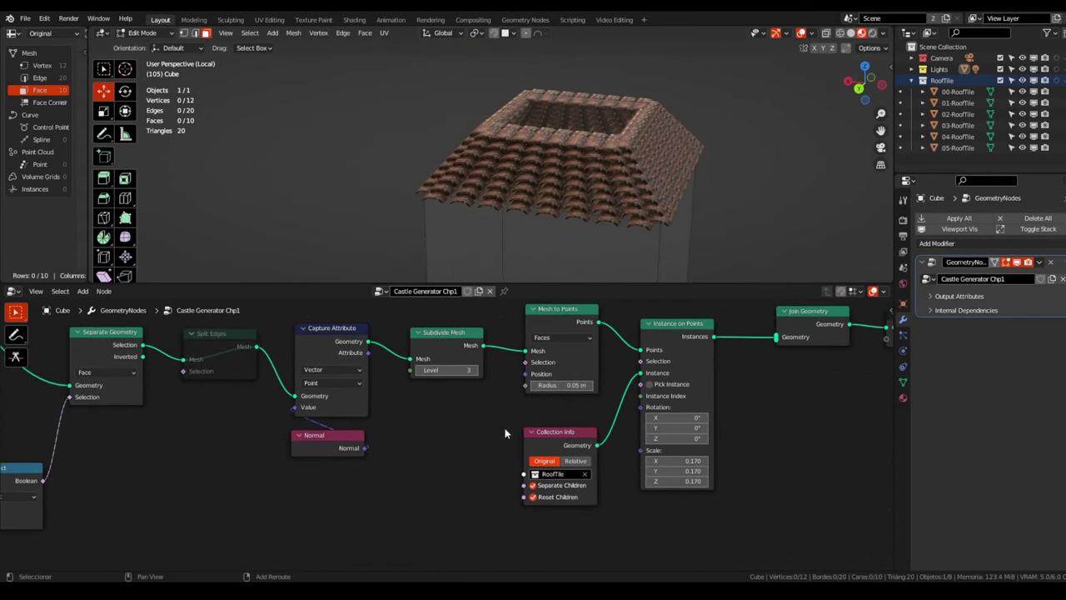
# Add an Align Euler to Vector node below the Collection Info node
pyautogui.moveTo(554, 467); pyautogui.dragTo(554, 444)
pyautogui.hotkey('shift', 'a')
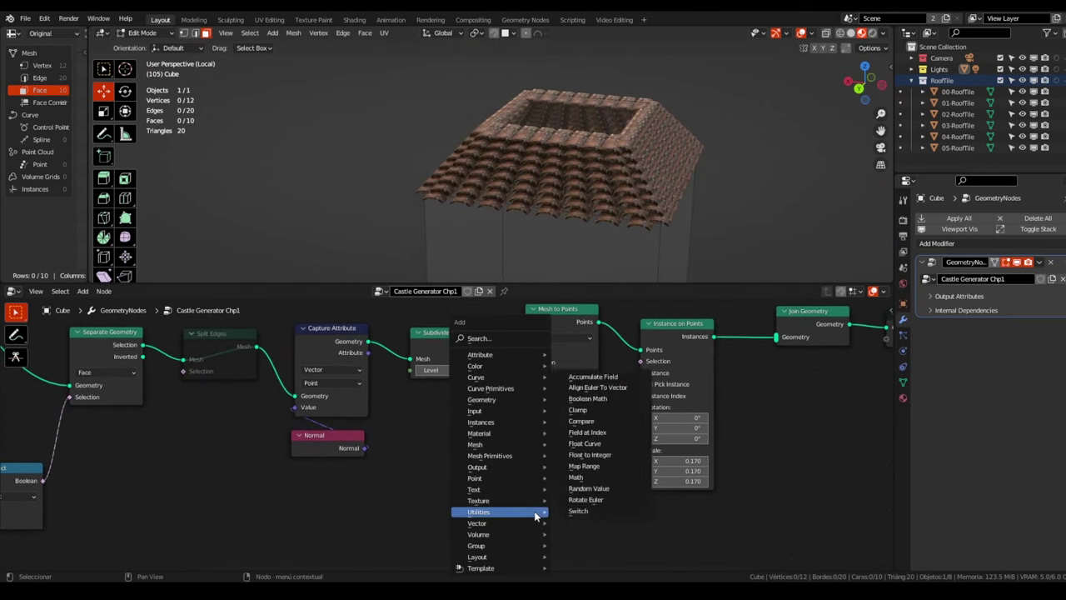
pyautogui.write('aligh')
pyautogui.press('BackSpace')
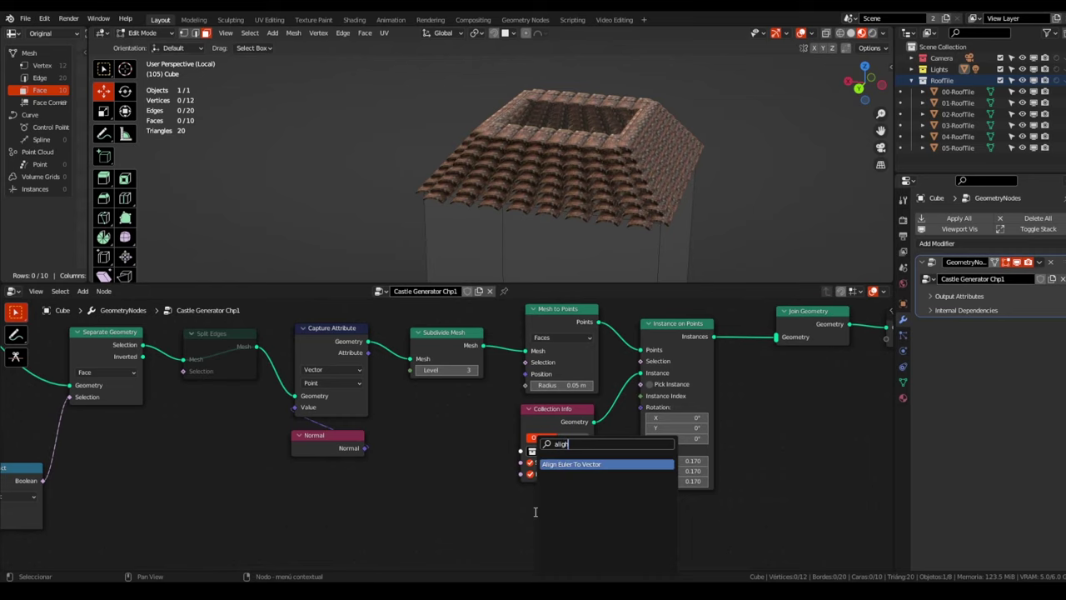
pyautogui.press('Return')
pyautogui.click(517, 502)
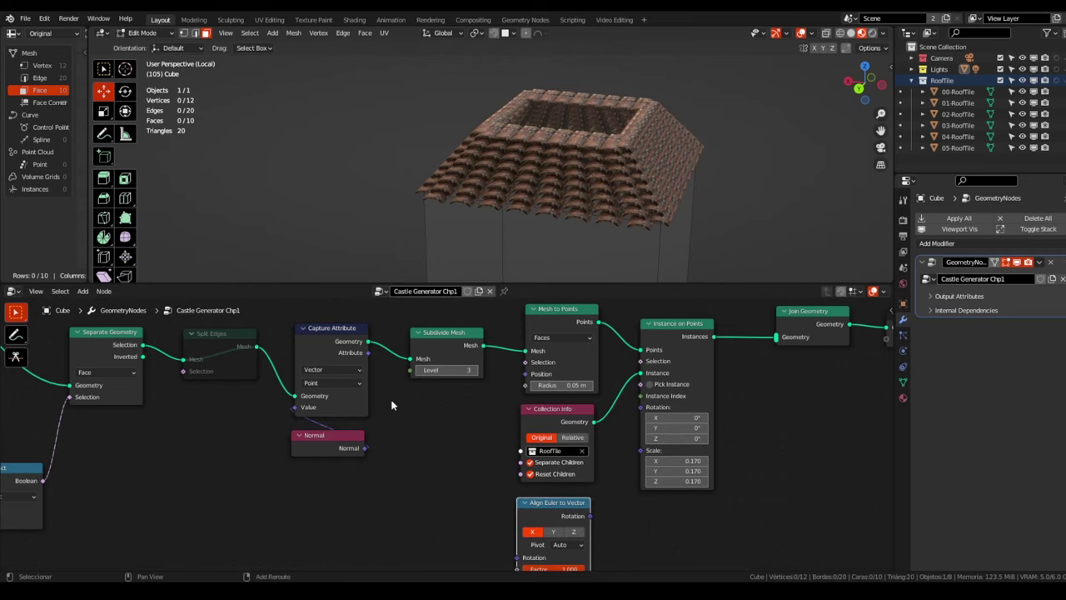
pyautogui.moveTo(391, 405); pyautogui.dragTo(364, 358, button='middle')
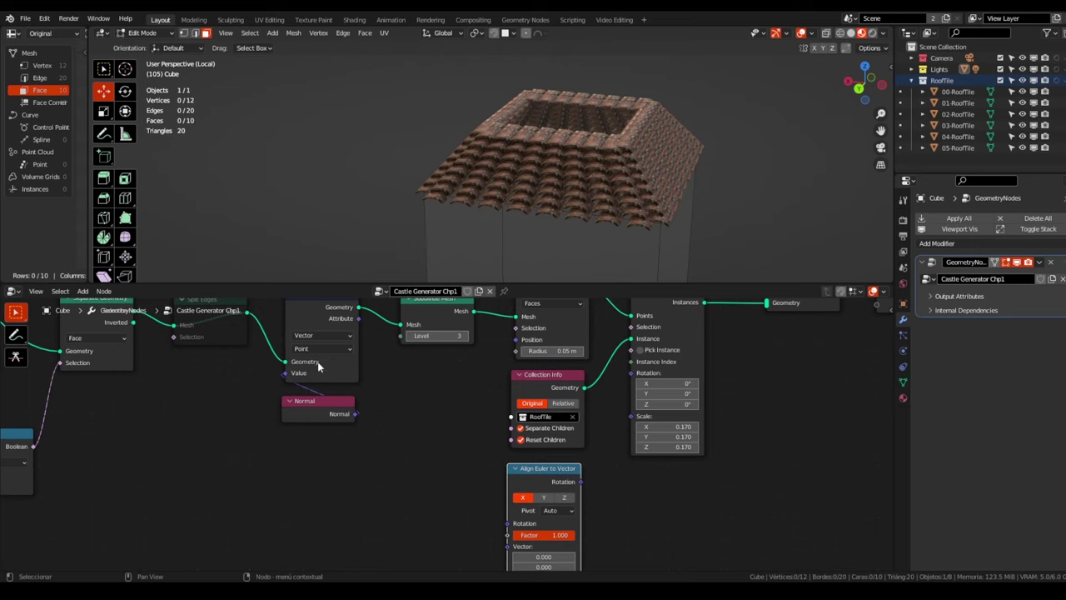
# Capture normals per Face and feed them through Align Euler to Vector (axis Y, pivot Z) into the instance rotation
pyautogui.click(324, 348)
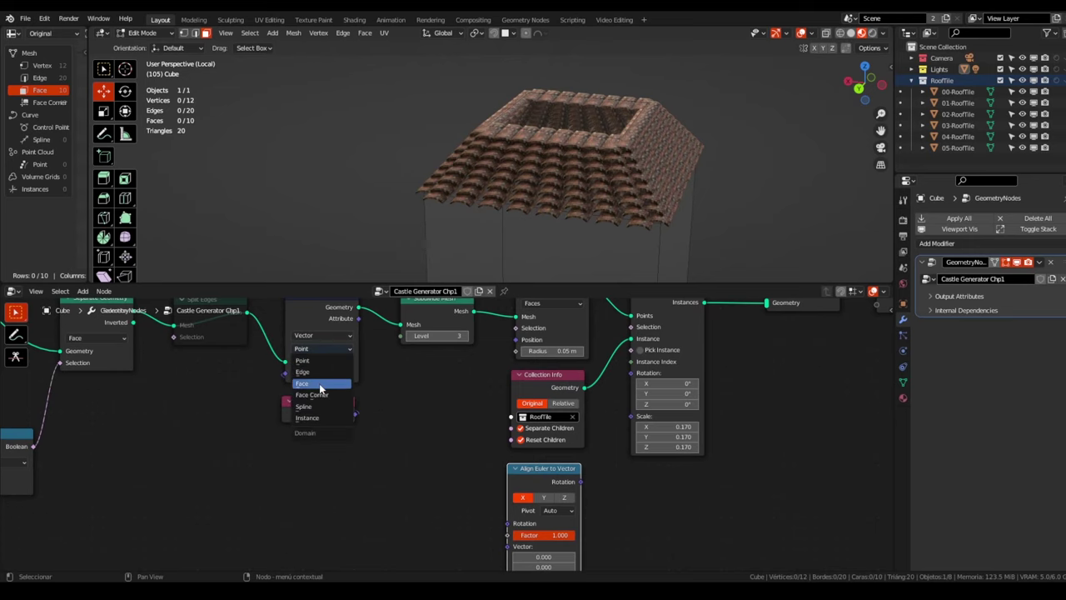
pyautogui.click(319, 383)
pyautogui.moveTo(414, 380); pyautogui.dragTo(426, 415, button='middle')
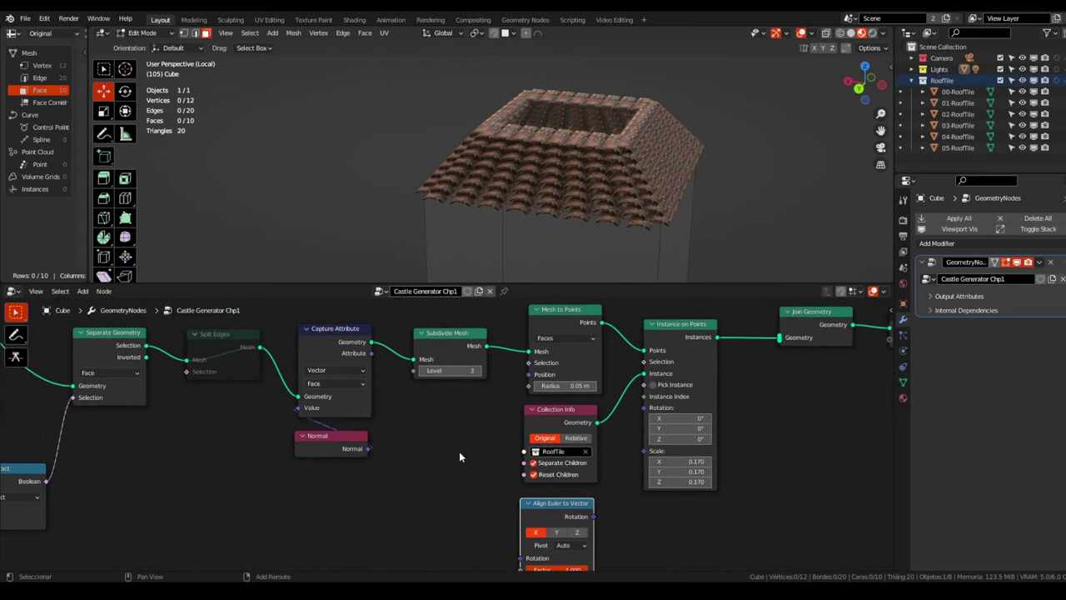
pyautogui.moveTo(459, 457); pyautogui.dragTo(427, 433, button='middle')
pyautogui.moveTo(340, 331); pyautogui.dragTo(488, 528)
pyautogui.moveTo(561, 463); pyautogui.dragTo(591, 420)
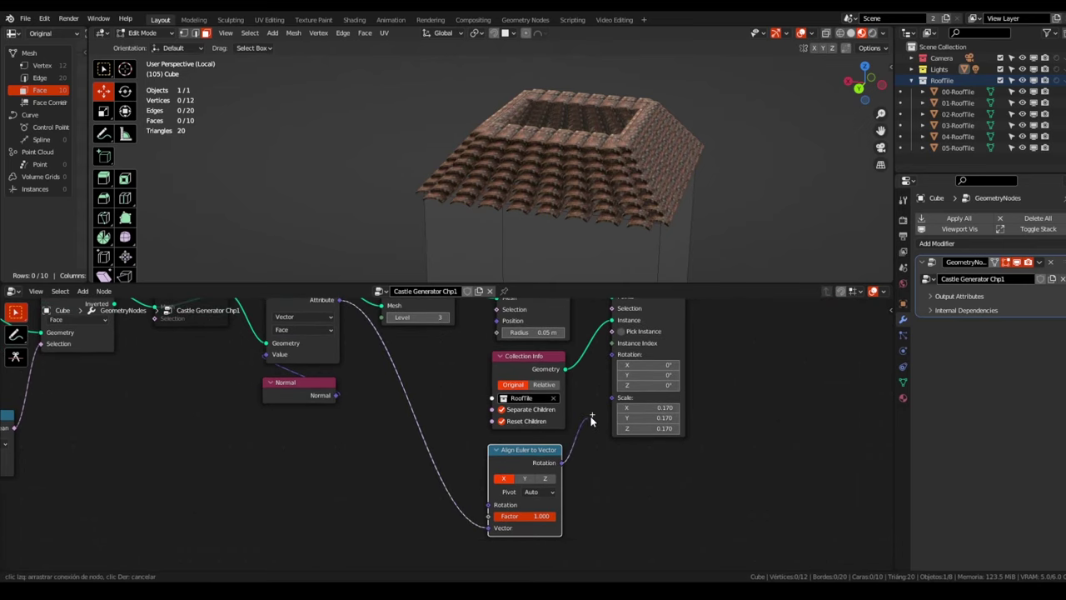
pyautogui.moveTo(610, 360); pyautogui.dragTo(611, 361)
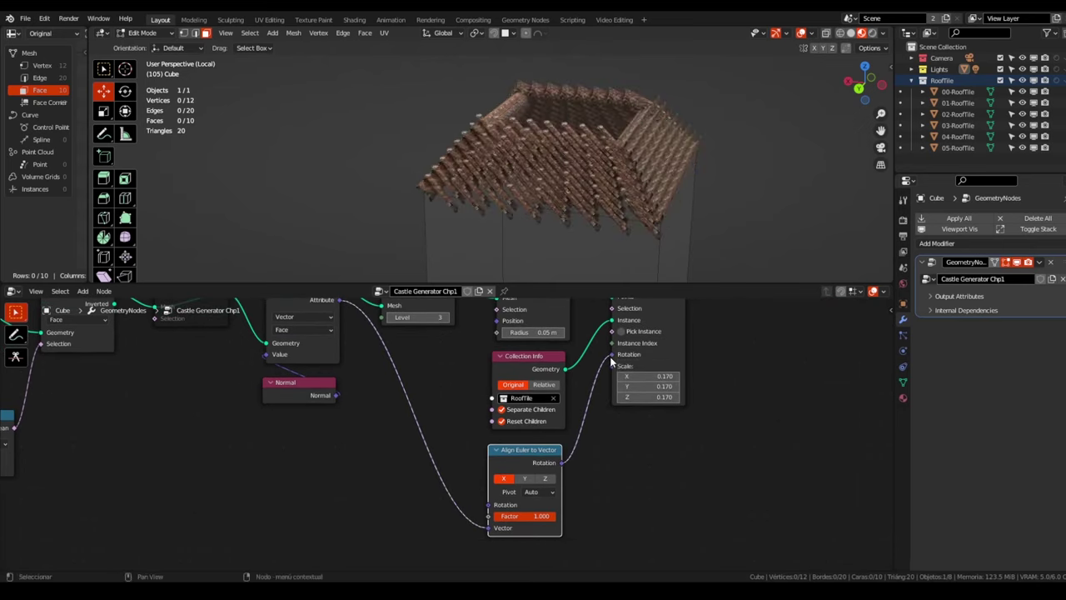
pyautogui.click(526, 480)
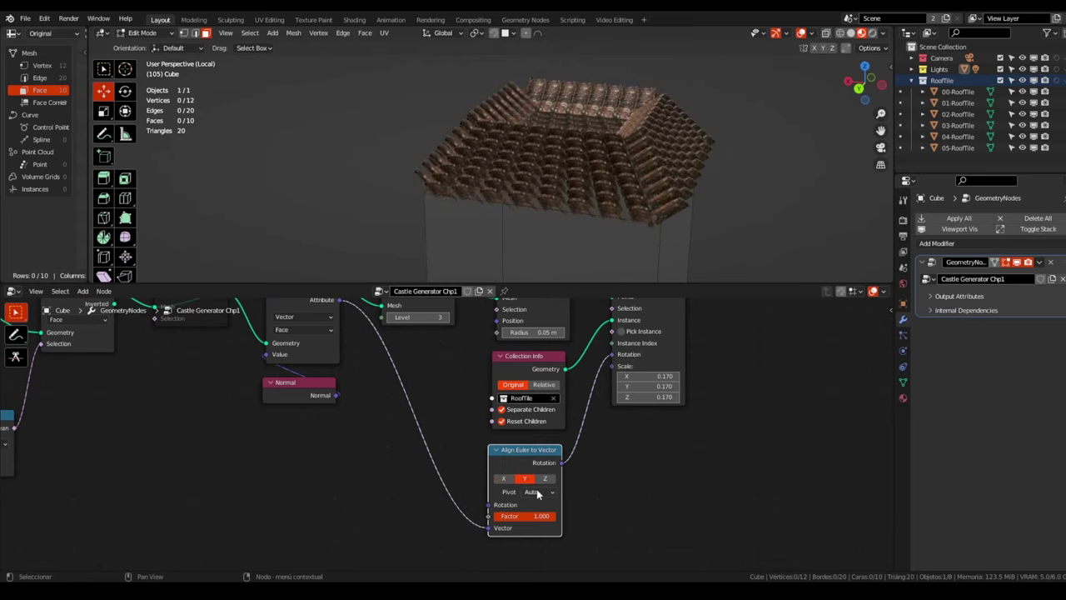
pyautogui.click(537, 492)
pyautogui.click(539, 540)
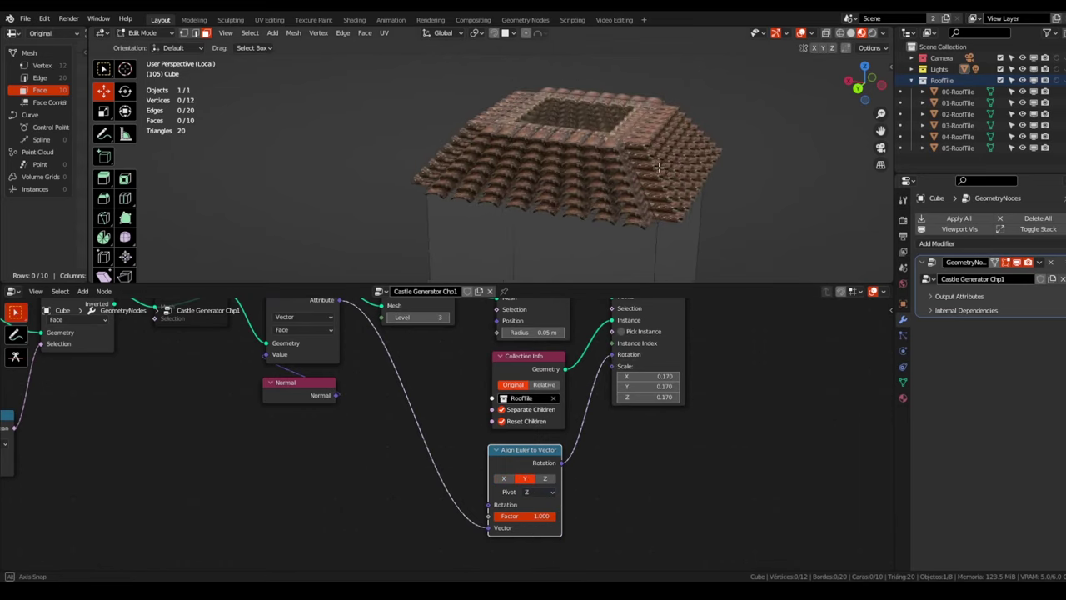
# Orbit around the roof to check the rotated tiles and the roof opening
pyautogui.moveTo(242, 153)
pyautogui.mouseDown(button='middle')
pyautogui.moveTo(712, 170)
pyautogui.moveTo(523, 170)
pyautogui.moveTo(408, 409)
pyautogui.mouseUp(button='middle')
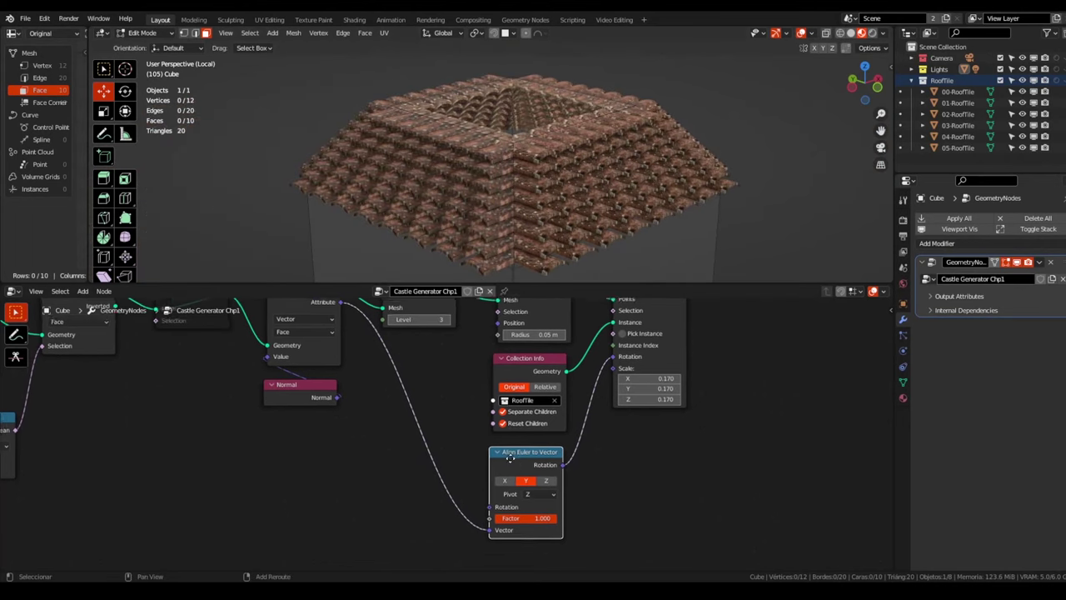
pyautogui.moveTo(525, 356); pyautogui.dragTo(550, 375)
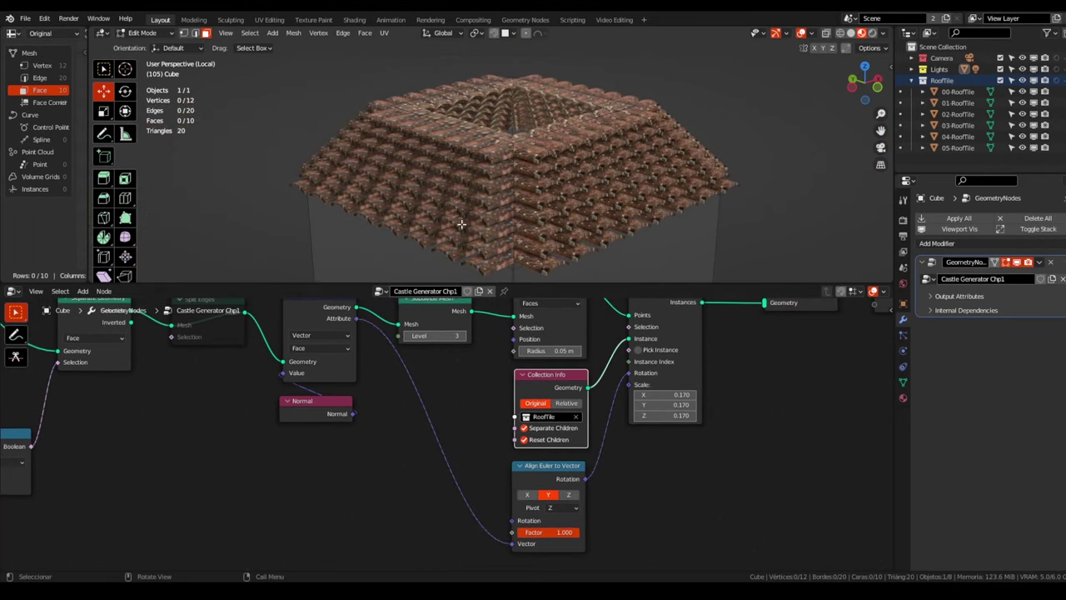
pyautogui.moveTo(533, 200); pyautogui.dragTo(583, 208, button='middle')
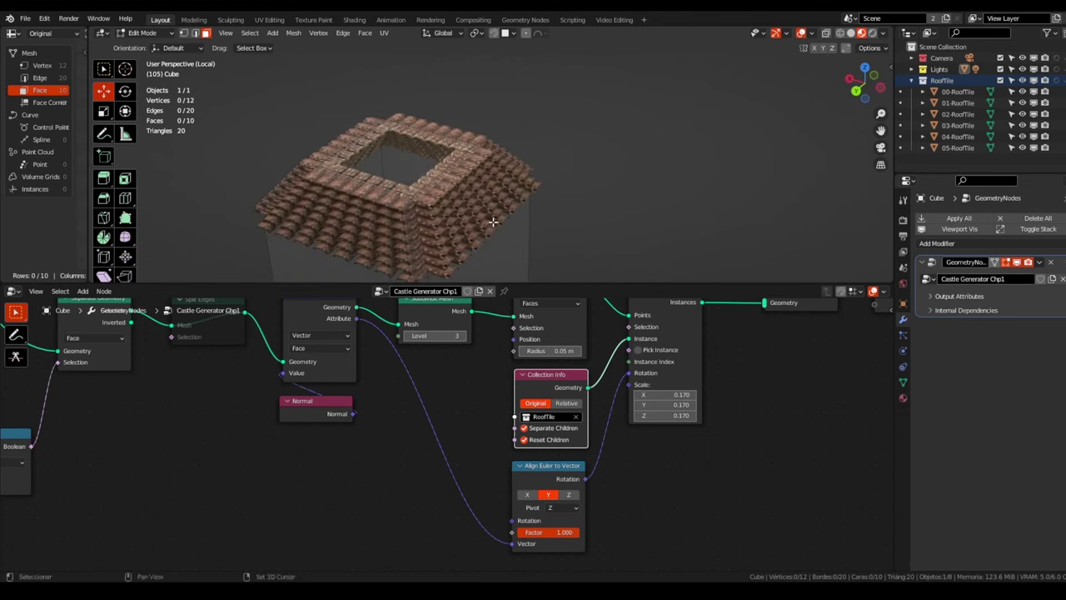
pyautogui.moveTo(483, 403); pyautogui.dragTo(488, 405, button='middle')
pyautogui.scroll(2, 564, 503)
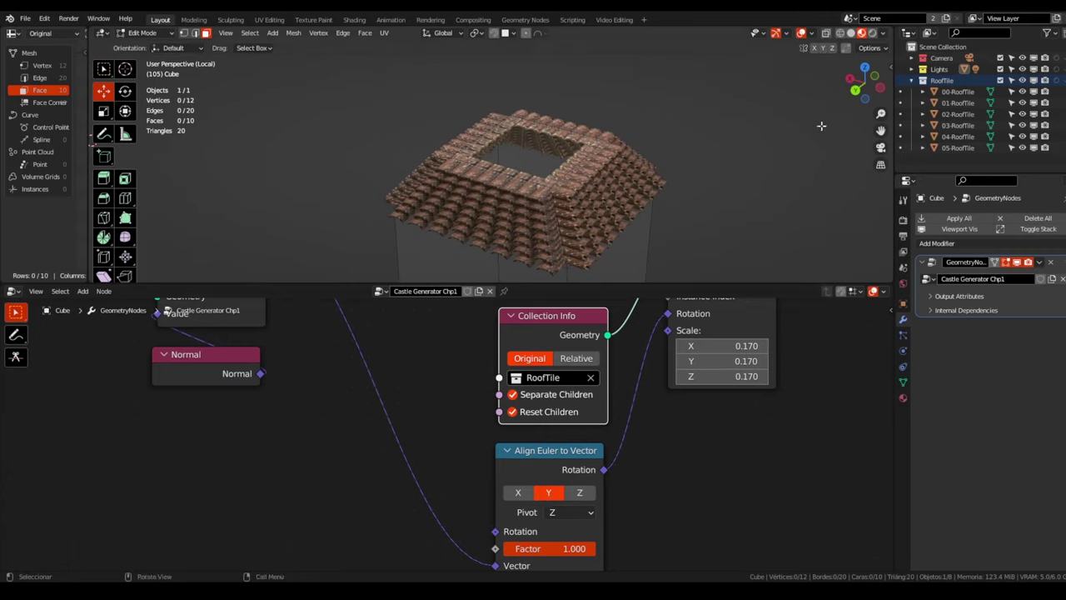
pyautogui.scroll(-4, 621, 299)
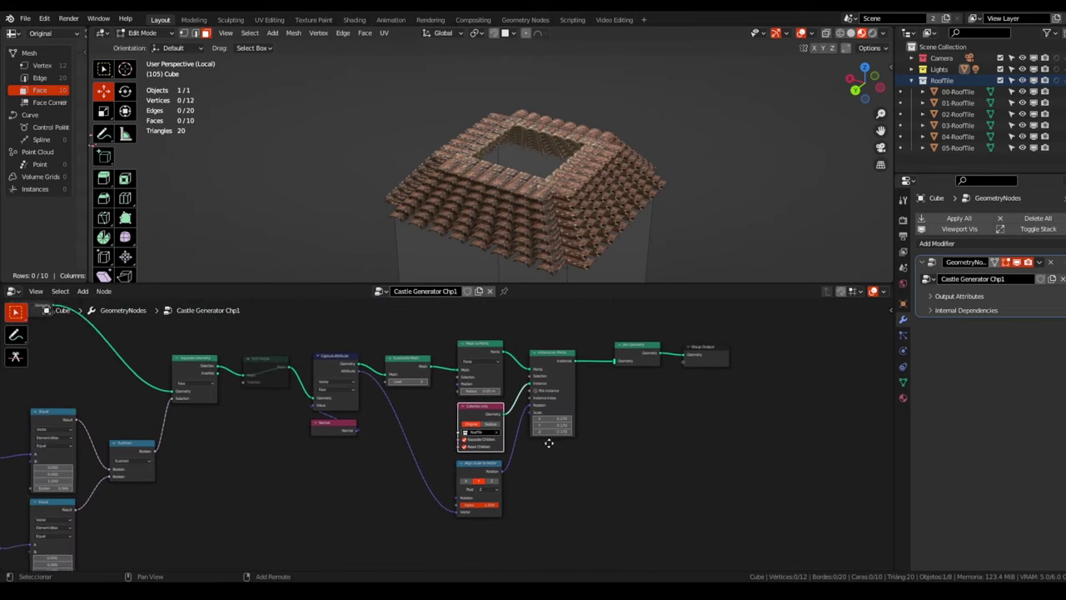
pyautogui.scroll(2, 541, 322)
pyautogui.moveTo(696, 375); pyautogui.dragTo(427, 346, button='middle')
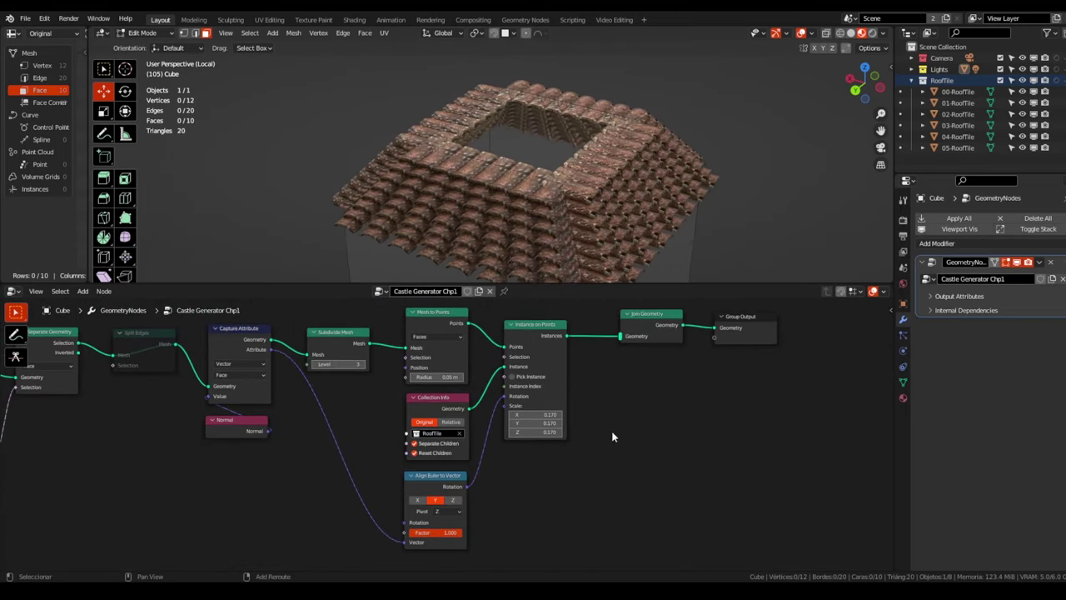
pyautogui.moveTo(614, 436); pyautogui.dragTo(643, 475, button='middle')
pyautogui.moveTo(586, 274)
pyautogui.mouseDown(button='middle')
pyautogui.moveTo(558, 178)
pyautogui.moveTo(551, 196)
pyautogui.moveTo(566, 164)
pyautogui.moveTo(450, 161)
pyautogui.mouseUp(button='middle')
pyautogui.scroll(5, 551, 195)
pyautogui.scroll(-5, 550, 196)
pyautogui.scroll(2, 563, 371)
pyautogui.scroll(-3, 673, 208)
pyautogui.scroll(-3, 673, 208)
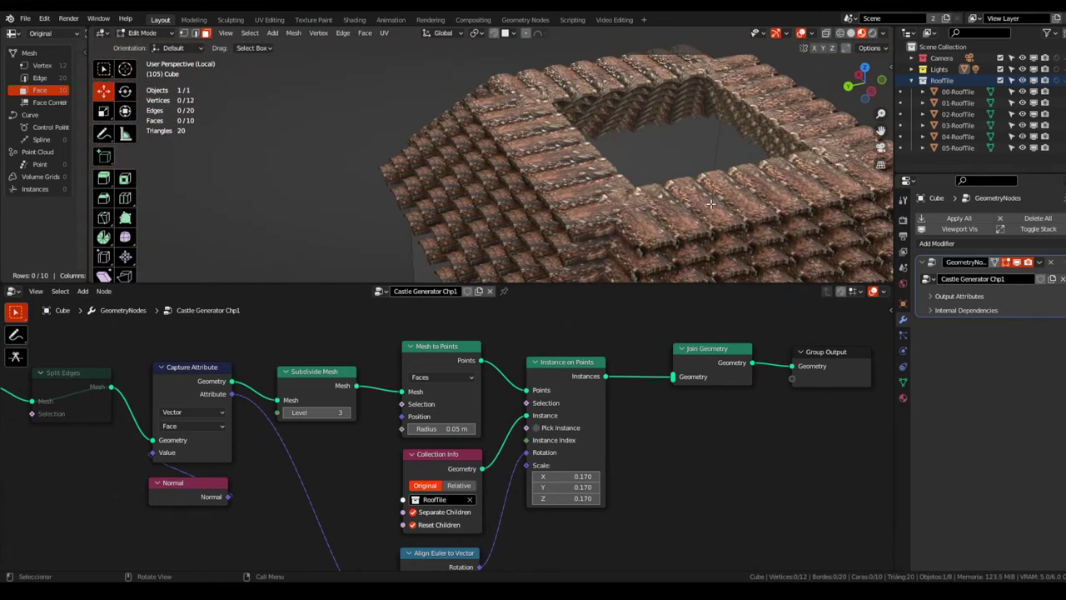
pyautogui.keyDown('shift'); pyautogui.moveTo(770, 190); pyautogui.dragTo(733, 154, button='middle'); pyautogui.keyUp('shift')
pyautogui.moveTo(556, 488)
pyautogui.mouseDown(button='middle')
pyautogui.moveTo(483, 445)
pyautogui.moveTo(501, 433)
pyautogui.mouseUp(button='middle')
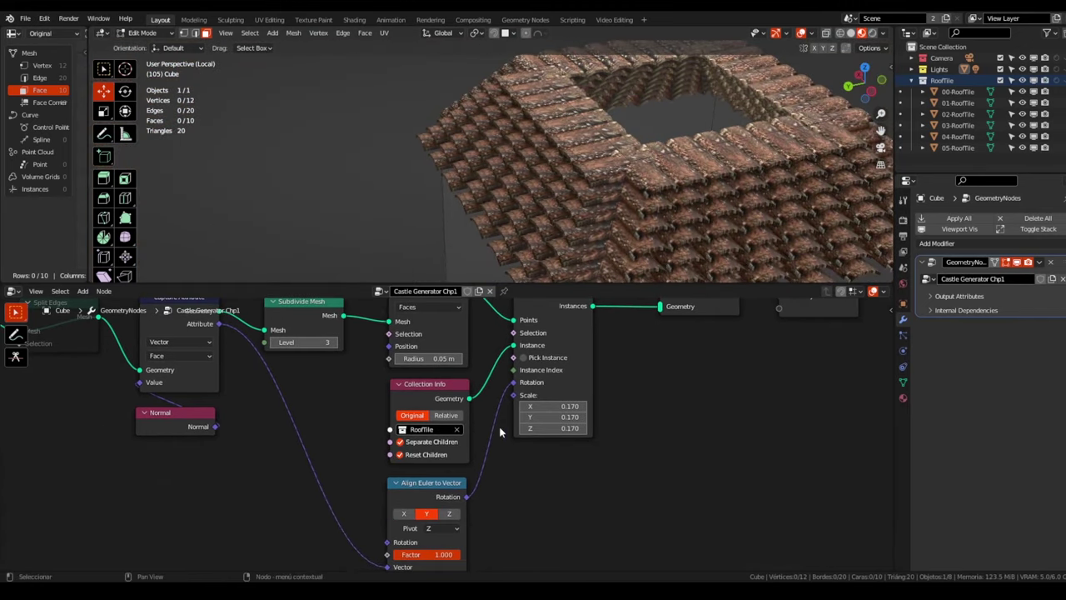
pyautogui.scroll(-1, 509, 477)
pyautogui.moveTo(510, 477); pyautogui.dragTo(562, 437, button='middle')
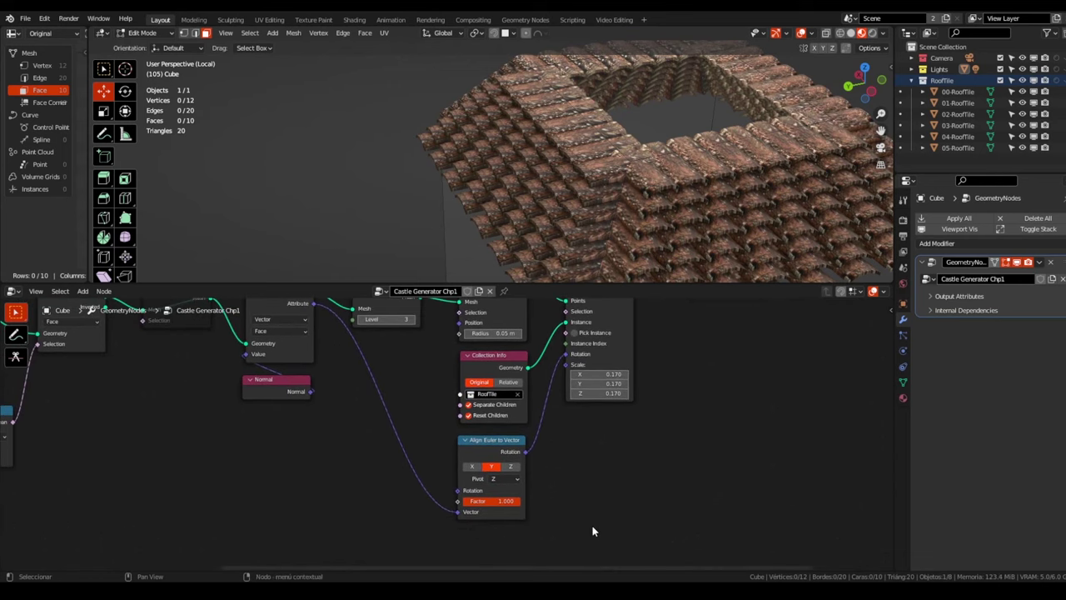
# Add an Integer Random Value node (0–100) and link it to Instance Index
pyautogui.hotkey('shift', 'a')
pyautogui.write('rand')
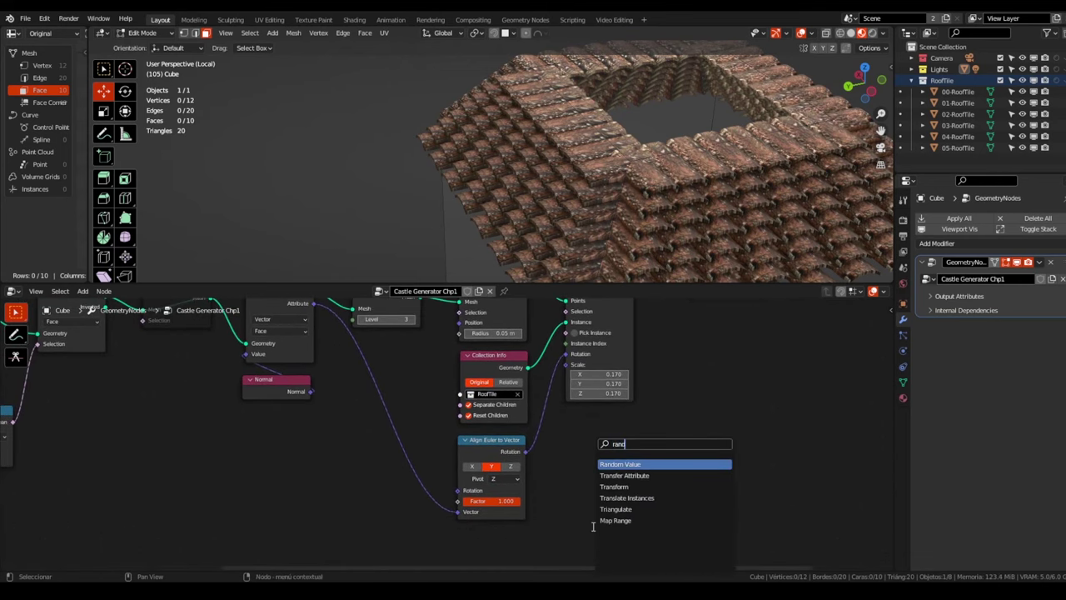
pyautogui.press('Return')
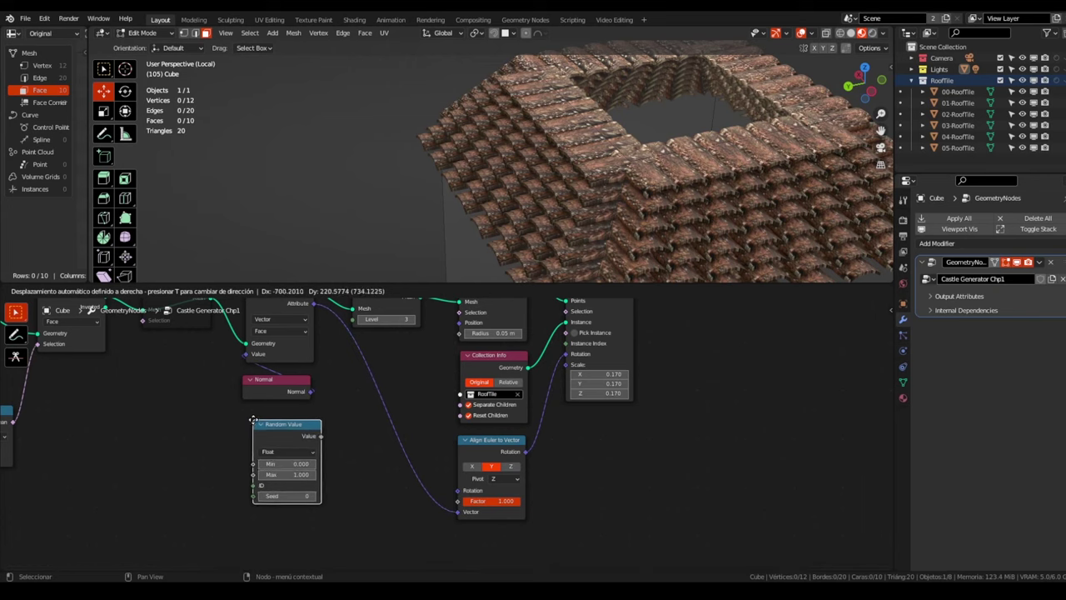
pyautogui.click(267, 449)
pyautogui.click(268, 449)
pyautogui.click(272, 471)
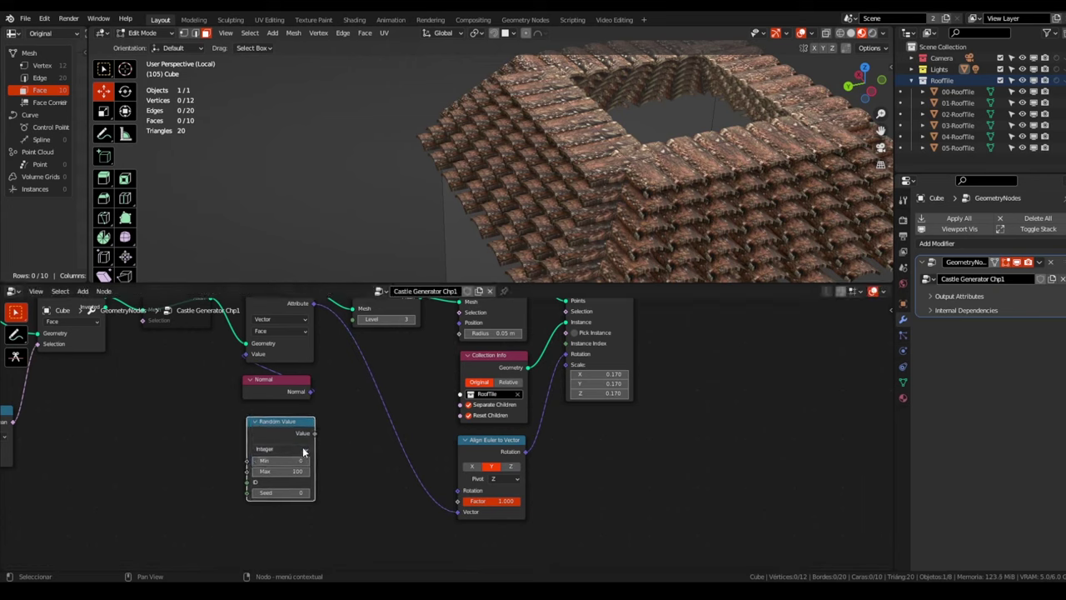
pyautogui.moveTo(317, 437); pyautogui.dragTo(568, 349)
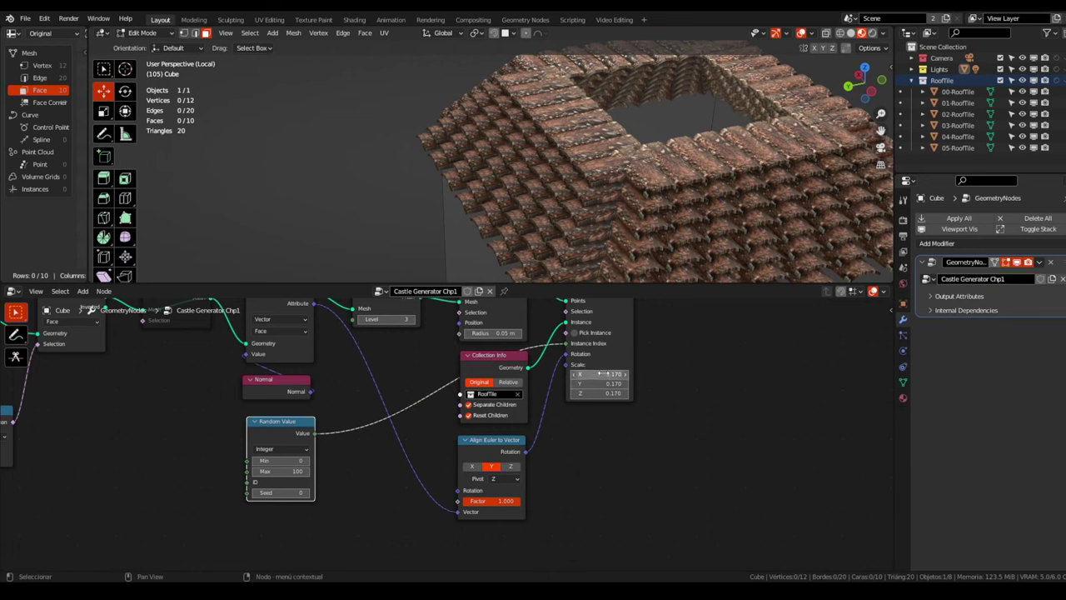
# Enable Pick Instance, inspect the varied tiles, and select 00-RoofTile in the outliner
pyautogui.keyDown('shift'); pyautogui.scroll(2, 587, 369); pyautogui.keyUp('shift')
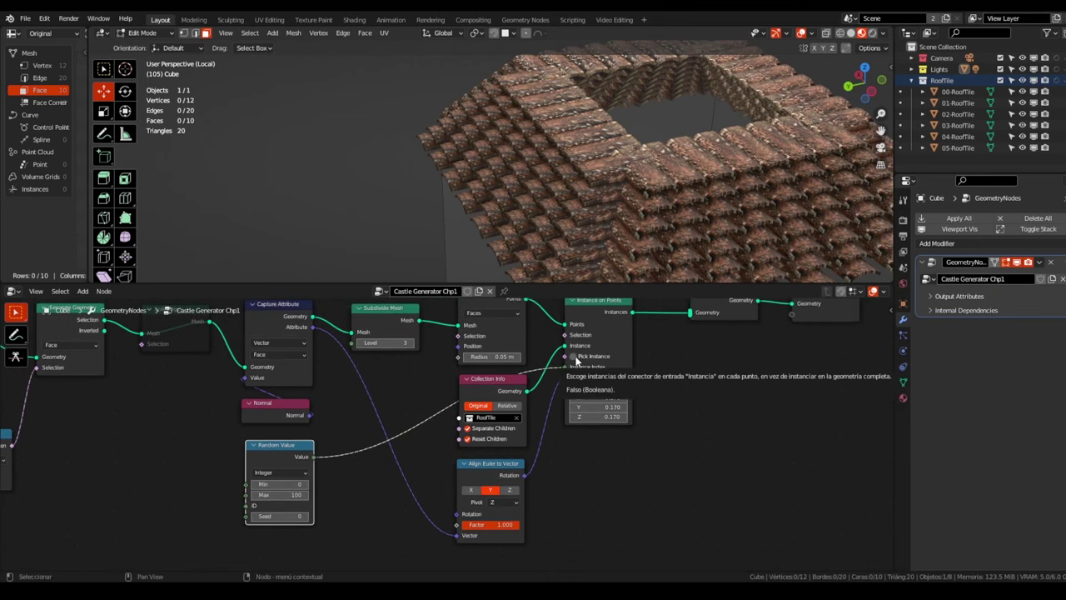
pyautogui.click(574, 357)
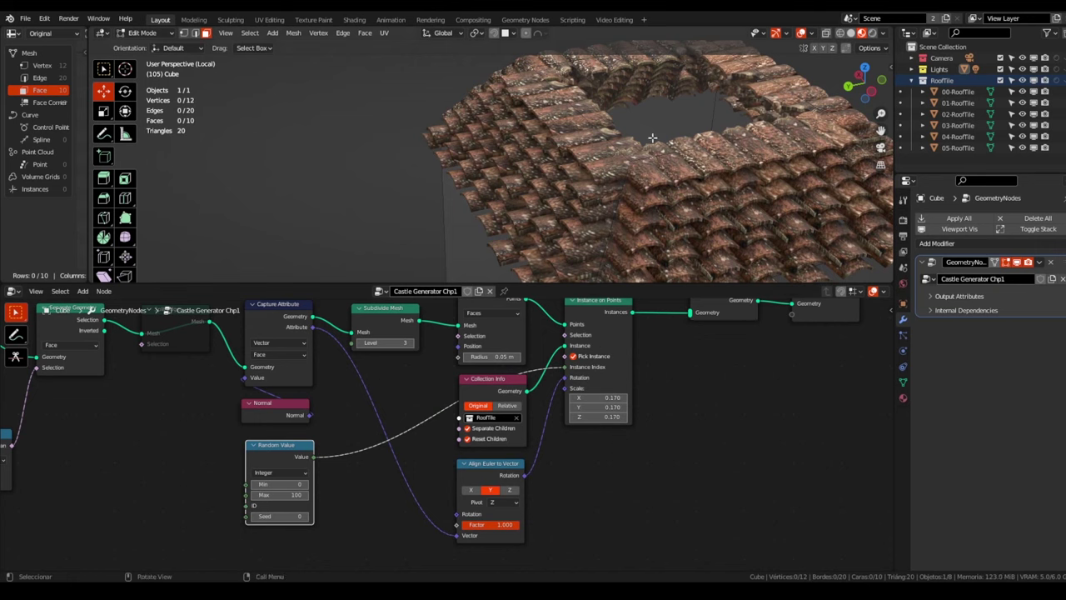
pyautogui.moveTo(653, 137)
pyautogui.mouseDown(button='middle')
pyautogui.moveTo(567, 165)
pyautogui.moveTo(693, 186)
pyautogui.moveTo(557, 152)
pyautogui.mouseUp(button='middle')
pyautogui.scroll(3, 617, 150)
pyautogui.scroll(2, 566, 165)
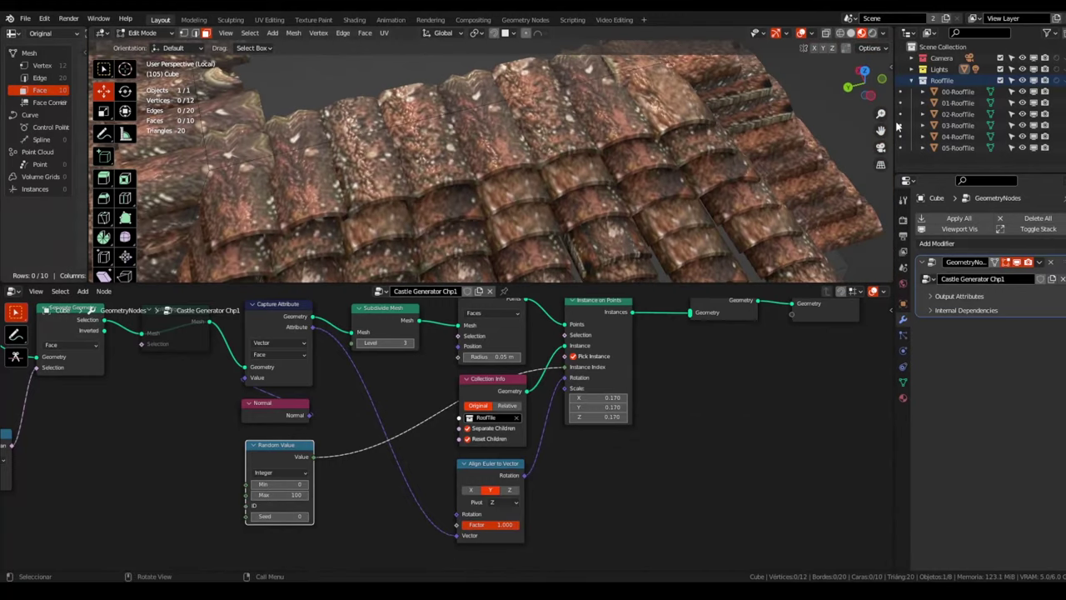
pyautogui.click(957, 93)
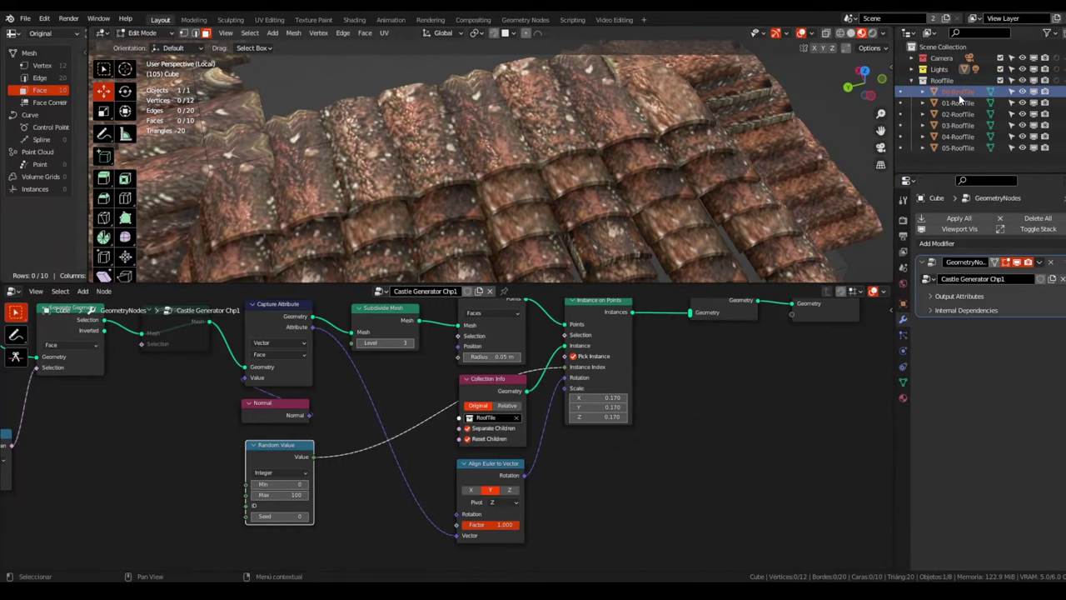
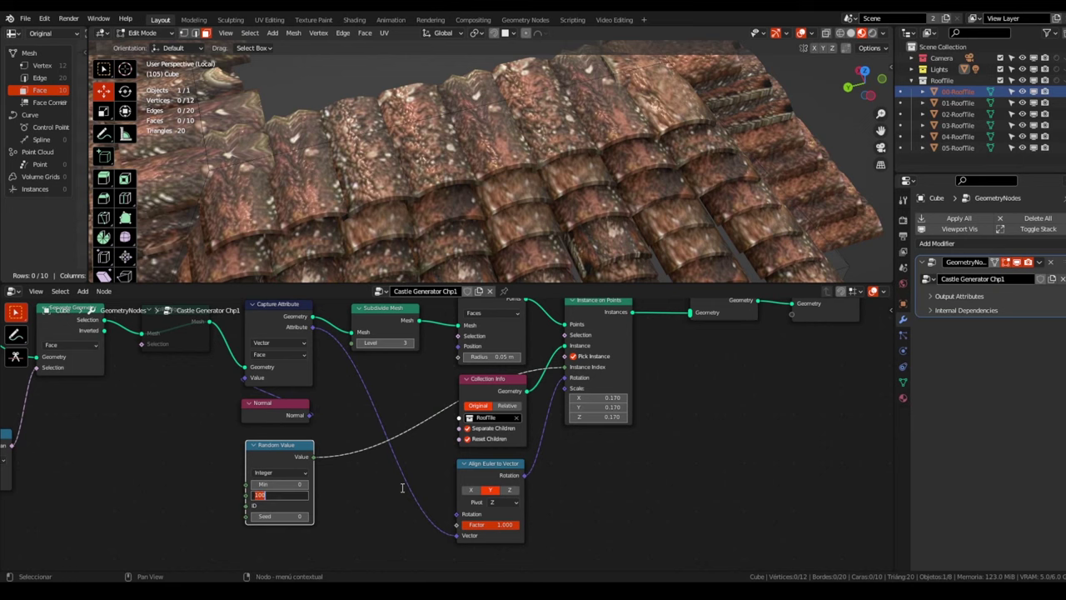
pyautogui.write('6')
# Commit 6 as the Random Value Max and raise its Seed to 6
pyautogui.press('Return')
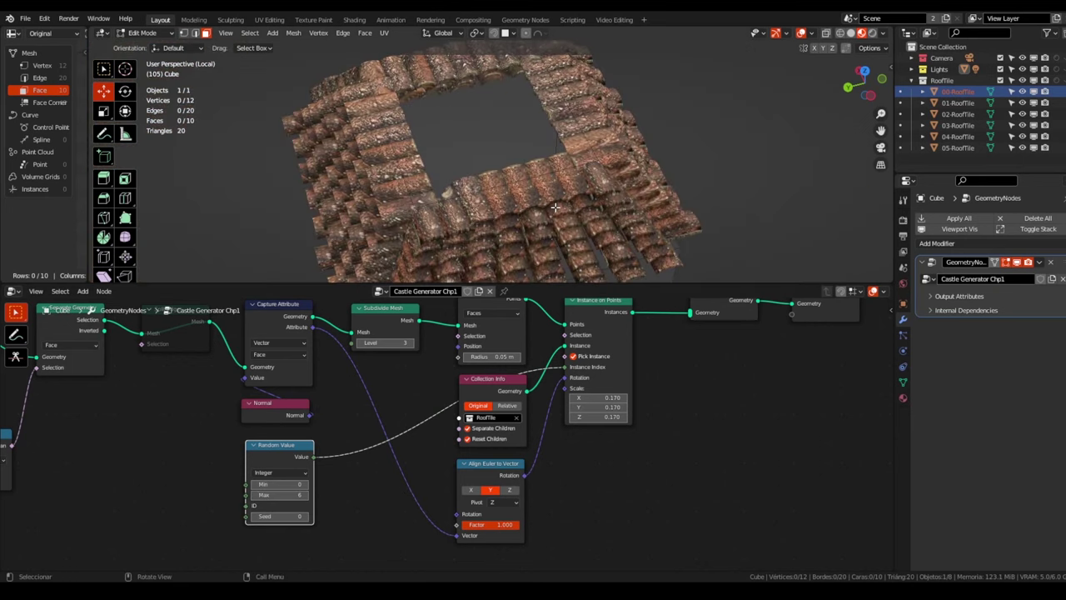
pyautogui.click(305, 517)
pyautogui.click(305, 516)
pyautogui.click(305, 516)
pyautogui.click(305, 517)
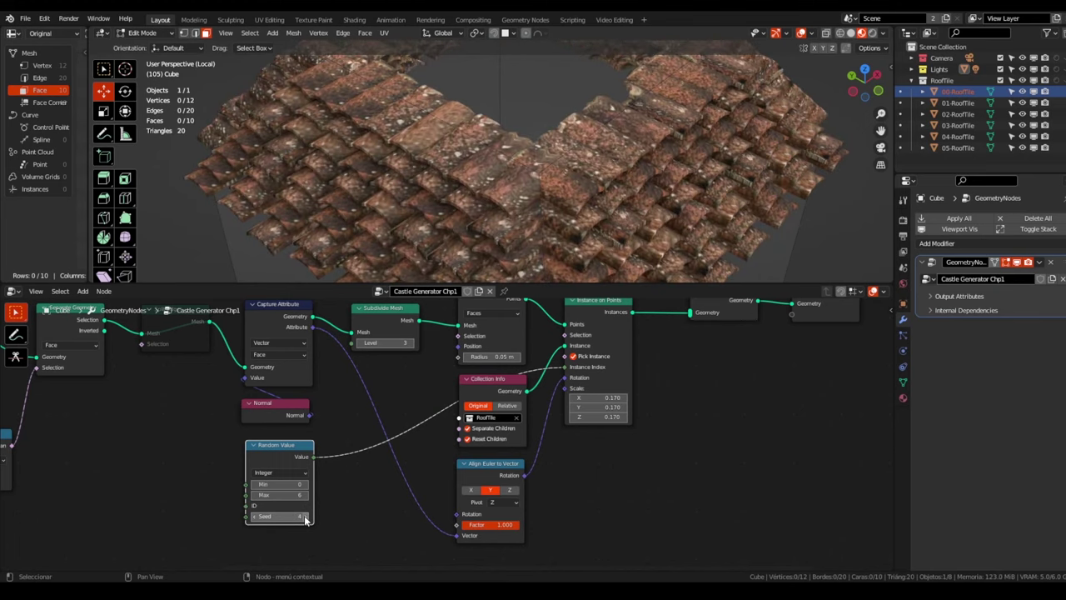
pyautogui.click(305, 517)
pyautogui.click(306, 516)
# Box-select the Join Geometry and Group Output nodes and shift them right
pyautogui.scroll(-2, 606, 488)
pyautogui.scroll(-1, 526, 451)
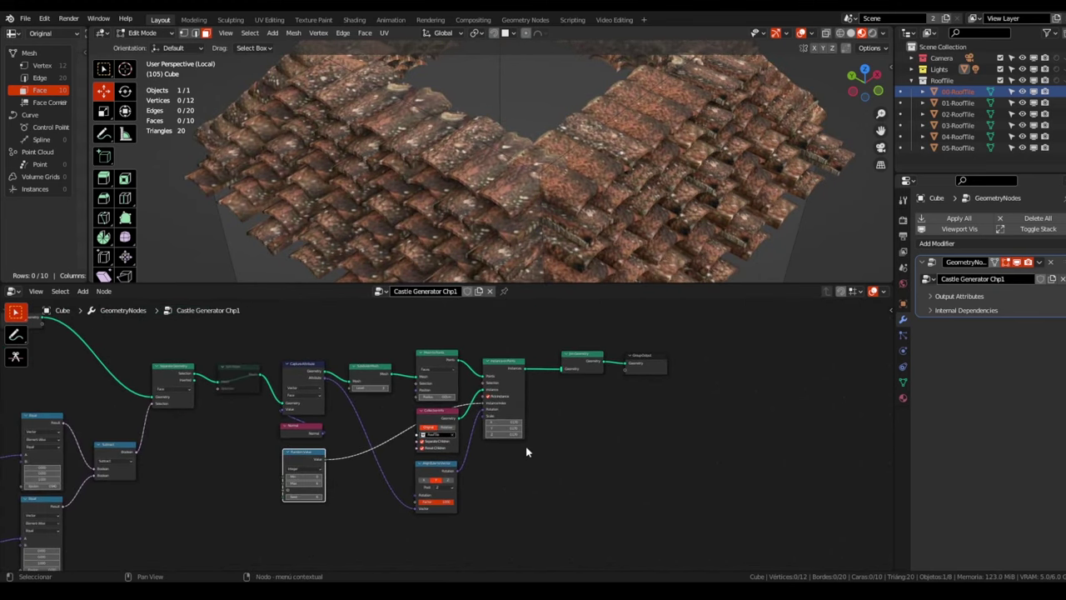
pyautogui.scroll(2, 526, 451)
pyautogui.scroll(1, 452, 452)
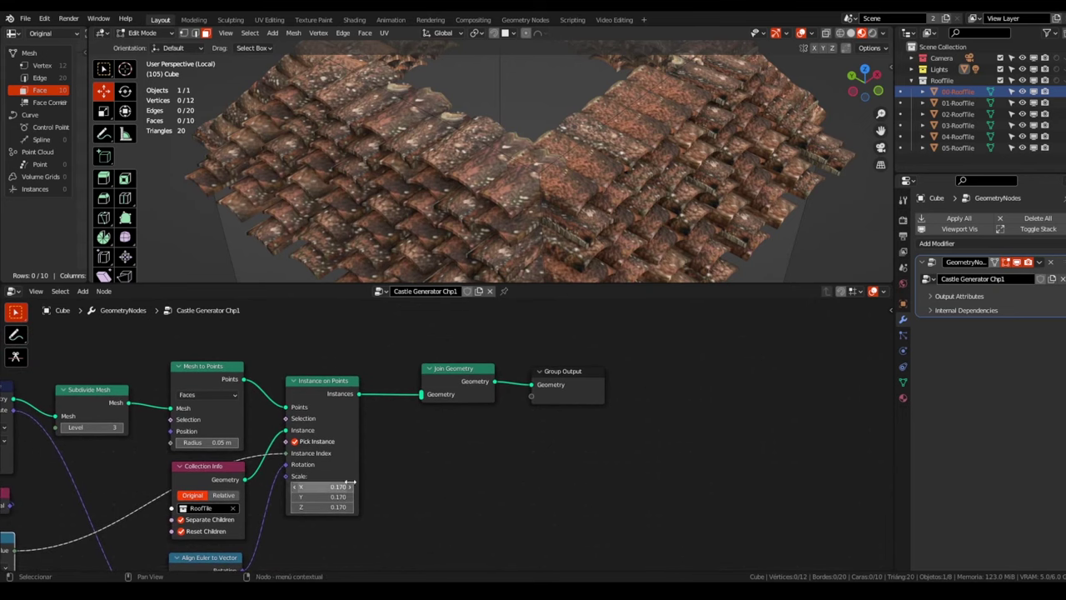
pyautogui.scroll(-2, 514, 427)
pyautogui.moveTo(476, 369); pyautogui.dragTo(570, 411)
pyautogui.moveTo(479, 390); pyautogui.dragTo(527, 386)
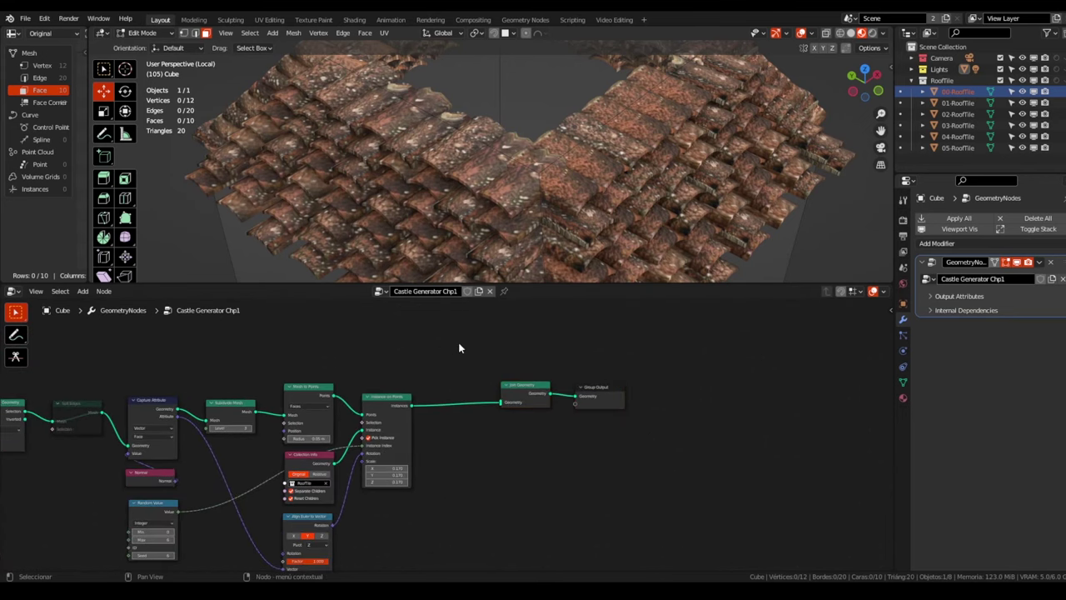
pyautogui.scroll(-2, 459, 348)
pyautogui.moveTo(574, 200)
pyautogui.mouseDown(button='middle')
pyautogui.moveTo(600, 179)
pyautogui.moveTo(500, 158)
pyautogui.mouseUp(button='middle')
pyautogui.scroll(-3, 601, 179)
# Link Group Input Geometry into Join Geometry and move Group Output up and right
pyautogui.scroll(1, 412, 400)
pyautogui.scroll(2, 130, 391)
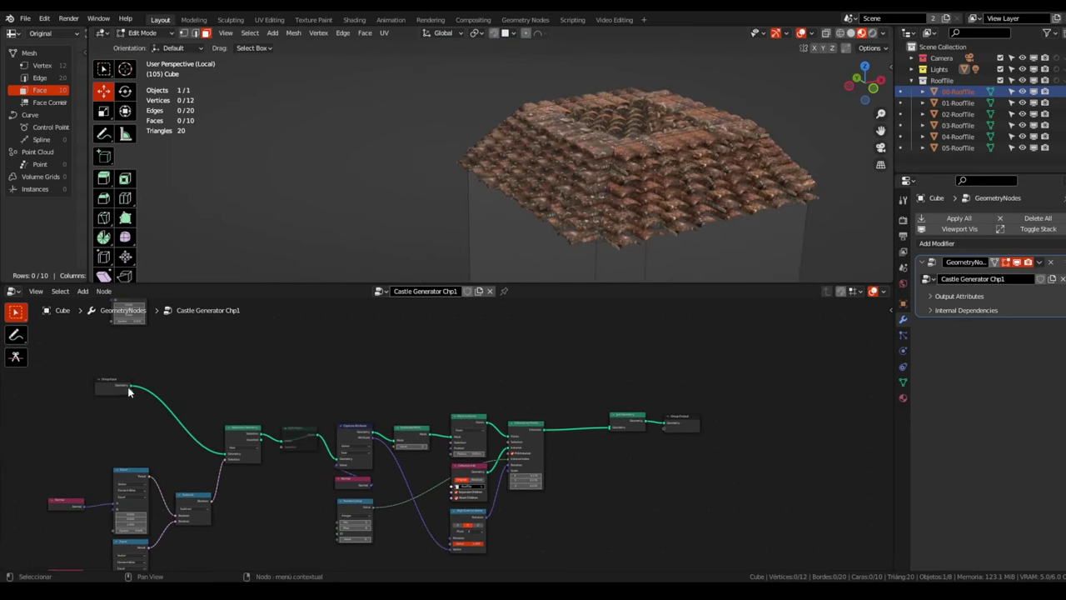
pyautogui.moveTo(129, 390); pyautogui.dragTo(613, 424)
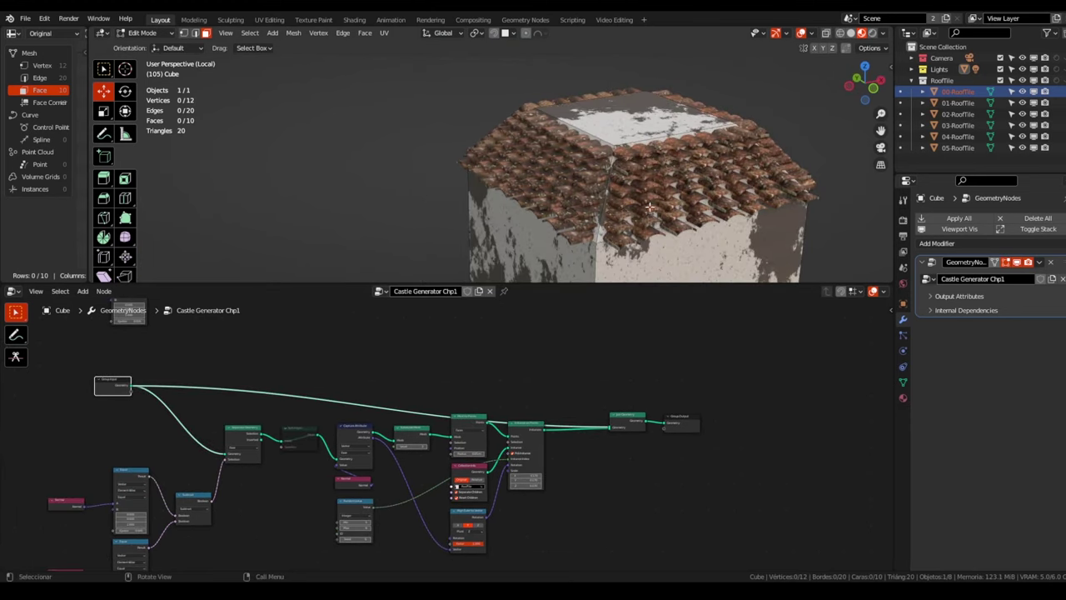
pyautogui.moveTo(649, 207); pyautogui.dragTo(600, 219, button='middle')
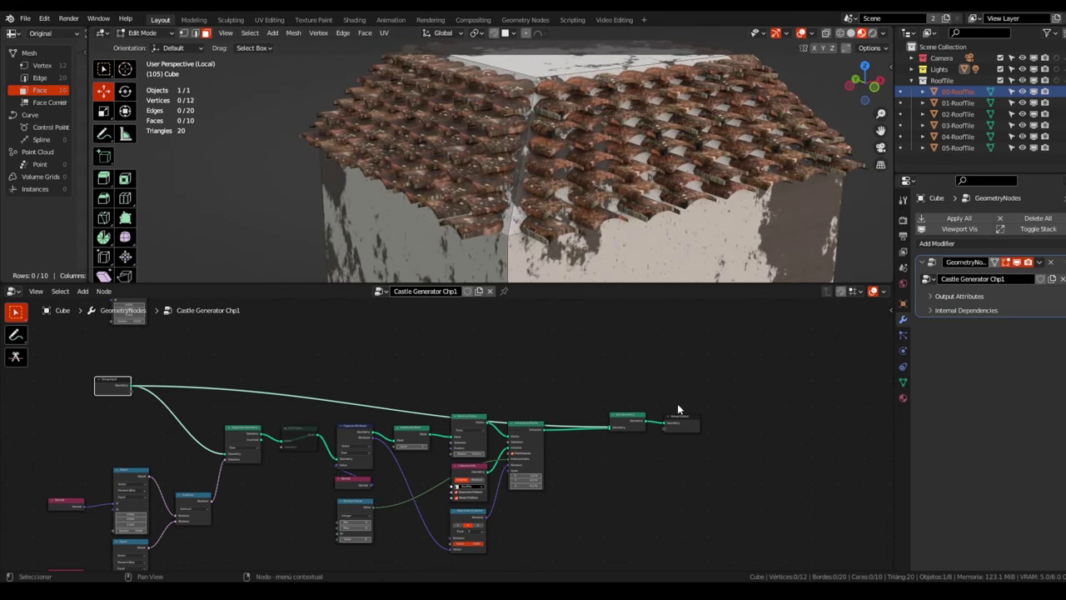
pyautogui.scroll(1, 654, 426)
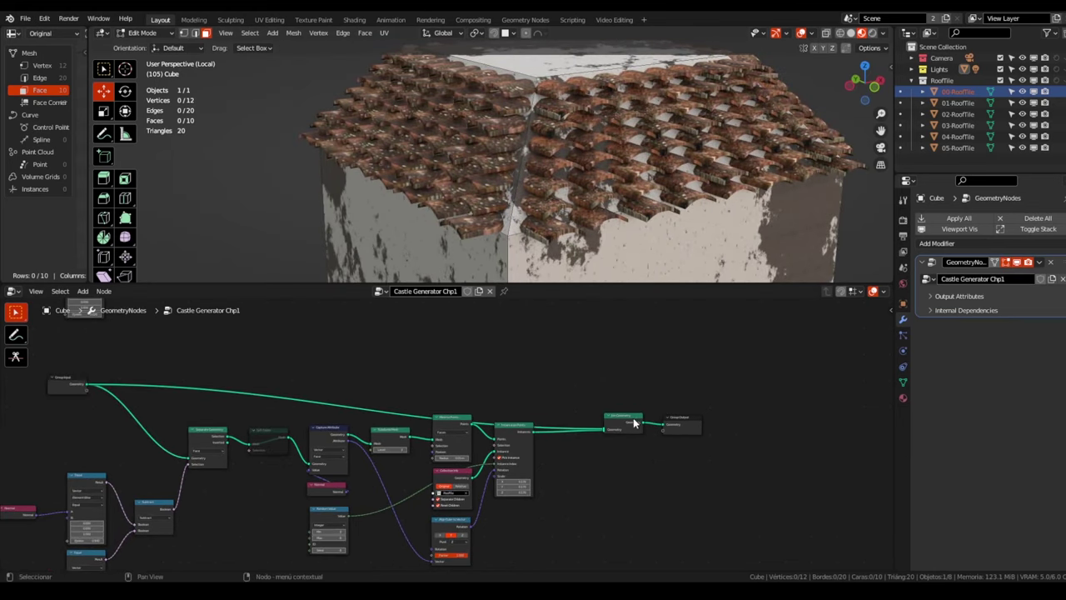
pyautogui.moveTo(627, 412)
pyautogui.mouseDown()
pyautogui.moveTo(645, 397)
pyautogui.moveTo(729, 394)
pyautogui.mouseUp()
# Insert a Rotate Instances node before Join Geometry with X rotation -25.5°
pyautogui.scroll(2, 616, 444)
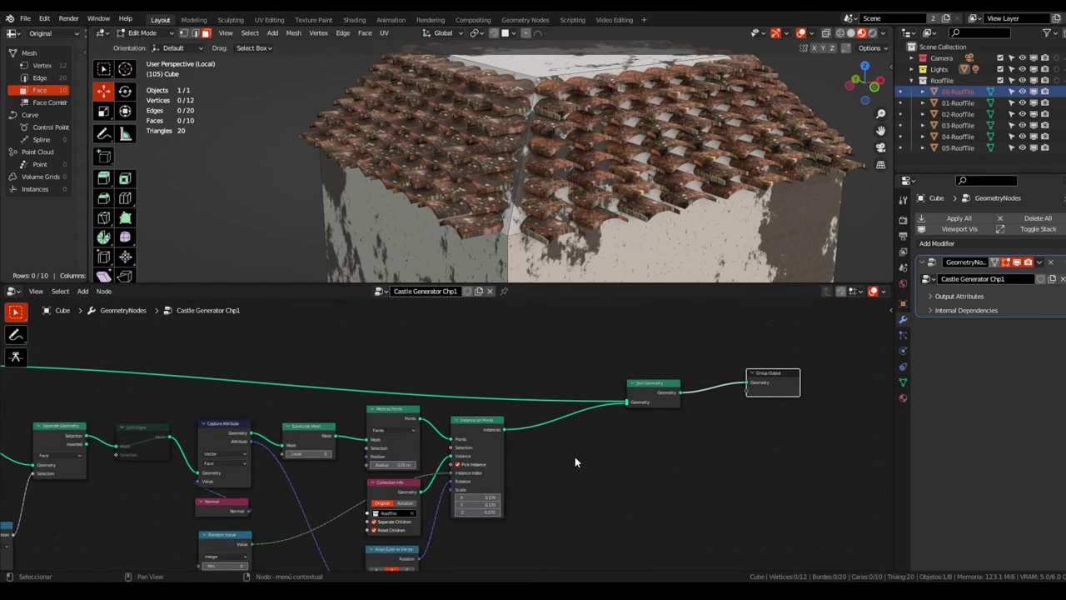
pyautogui.hotkey('shift', 'a')
pyautogui.write('rota')
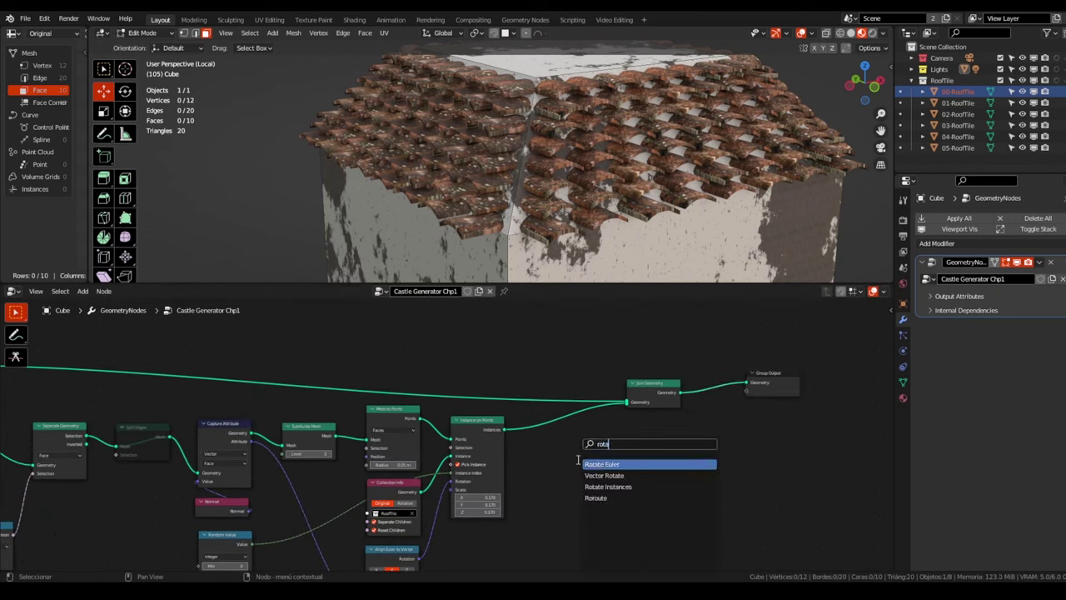
pyautogui.click(608, 486)
pyautogui.click(565, 429)
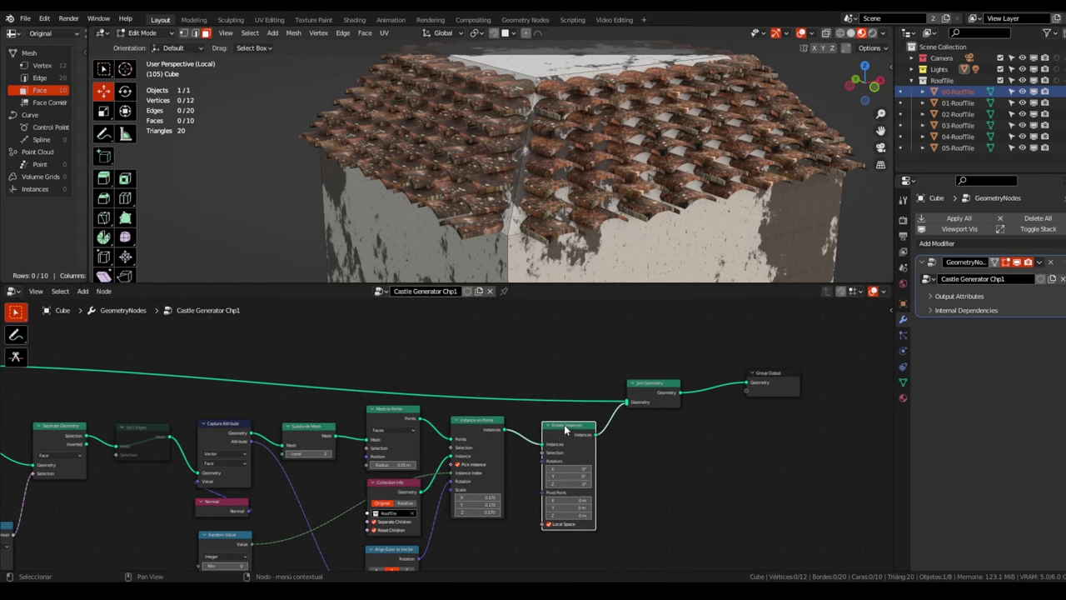
pyautogui.scroll(1, 558, 433)
pyautogui.scroll(1, 554, 436)
pyautogui.scroll(1, 548, 439)
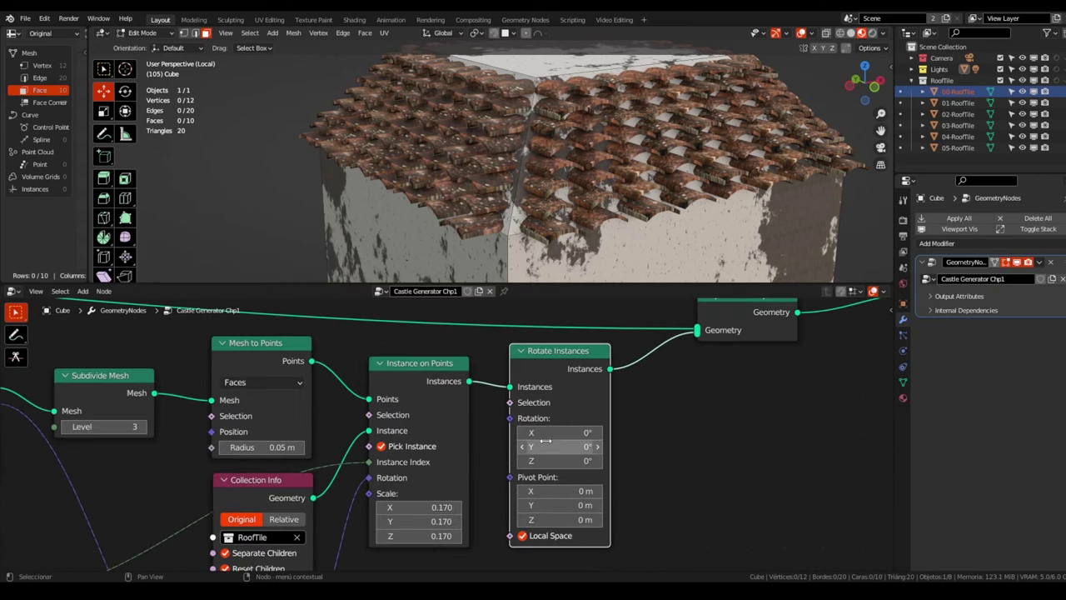
pyautogui.moveTo(545, 432)
pyautogui.mouseDown()
pyautogui.moveTo(517, 433)
pyautogui.moveTo(533, 432)
pyautogui.mouseUp()
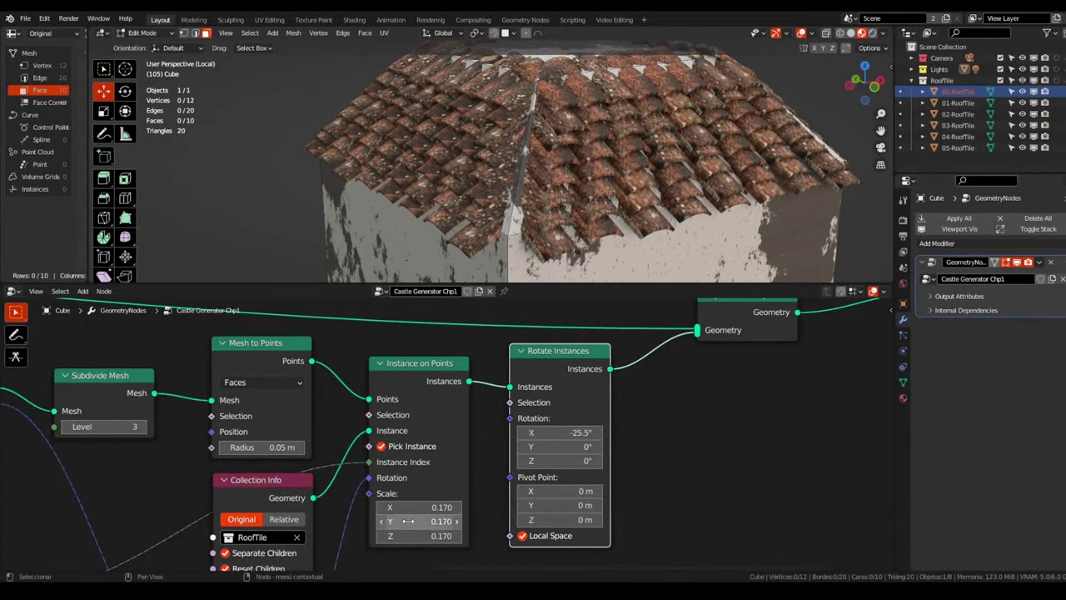
# Set the Instance on Points scale to 0.180, keeping subdivision level at 3
pyautogui.moveTo(417, 507)
pyautogui.mouseDown()
pyautogui.moveTo(400, 536)
pyautogui.moveTo(417, 535)
pyautogui.mouseUp()
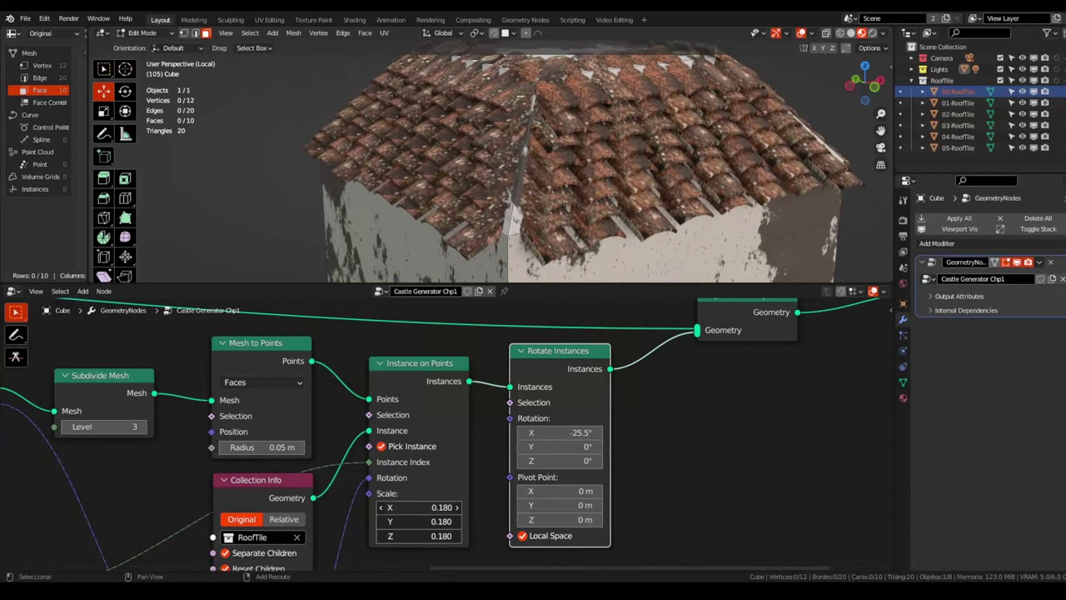
pyautogui.moveTo(150, 430); pyautogui.dragTo(158, 431, button='middle')
pyautogui.click(152, 427)
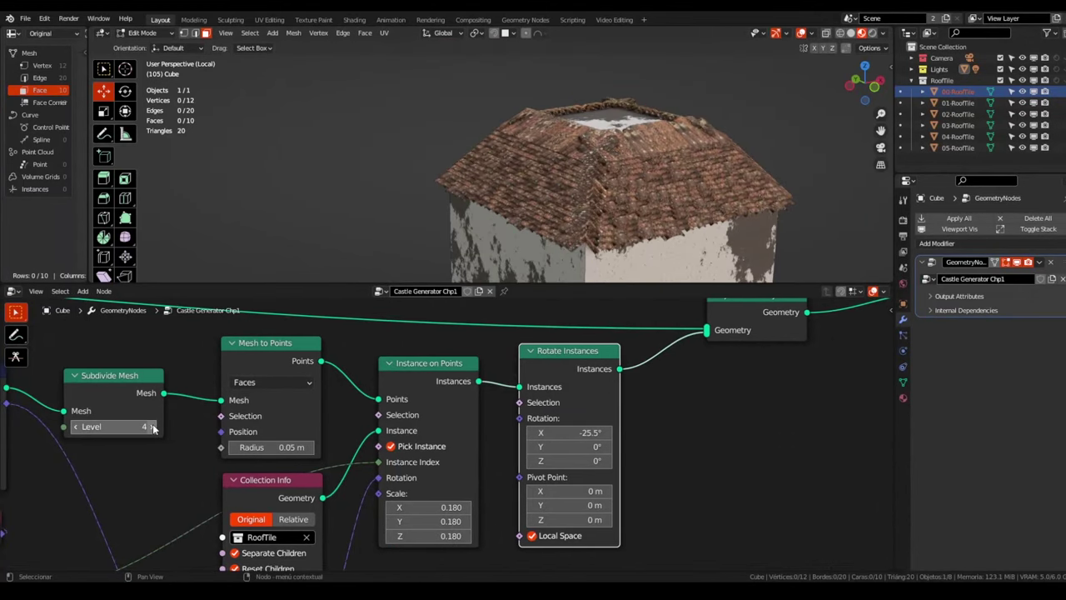
pyautogui.click(74, 427)
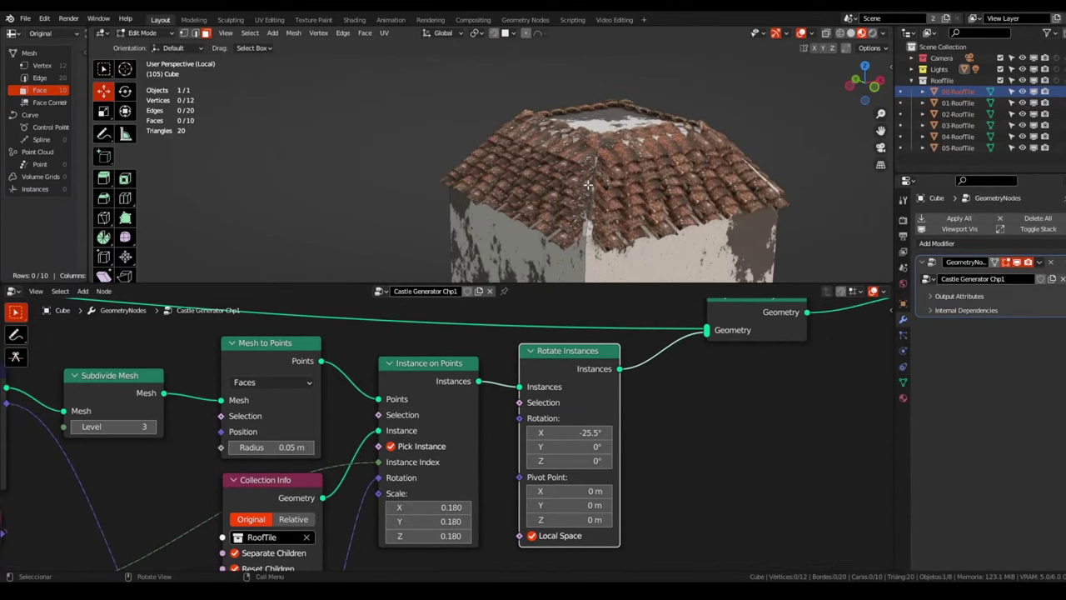
pyautogui.moveTo(250, 217); pyautogui.dragTo(269, 293, button='middle')
pyautogui.moveTo(131, 383); pyautogui.dragTo(302, 379, button='middle')
pyautogui.moveTo(583, 208)
pyautogui.mouseDown(button='middle')
pyautogui.moveTo(651, 197)
pyautogui.moveTo(696, 93)
pyautogui.mouseUp(button='middle')
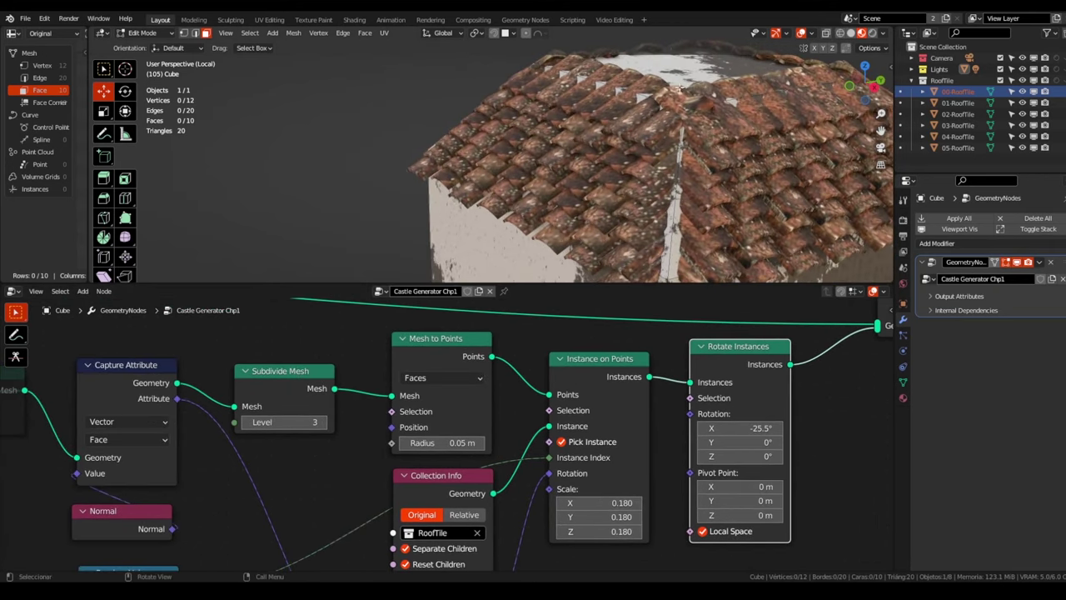
# Move the cube's top face about 0.061 m along Z in Edit Mode
pyautogui.click(697, 94)
pyautogui.moveTo(704, 131); pyautogui.dragTo(629, 98, button='middle')
pyautogui.press('g')
pyautogui.press('z')
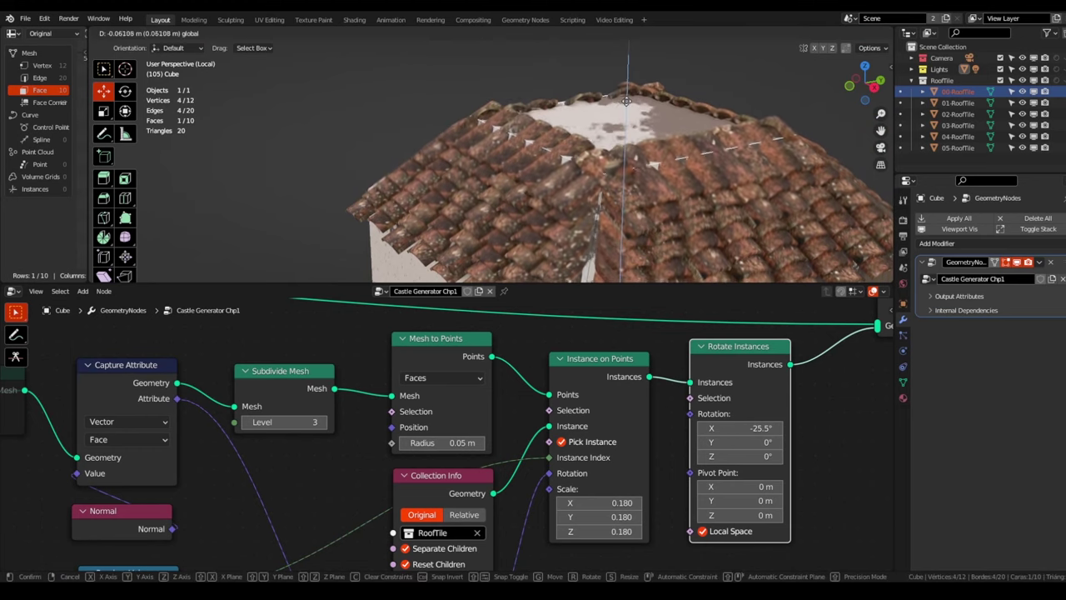
pyautogui.click(633, 279)
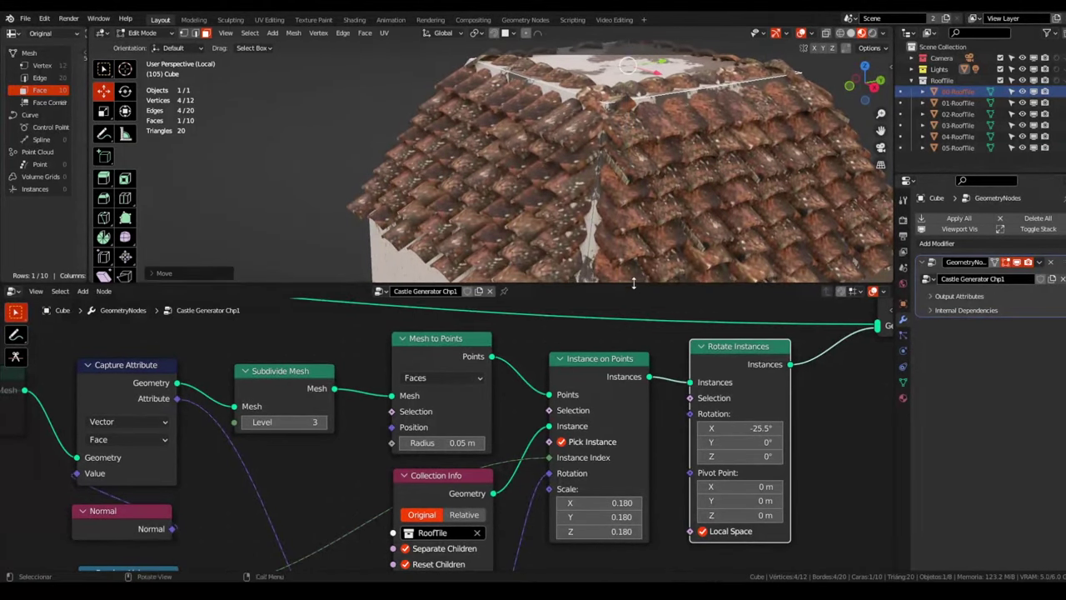
pyautogui.scroll(-2, 623, 219)
pyautogui.moveTo(480, 495); pyautogui.dragTo(583, 424, button='middle')
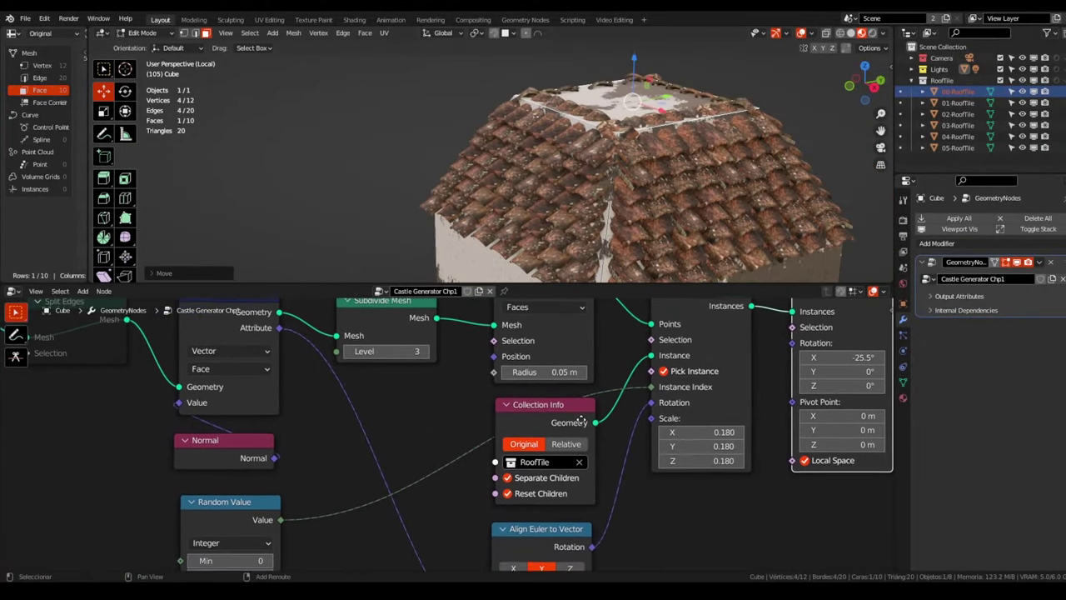
pyautogui.scroll(-3, 583, 422)
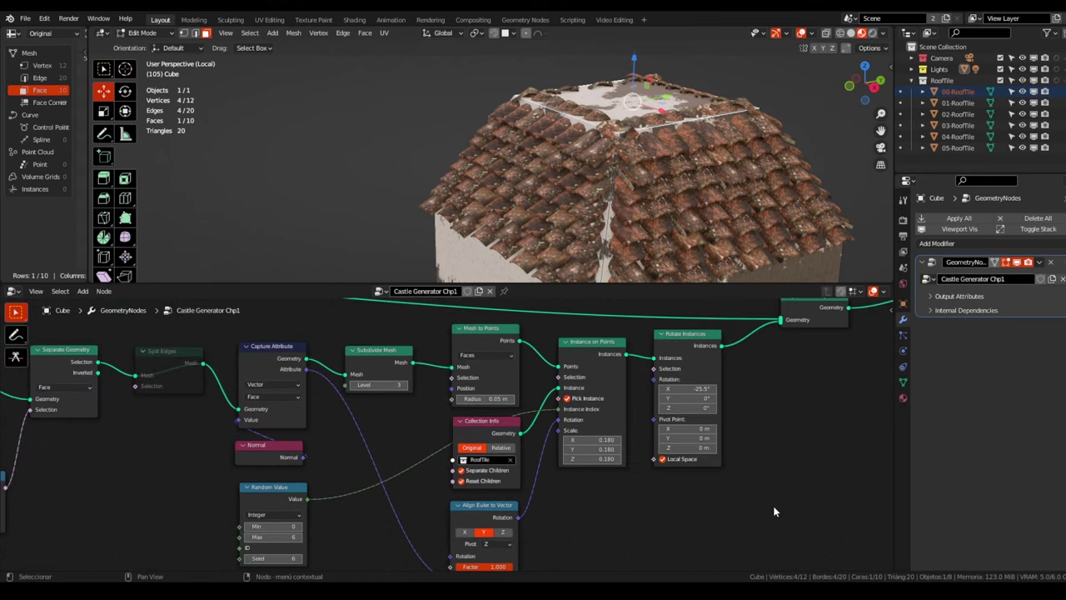
pyautogui.scroll(1, 741, 411)
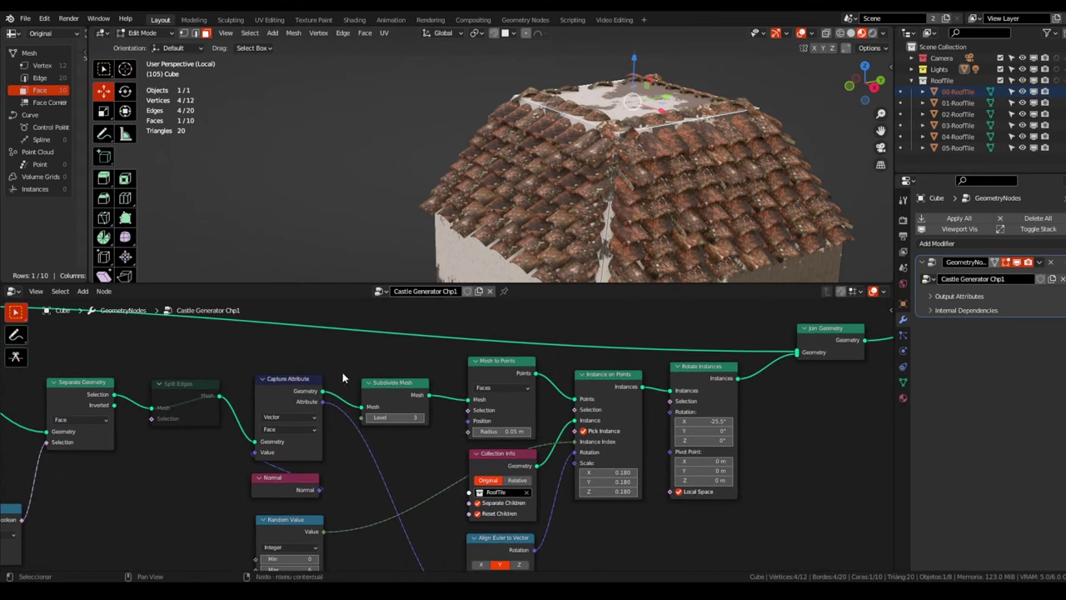
pyautogui.keyDown('ctrl'); pyautogui.hscroll(-3, 325, 366); pyautogui.keyUp('ctrl')
pyautogui.scroll(2, 306, 356)
pyautogui.scroll(2, 291, 370)
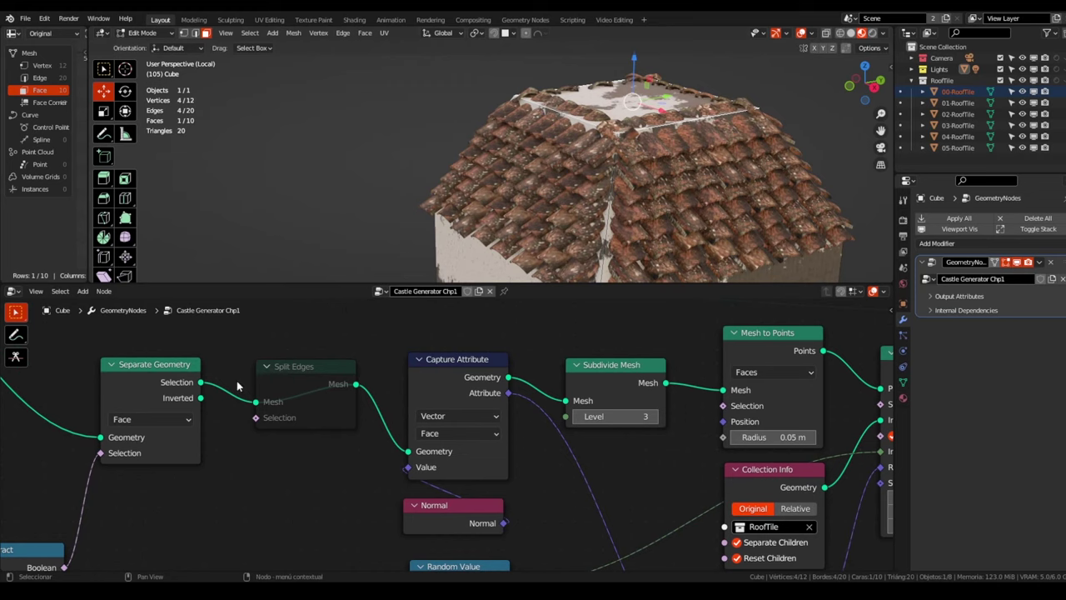
# Unmute Split Edges and change the Capture Attribute domain to Point
pyautogui.press('m')
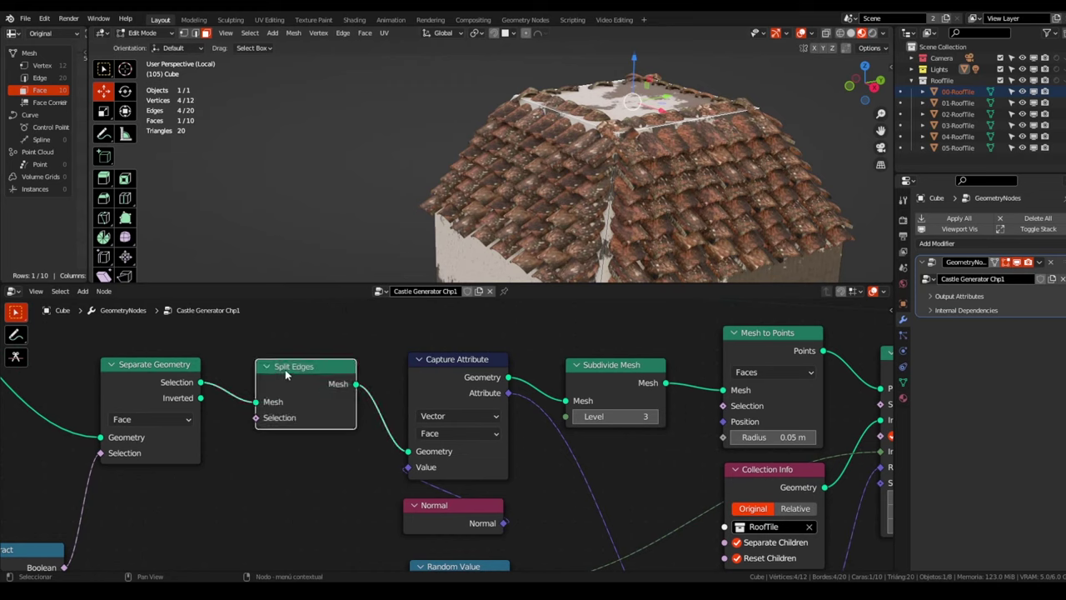
pyautogui.click(450, 429)
pyautogui.click(432, 451)
pyautogui.scroll(-2, 331, 395)
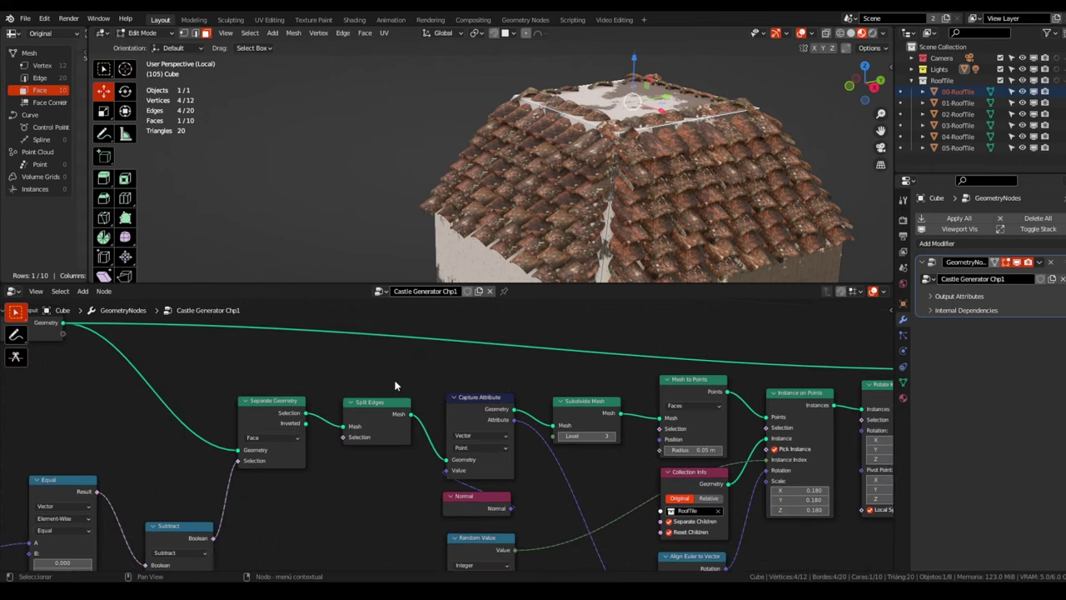
pyautogui.scroll(2, 385, 406)
pyautogui.scroll(1, 385, 405)
pyautogui.moveTo(415, 407); pyautogui.dragTo(406, 398)
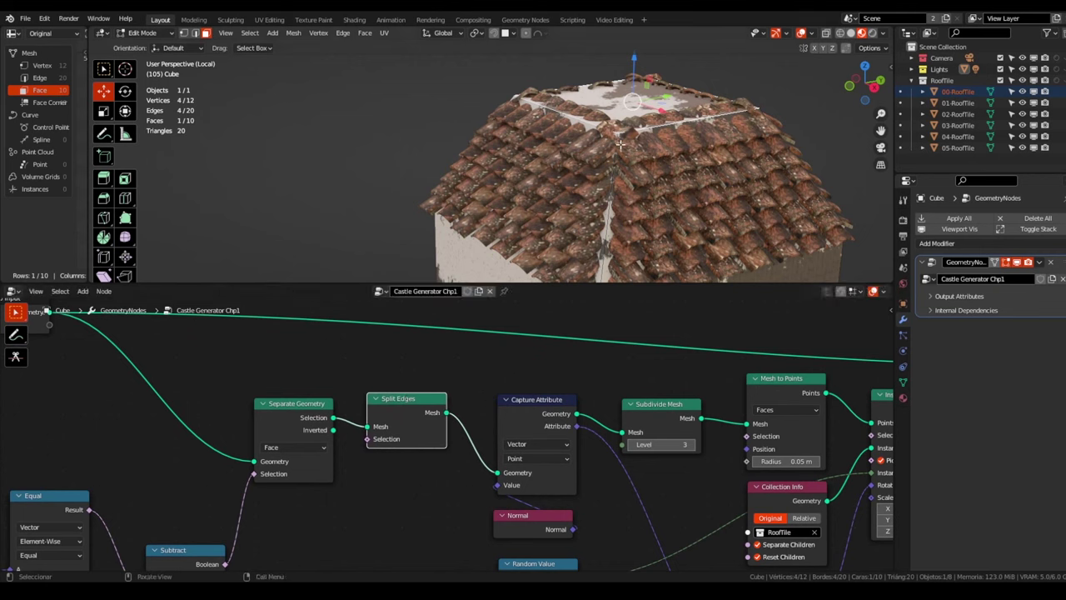
pyautogui.keyDown('shift'); pyautogui.moveTo(606, 215); pyautogui.dragTo(586, 144, button='middle'); pyautogui.keyUp('shift')
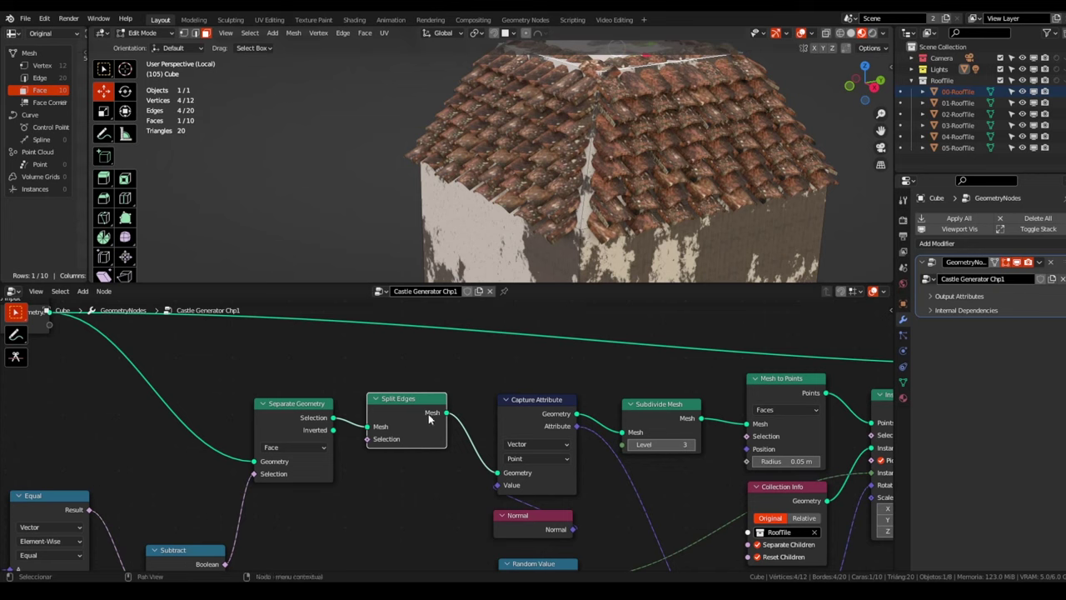
# Mute Split Edges to compare the tiles, then delete it with Ctrl+X keeping links
pyautogui.press('m')
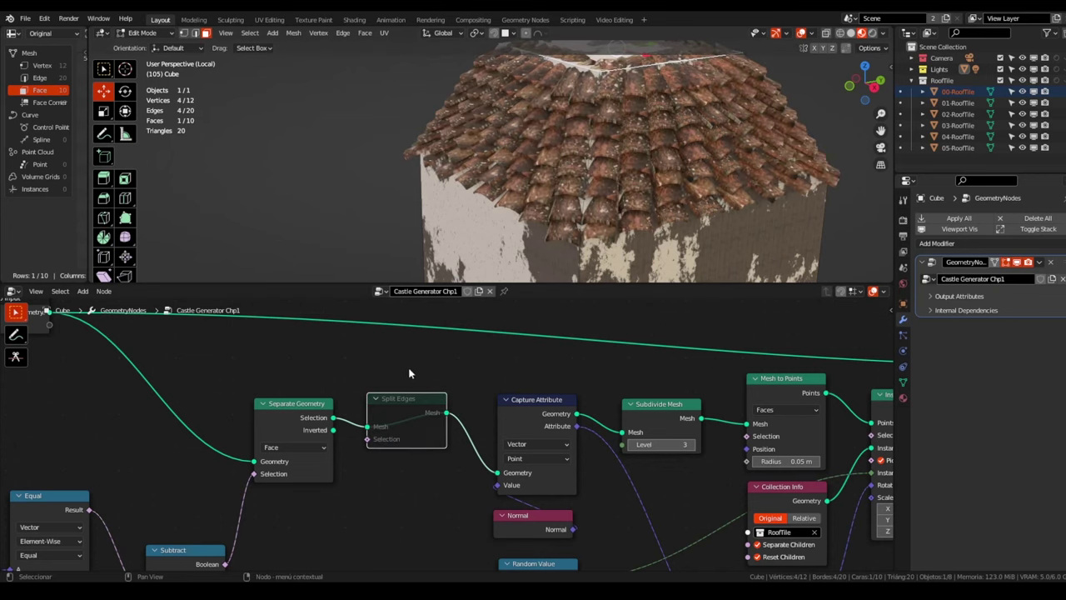
pyautogui.moveTo(398, 399); pyautogui.dragTo(407, 396)
pyautogui.moveTo(594, 154)
pyautogui.mouseDown(button='middle')
pyautogui.moveTo(450, 160)
pyautogui.moveTo(647, 129)
pyautogui.mouseUp(button='middle')
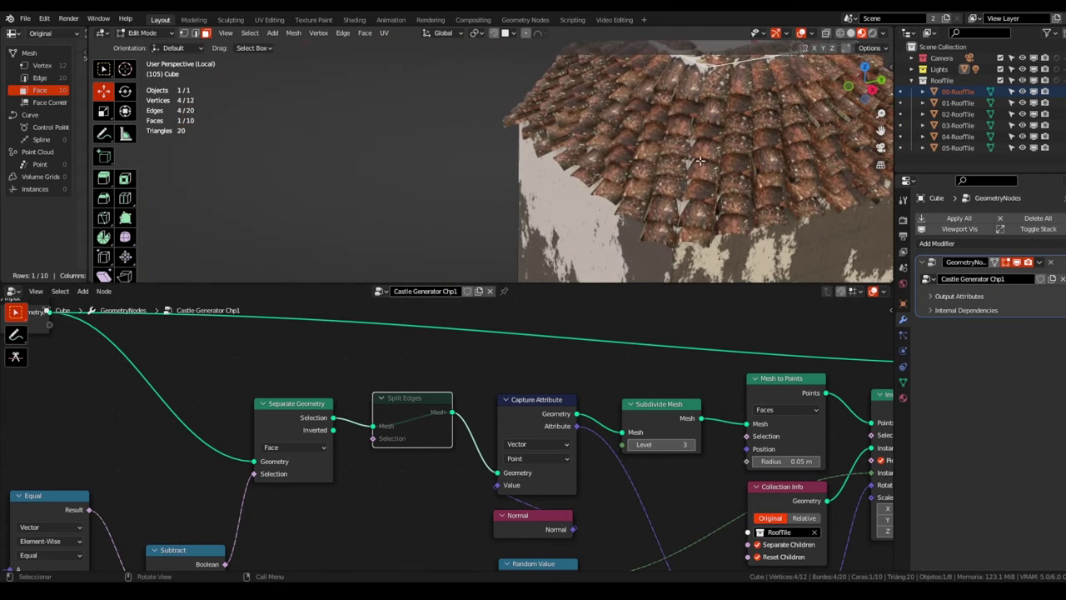
pyautogui.moveTo(700, 161); pyautogui.dragTo(557, 169, button='middle')
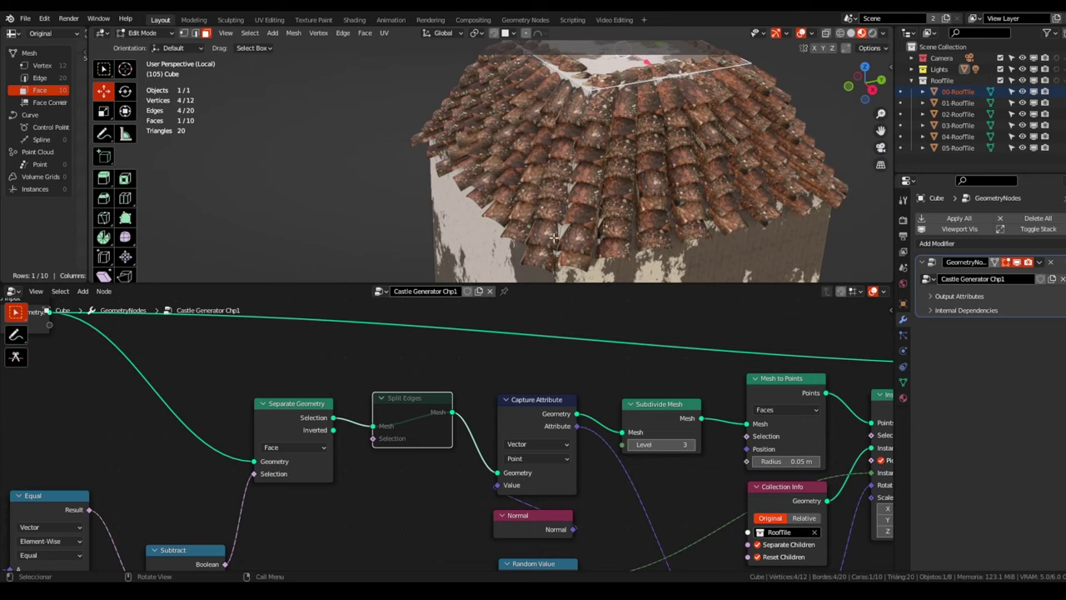
pyautogui.press('m')
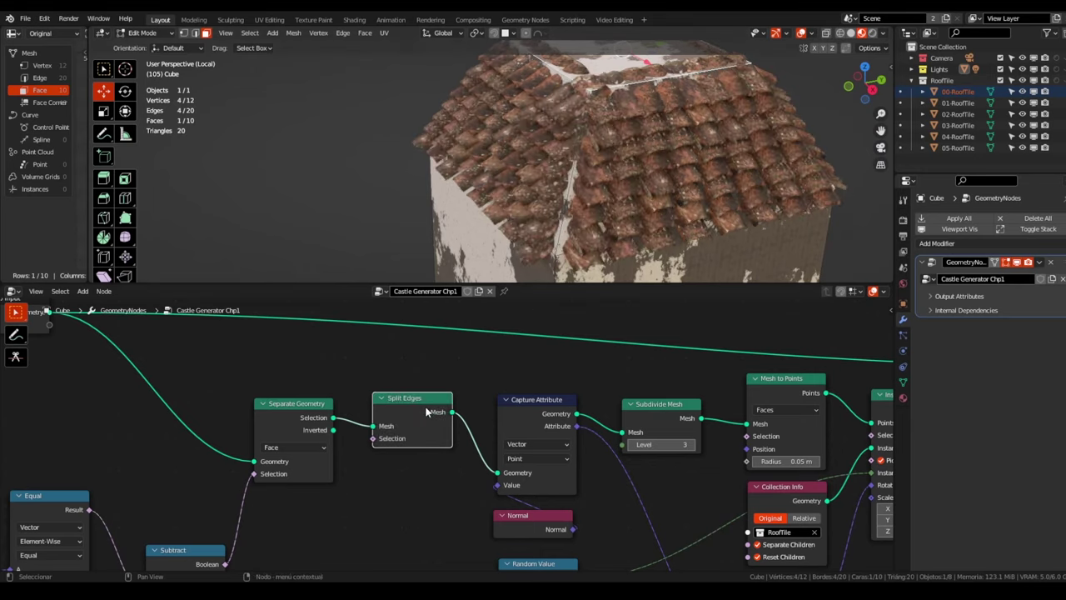
pyautogui.moveTo(579, 188); pyautogui.dragTo(603, 201, button='middle')
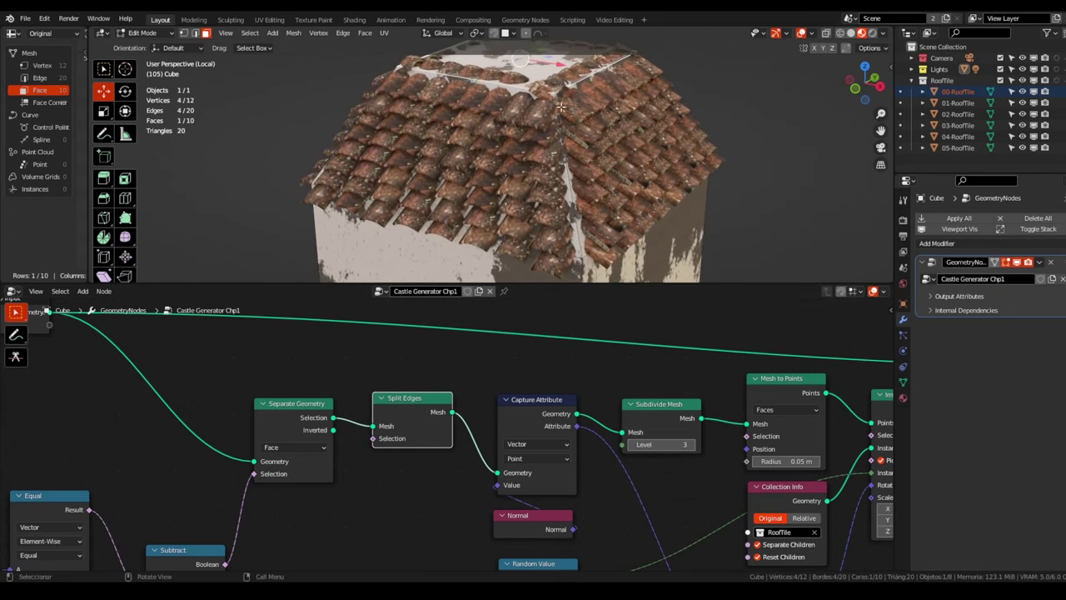
pyautogui.hotkey('ctrl', 'x')
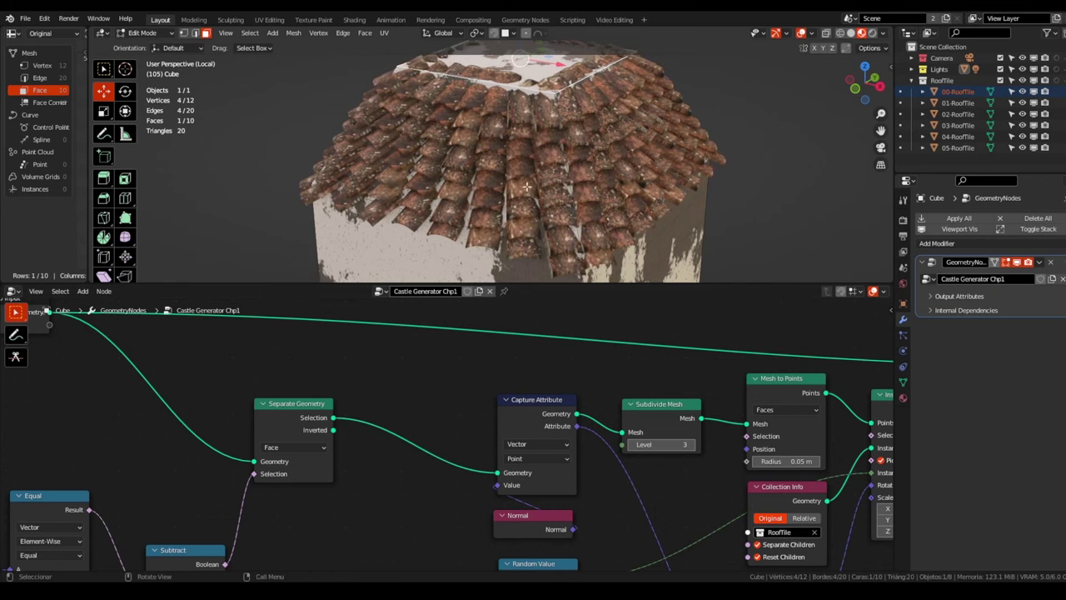
pyautogui.moveTo(527, 186); pyautogui.dragTo(567, 228, button='middle')
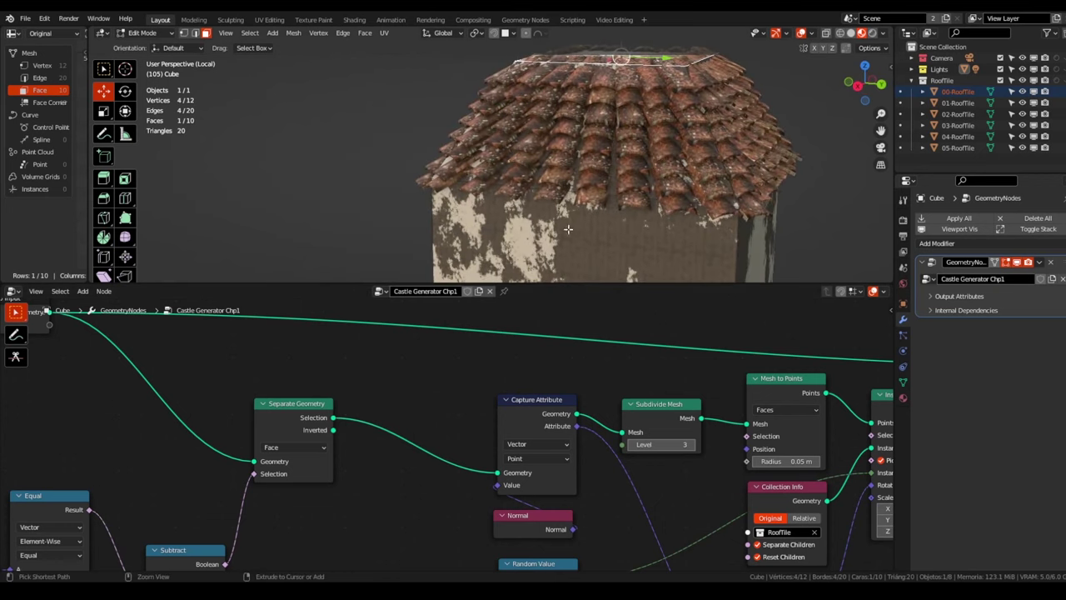
# Raise the cube's top face along Z, which makes the roof tiles disappear
pyautogui.scroll(-2, 410, 399)
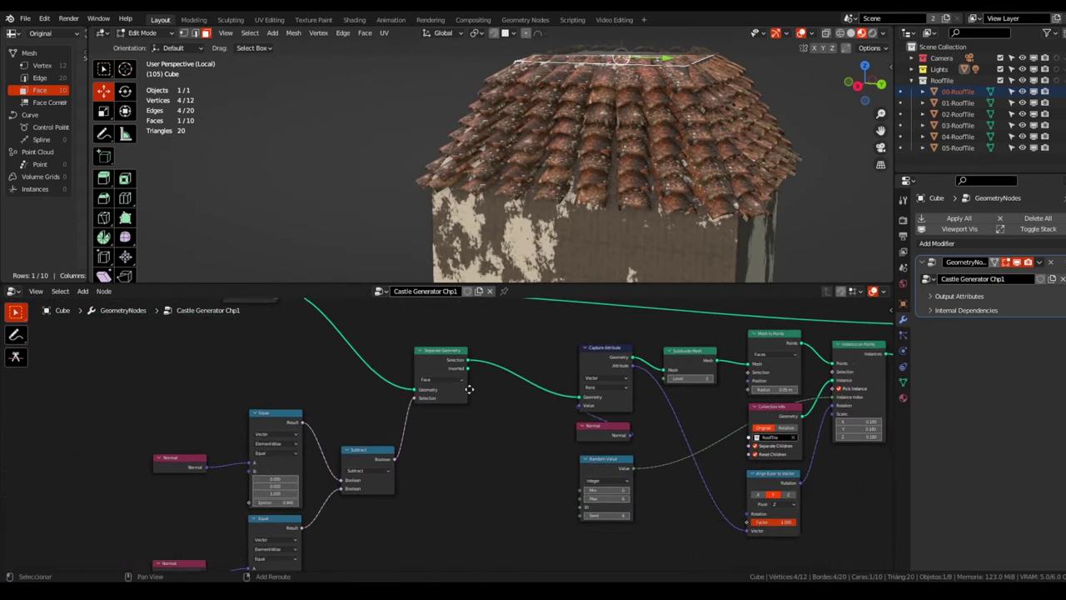
pyautogui.moveTo(647, 388); pyautogui.dragTo(580, 429, button='middle')
pyautogui.scroll(-3, 691, 124)
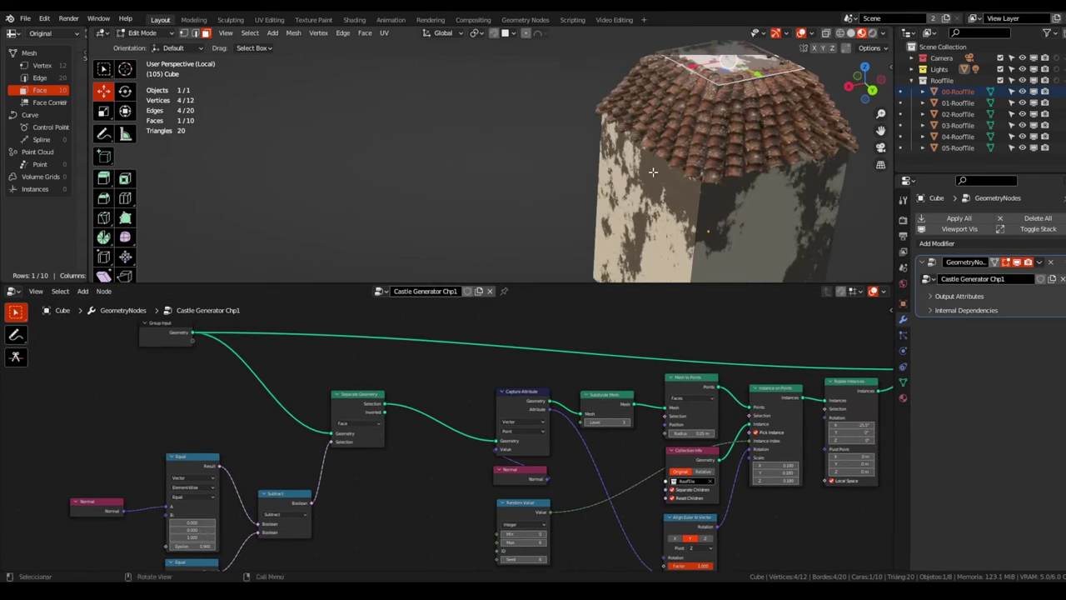
pyautogui.moveTo(690, 125); pyautogui.dragTo(655, 120, button='middle')
pyautogui.moveTo(612, 125); pyautogui.dragTo(618, 67)
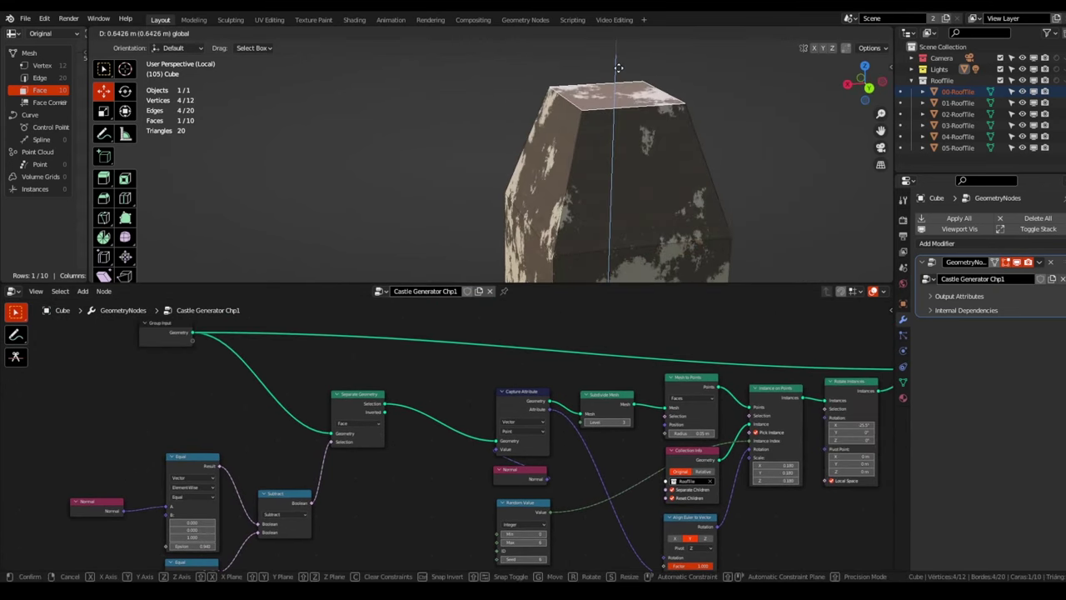
pyautogui.click(618, 88)
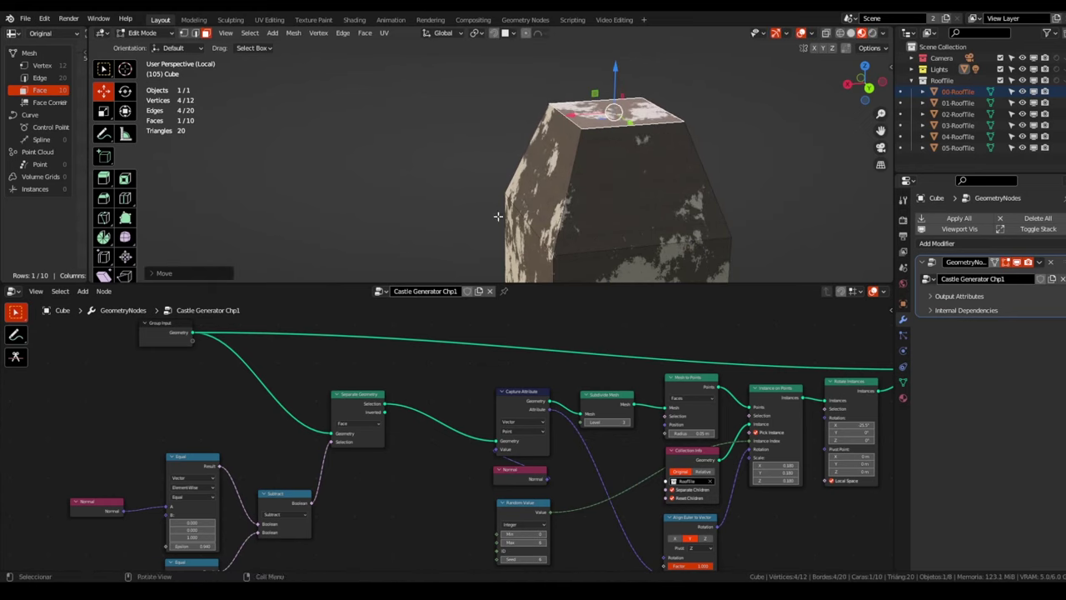
pyautogui.scroll(2, 618, 88)
pyautogui.scroll(1, 374, 396)
pyautogui.scroll(2, 381, 405)
pyautogui.scroll(1, 381, 405)
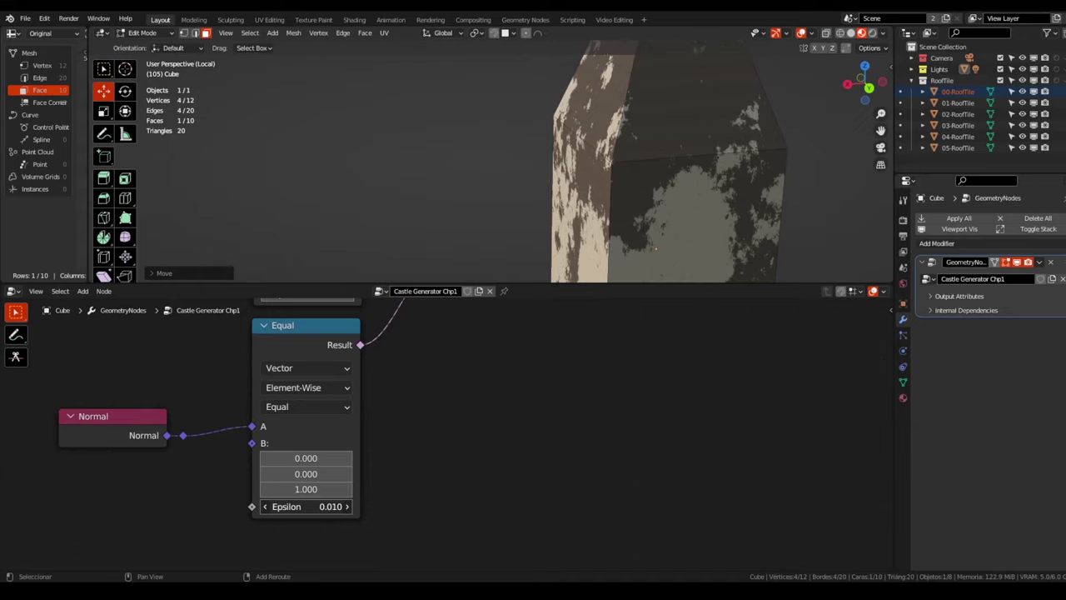
# Set the upper Equal node's Epsilon to 0.99
pyautogui.moveTo(388, 409); pyautogui.dragTo(409, 520, button='middle')
pyautogui.moveTo(329, 404); pyautogui.dragTo(358, 404)
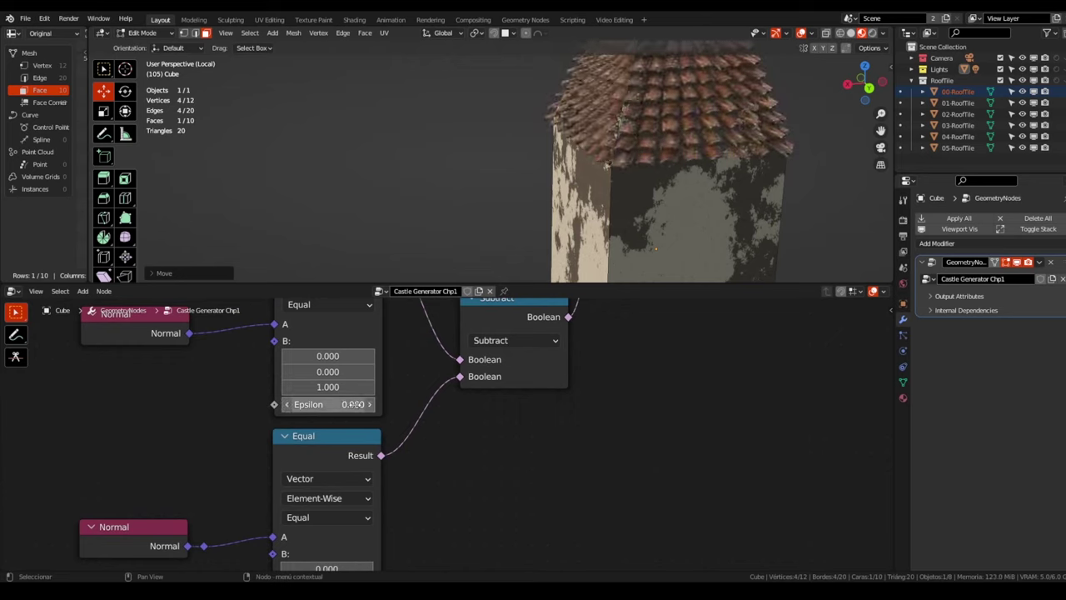
pyautogui.click(330, 404)
pyautogui.write('0.990')
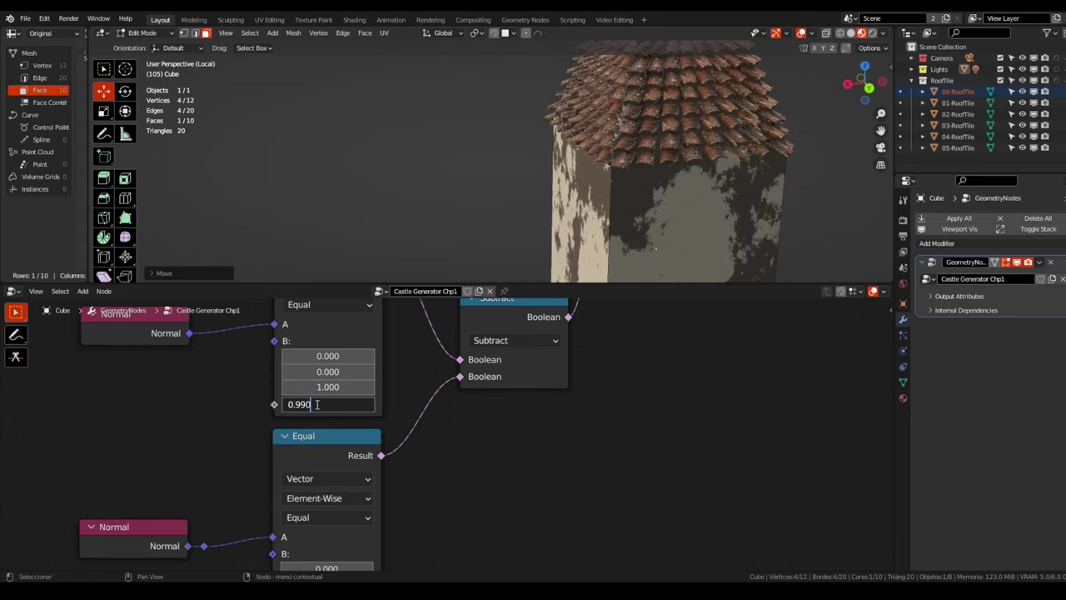
pyautogui.press('Return')
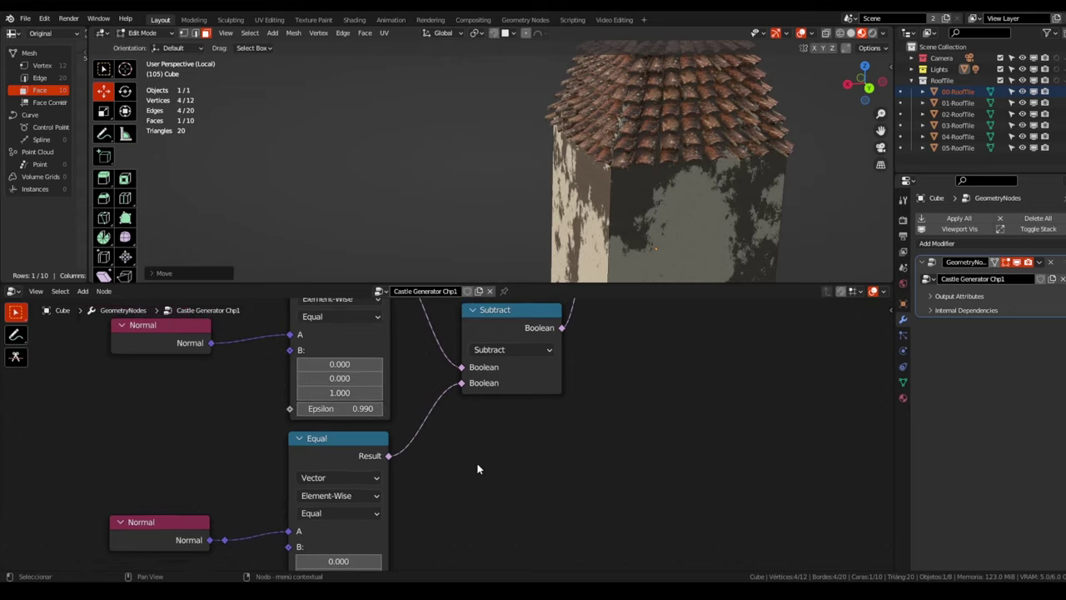
pyautogui.moveTo(425, 519); pyautogui.dragTo(446, 388, button='middle')
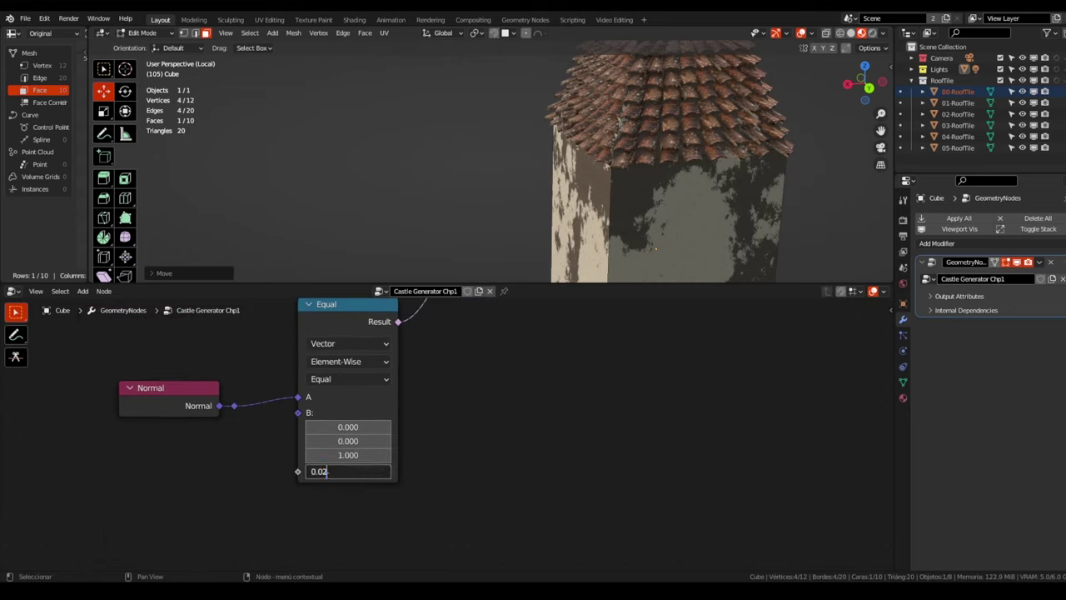
pyautogui.scroll(-3, 512, 427)
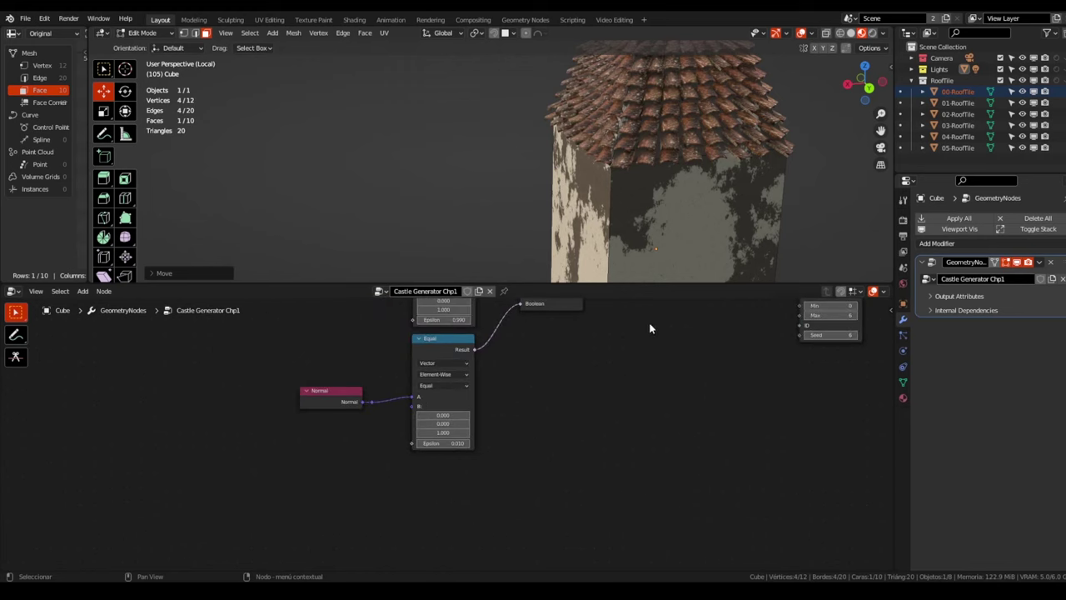
# Readjust the top face height along Z, then return to Object Mode
pyautogui.moveTo(692, 175); pyautogui.dragTo(699, 254, button='middle')
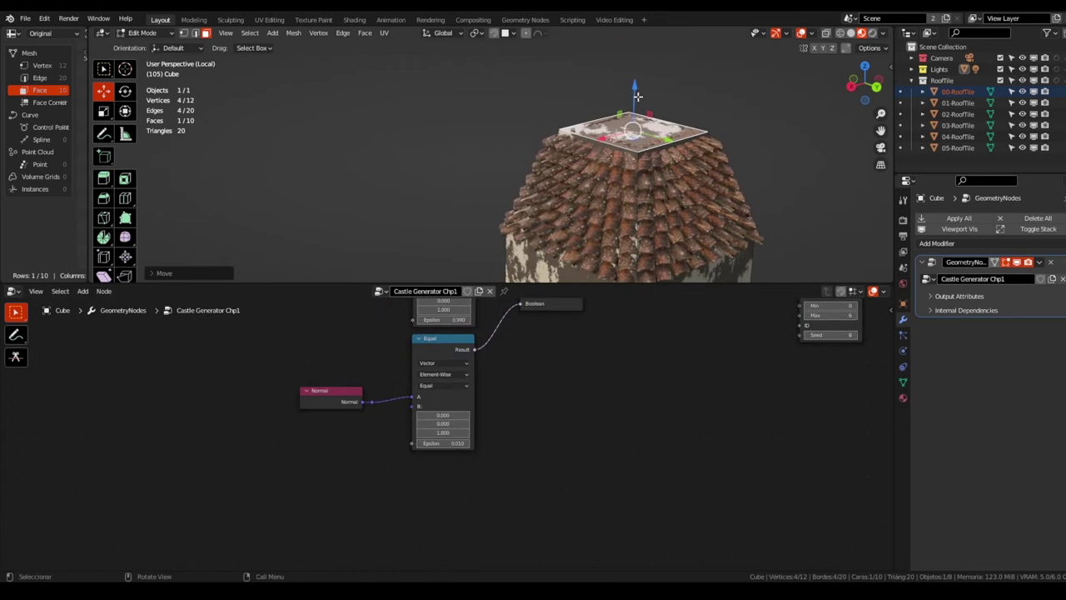
pyautogui.moveTo(637, 96); pyautogui.dragTo(673, 269)
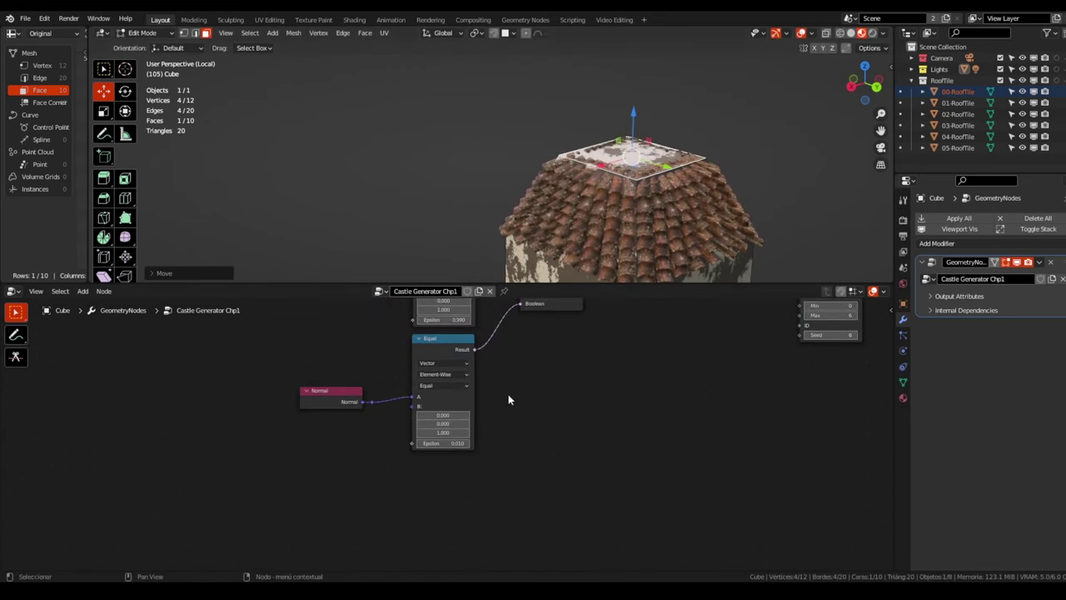
pyautogui.scroll(-3, 508, 399)
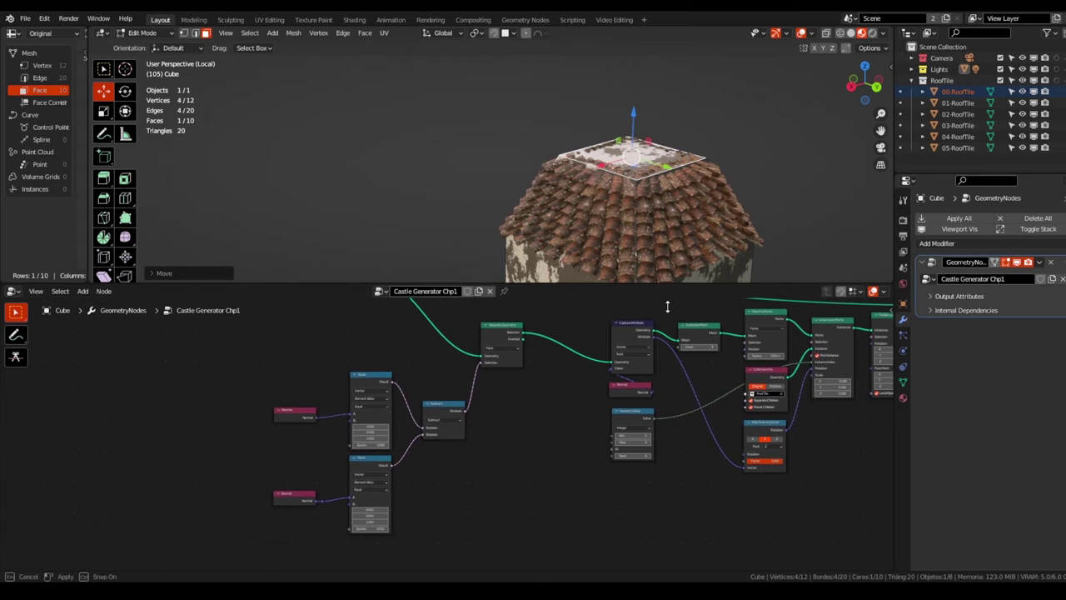
pyautogui.moveTo(659, 283); pyautogui.dragTo(659, 371)
pyautogui.scroll(1, 612, 246)
pyautogui.scroll(2, 613, 247)
pyautogui.moveTo(612, 246)
pyautogui.mouseDown(button='middle')
pyautogui.moveTo(788, 171)
pyautogui.moveTo(752, 168)
pyautogui.mouseUp(button='middle')
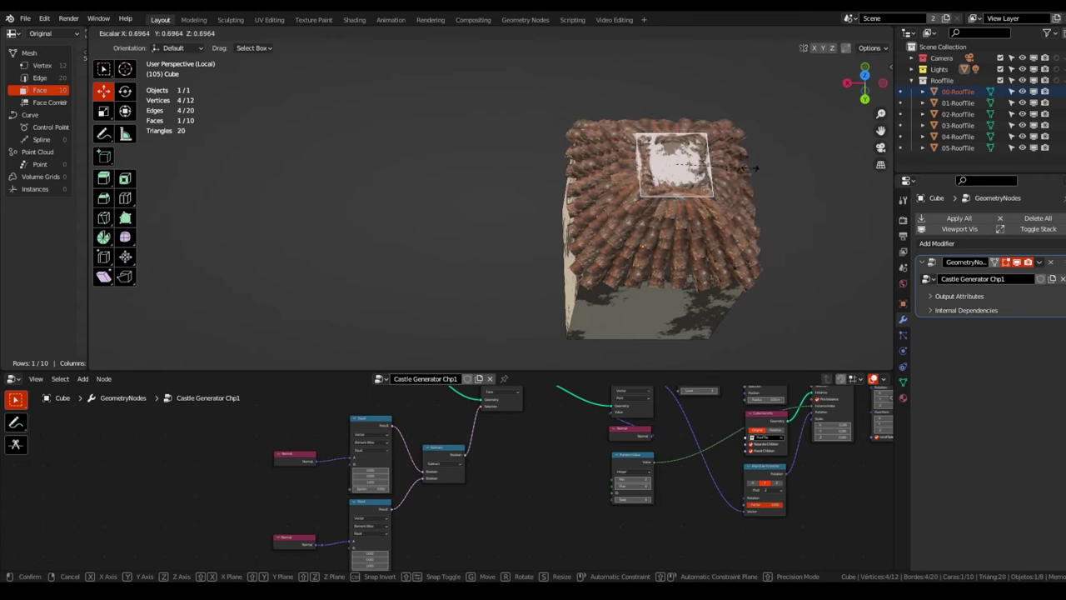
pyautogui.click(802, 191)
pyautogui.moveTo(802, 191)
pyautogui.mouseDown(button='middle')
pyautogui.moveTo(696, 152)
pyautogui.moveTo(784, 160)
pyautogui.moveTo(750, 234)
pyautogui.moveTo(679, 208)
pyautogui.moveTo(728, 241)
pyautogui.moveTo(637, 213)
pyautogui.moveTo(625, 181)
pyautogui.moveTo(633, 250)
pyautogui.moveTo(548, 227)
pyautogui.moveTo(614, 202)
pyautogui.moveTo(579, 216)
pyautogui.moveTo(540, 211)
pyautogui.mouseUp(button='middle')
pyautogui.press('Tab')
# In Edit Mode, add two horizontal edge loops around the cube
pyautogui.press('a')
pyautogui.moveTo(488, 250); pyautogui.dragTo(497, 234, button='middle')
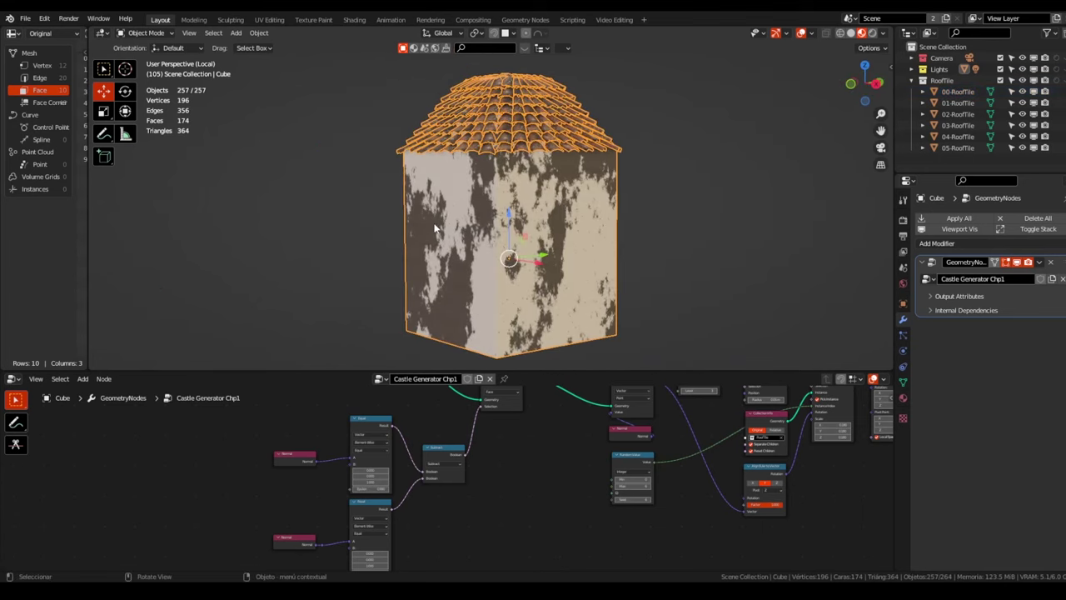
pyautogui.press('Tab')
pyautogui.click(129, 200)
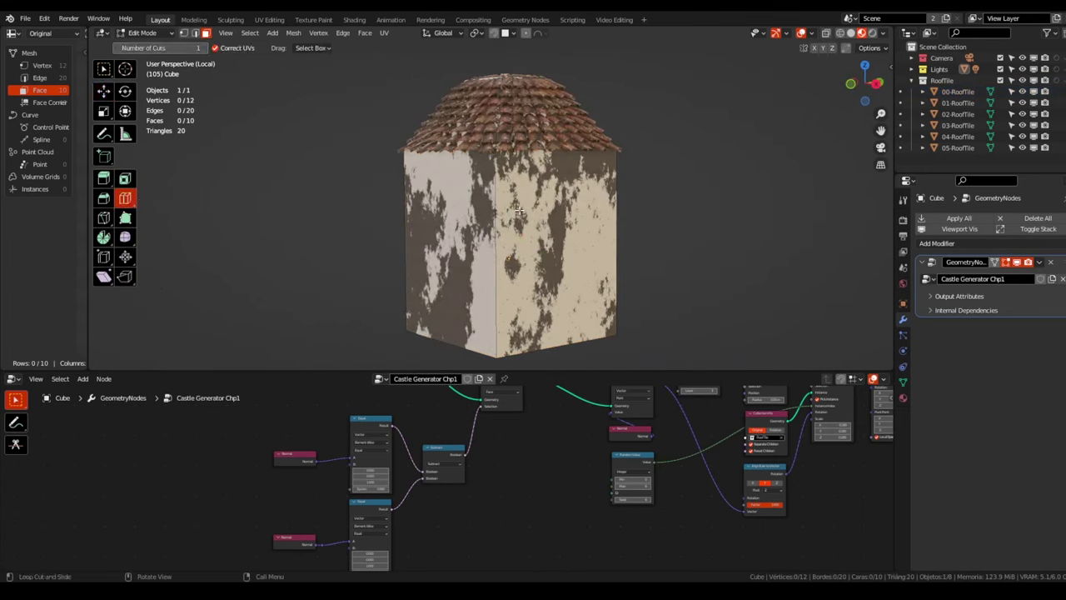
pyautogui.click(469, 241)
pyautogui.click(414, 223)
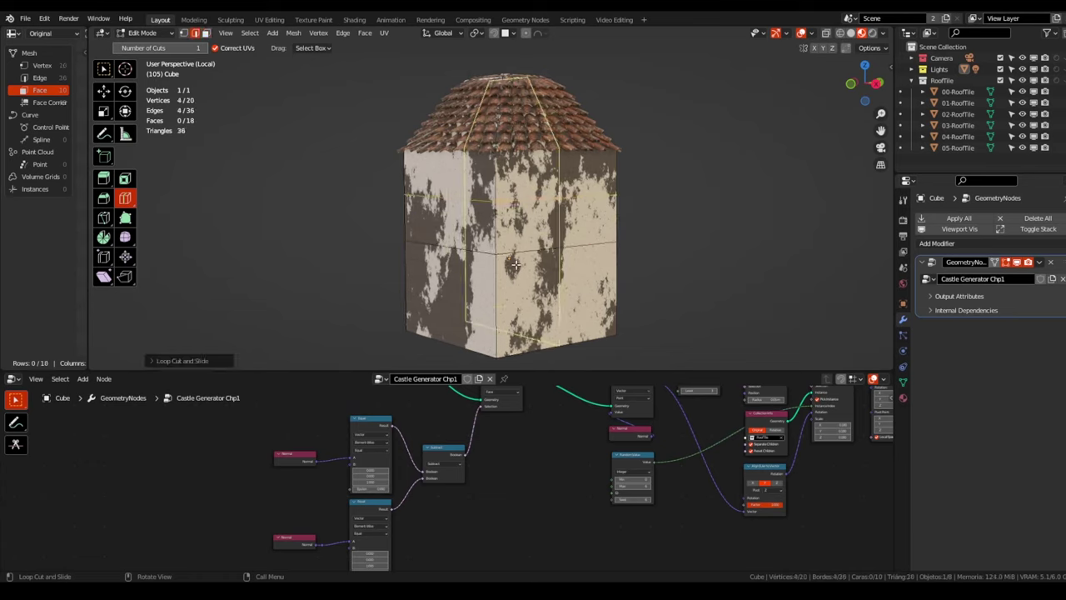
# Cut another edge loop across the walls and push the new edge outward into a ledge
pyautogui.click(234, 152)
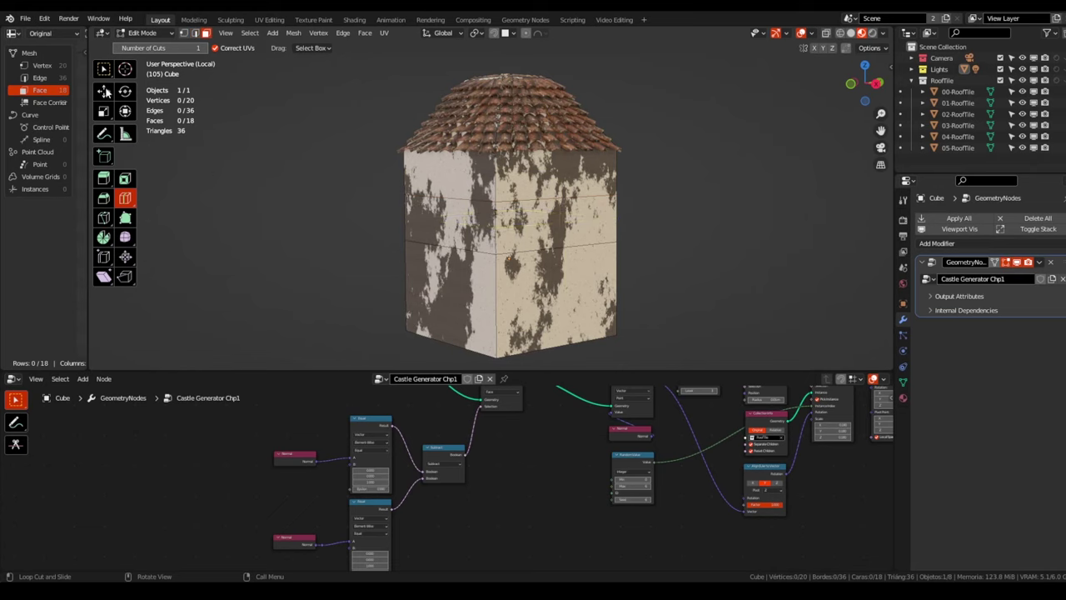
pyautogui.click(103, 91)
pyautogui.click(540, 218)
pyautogui.moveTo(540, 218); pyautogui.dragTo(578, 244, button='middle')
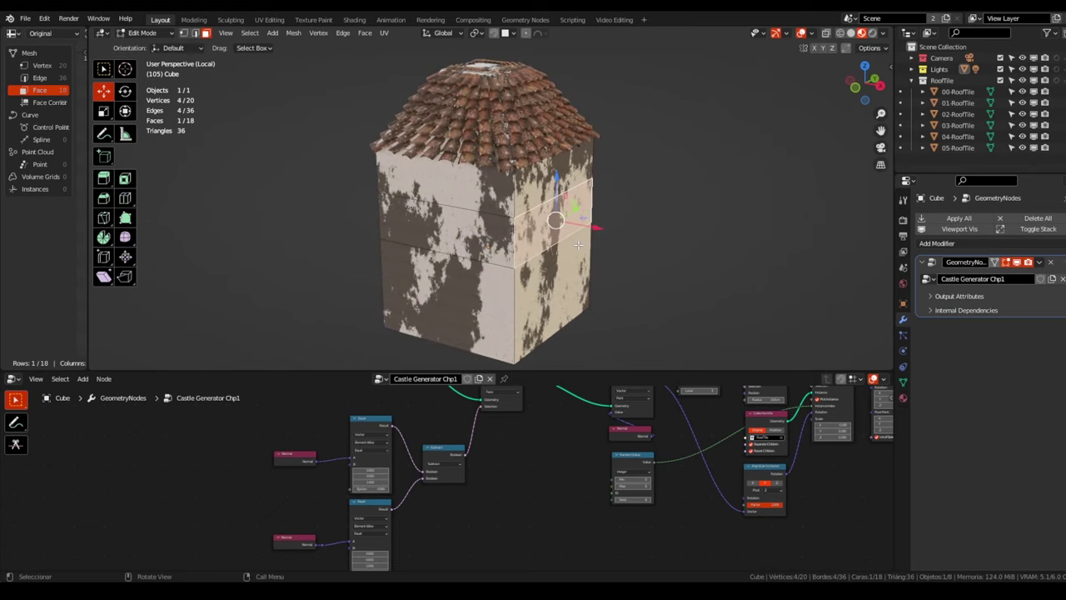
pyautogui.hotkey('ctrl', 'r')
pyautogui.click(577, 243)
pyautogui.press('2')
pyautogui.click(575, 244)
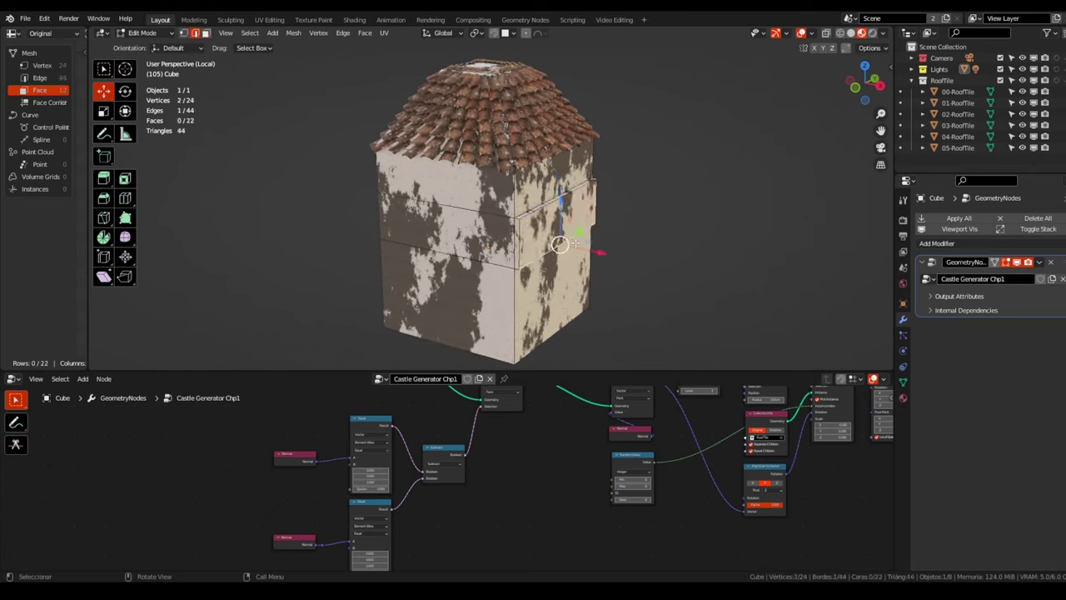
pyautogui.moveTo(599, 253); pyautogui.dragTo(677, 232)
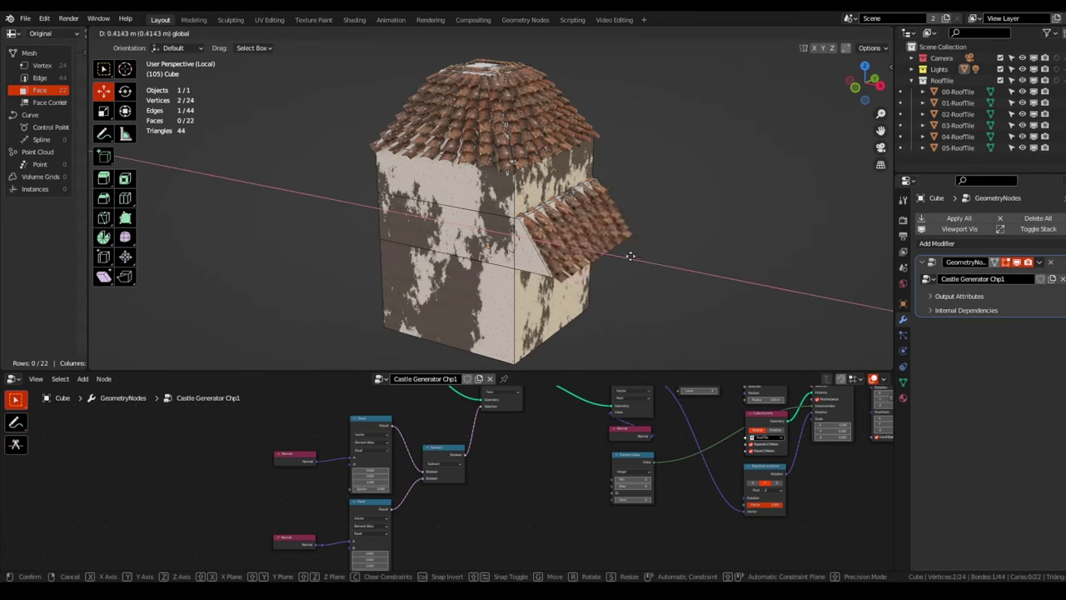
# Move two vertices on the building's other side to stretch the ledge slope
pyautogui.click(677, 232)
pyautogui.moveTo(677, 232); pyautogui.dragTo(705, 285, button='middle')
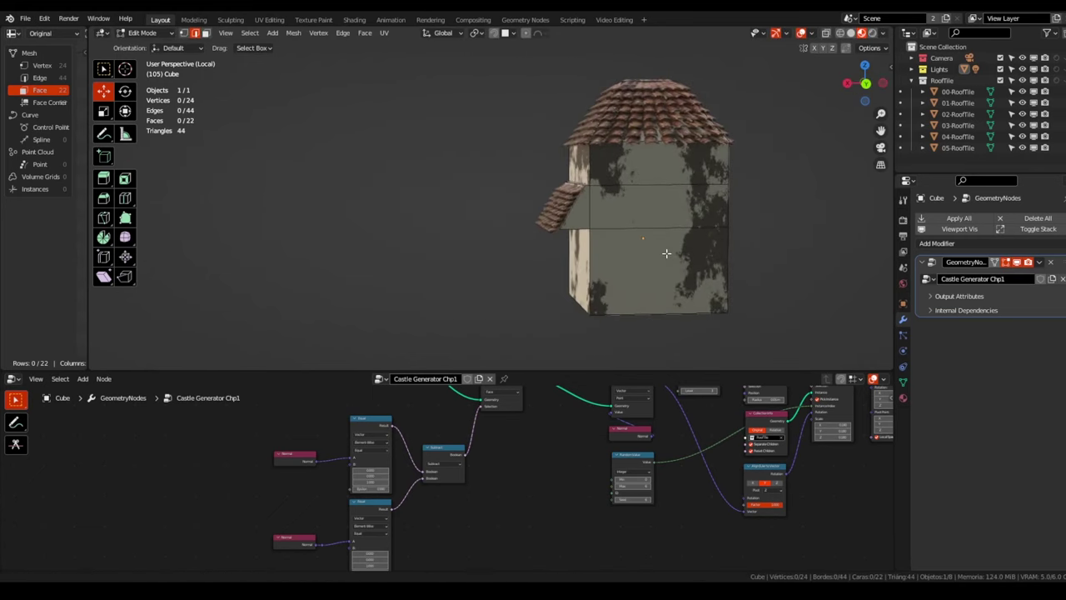
pyautogui.moveTo(647, 286)
pyautogui.mouseDown()
pyautogui.moveTo(694, 310)
pyautogui.moveTo(650, 297)
pyautogui.mouseUp()
pyautogui.moveTo(650, 297); pyautogui.dragTo(662, 263, button='middle')
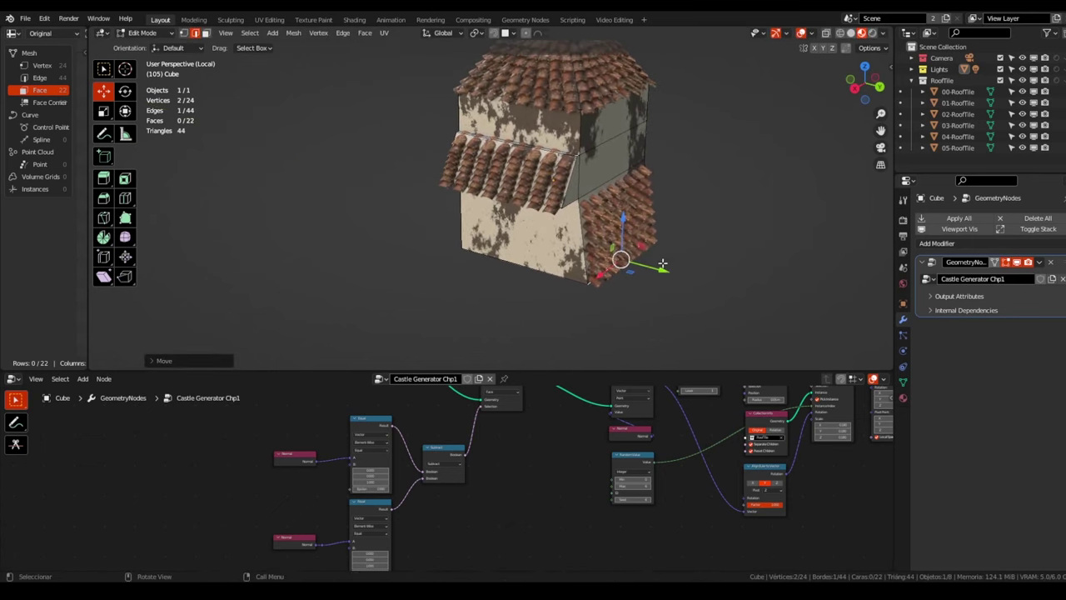
pyautogui.scroll(3, 662, 264)
pyautogui.scroll(3, 566, 160)
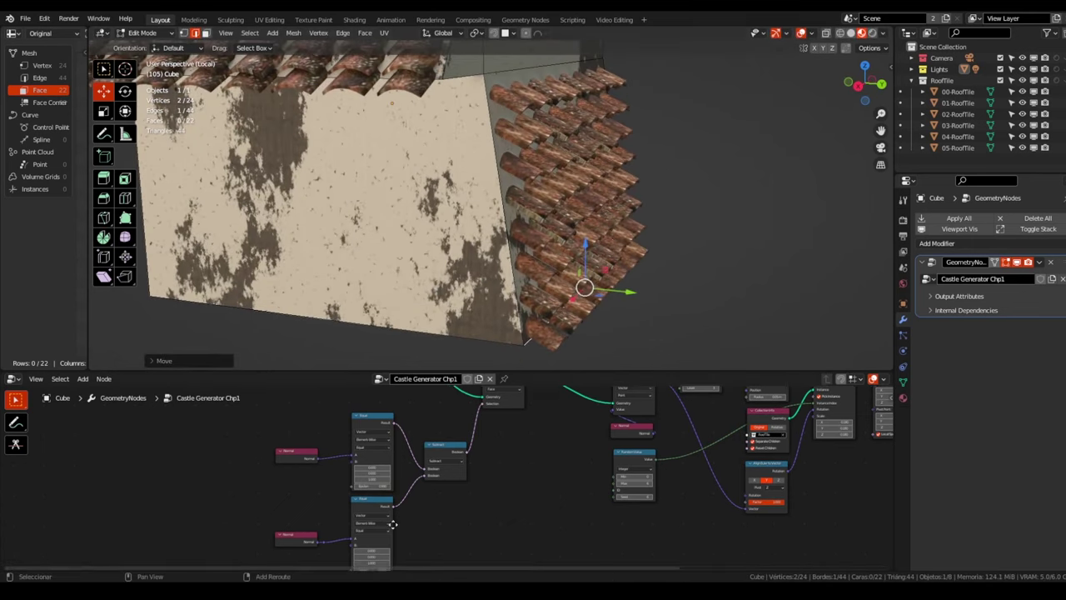
# Lower the Equal node's Epsilon to 0.870 so the wall tiles drop away
pyautogui.scroll(2, 359, 430)
pyautogui.scroll(2, 359, 431)
pyautogui.scroll(1, 359, 431)
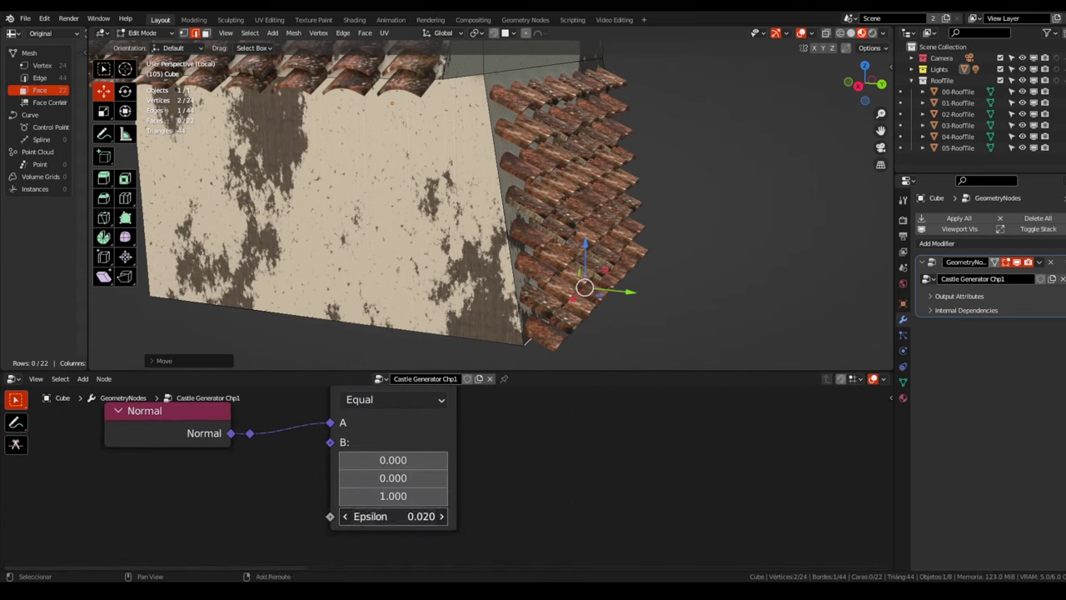
pyautogui.moveTo(421, 517)
pyautogui.mouseDown()
pyautogui.moveTo(400, 517)
pyautogui.moveTo(459, 473)
pyautogui.mouseUp()
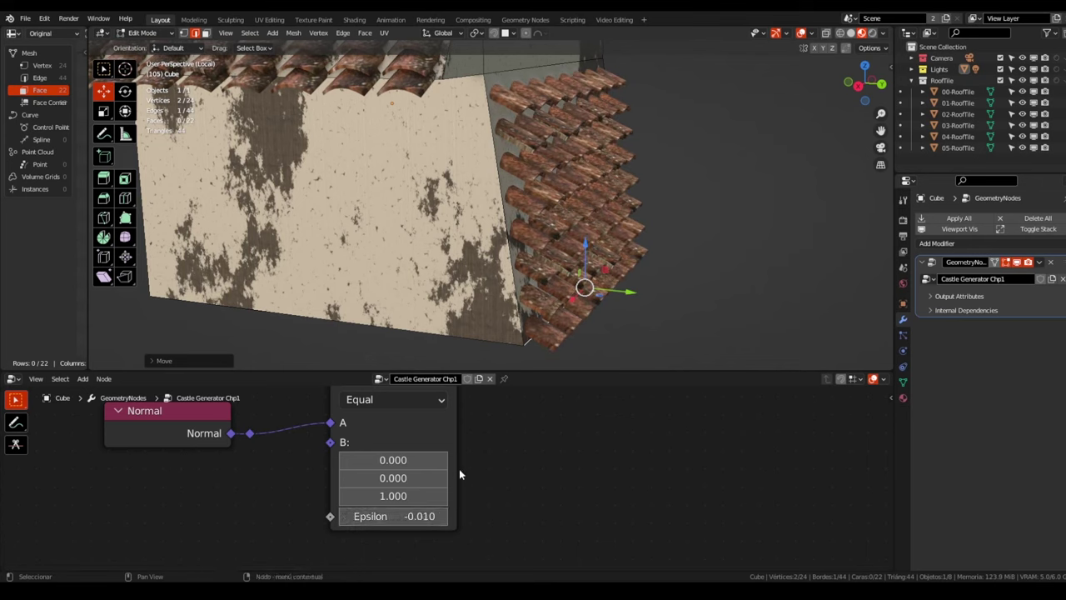
pyautogui.keyDown('shift'); pyautogui.scroll(2, 459, 468); pyautogui.keyUp('shift')
pyautogui.keyDown('shift'); pyautogui.scroll(-5, 435, 467); pyautogui.keyUp('shift')
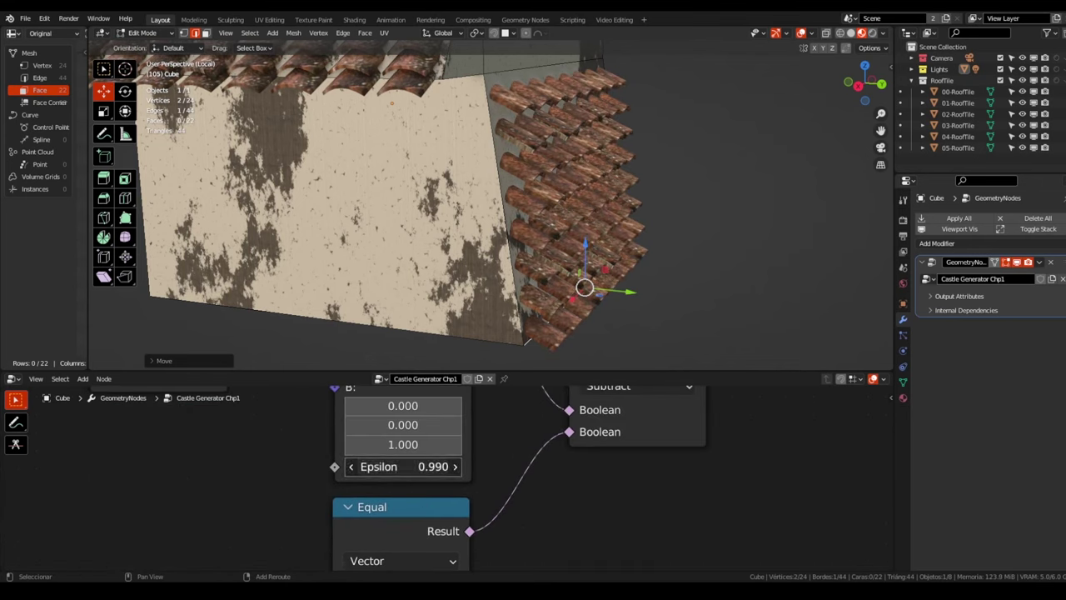
pyautogui.moveTo(433, 467); pyautogui.dragTo(416, 467)
pyautogui.scroll(-3, 639, 229)
pyautogui.scroll(-2, 639, 229)
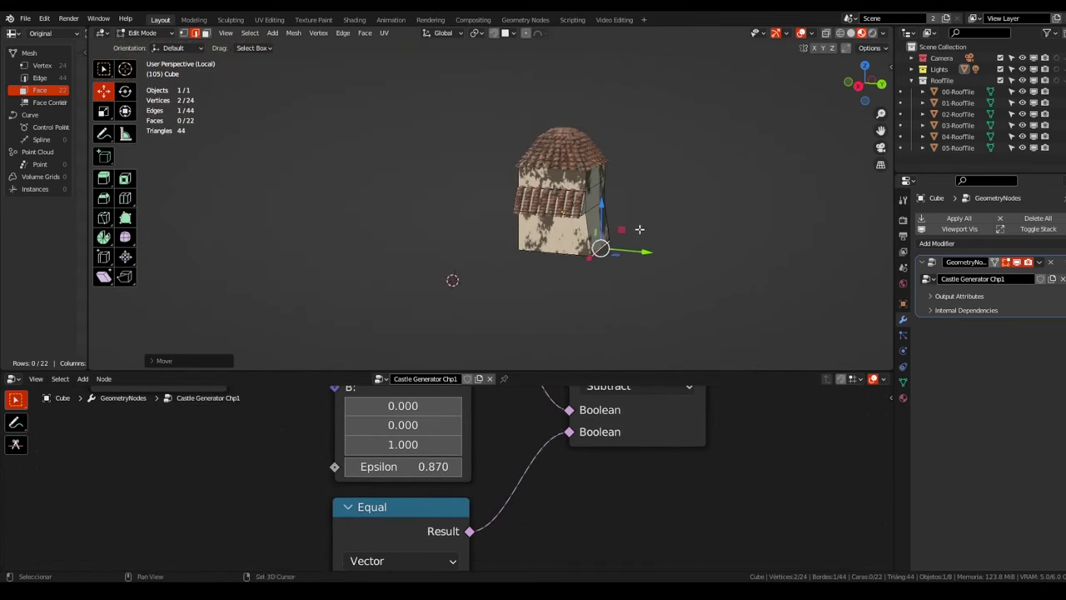
pyautogui.scroll(4, 638, 229)
# Select and frame three roof faces, then show the cube's material settings
pyautogui.moveTo(639, 229); pyautogui.dragTo(518, 164, button='middle')
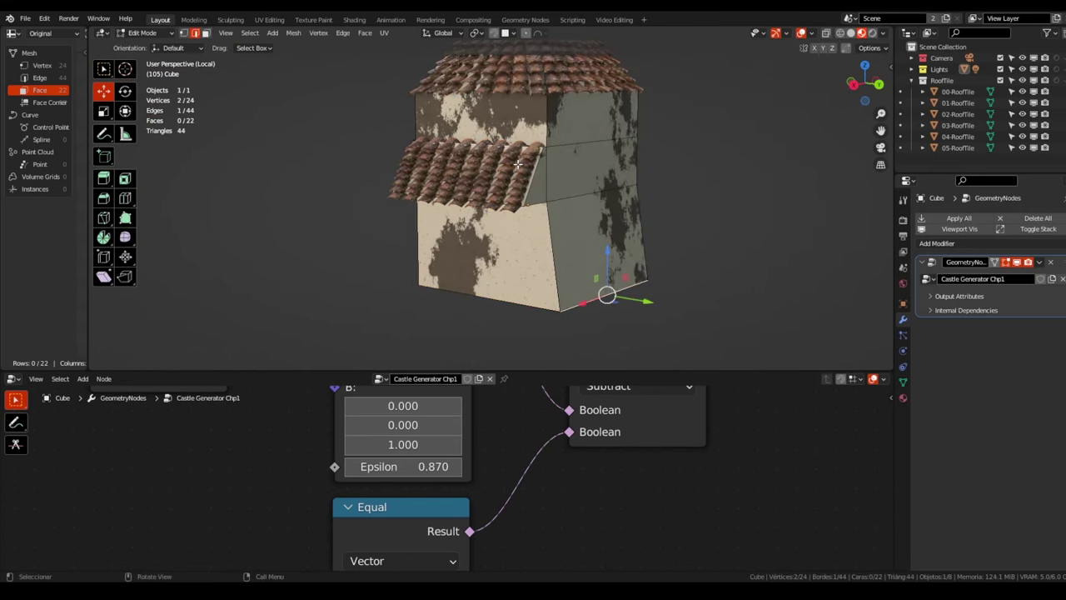
pyautogui.click(518, 165)
pyautogui.keyDown('shift'); pyautogui.click(498, 173); pyautogui.keyUp('shift')
pyautogui.press('KP_Decimal')
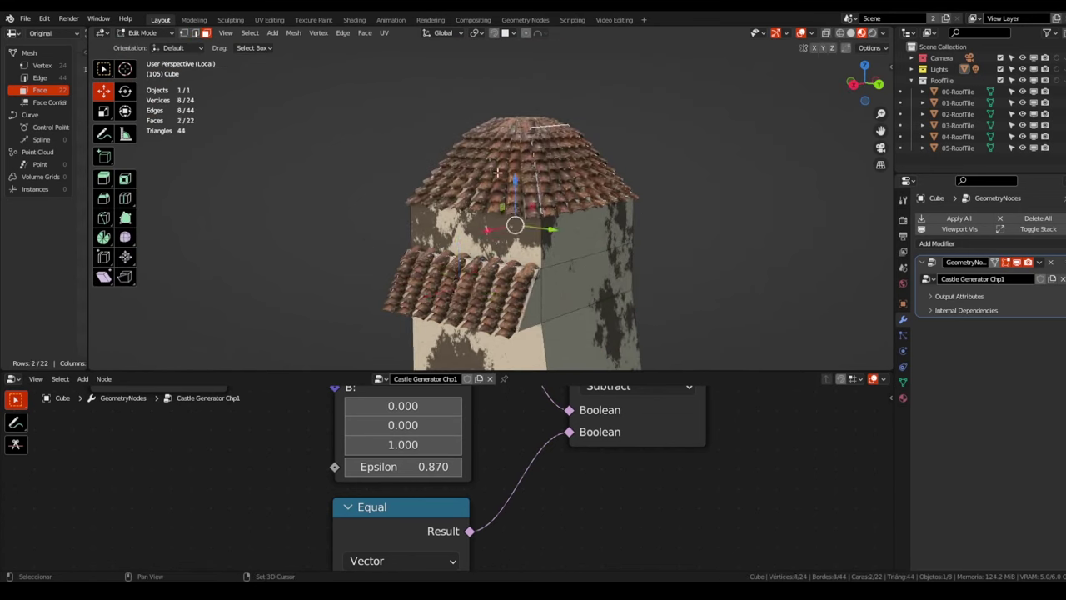
pyautogui.keyDown('shift'); pyautogui.click(497, 172); pyautogui.keyUp('shift')
pyautogui.press('KP_Divide')
pyautogui.moveTo(511, 183); pyautogui.dragTo(831, 243, button='middle')
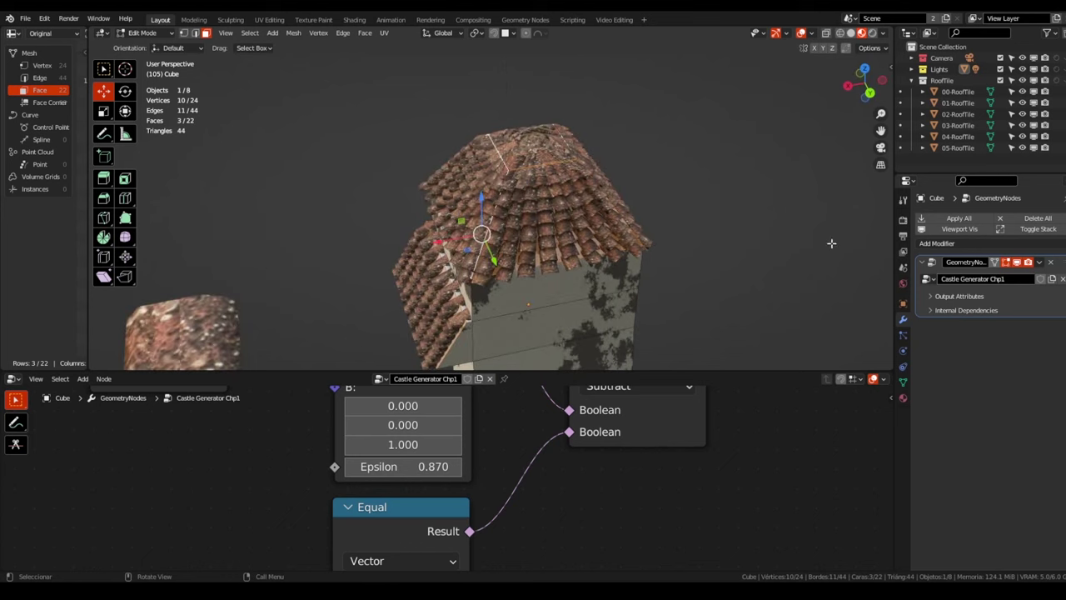
pyautogui.click(902, 398)
pyautogui.moveTo(708, 212); pyautogui.dragTo(595, 207, button='middle')
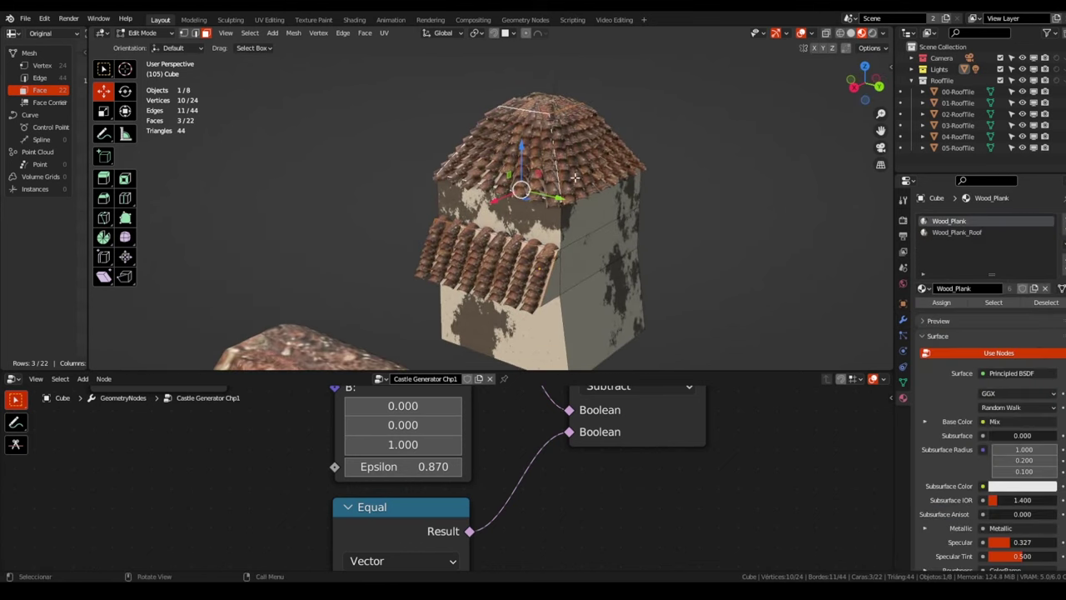
pyautogui.scroll(-3, 721, 477)
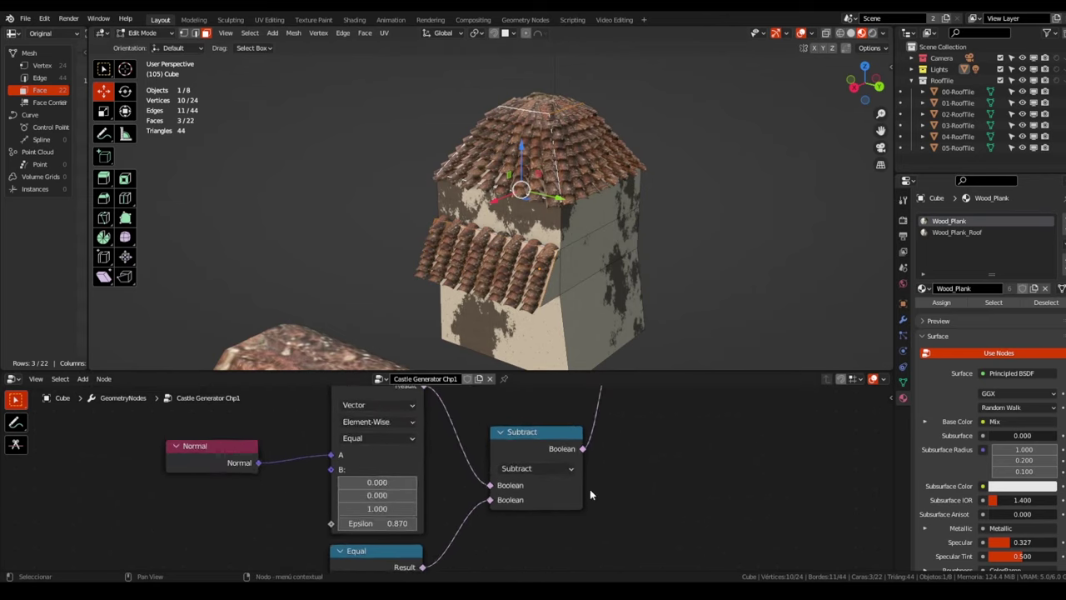
pyautogui.scroll(-2, 590, 489)
pyautogui.scroll(2, 662, 457)
pyautogui.scroll(1, 575, 492)
pyautogui.scroll(-3, 542, 485)
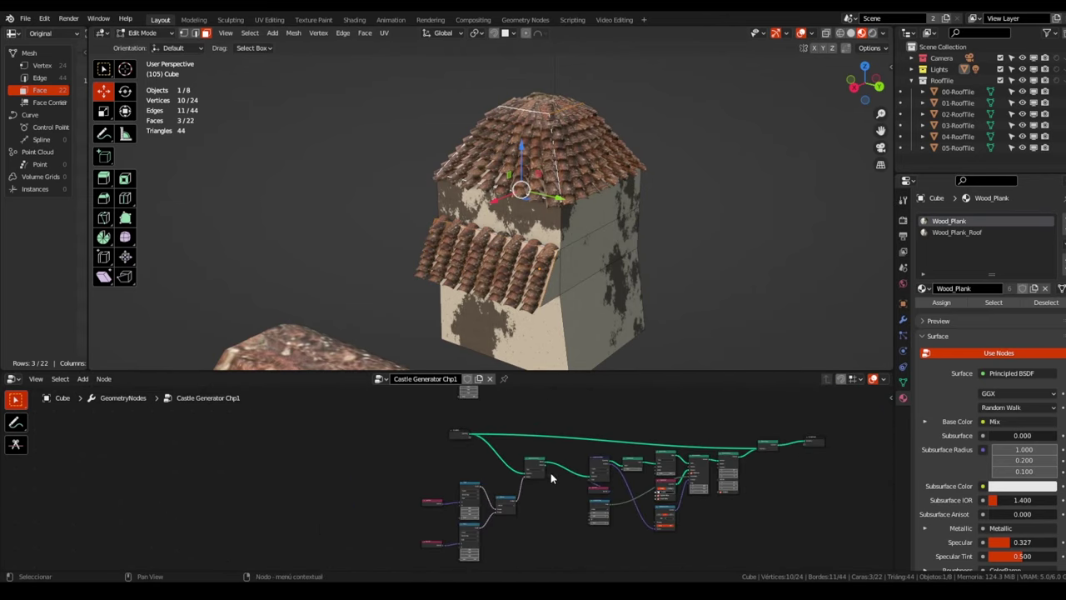
# Move the Subtract node slightly lower in the node graph
pyautogui.moveTo(550, 472); pyautogui.dragTo(514, 471, button='middle')
pyautogui.scroll(2, 514, 471)
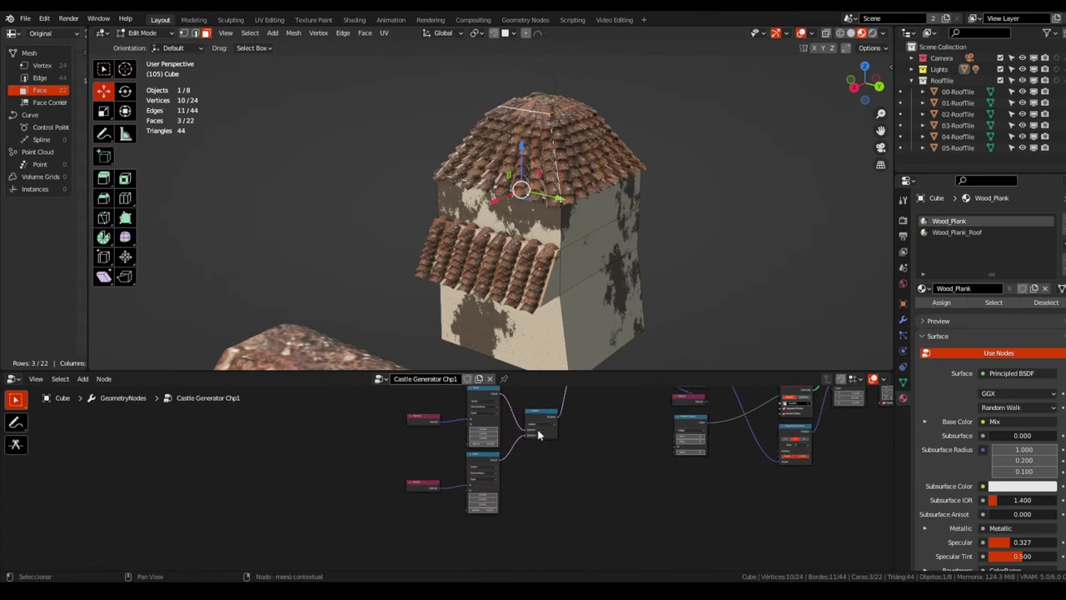
pyautogui.scroll(2, 583, 445)
pyautogui.scroll(2, 499, 483)
pyautogui.moveTo(480, 505); pyautogui.dragTo(446, 490)
pyautogui.click(447, 496)
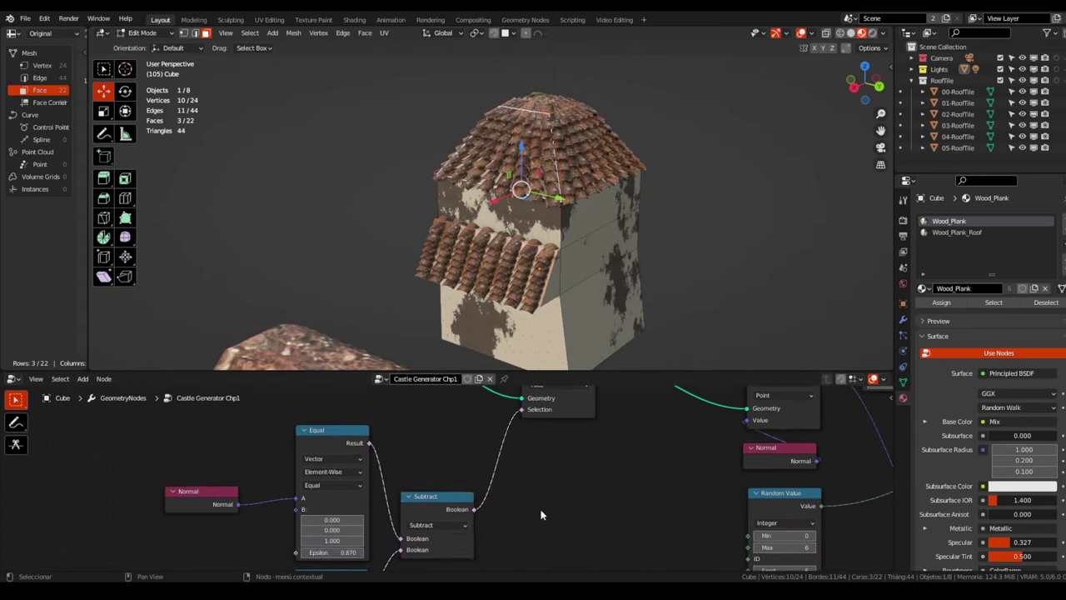
pyautogui.hotkey('shift', 'a')
# Add a Boolean Math And node onto the Subtract-to-Selection link
pyautogui.write('mate')
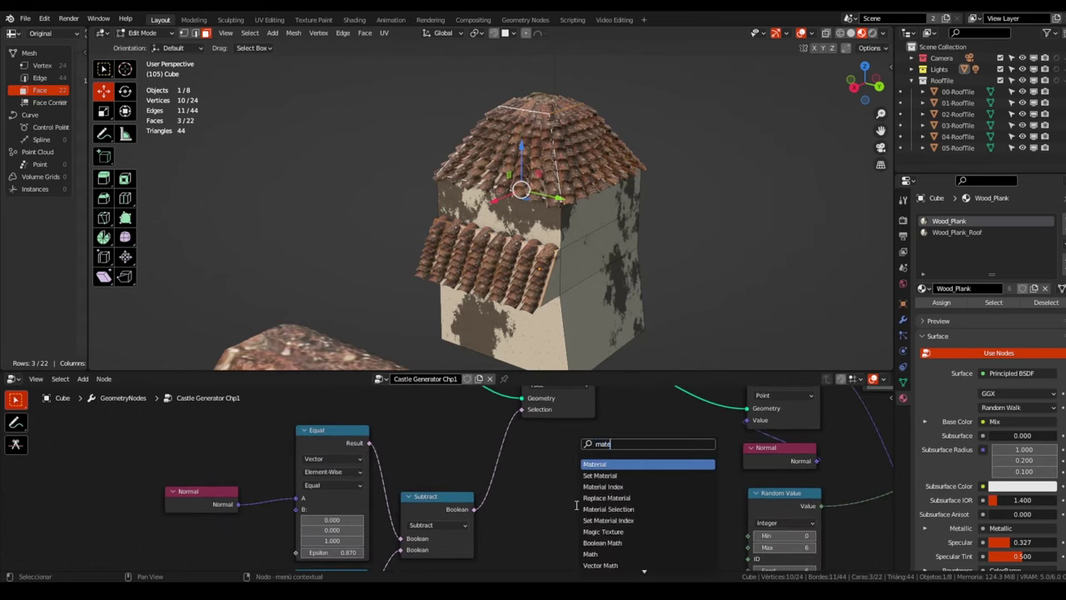
pyautogui.press('BackSpace')
pyautogui.press('BackSpace')
pyautogui.press('BackSpace')
pyautogui.write('b')
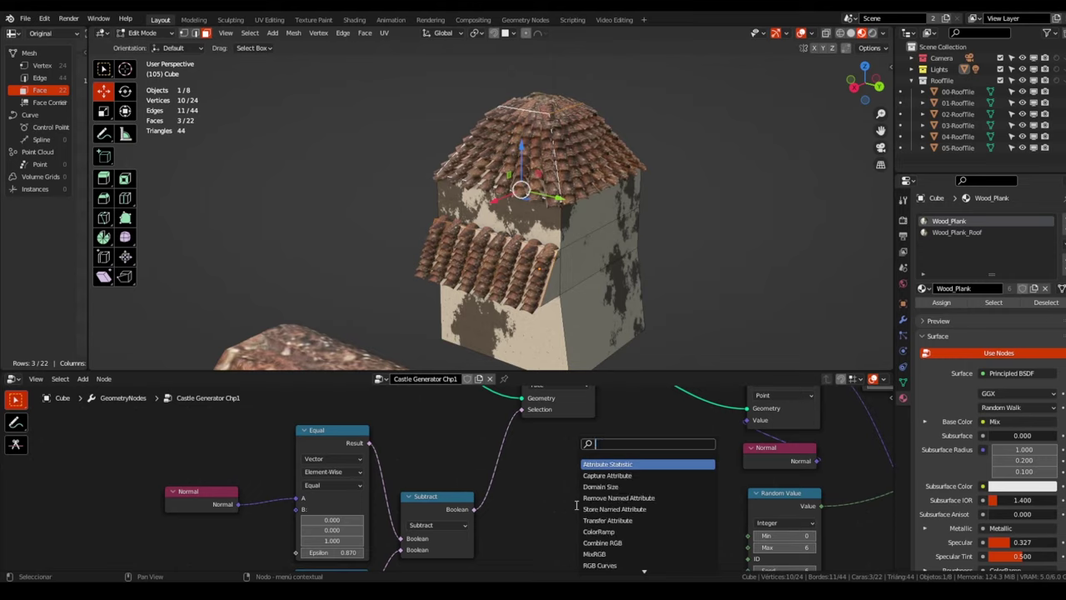
pyautogui.write('ool')
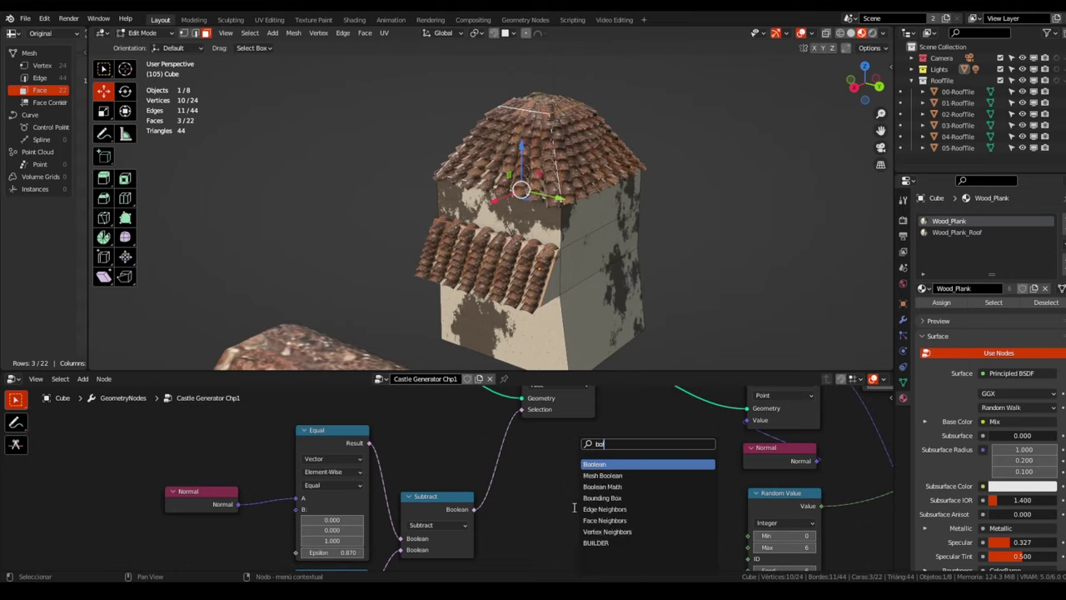
pyautogui.press('Down')
pyautogui.press('Down')
pyautogui.press('Return')
pyautogui.click(517, 481)
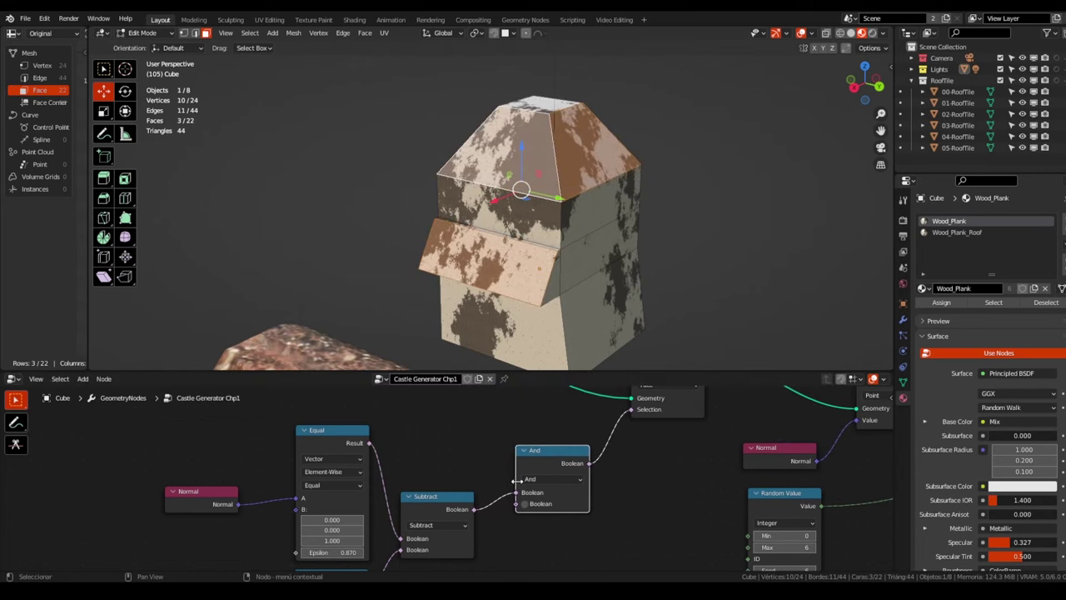
# Select the top roof faces, pick the Wood_Plank_Roof slot, and toggle the And node's second input
pyautogui.moveTo(517, 480); pyautogui.dragTo(500, 443, button='middle')
pyautogui.moveTo(433, 241); pyautogui.dragTo(503, 236, button='middle')
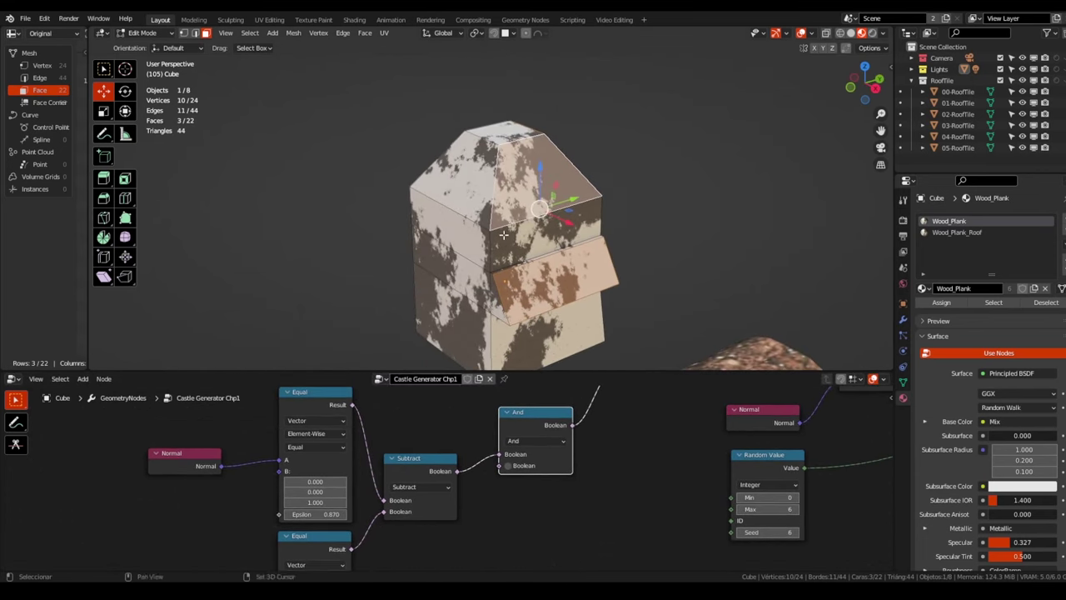
pyautogui.moveTo(456, 183)
pyautogui.mouseDown(button='middle')
pyautogui.moveTo(559, 178)
pyautogui.moveTo(484, 178)
pyautogui.mouseUp(button='middle')
pyautogui.keyDown('shift'); pyautogui.click(391, 136); pyautogui.keyUp('shift')
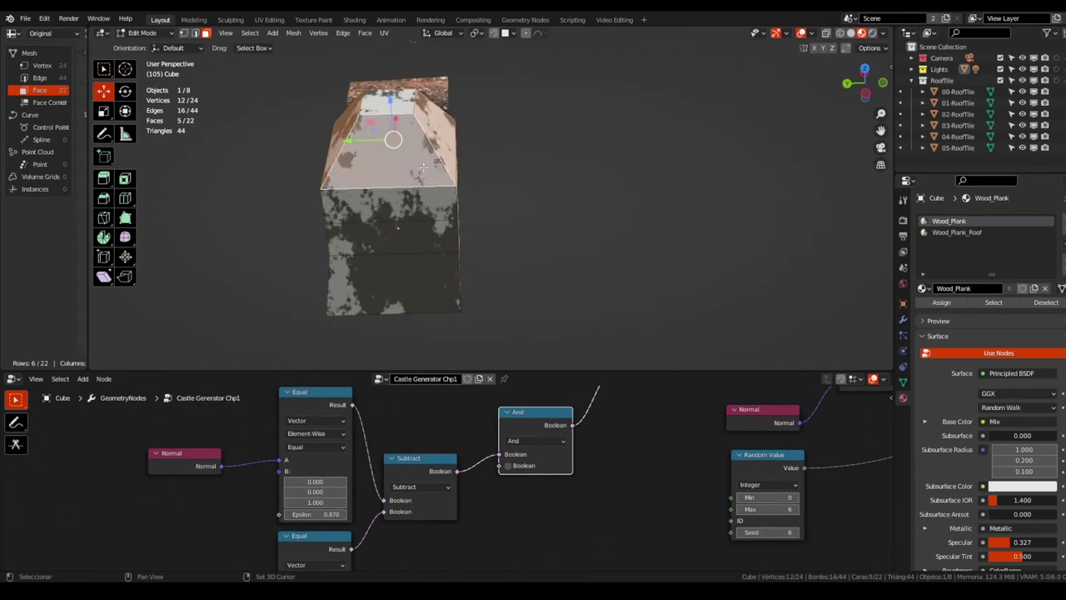
pyautogui.moveTo(390, 136)
pyautogui.mouseDown(button='middle')
pyautogui.moveTo(361, 169)
pyautogui.moveTo(450, 171)
pyautogui.mouseUp(button='middle')
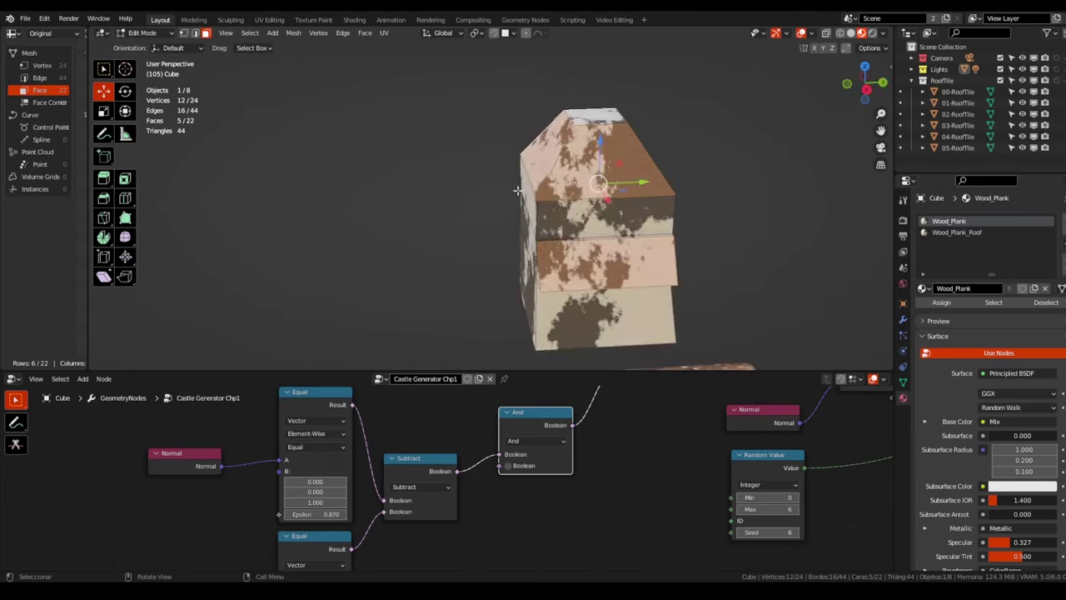
pyautogui.click(946, 233)
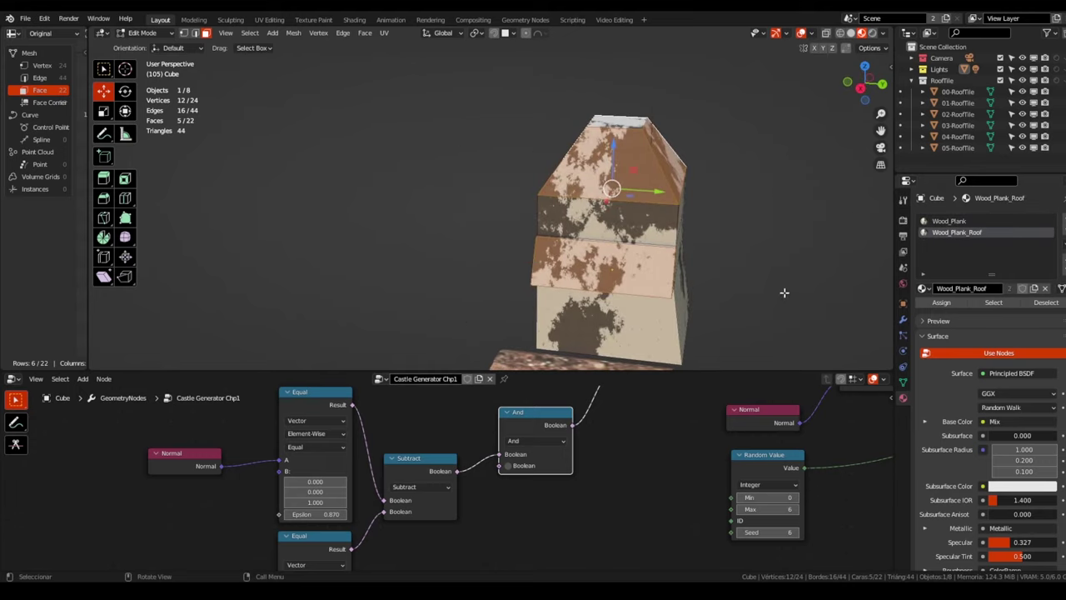
pyautogui.moveTo(784, 293); pyautogui.dragTo(593, 509, button='middle')
pyautogui.click(508, 466)
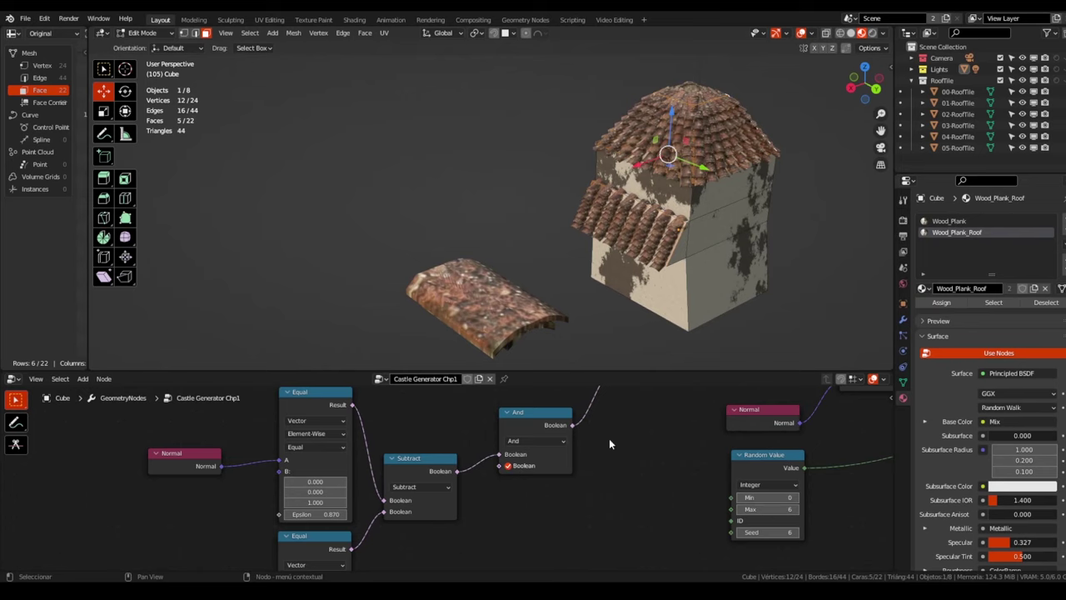
pyautogui.click(508, 466)
# Add a Material Selection node and link its Selection output into the And node
pyautogui.moveTo(512, 529); pyautogui.dragTo(529, 519, button='middle')
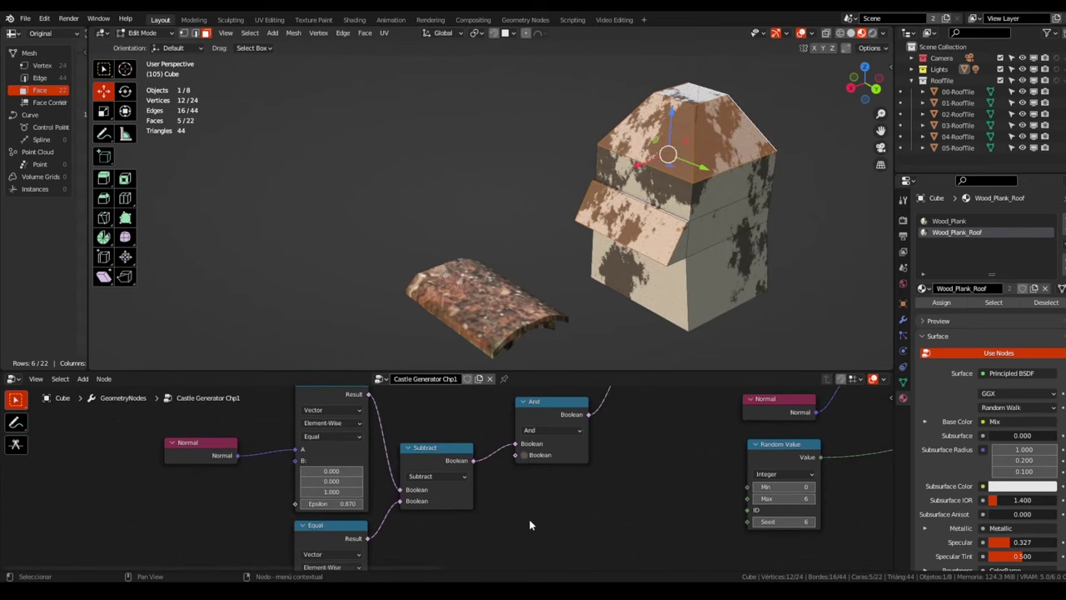
pyautogui.hotkey('shift', 'a')
pyautogui.write('mater')
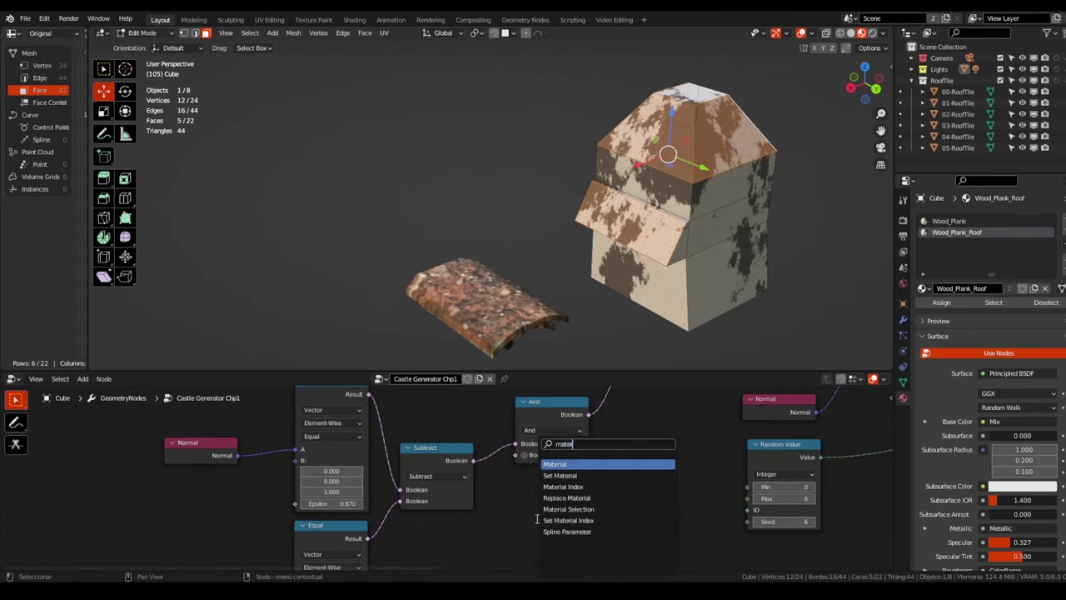
pyautogui.press('Down')
pyautogui.press('Down')
pyautogui.press('Down')
pyautogui.press('Down')
pyautogui.press('Return')
pyautogui.click(542, 540)
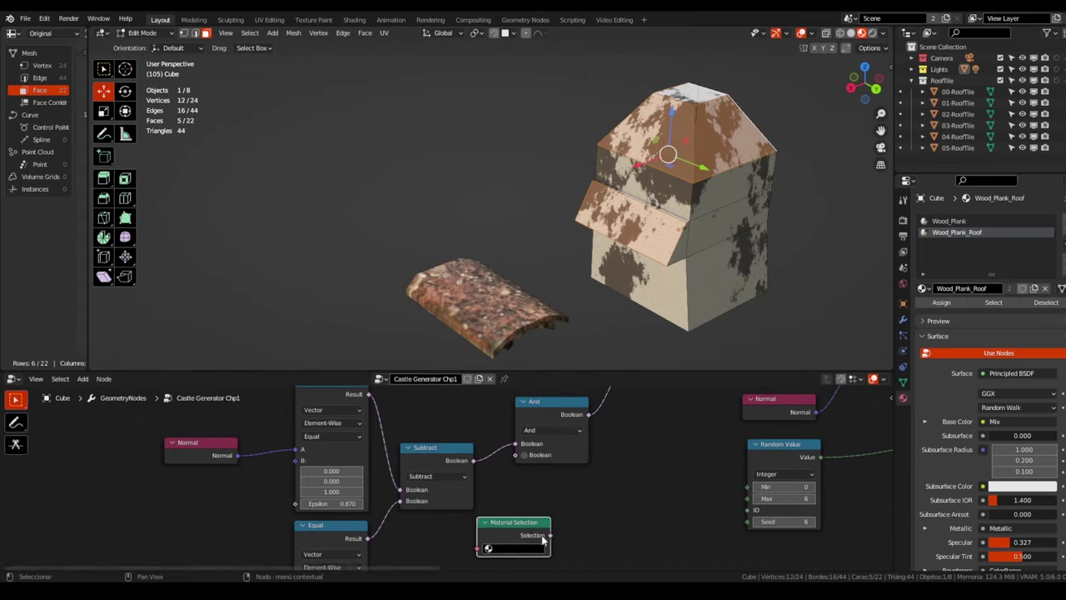
pyautogui.moveTo(543, 538); pyautogui.dragTo(549, 511)
pyautogui.moveTo(516, 462); pyautogui.dragTo(521, 455)
# Set the Material Selection node's material to Wood_Plank_Roof
pyautogui.click(518, 548)
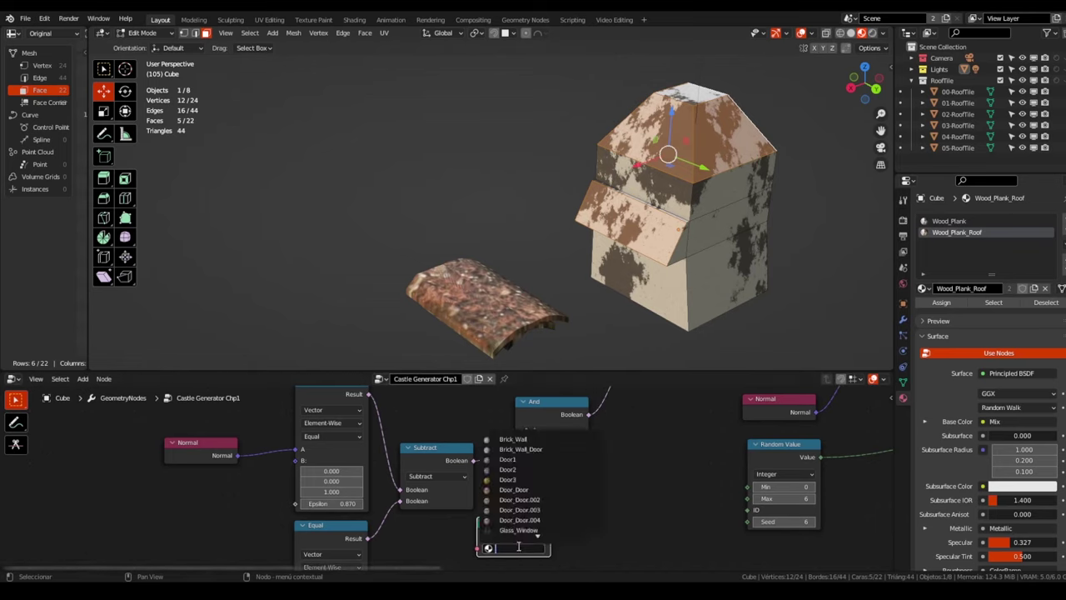
pyautogui.write('wood')
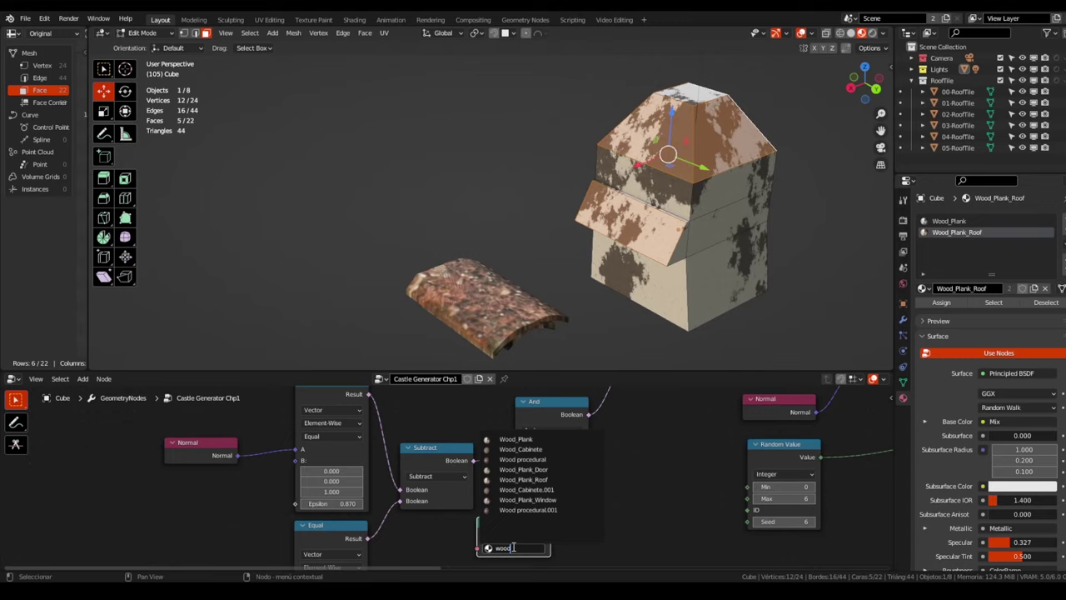
pyautogui.press('Down')
pyautogui.press('Down')
pyautogui.press('Up')
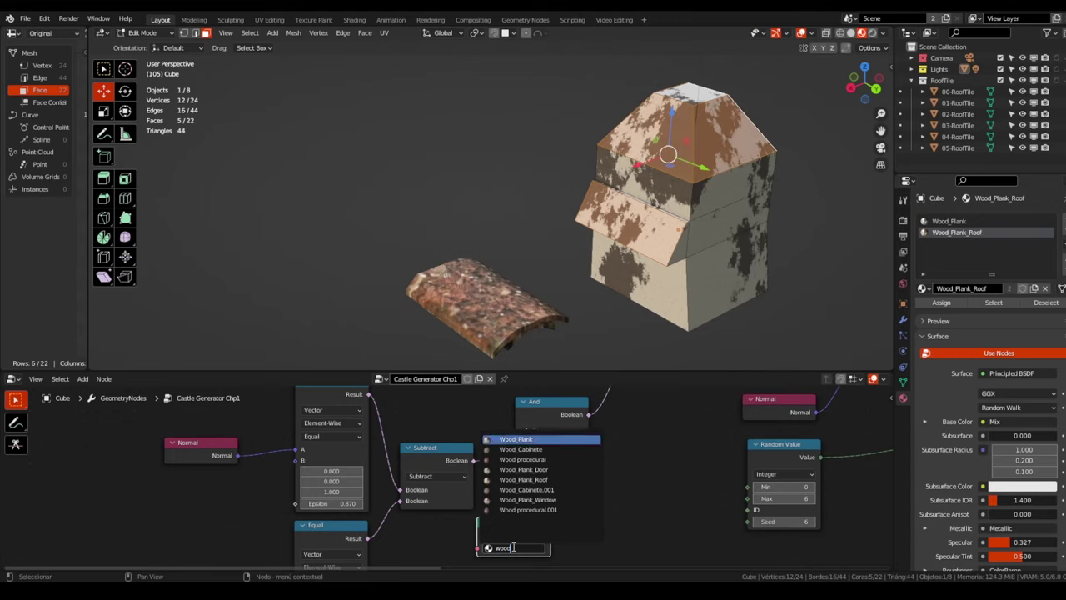
pyautogui.press('Down')
pyautogui.press('Down')
pyautogui.press('Down')
pyautogui.press('Down')
pyautogui.press('Return')
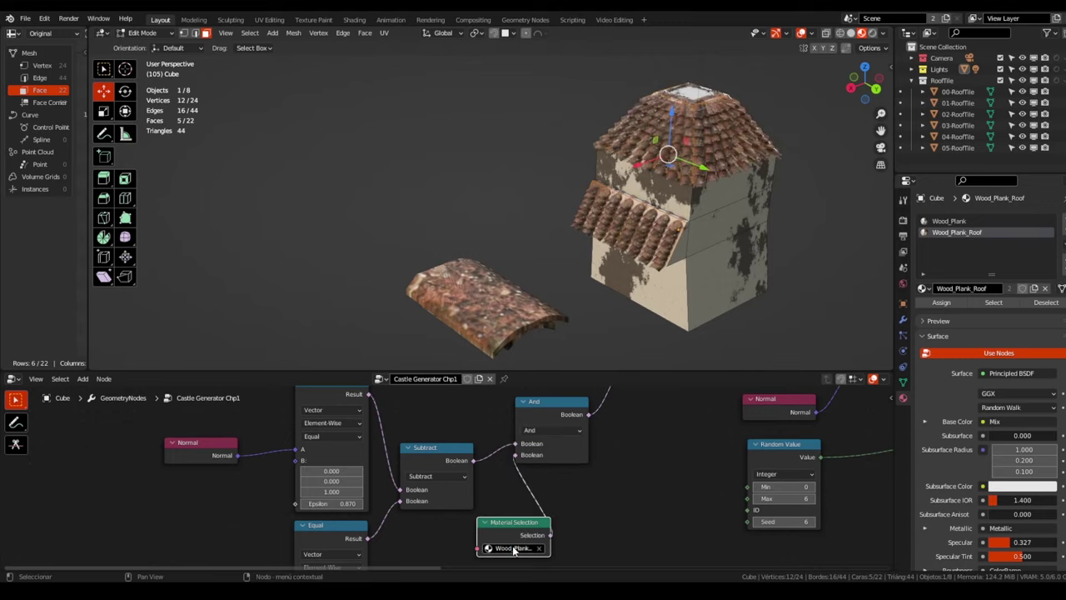
pyautogui.click(745, 258)
pyautogui.moveTo(746, 258); pyautogui.dragTo(754, 247, button='middle')
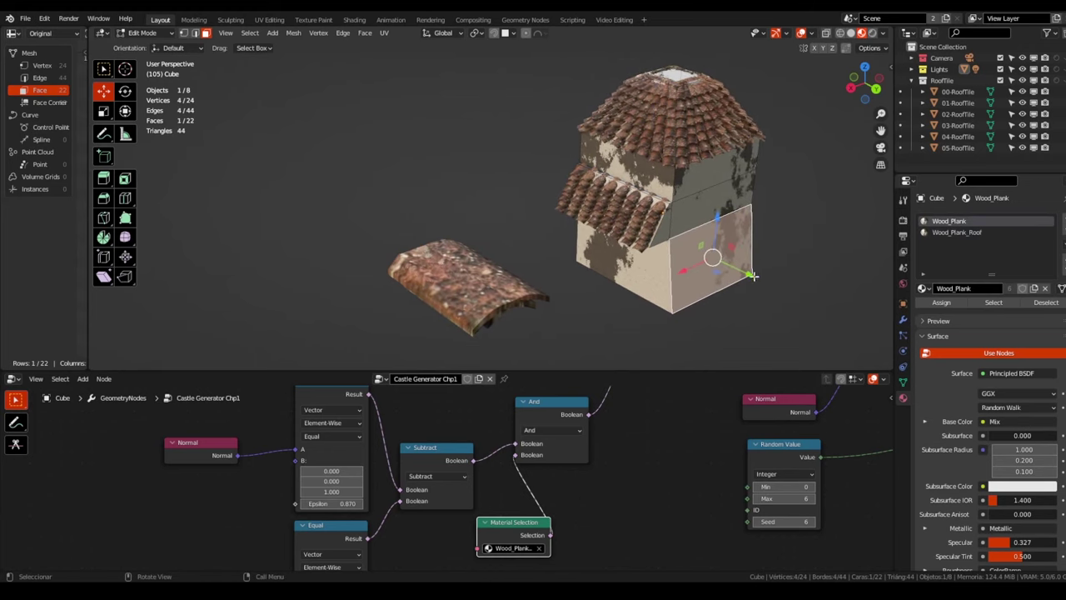
# In edge mode, move the lower box's bottom front edge outward so its front wall slants
pyautogui.press('2')
pyautogui.click(749, 281)
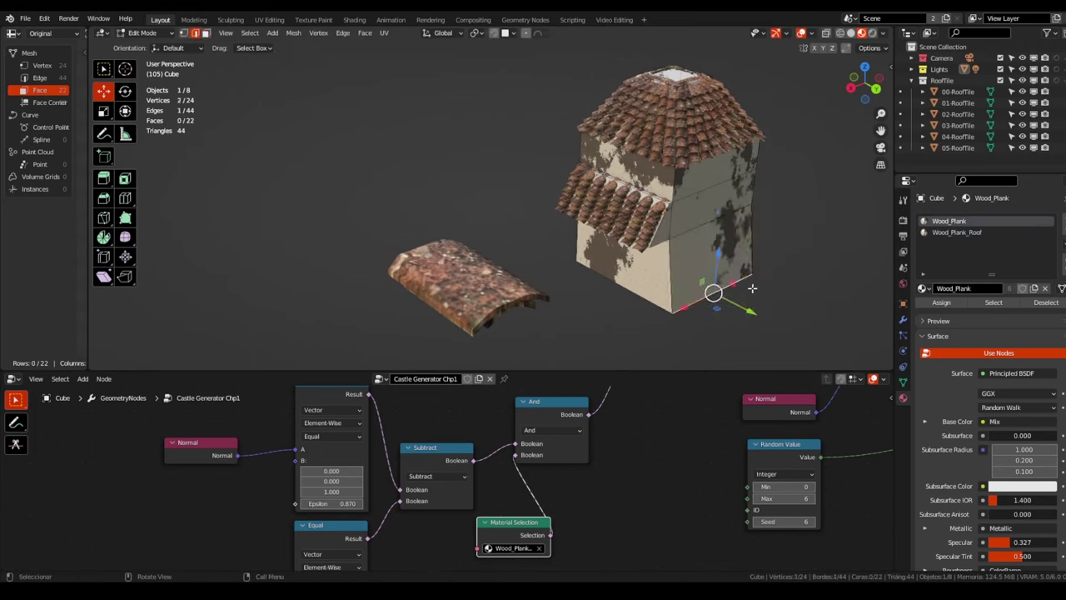
pyautogui.press('g')
pyautogui.click(747, 259)
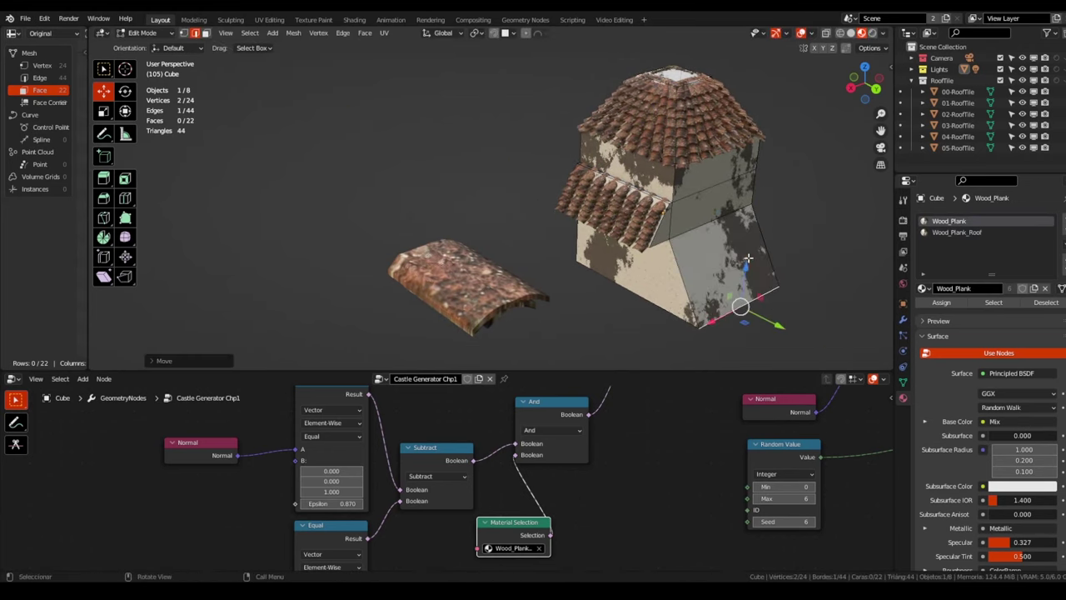
pyautogui.moveTo(785, 327); pyautogui.dragTo(633, 364, button='middle')
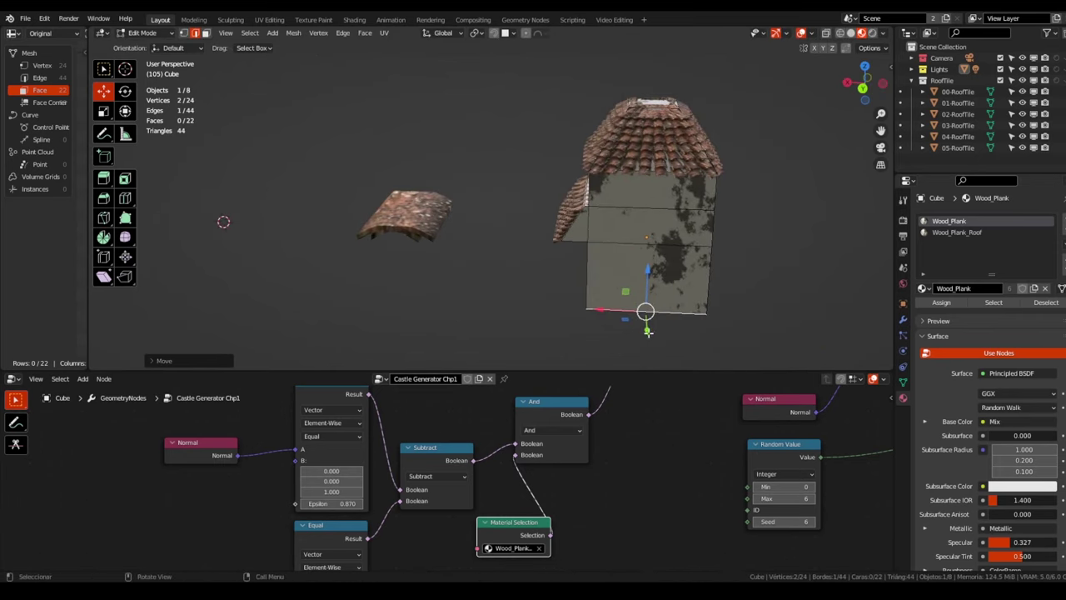
pyautogui.moveTo(643, 317)
pyautogui.mouseDown(button='middle')
pyautogui.moveTo(697, 281)
pyautogui.moveTo(626, 286)
pyautogui.mouseUp(button='middle')
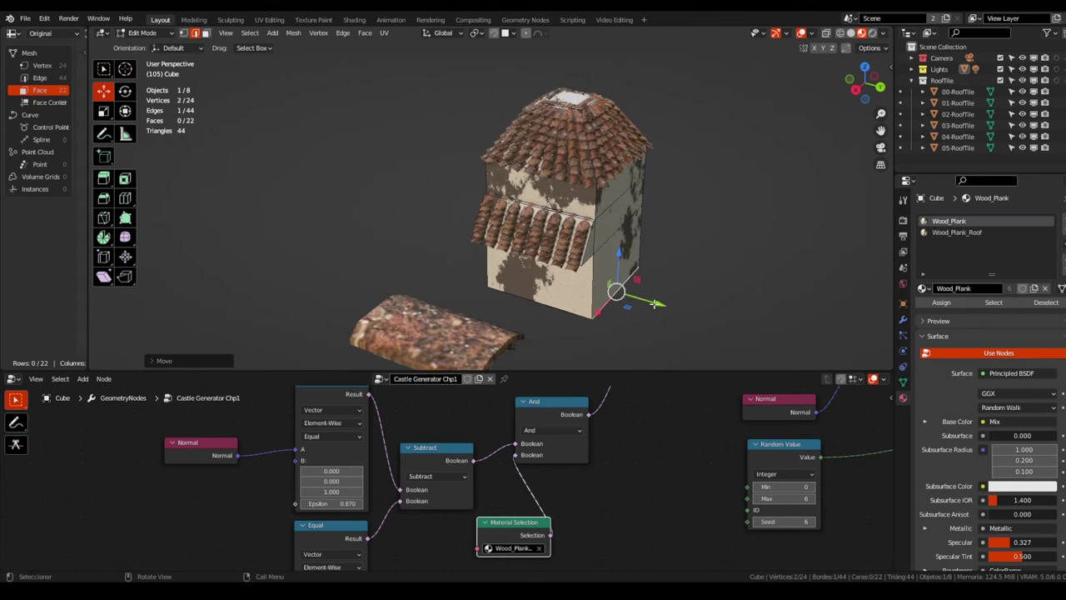
pyautogui.scroll(-2, 488, 468)
pyautogui.scroll(-2, 488, 468)
pyautogui.scroll(-1, 487, 469)
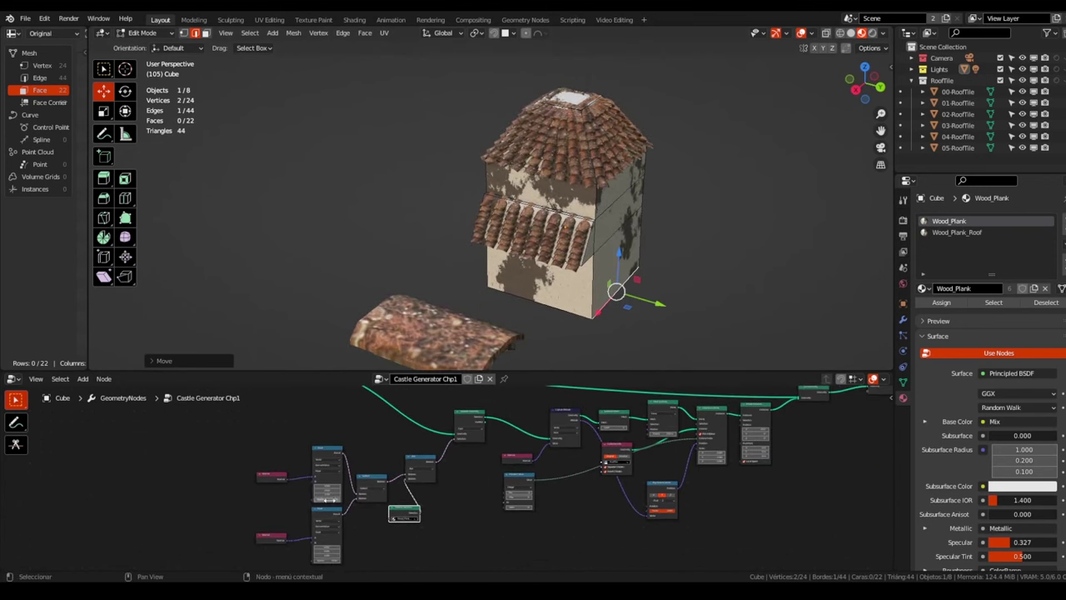
# Move the Group Output node next to Join Geometry
pyautogui.scroll(1, 332, 501)
pyautogui.scroll(1, 367, 487)
pyautogui.scroll(1, 417, 463)
pyautogui.scroll(1, 448, 448)
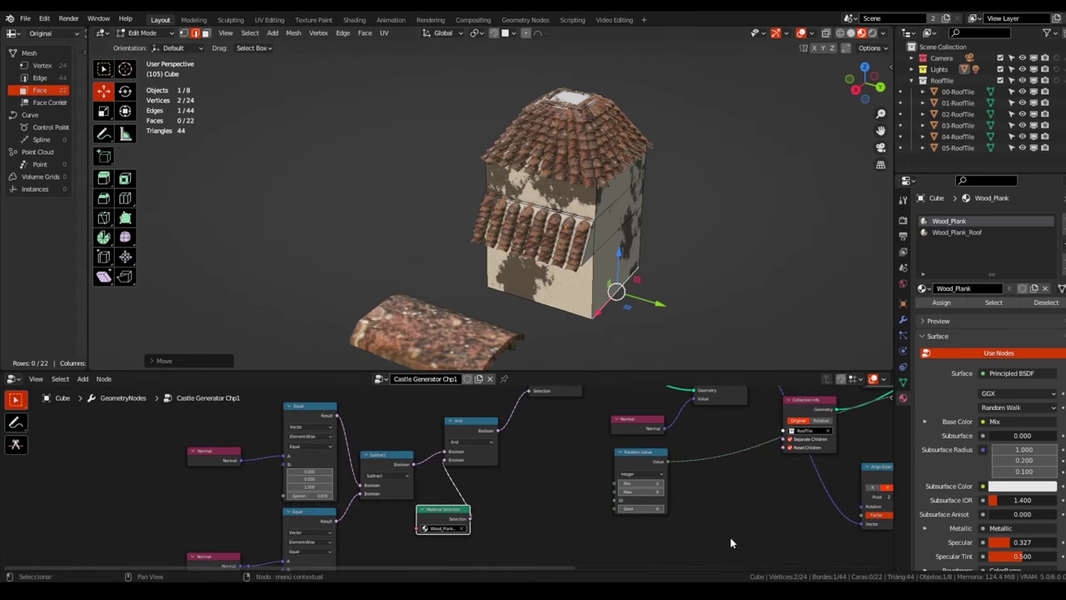
pyautogui.moveTo(658, 467); pyautogui.dragTo(581, 545, button='middle')
pyautogui.moveTo(583, 372); pyautogui.dragTo(582, 294)
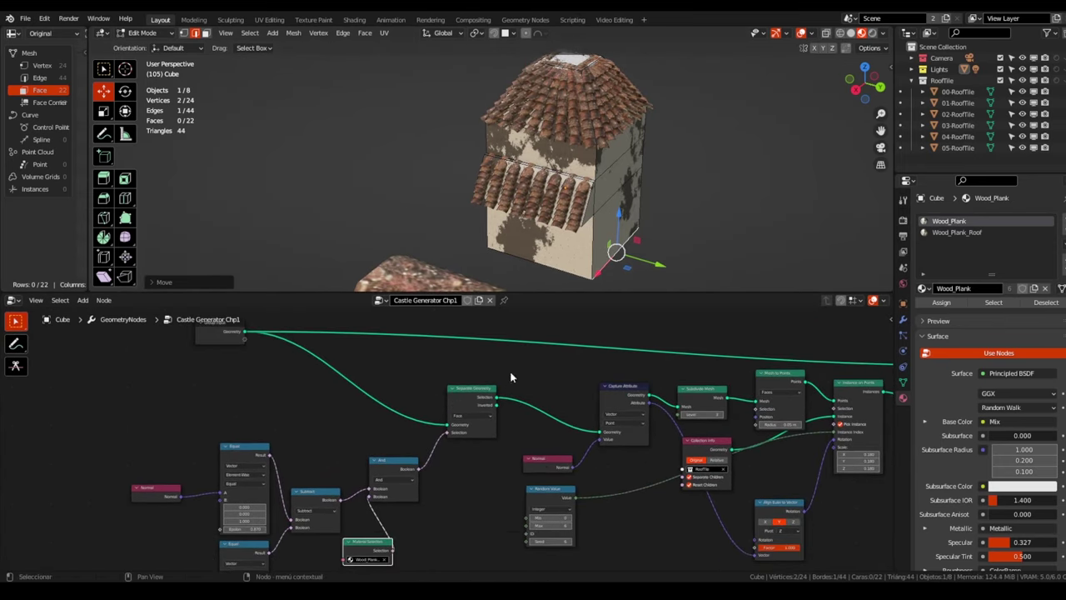
pyautogui.scroll(-3, 500, 392)
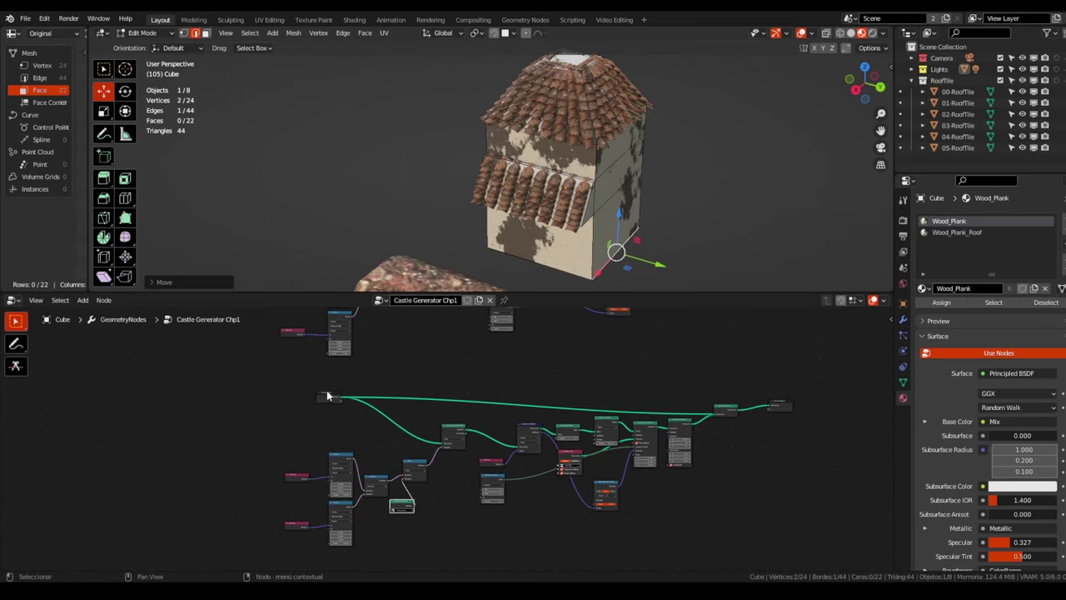
pyautogui.scroll(2, 771, 422)
pyautogui.scroll(2, 783, 408)
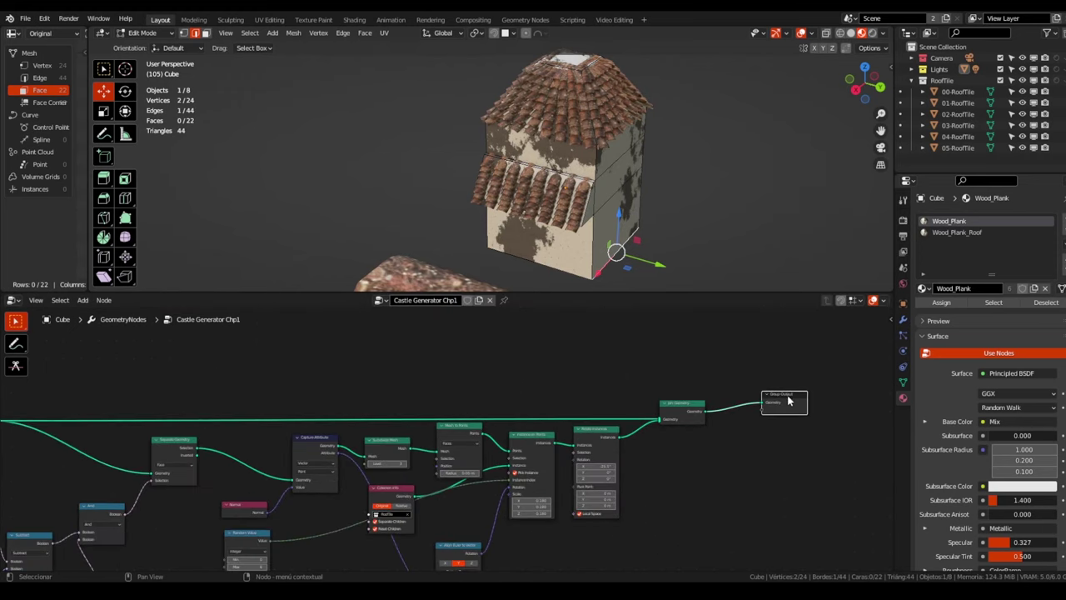
pyautogui.moveTo(789, 401); pyautogui.dragTo(748, 410)
pyautogui.scroll(1, 665, 375)
pyautogui.scroll(1, 665, 375)
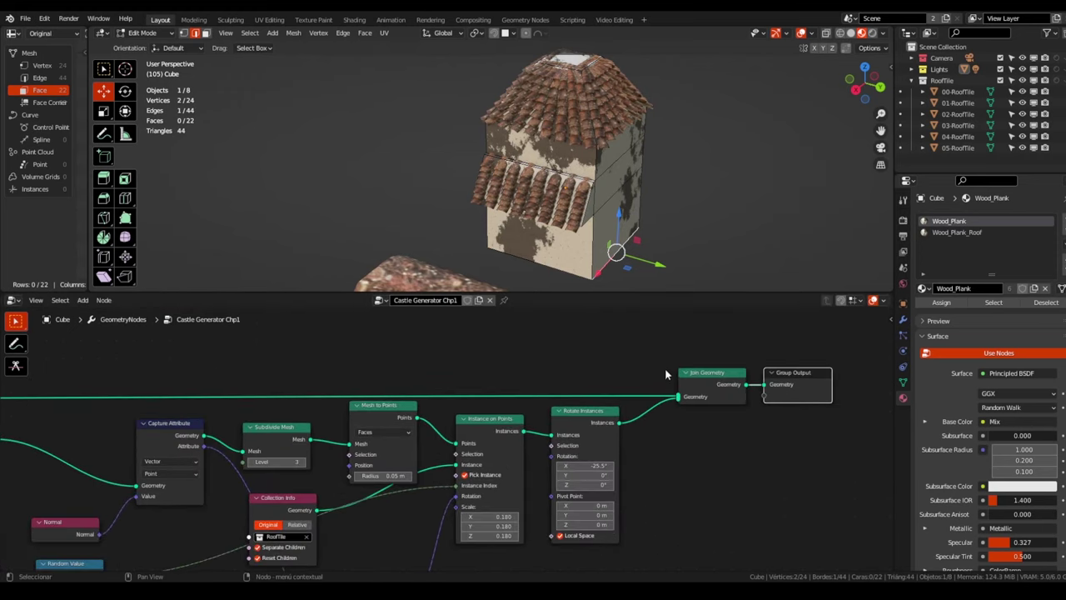
pyautogui.scroll(-1, 665, 375)
# Orbit to inspect the roof tiles, then maximize the node editor with Ctrl+Space
pyautogui.moveTo(616, 249)
pyautogui.mouseDown(button='middle')
pyautogui.moveTo(632, 215)
pyautogui.moveTo(476, 203)
pyautogui.mouseUp(button='middle')
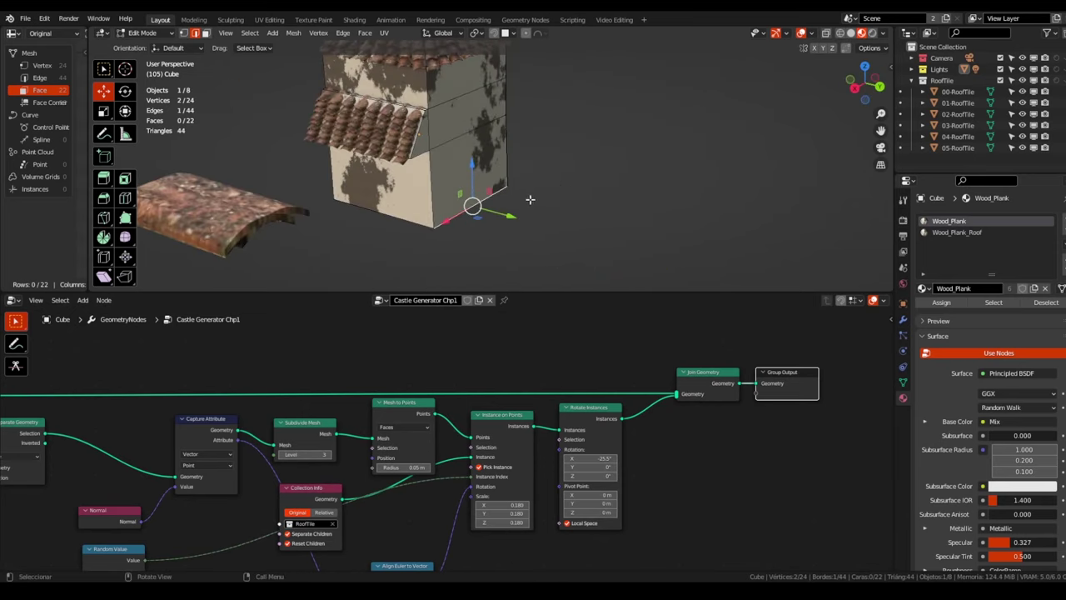
pyautogui.scroll(-2, 500, 216)
pyautogui.scroll(2, 512, 225)
pyautogui.moveTo(524, 238)
pyautogui.mouseDown(button='middle')
pyautogui.moveTo(525, 201)
pyautogui.moveTo(567, 228)
pyautogui.mouseUp(button='middle')
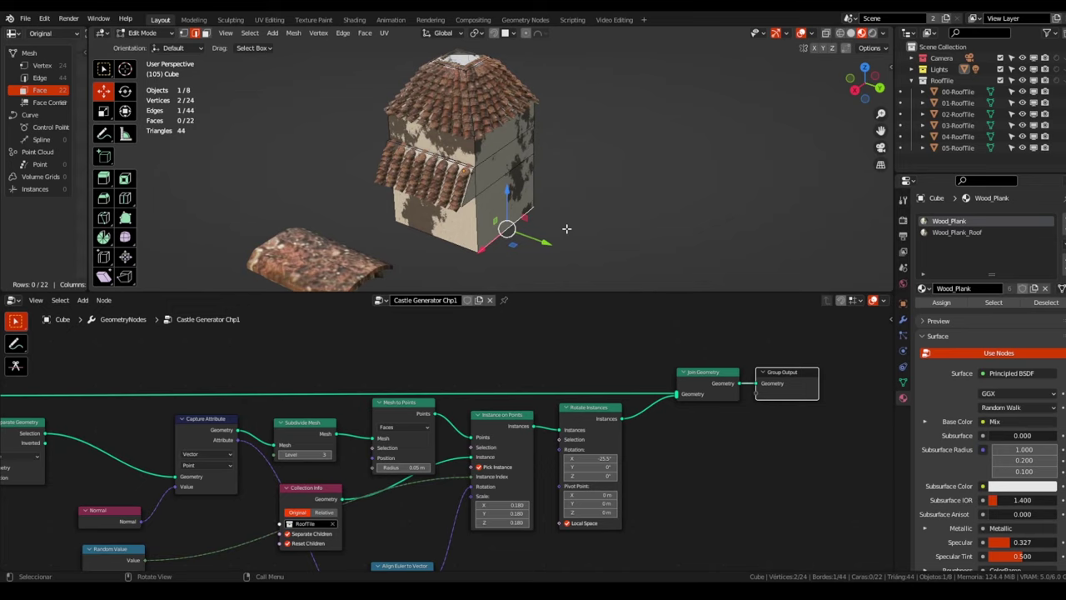
pyautogui.scroll(-1, 521, 386)
pyautogui.scroll(-1, 516, 385)
pyautogui.scroll(-1, 510, 385)
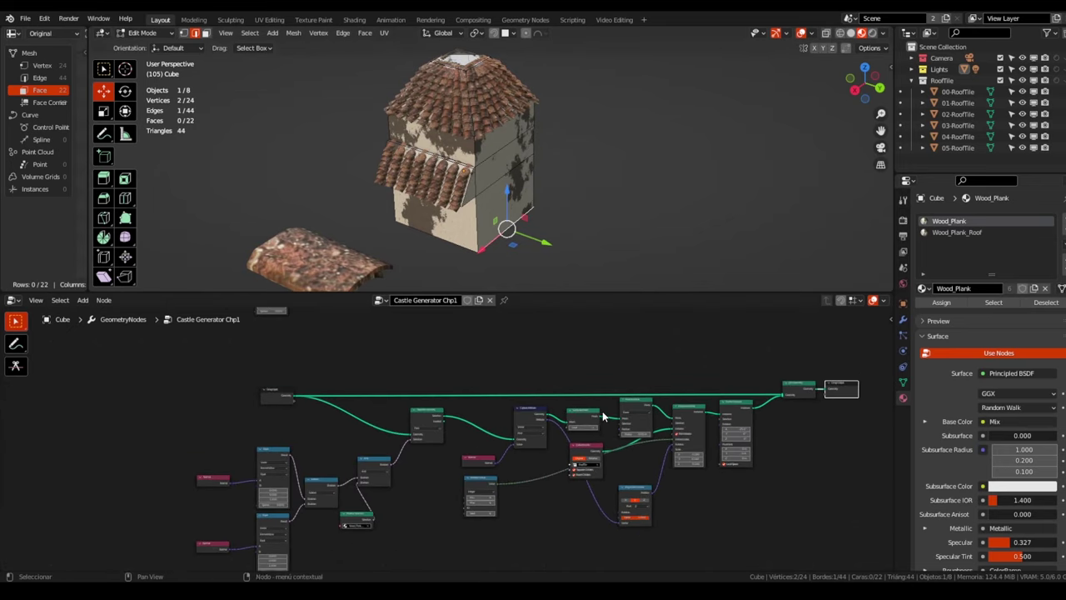
pyautogui.scroll(-1, 504, 385)
pyautogui.keyDown('shift'); pyautogui.scroll(1, 505, 385); pyautogui.keyUp('shift')
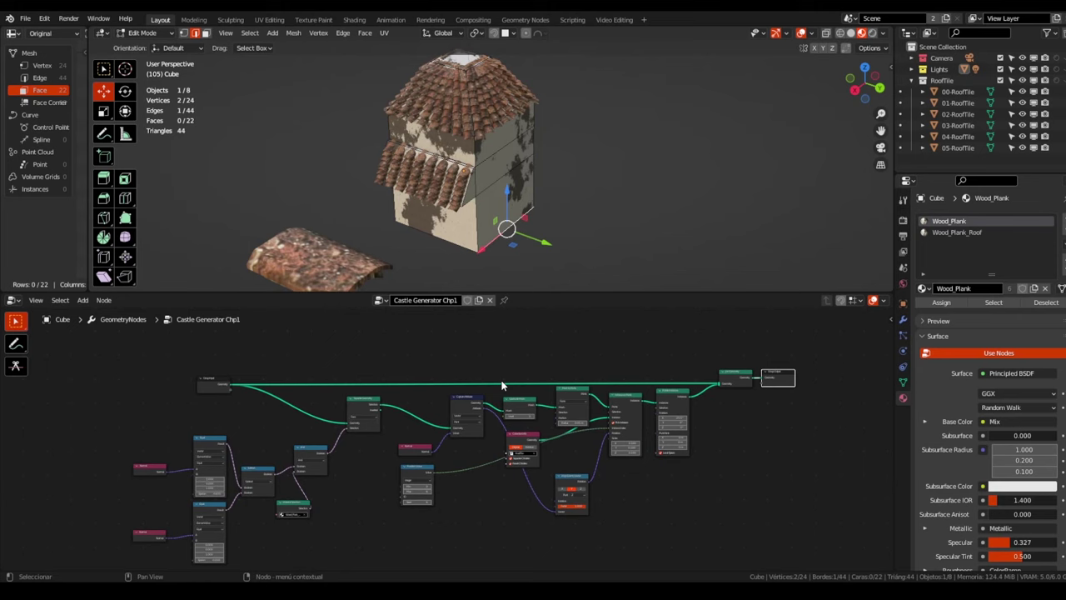
pyautogui.hotkey('ctrl', 'space')
pyautogui.scroll(1, 954, 359)
# Shift Normal right with Random Value beneath it, and pull Rotate Instances beside Instance on Points
pyautogui.scroll(-1, 869, 367)
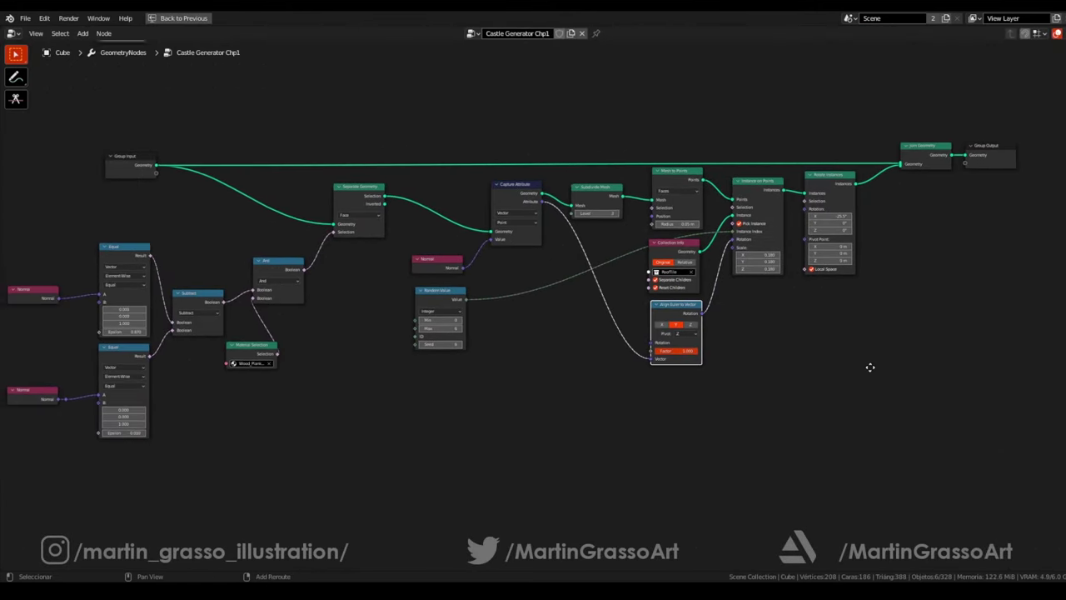
pyautogui.scroll(-1, 870, 367)
pyautogui.scroll(1, 913, 371)
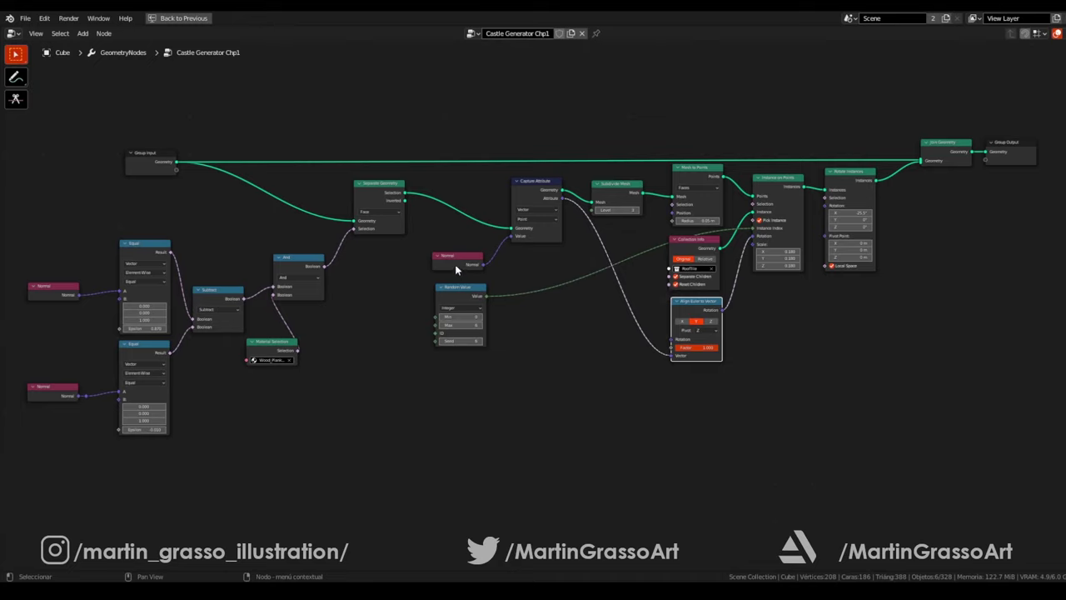
pyautogui.moveTo(455, 264); pyautogui.dragTo(530, 261)
pyautogui.moveTo(468, 299)
pyautogui.mouseDown()
pyautogui.moveTo(543, 290)
pyautogui.moveTo(543, 254)
pyautogui.mouseUp()
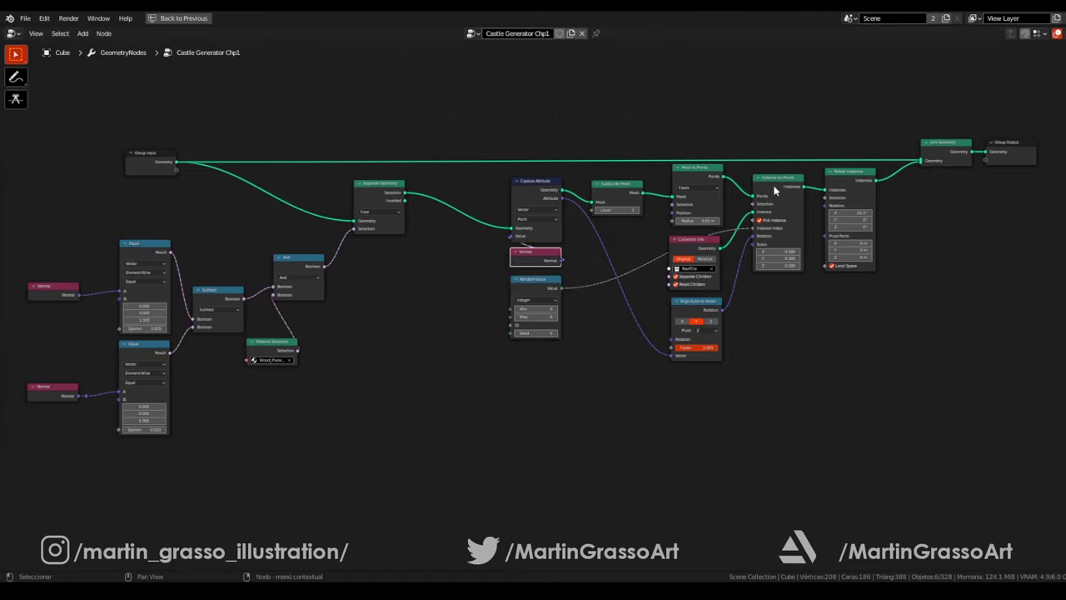
pyautogui.moveTo(774, 190); pyautogui.dragTo(767, 180)
pyautogui.click(841, 179)
pyautogui.moveTo(842, 179); pyautogui.dragTo(825, 173)
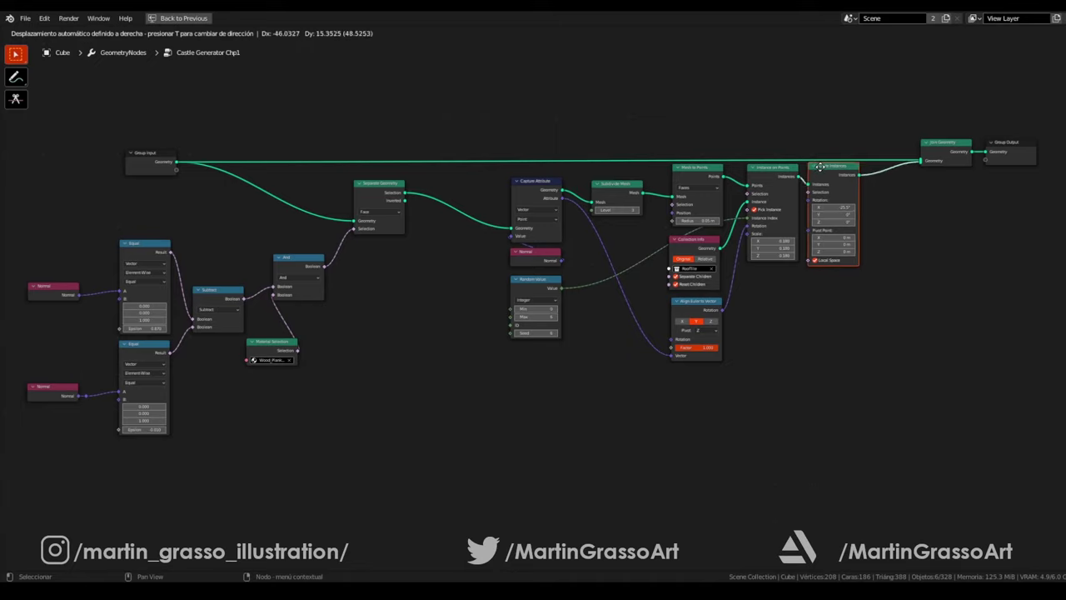